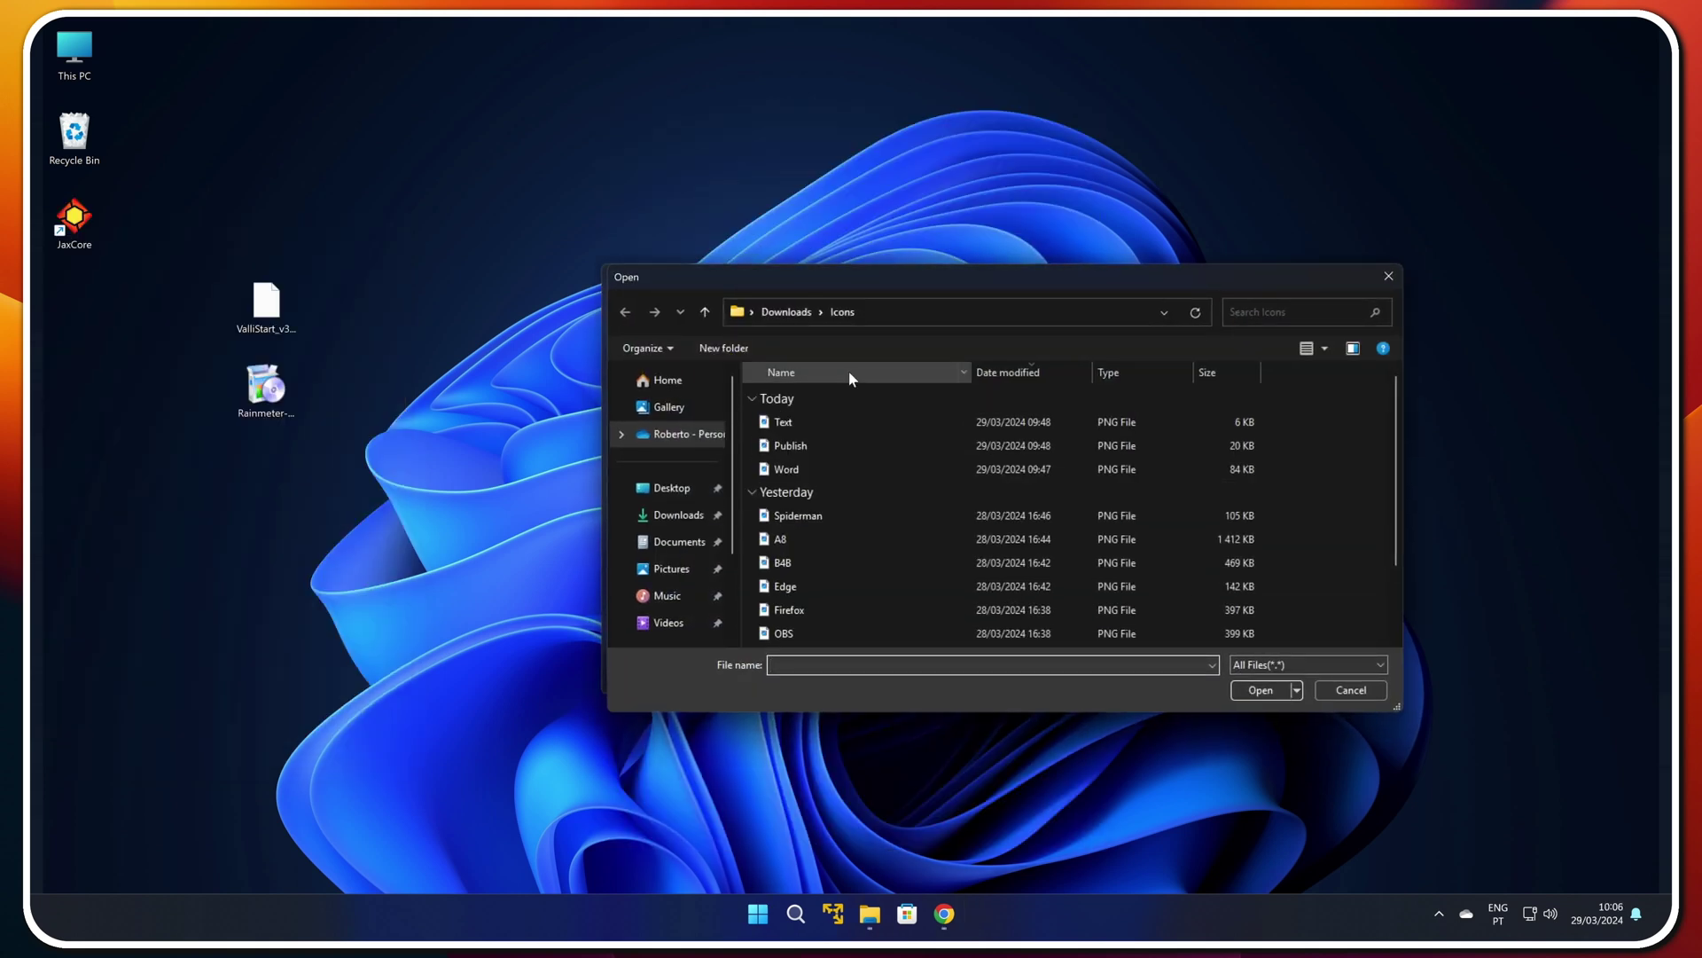
Select the chrome application from C:\Program Files\Google\Chrome\Application and open it as the chosen file
{"action": "scroll", "coordinate": [687, 478], "scroll_direction": "down", "scroll_amount": 2}
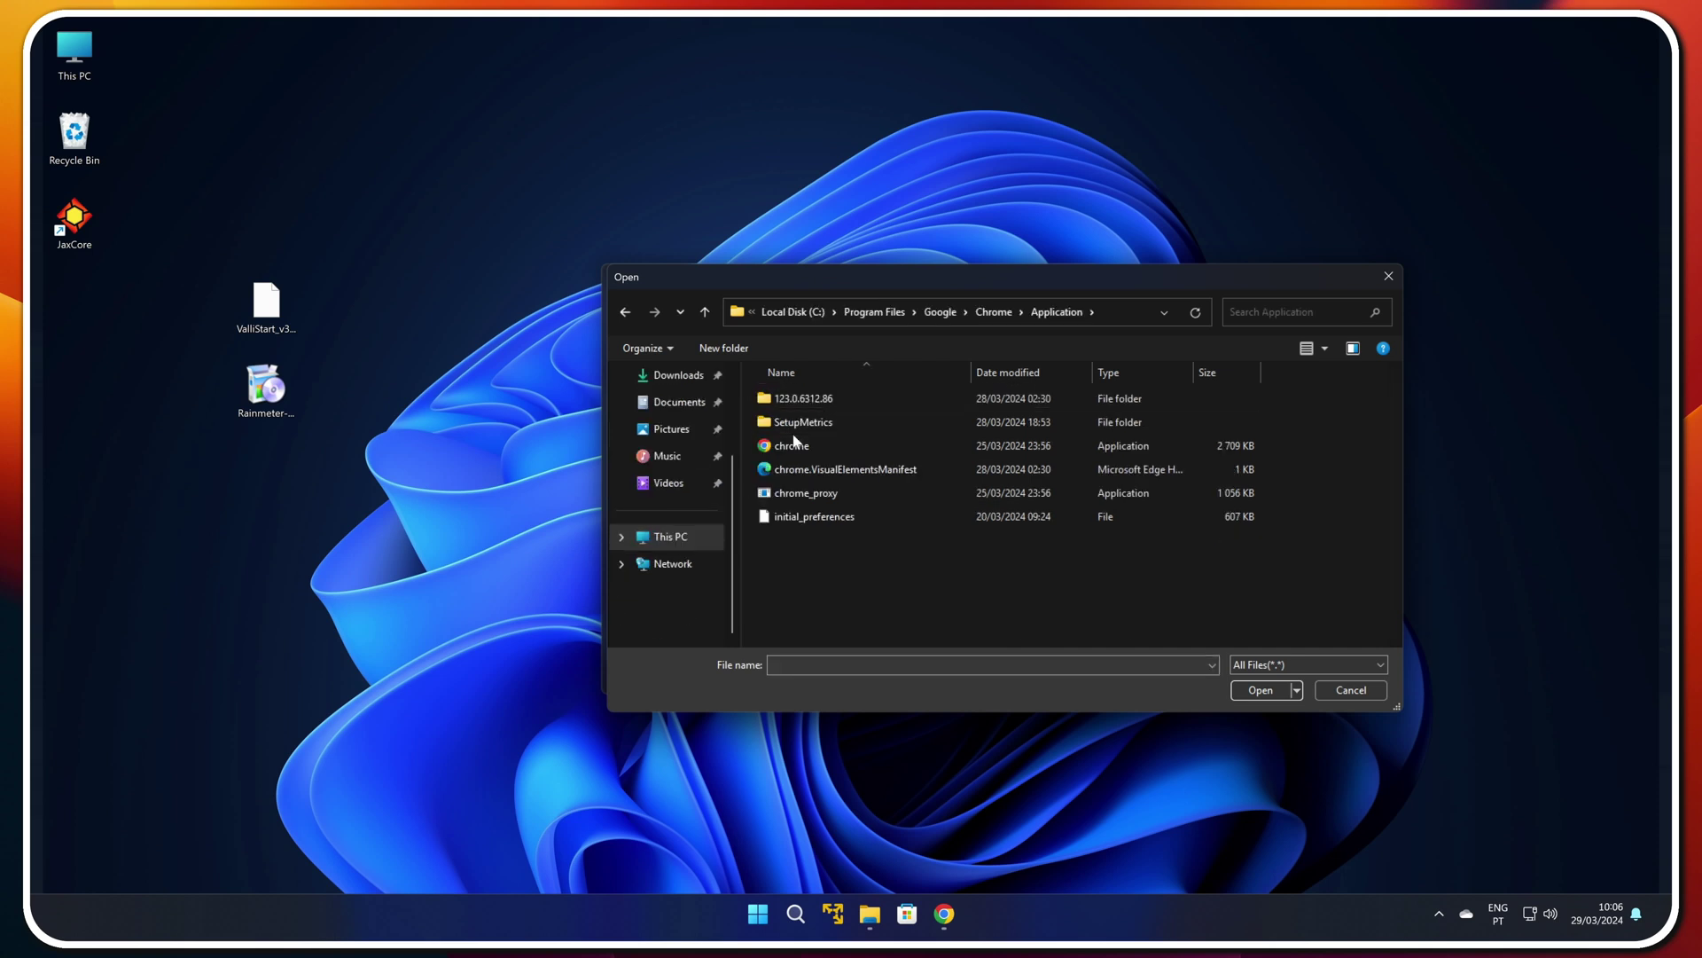
{"action": "left_click", "coordinate": [794, 450]}
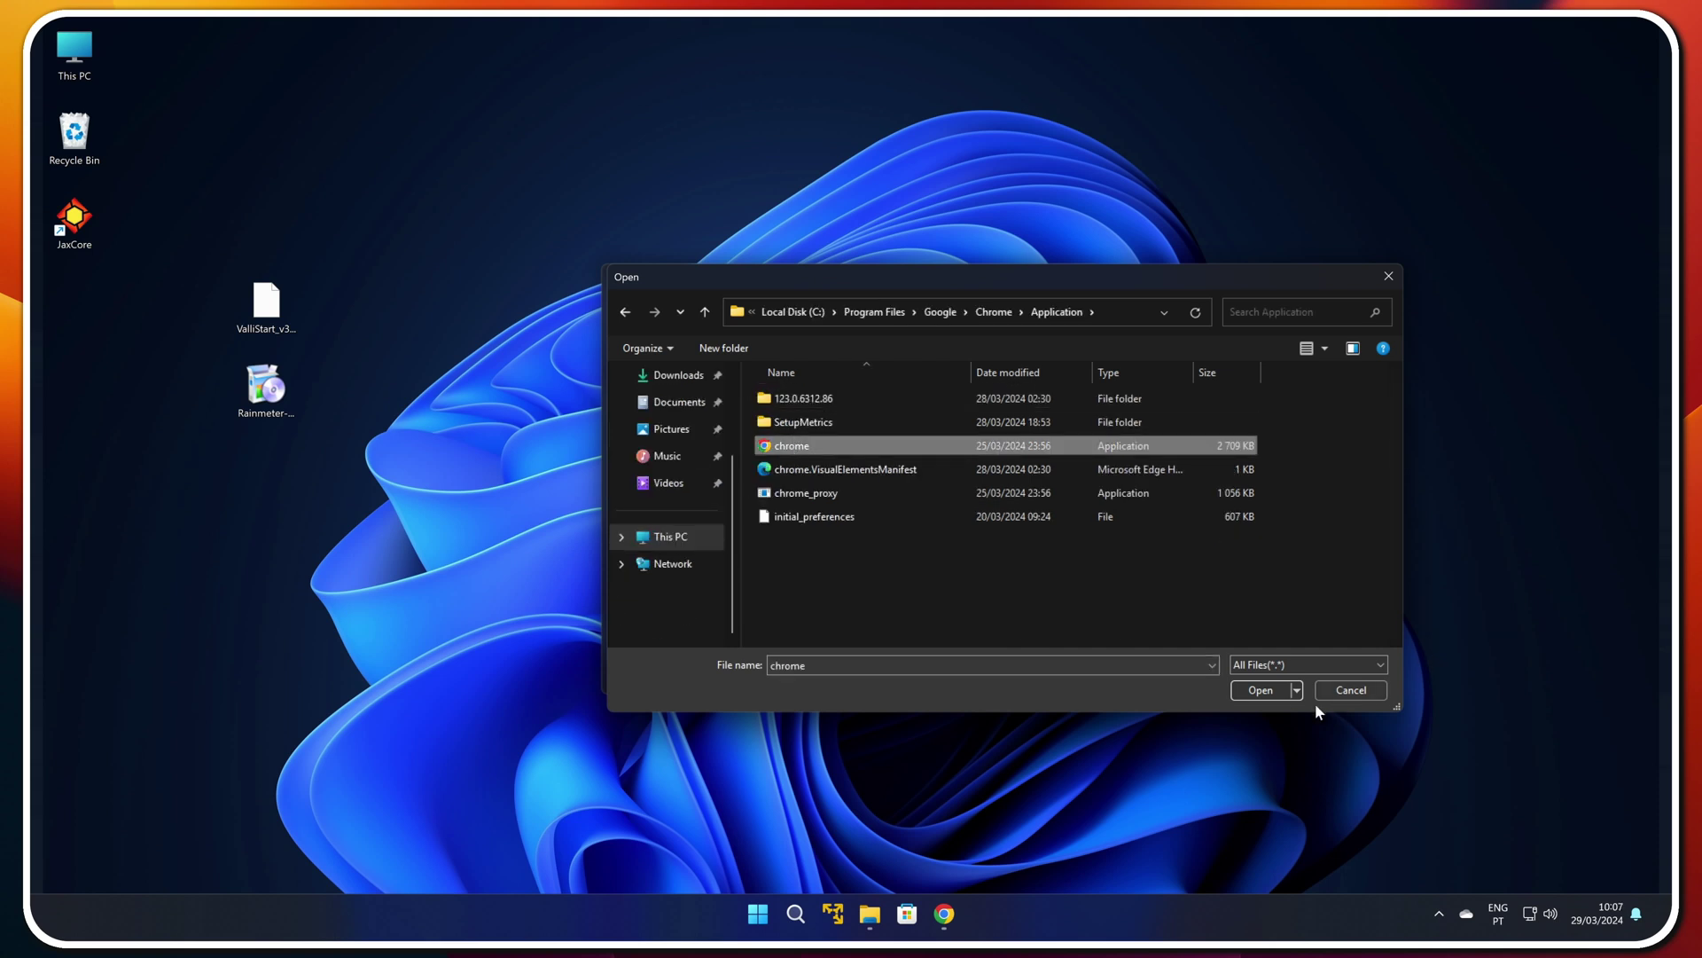
{"action": "left_click", "coordinate": [1261, 690]}
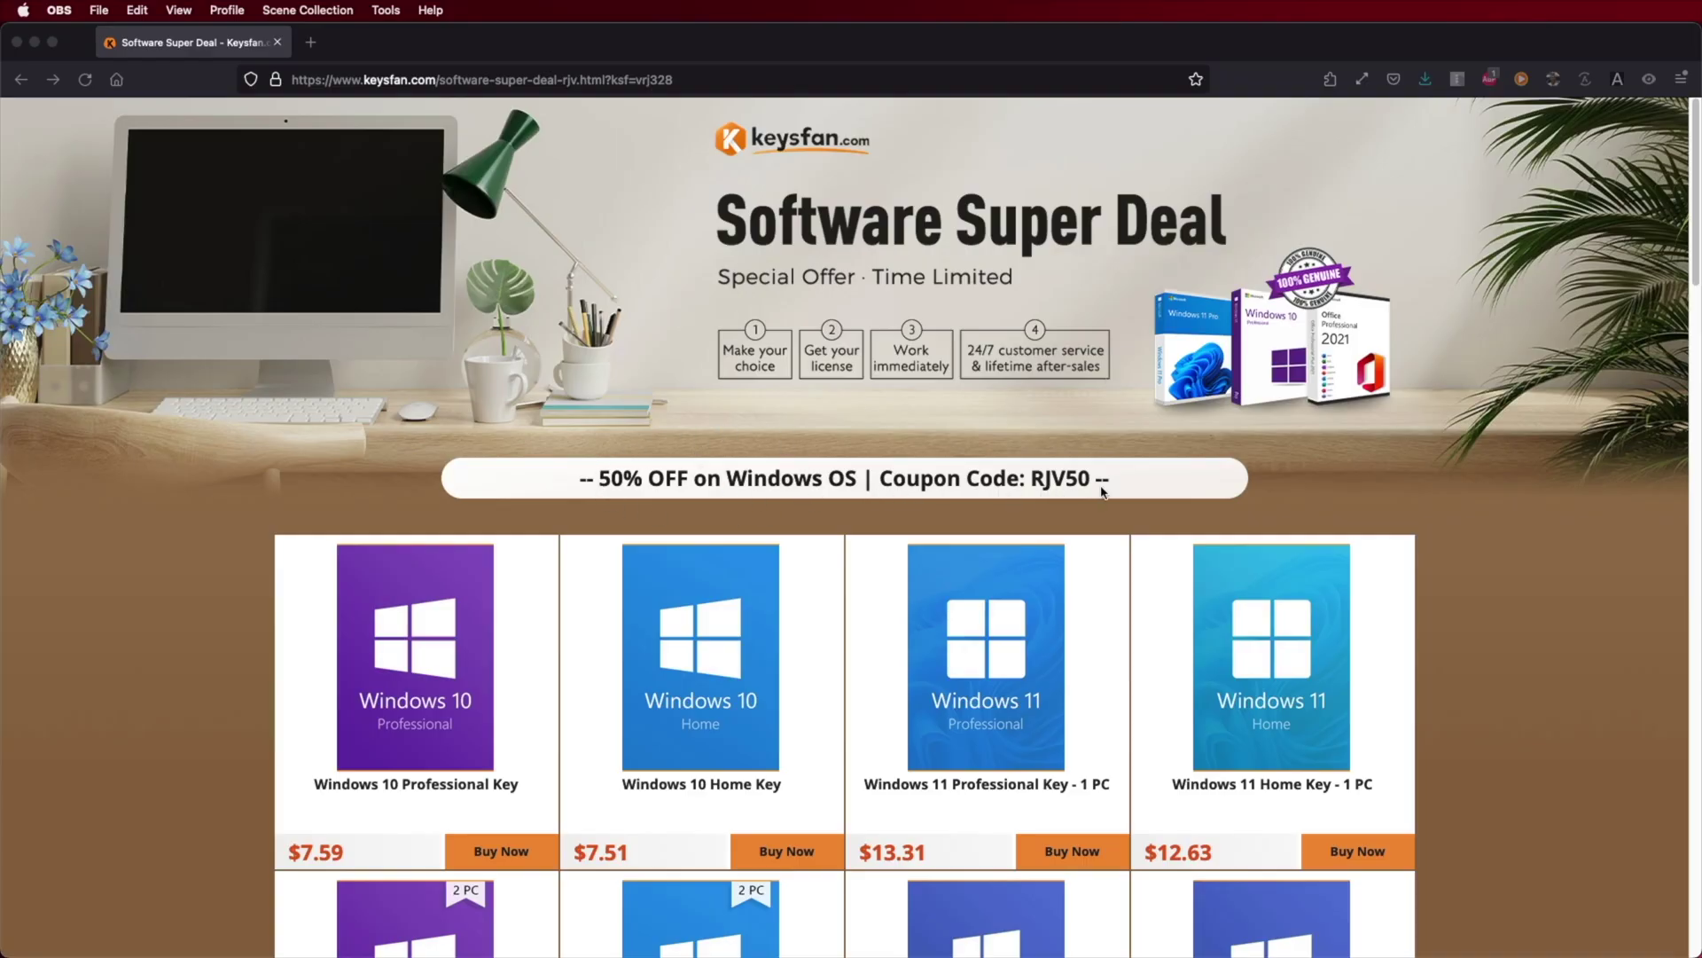
Add one Windows 11 Professional Key - 1 PC from the Keysfan deals page to the cart and open the shopping cart
{"action": "scroll", "coordinate": [703, 707], "scroll_direction": "down", "scroll_amount": 6}
{"action": "scroll", "coordinate": [705, 709], "scroll_direction": "down", "scroll_amount": 5}
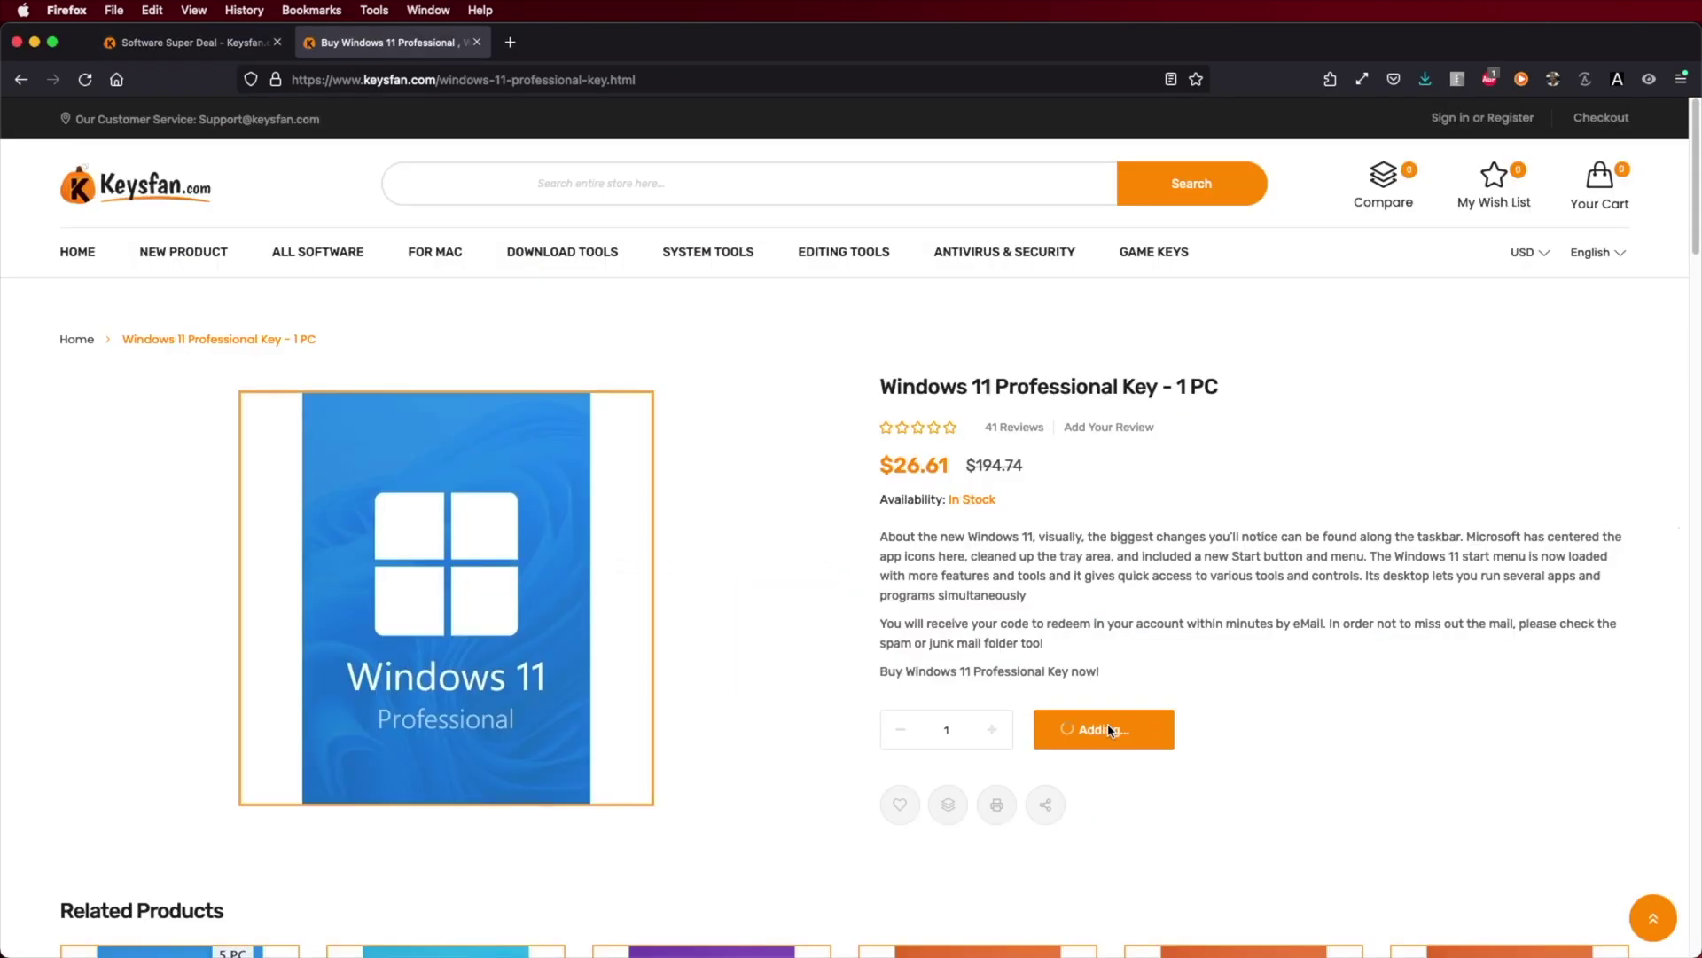
{"action": "left_click", "coordinate": [1111, 729]}
{"action": "left_click", "coordinate": [961, 642]}
Apply the discount code RJV50 to the shopping cart
{"action": "left_click", "coordinate": [1364, 631]}
{"action": "left_click", "coordinate": [1448, 710]}
{"action": "type", "text": "RJV5"}
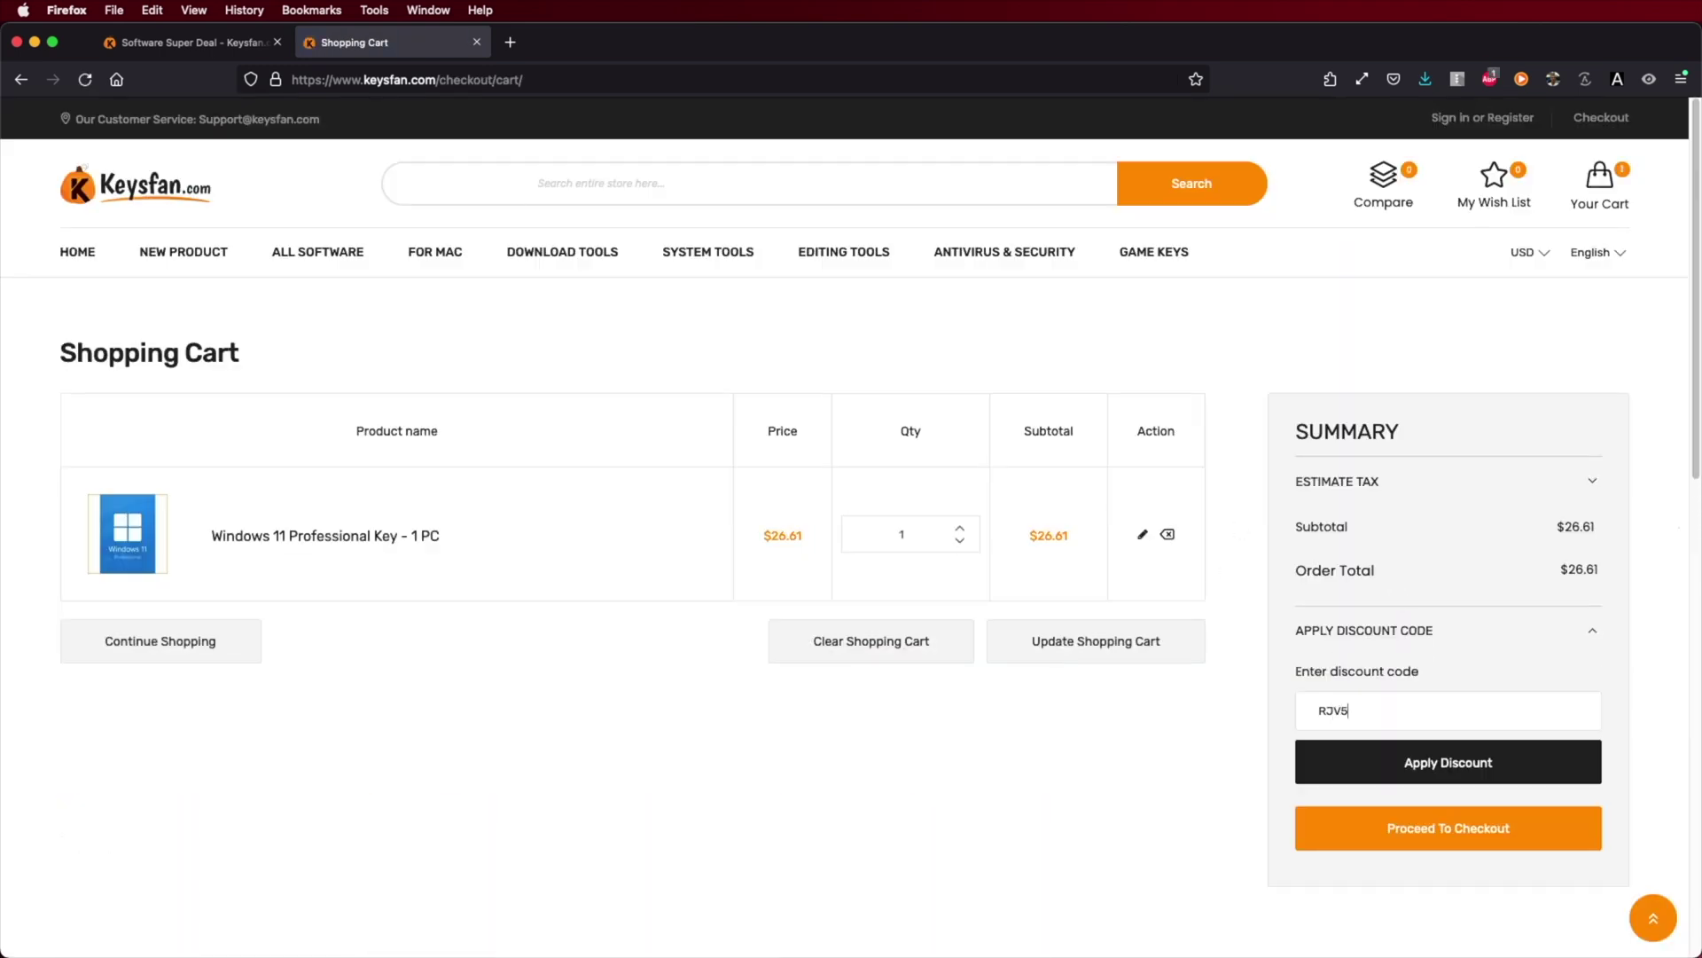
{"action": "type", "text": "0"}
{"action": "left_click", "coordinate": [1503, 765]}
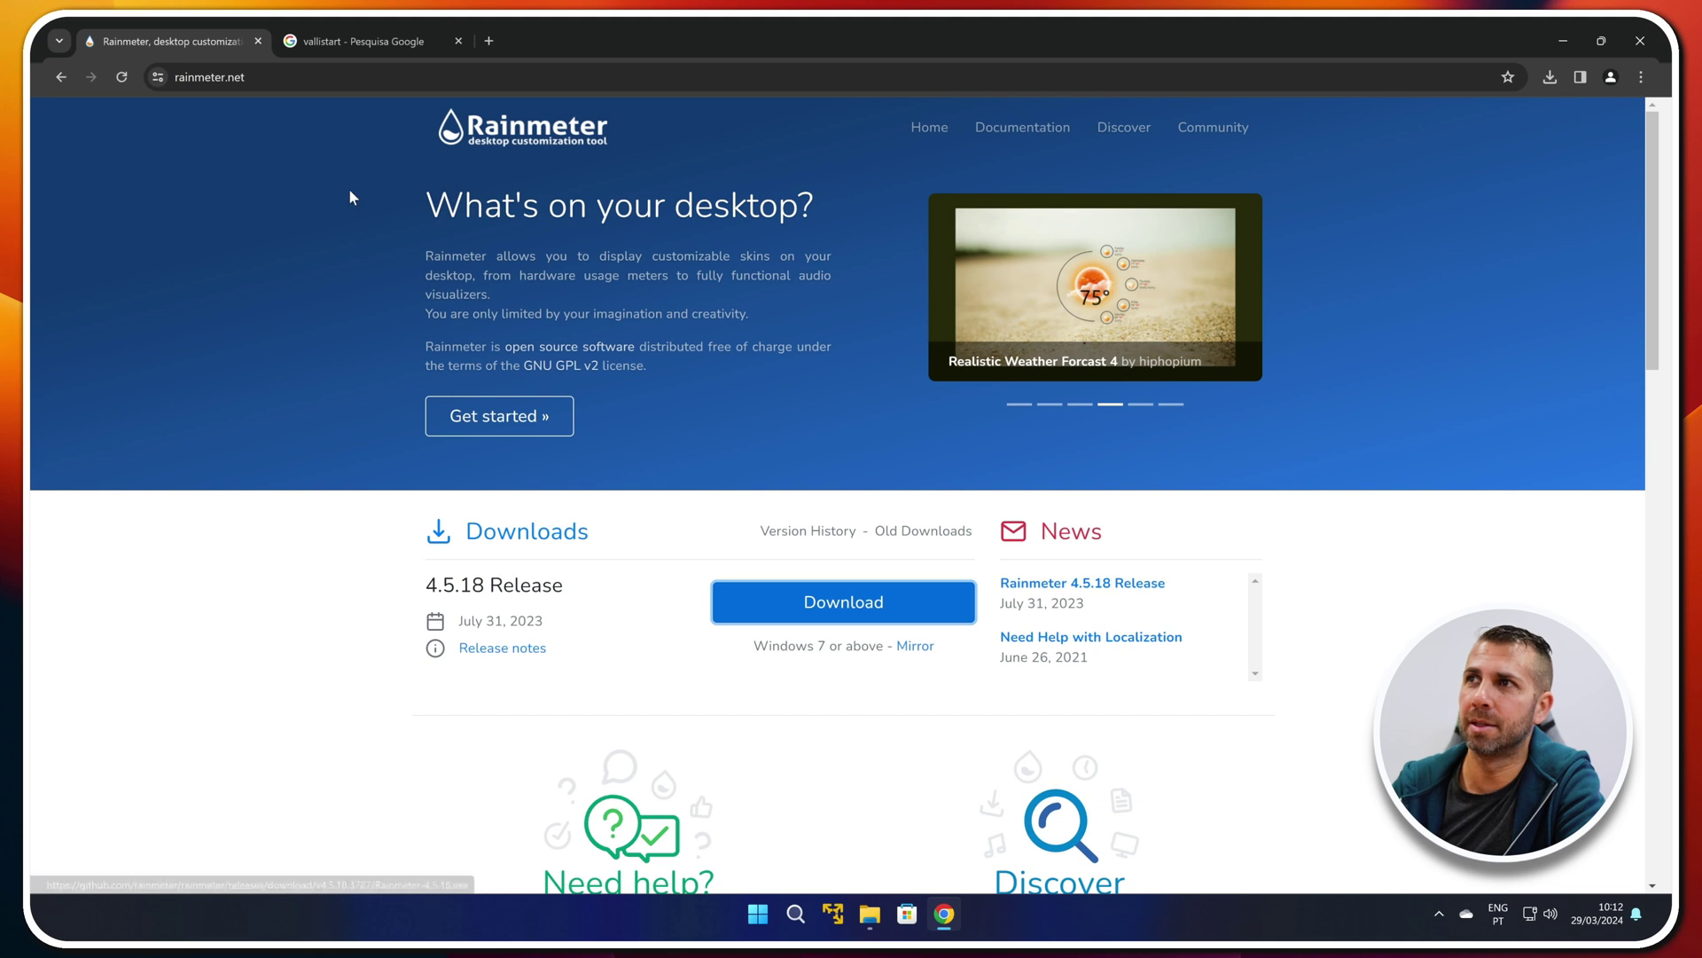
View the releases page of the Jax-Core/ValliStart GitHub repository from the vallistart search results, and minimize the browser
{"action": "left_click", "coordinate": [370, 36]}
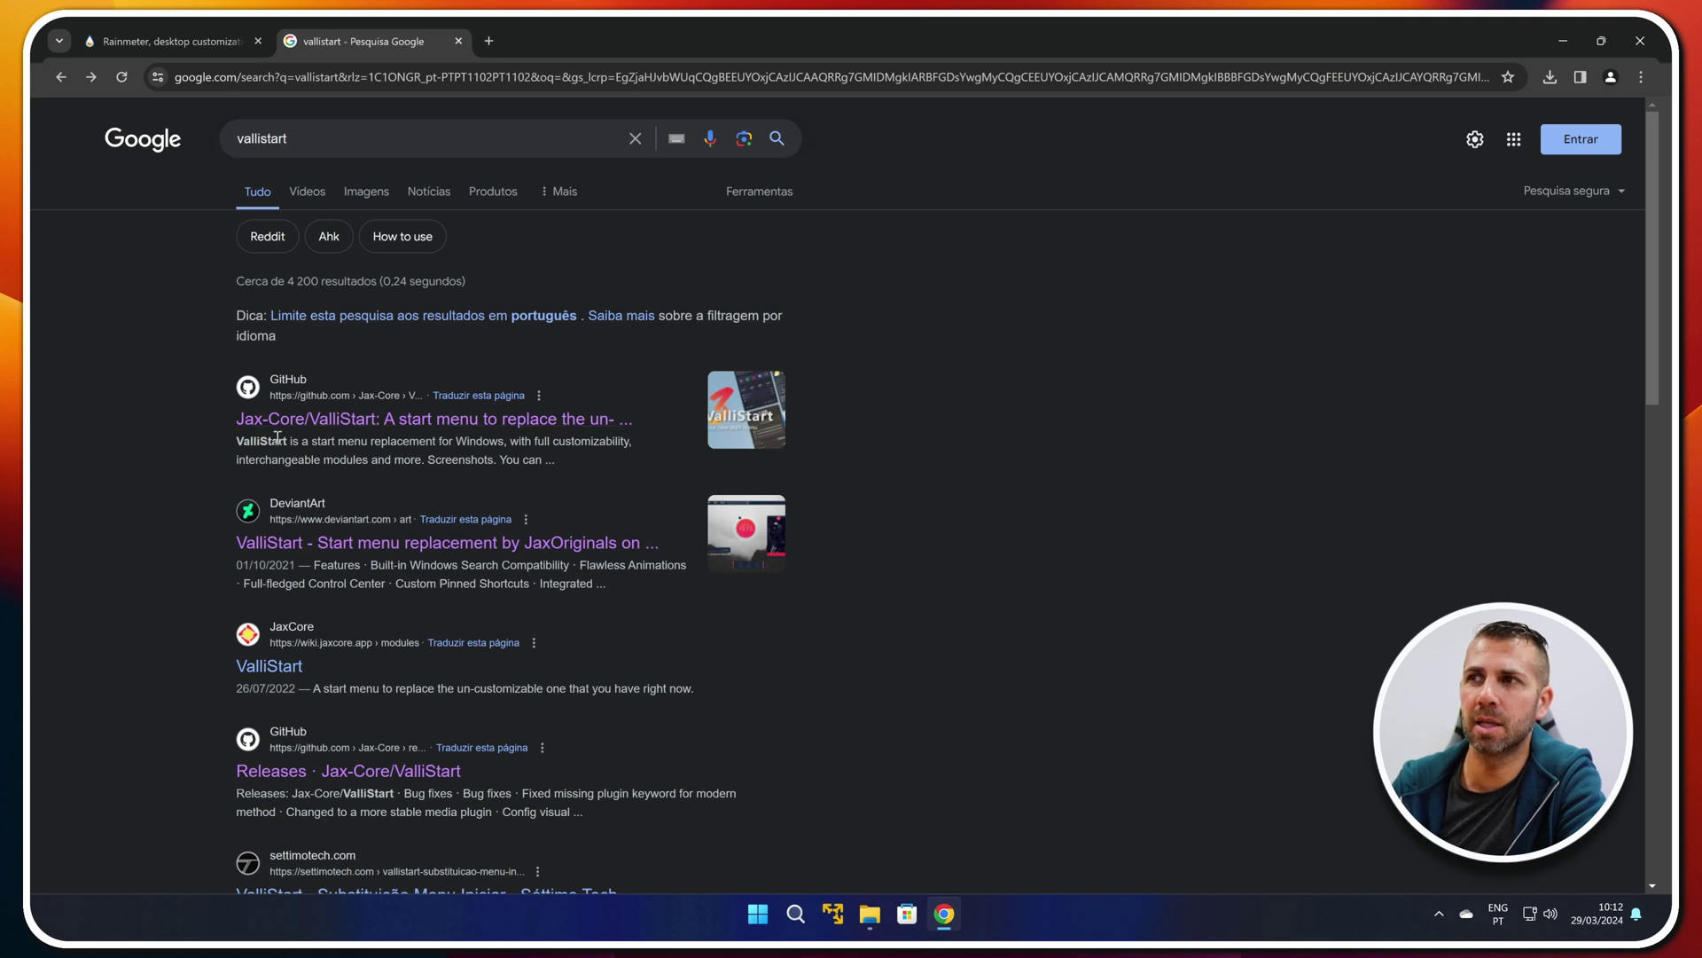
{"action": "left_click", "coordinate": [308, 422]}
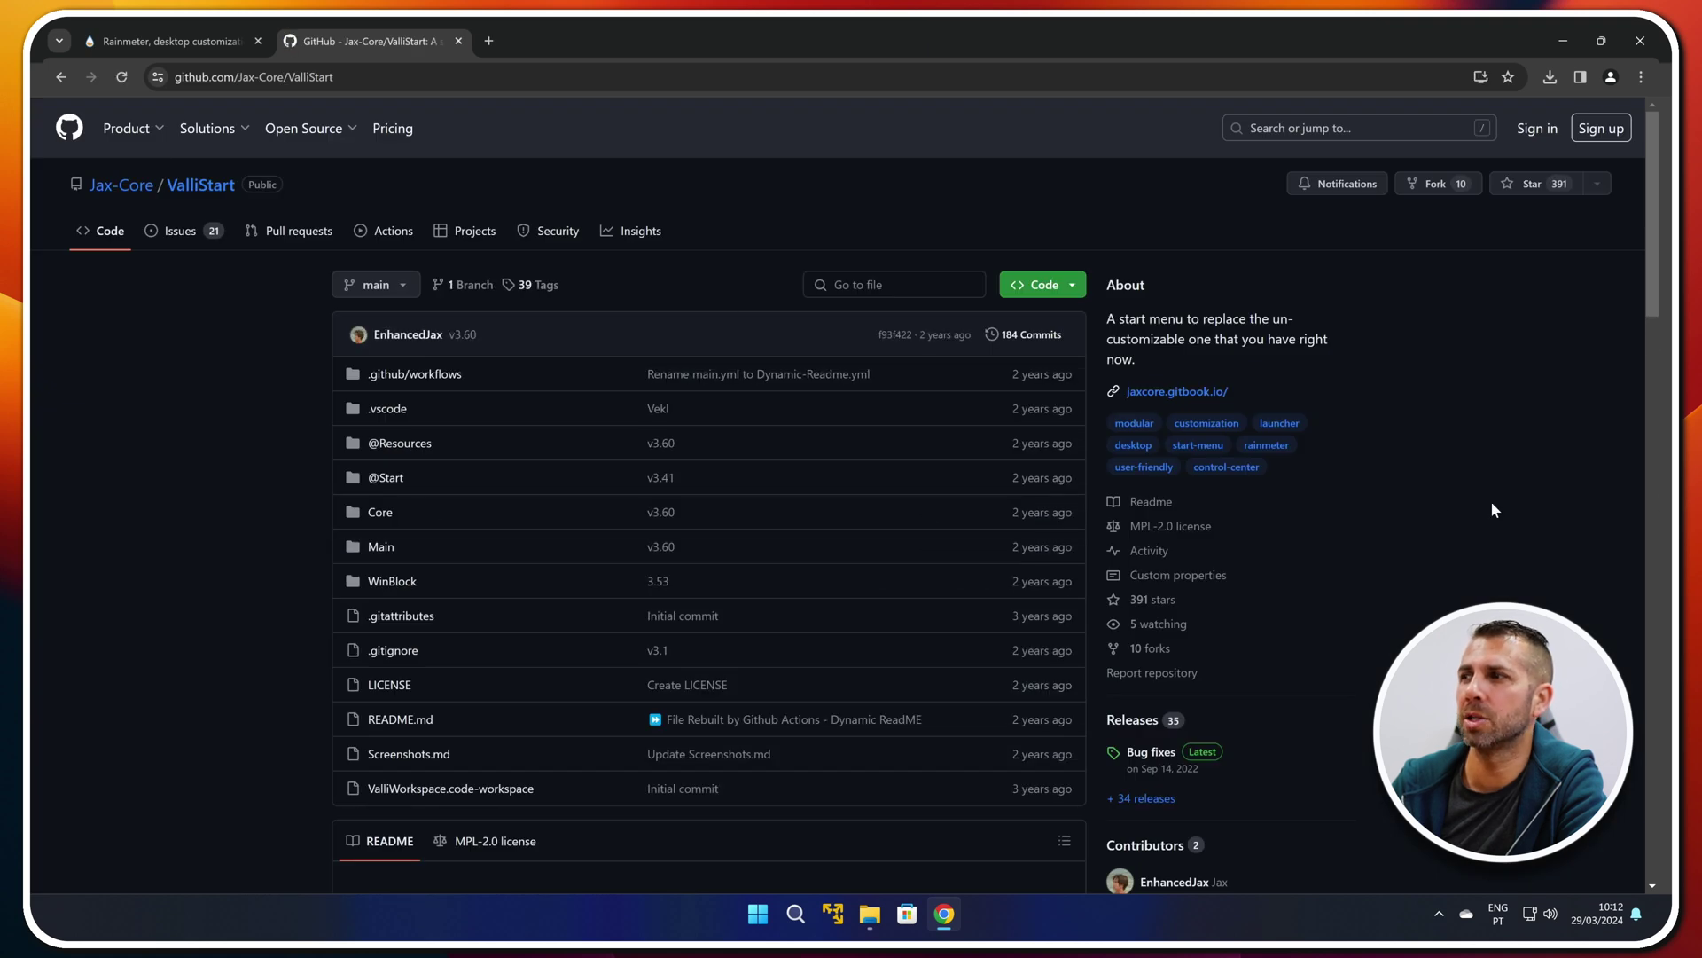
{"action": "left_click", "coordinate": [1136, 723]}
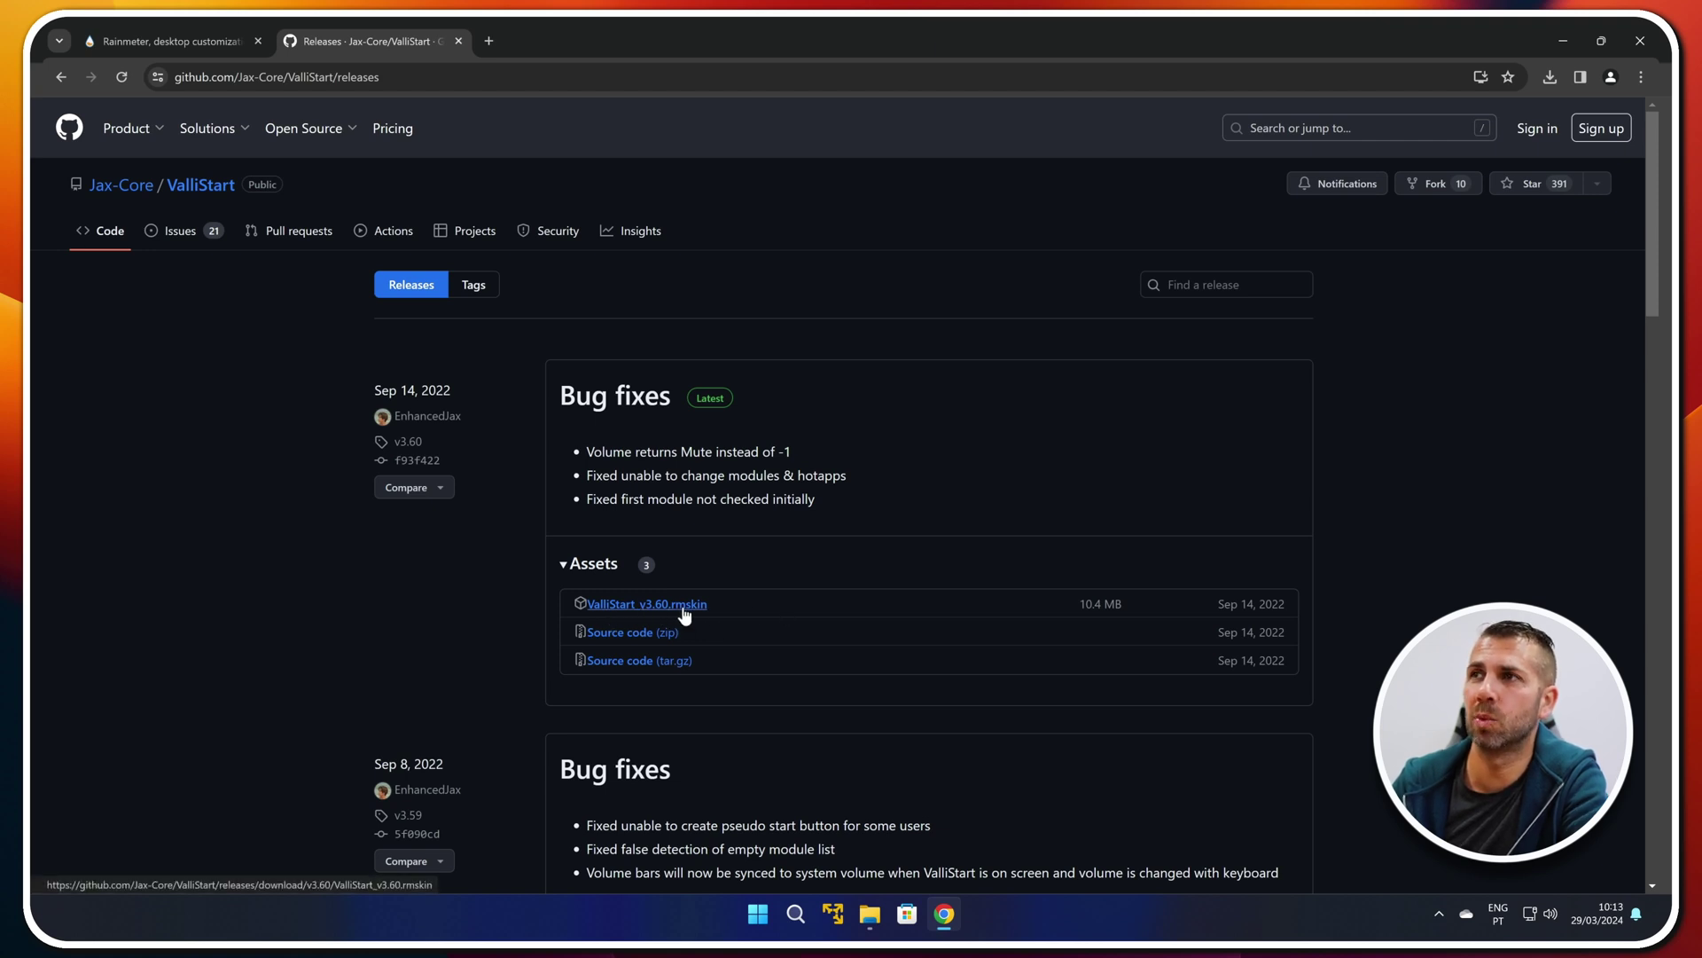
{"action": "left_click", "coordinate": [1550, 23]}
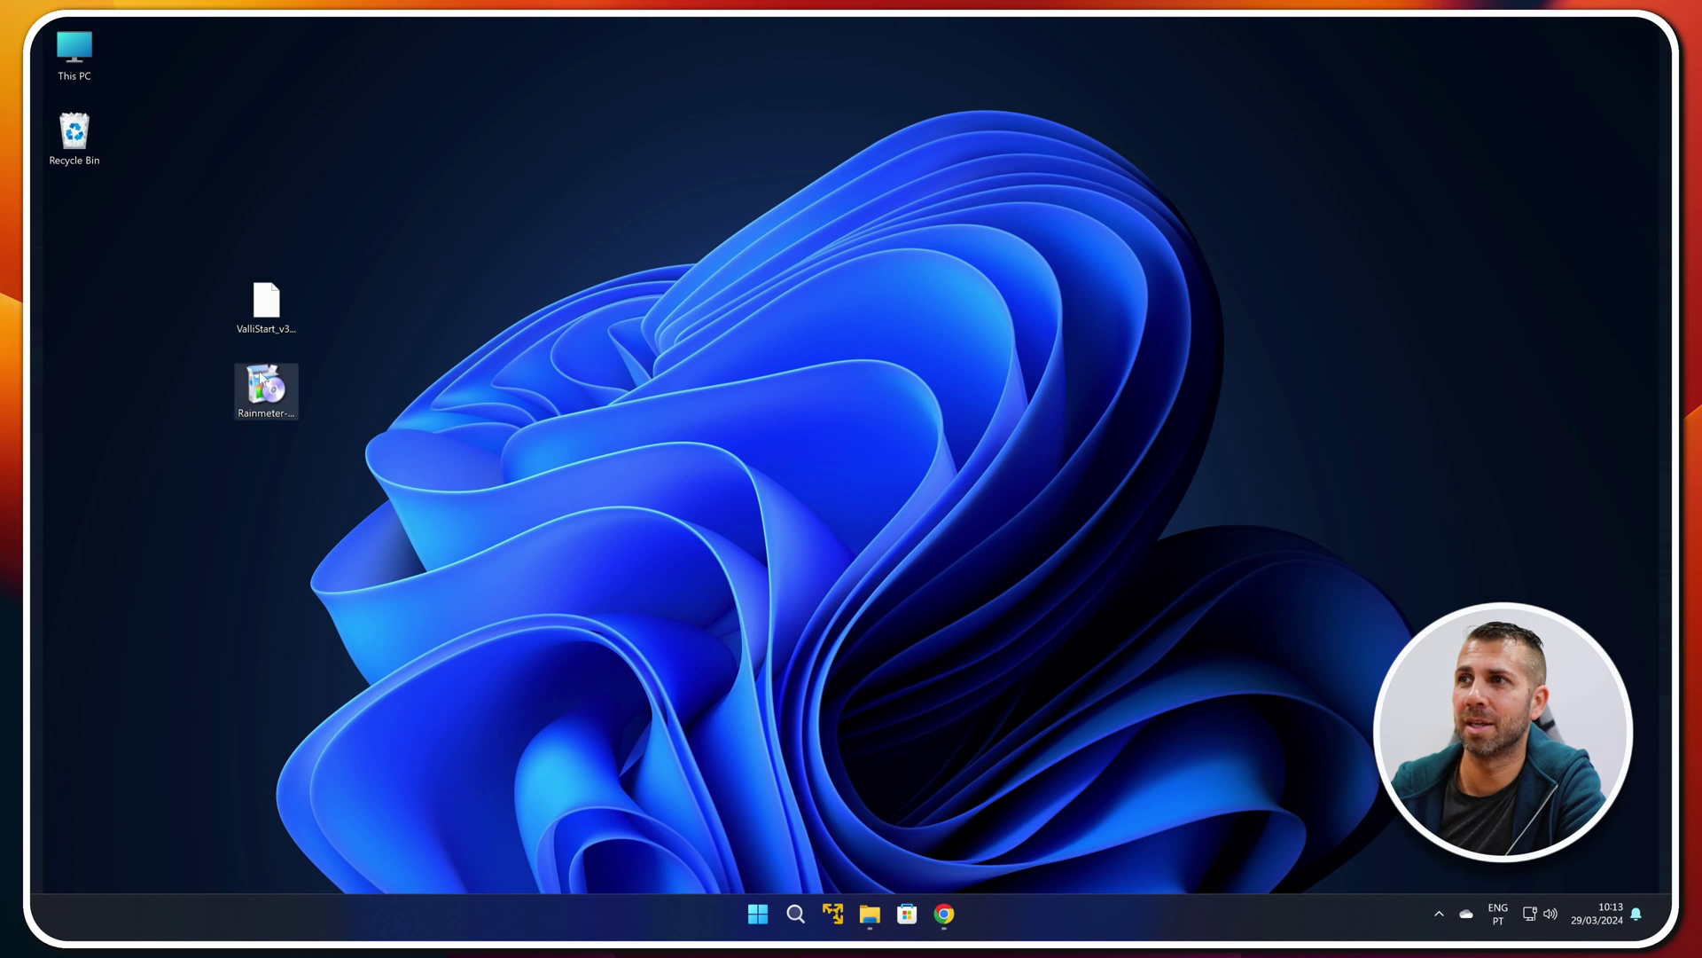
Install Rainmeter from the desktop installer in English with the standard installation, and run it on finishing
{"action": "left_click", "coordinate": [274, 391]}
{"action": "double_click", "coordinate": [274, 391]}
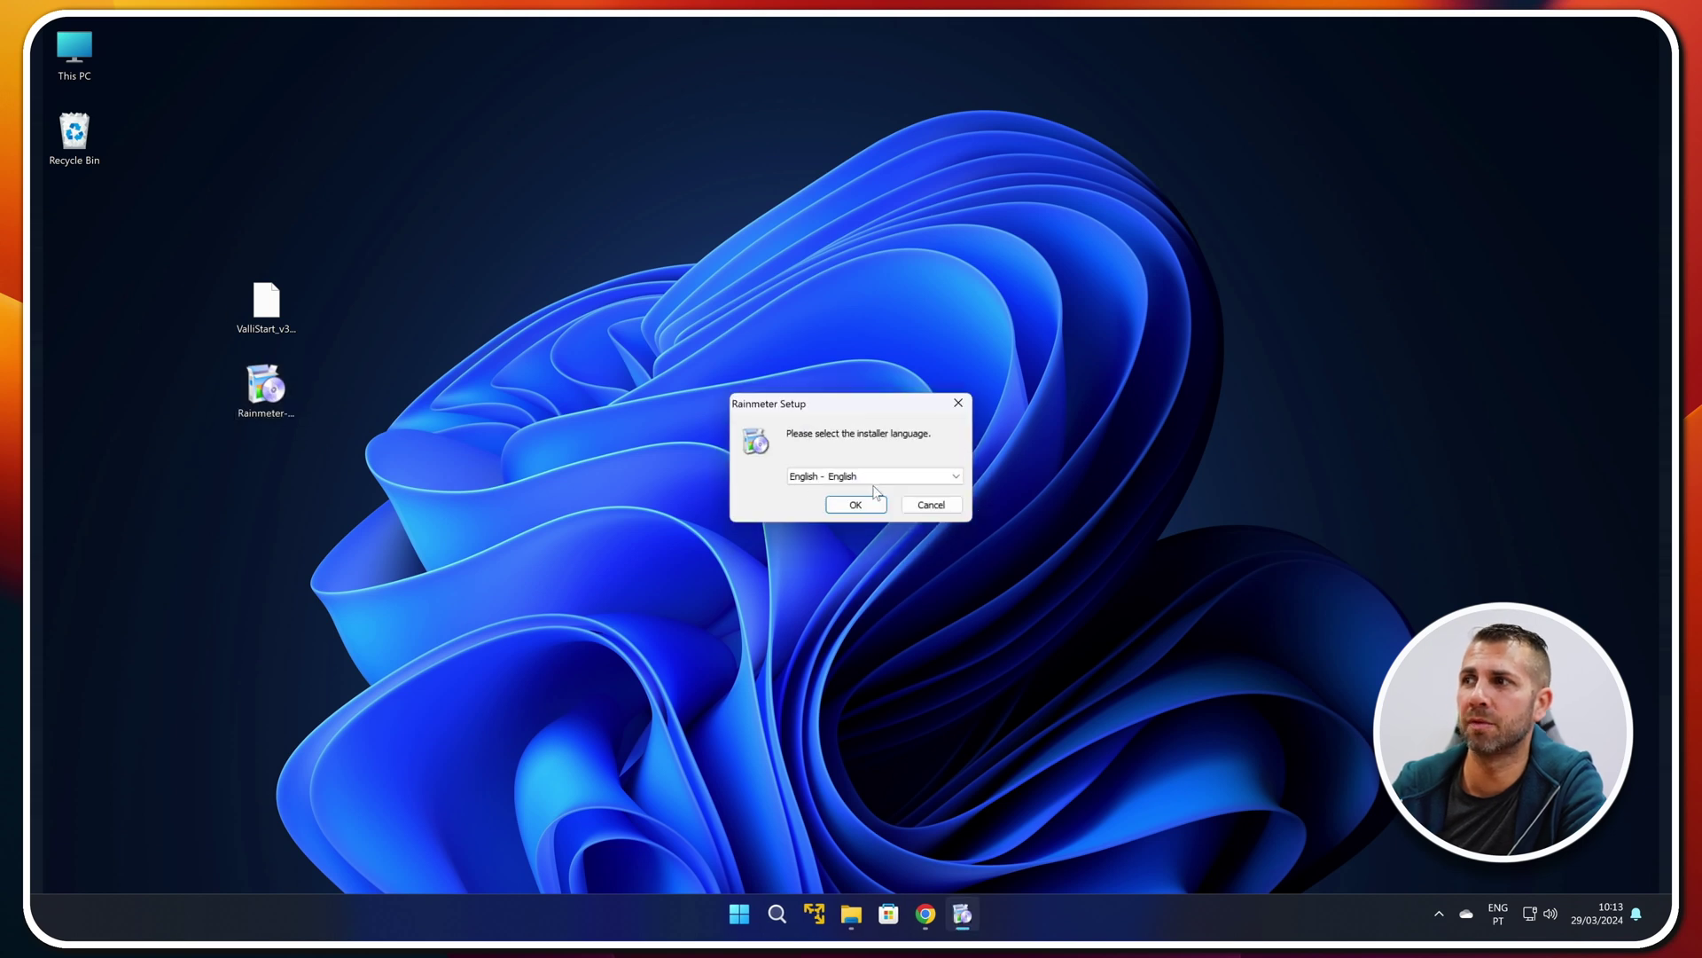
{"action": "left_click", "coordinate": [856, 506]}
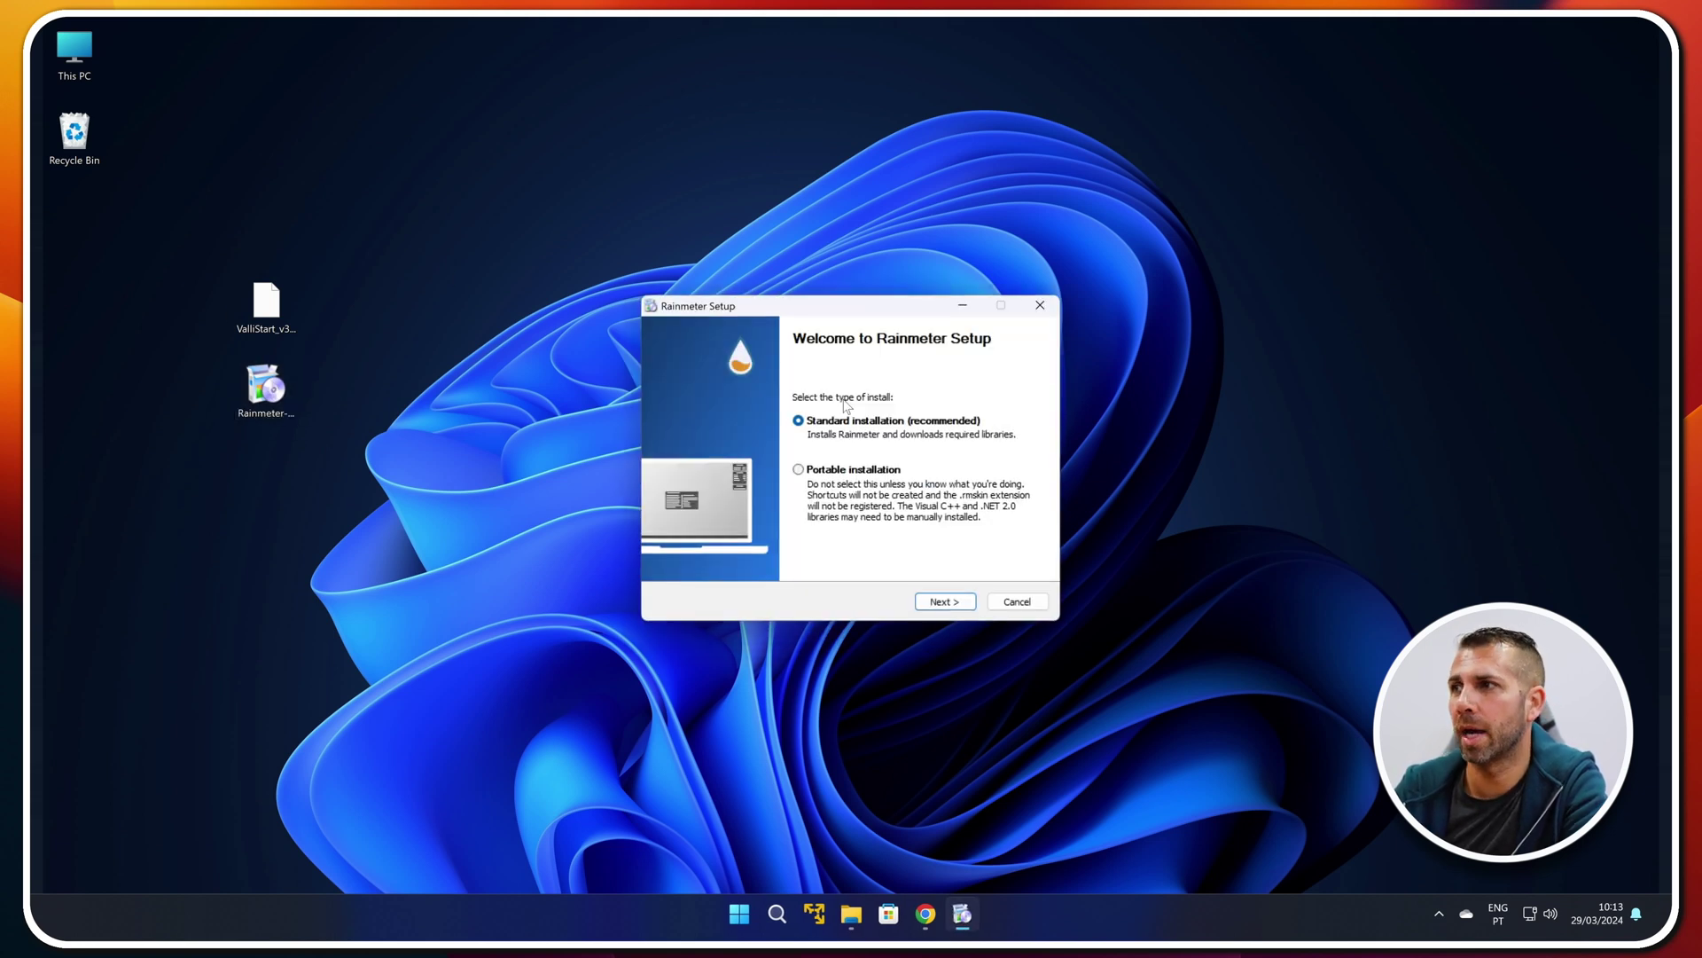
{"action": "left_click", "coordinate": [943, 602]}
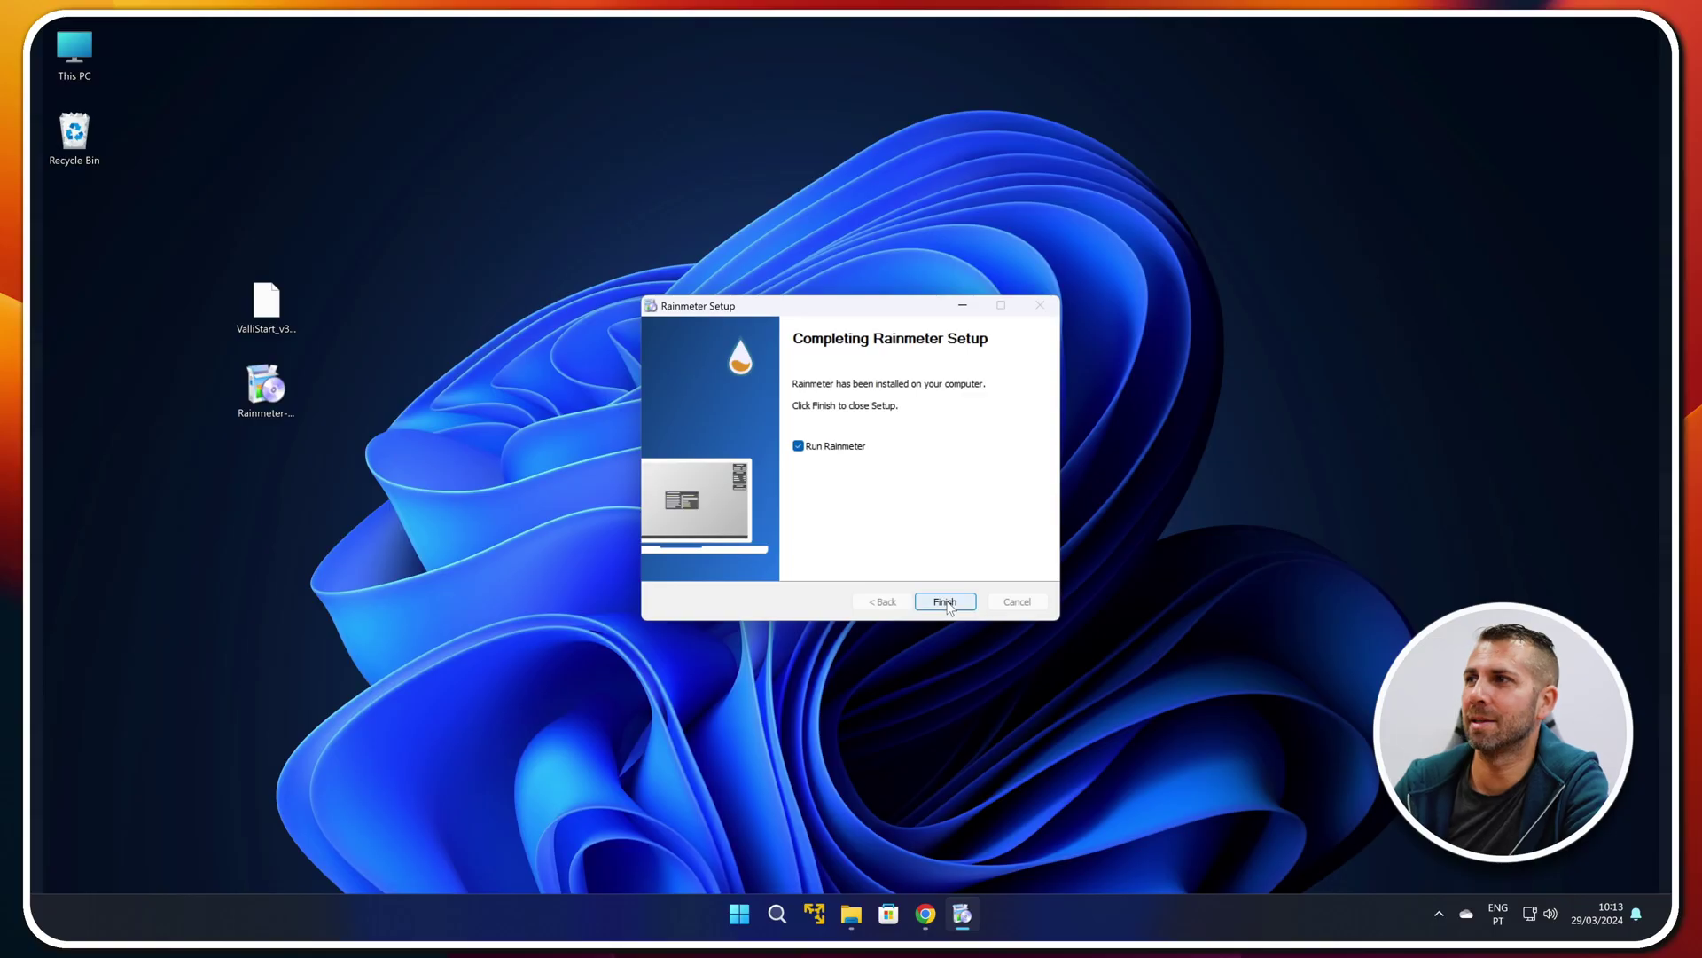
{"action": "left_click", "coordinate": [946, 601]}
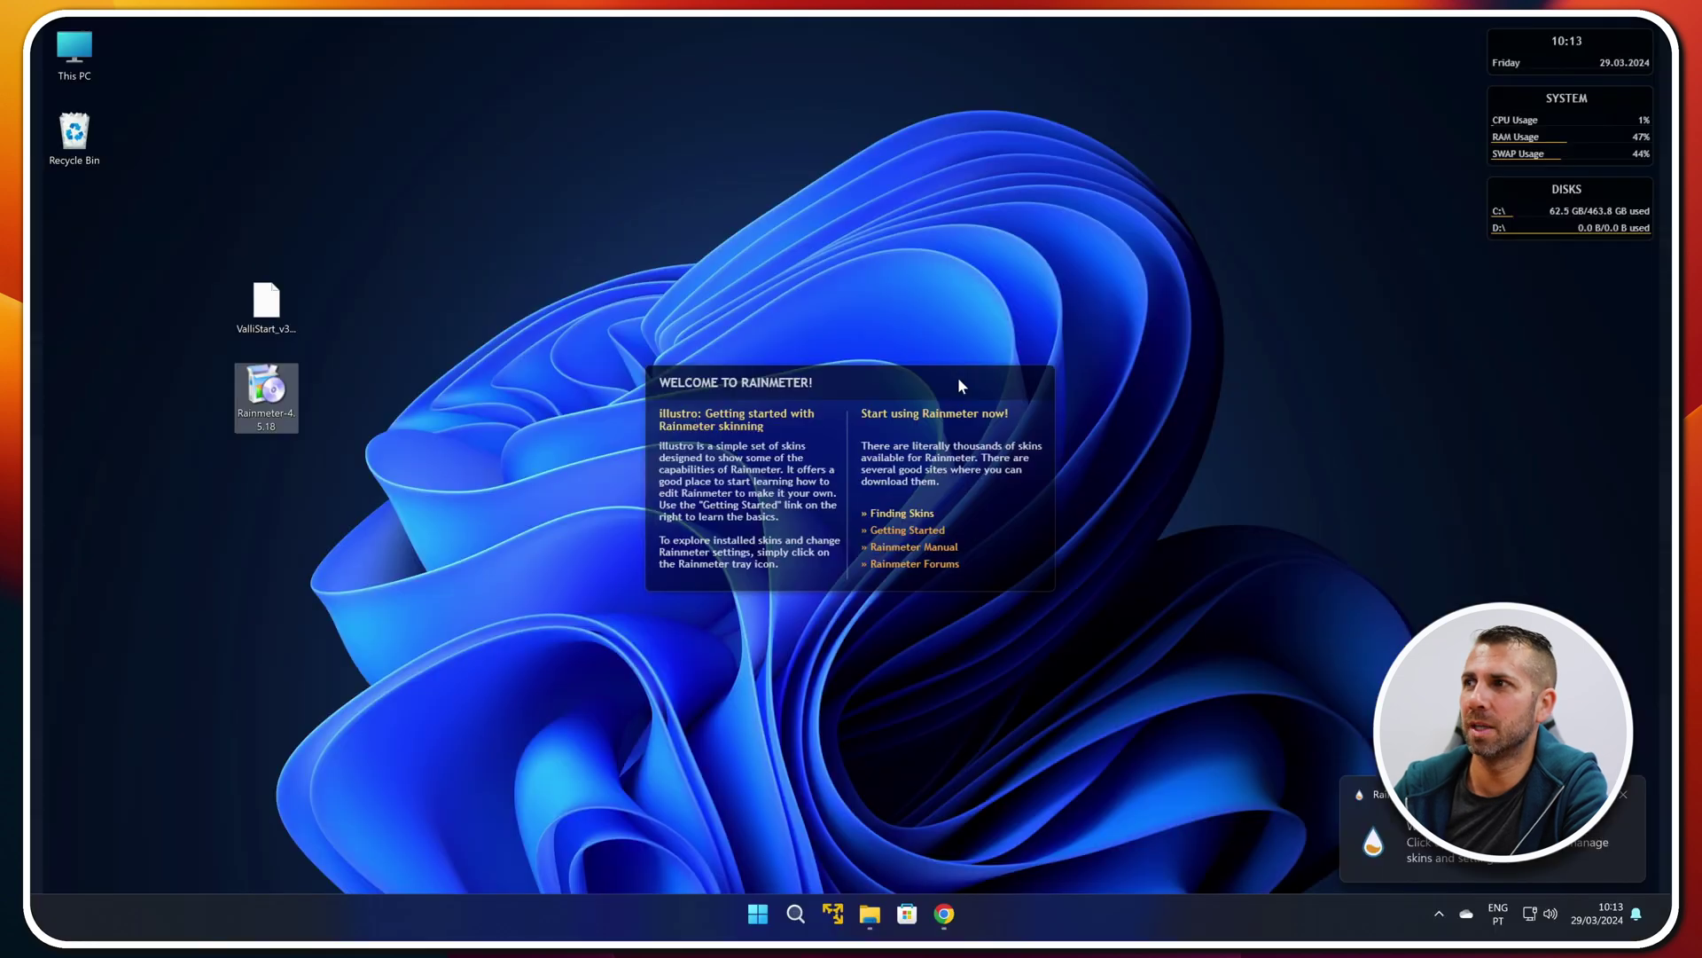
Unload the default Rainmeter skins from the desktop: the welcome panel, disks, system and clock
{"action": "right_click", "coordinate": [958, 376]}
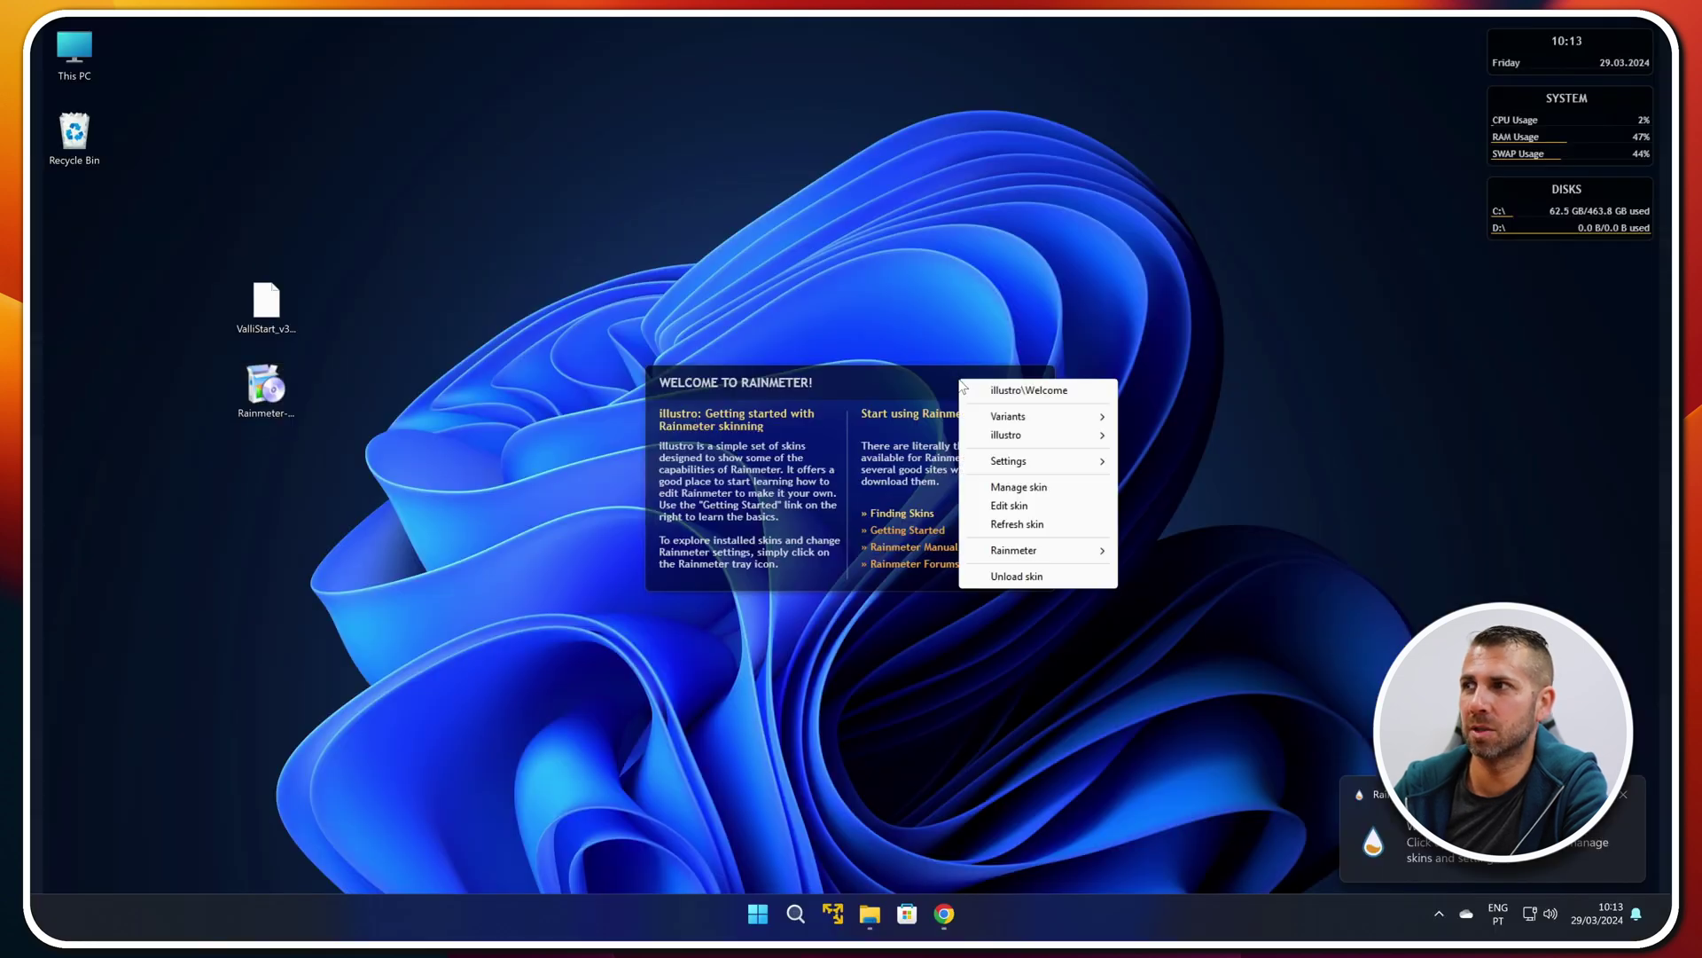
{"action": "left_click", "coordinate": [1029, 576]}
{"action": "right_click", "coordinate": [1534, 189]}
{"action": "left_click", "coordinate": [1561, 380]}
{"action": "right_click", "coordinate": [1553, 119]}
{"action": "left_click", "coordinate": [1603, 312]}
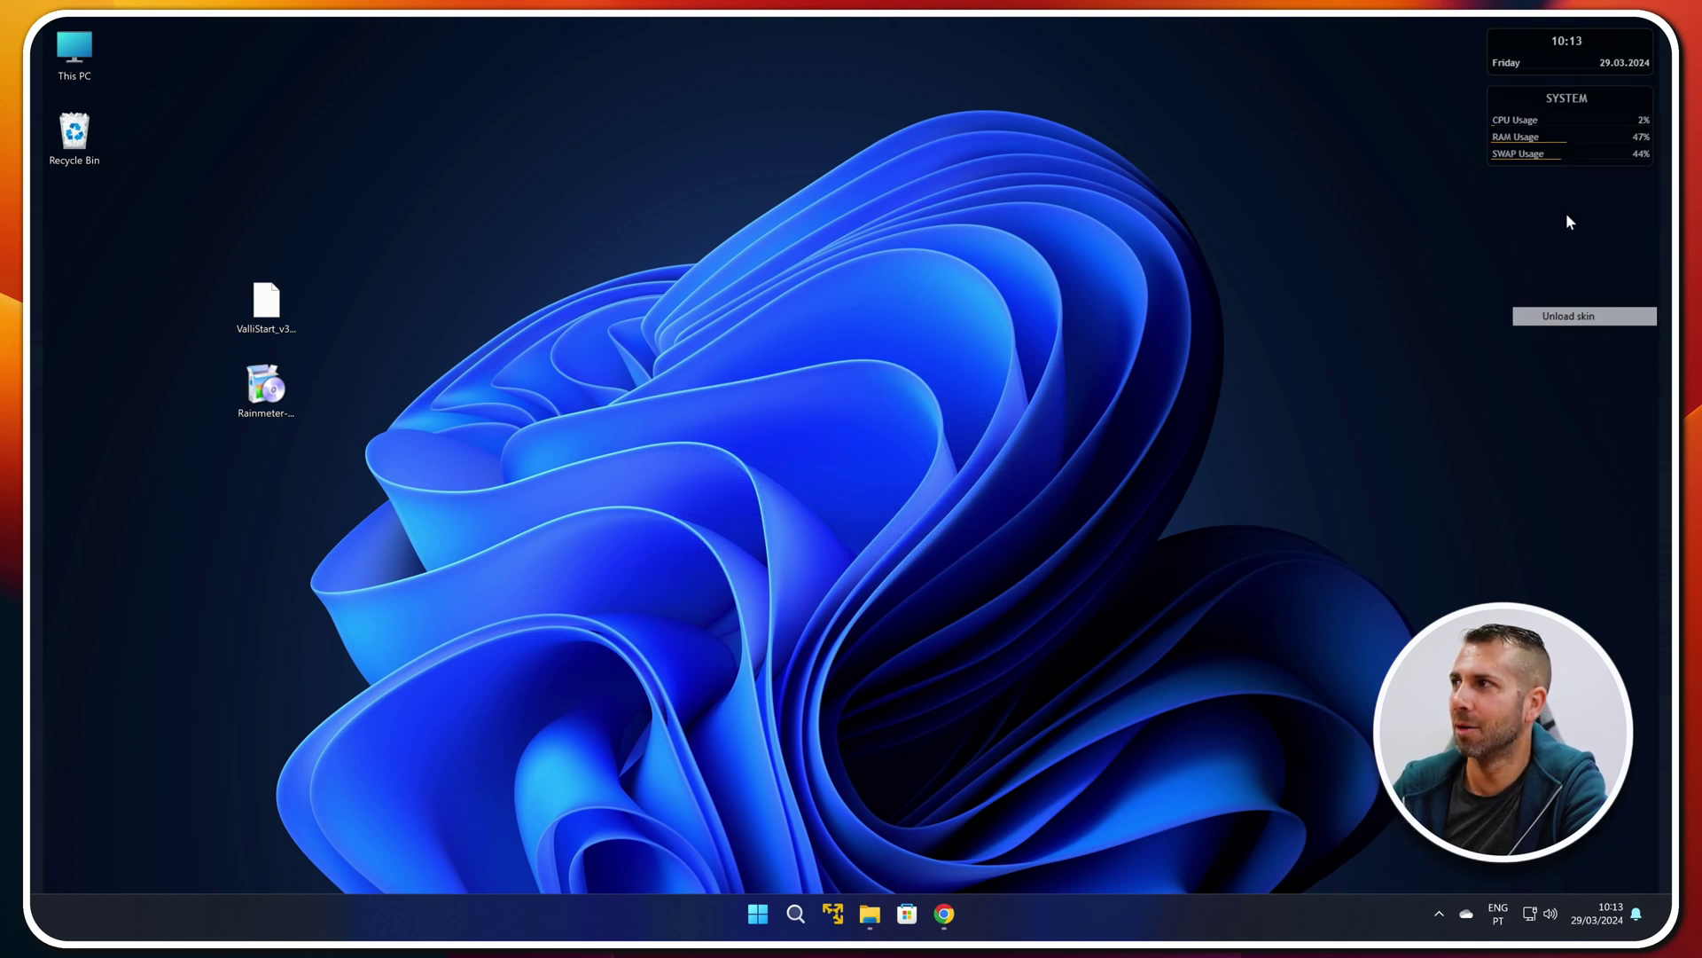
{"action": "right_click", "coordinate": [1561, 66]}
{"action": "left_click", "coordinate": [1593, 262]}
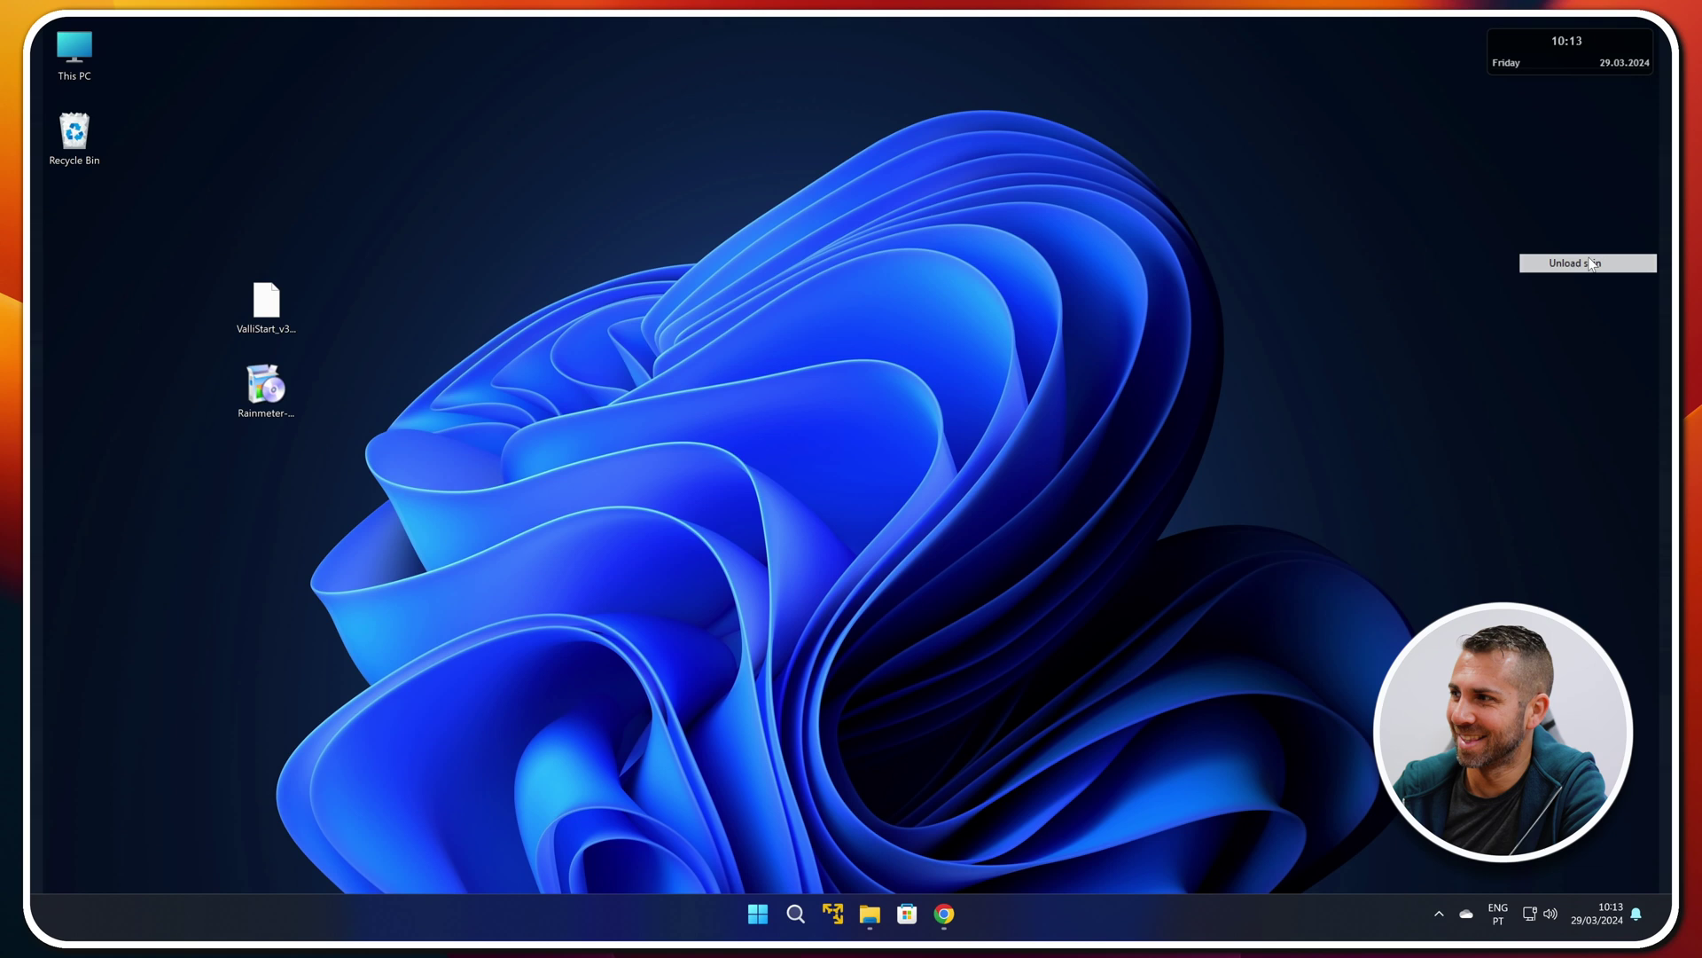
Install the ValliStart v3.60 skin package from the desktop with all its included components
{"action": "left_click", "coordinate": [266, 303]}
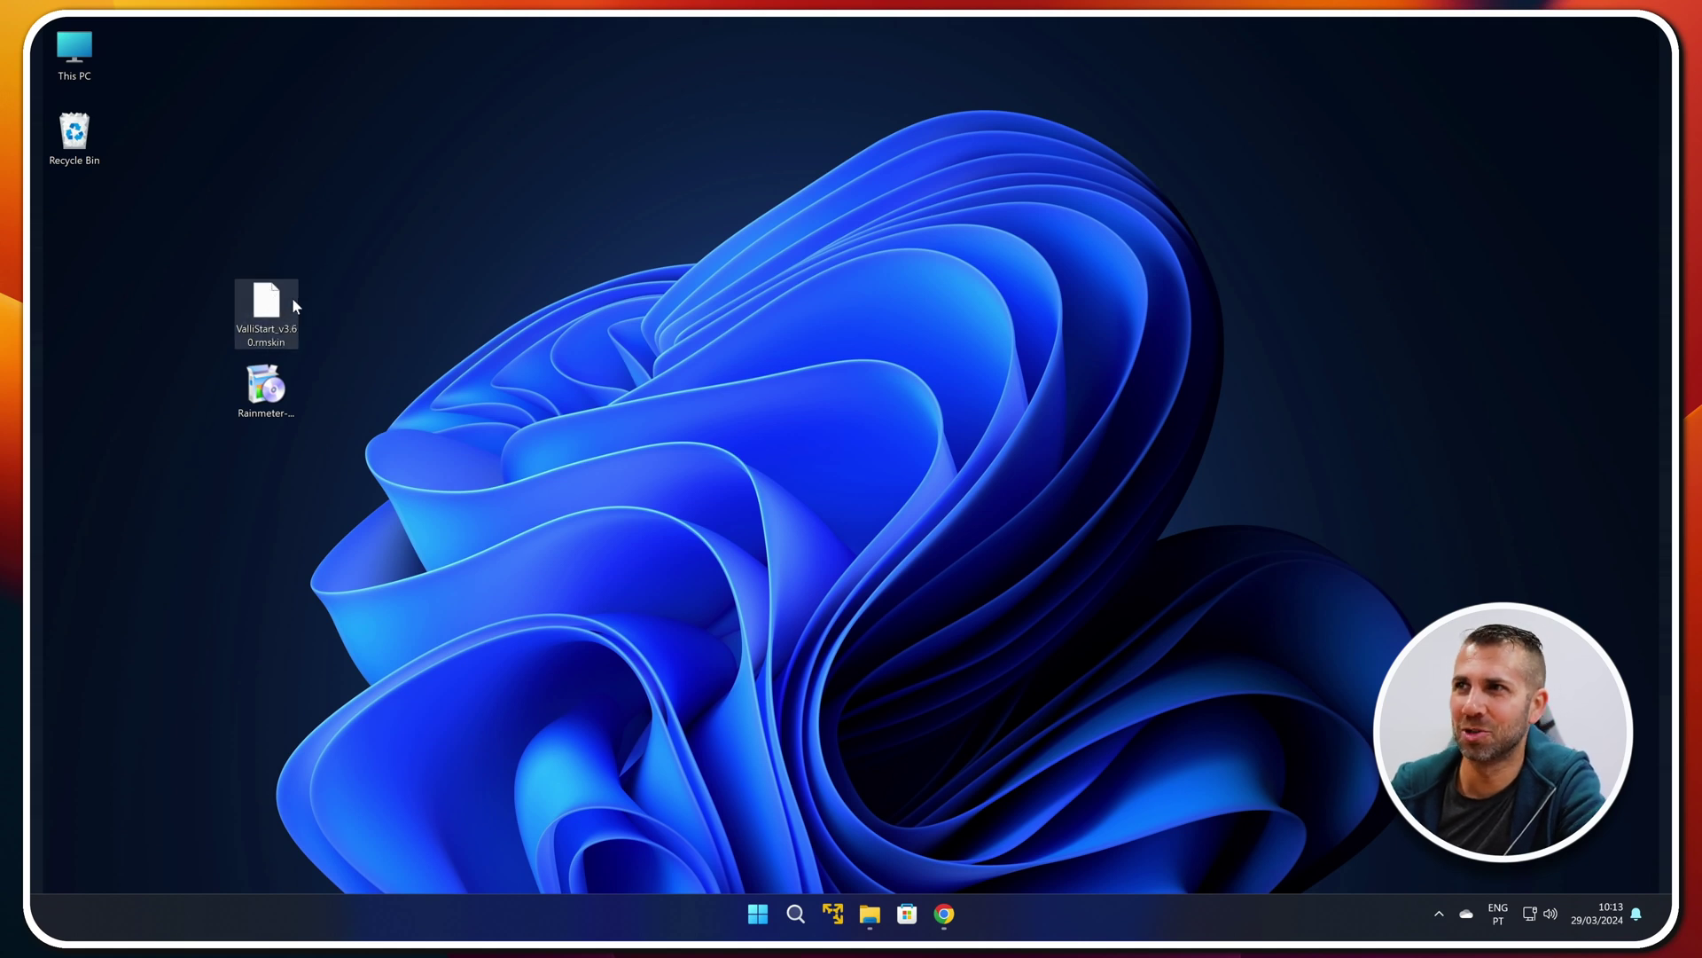
{"action": "double_click", "coordinate": [268, 301]}
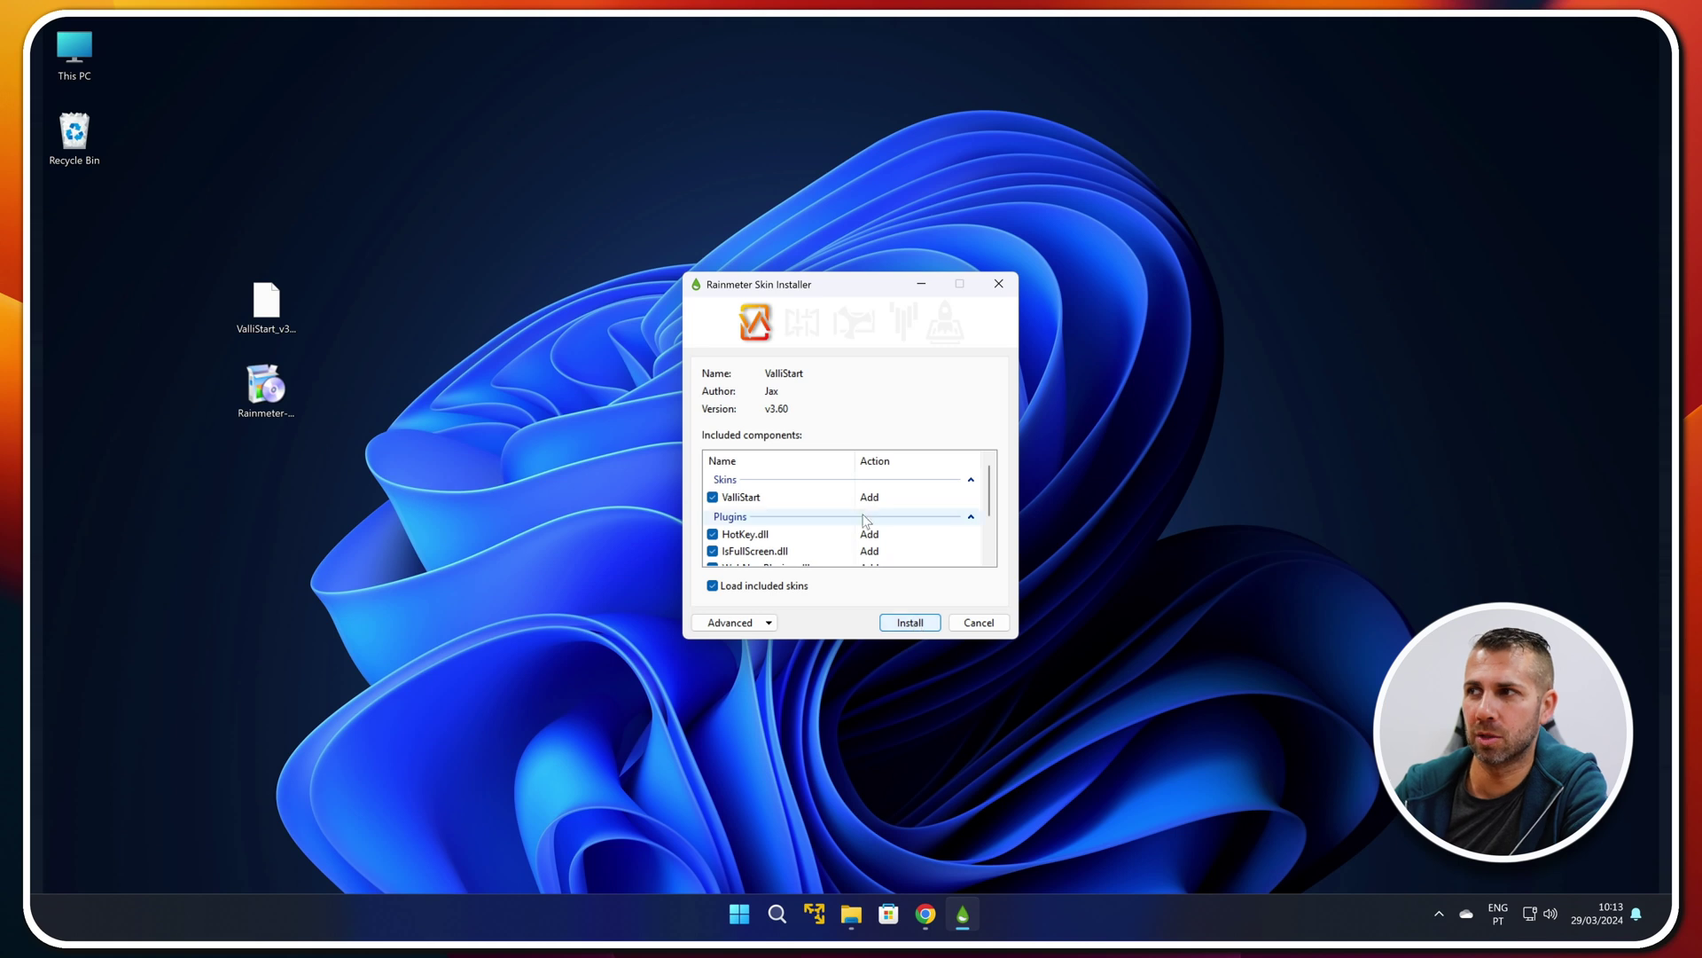
{"action": "left_click", "coordinate": [909, 623]}
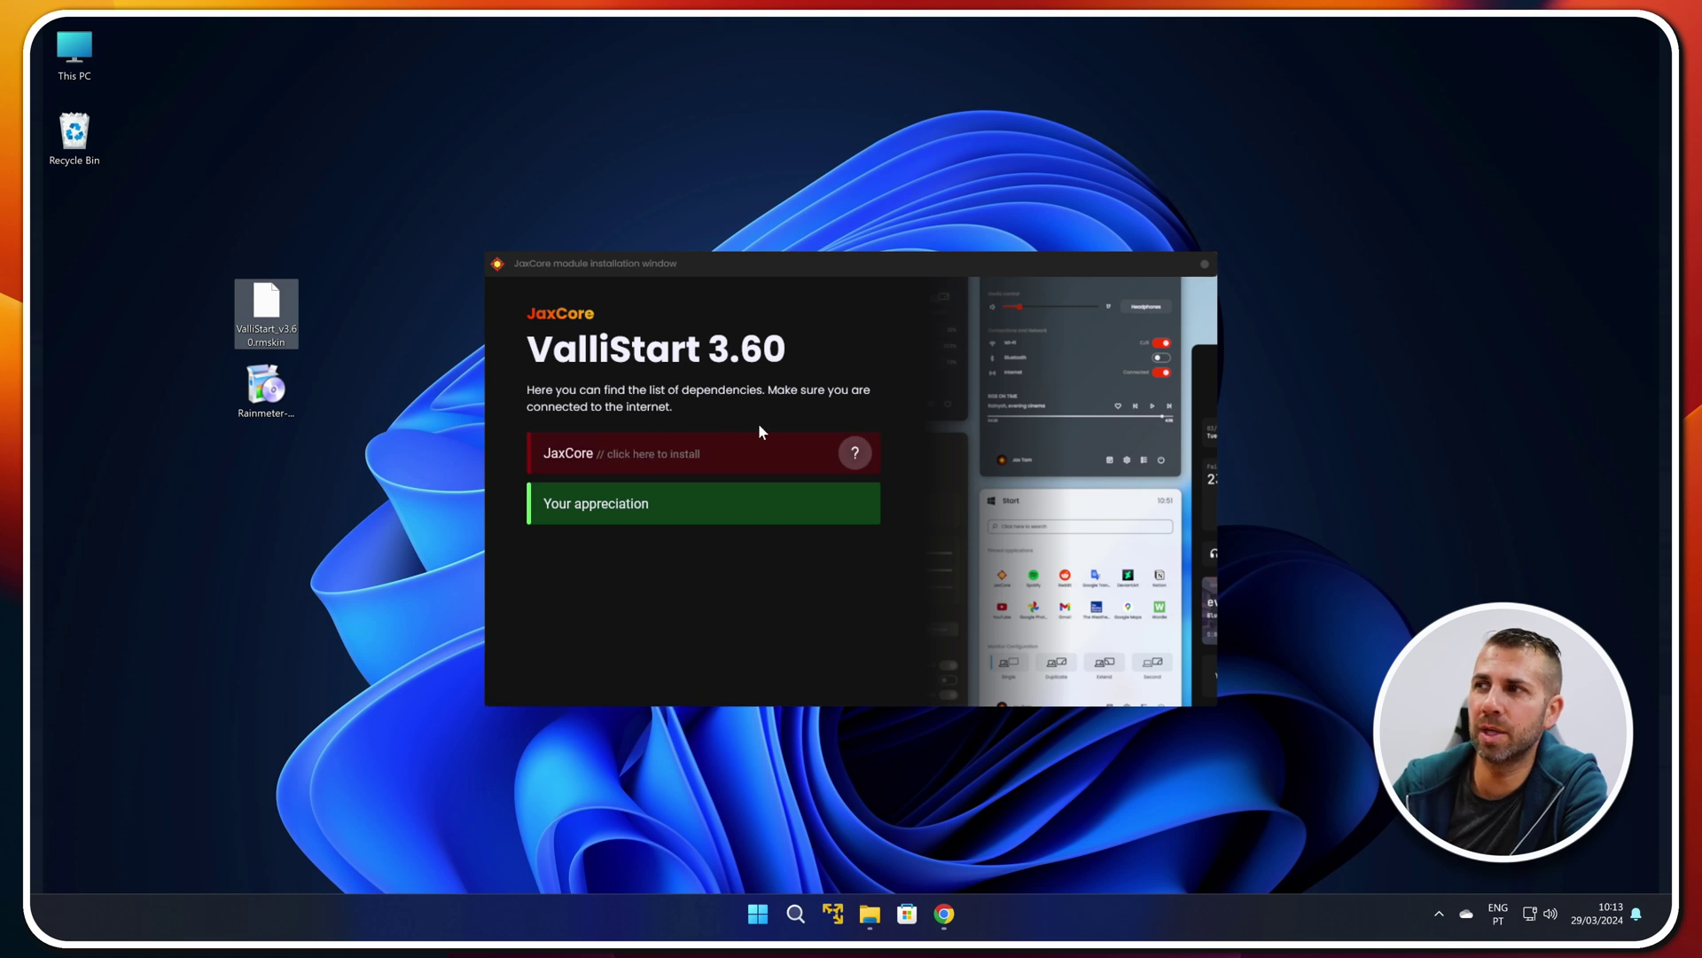
Install the JaxCore dependency for ValliStart and go through its initial setup to the Core Batch Installer
{"action": "left_click", "coordinate": [625, 457]}
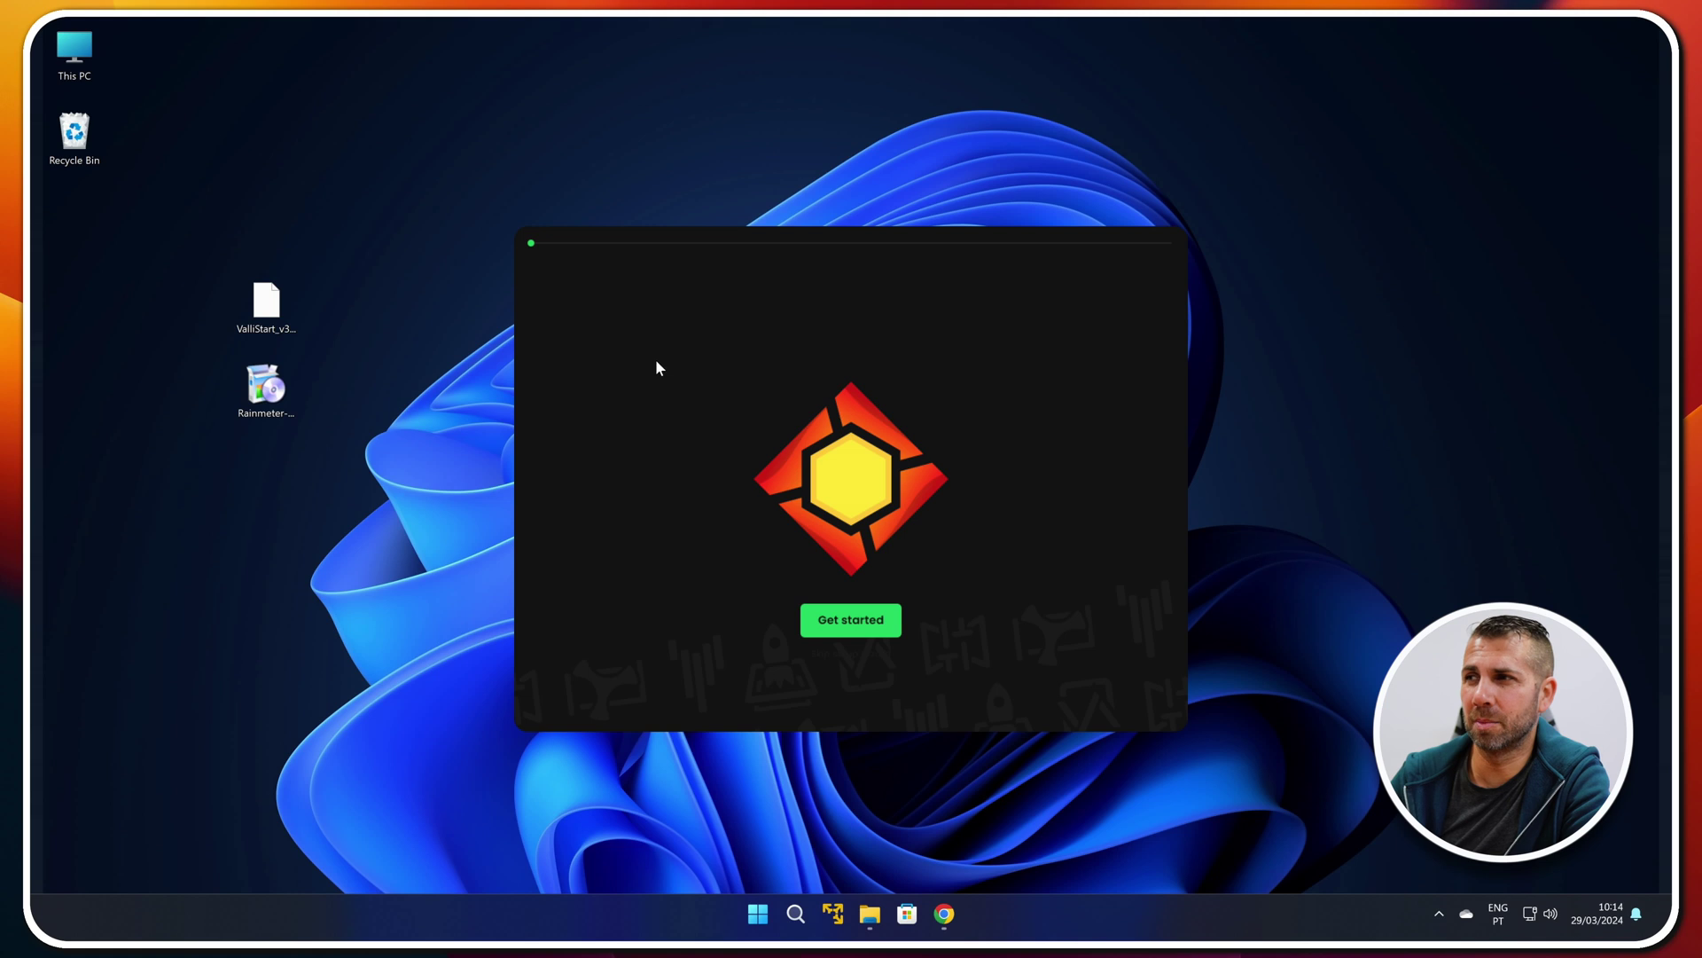
{"action": "left_click", "coordinate": [853, 620]}
{"action": "left_click", "coordinate": [871, 529]}
{"action": "left_click", "coordinate": [869, 708]}
{"action": "left_click", "coordinate": [865, 519]}
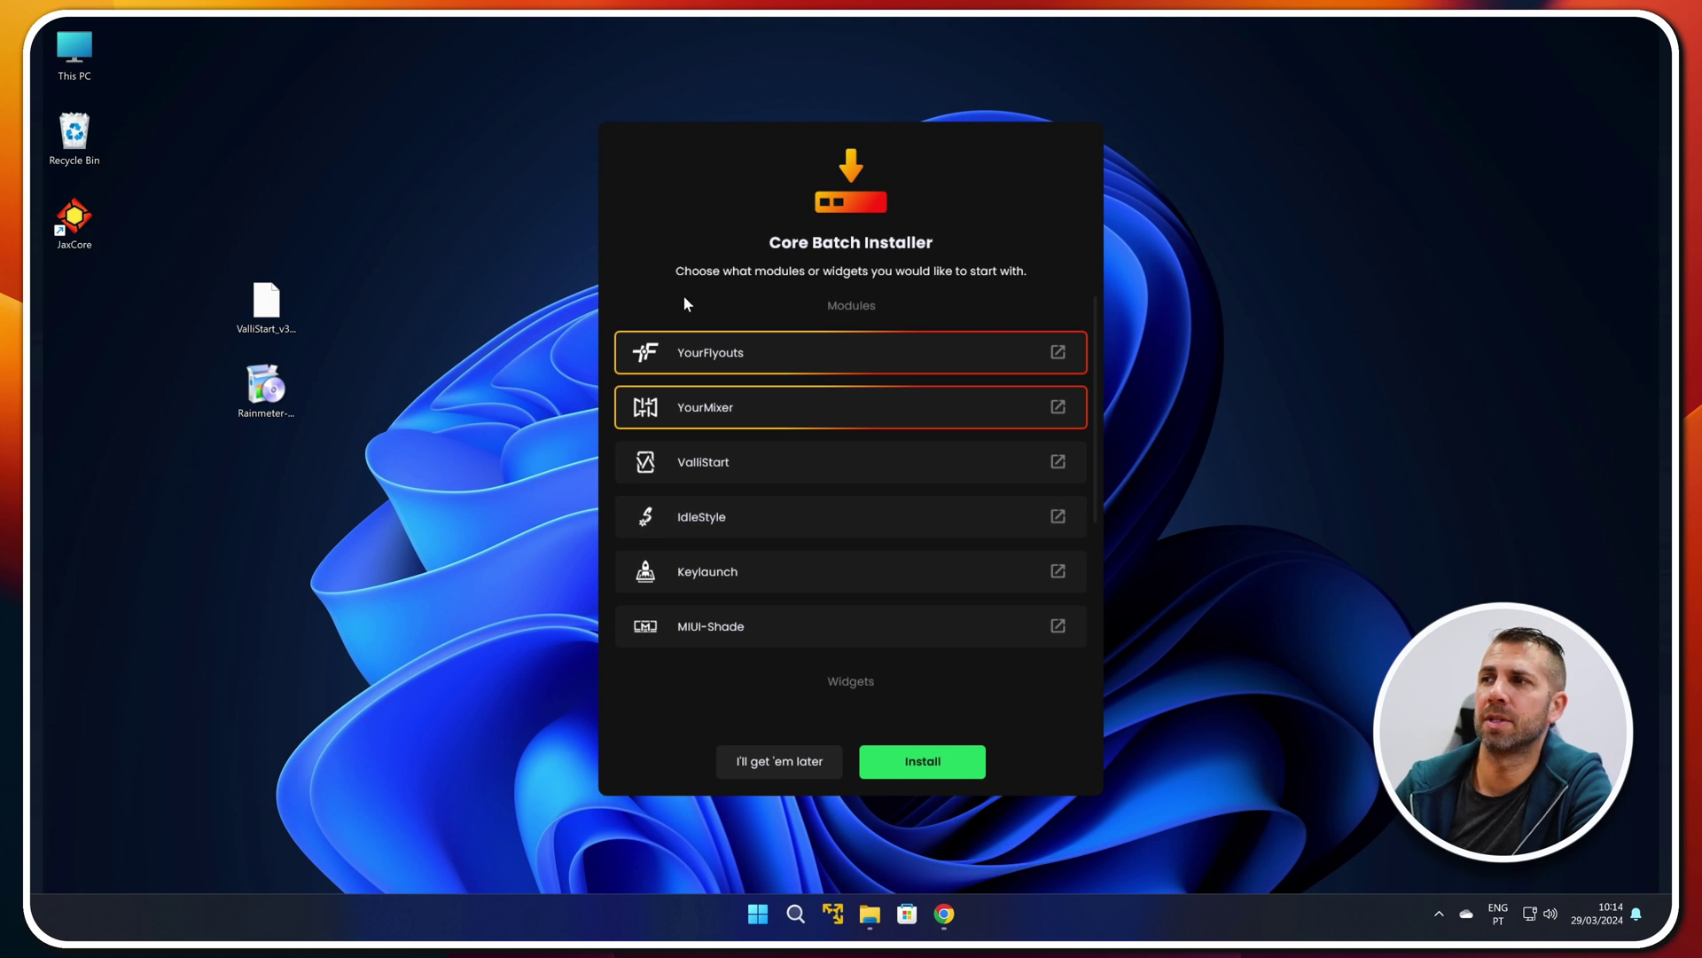
Choose the YourFlyouts, YourMixer and ValliStart modules in the Core Batch Installer and install them
{"action": "left_click", "coordinate": [724, 353]}
{"action": "left_click", "coordinate": [726, 412]}
{"action": "left_click", "coordinate": [705, 466]}
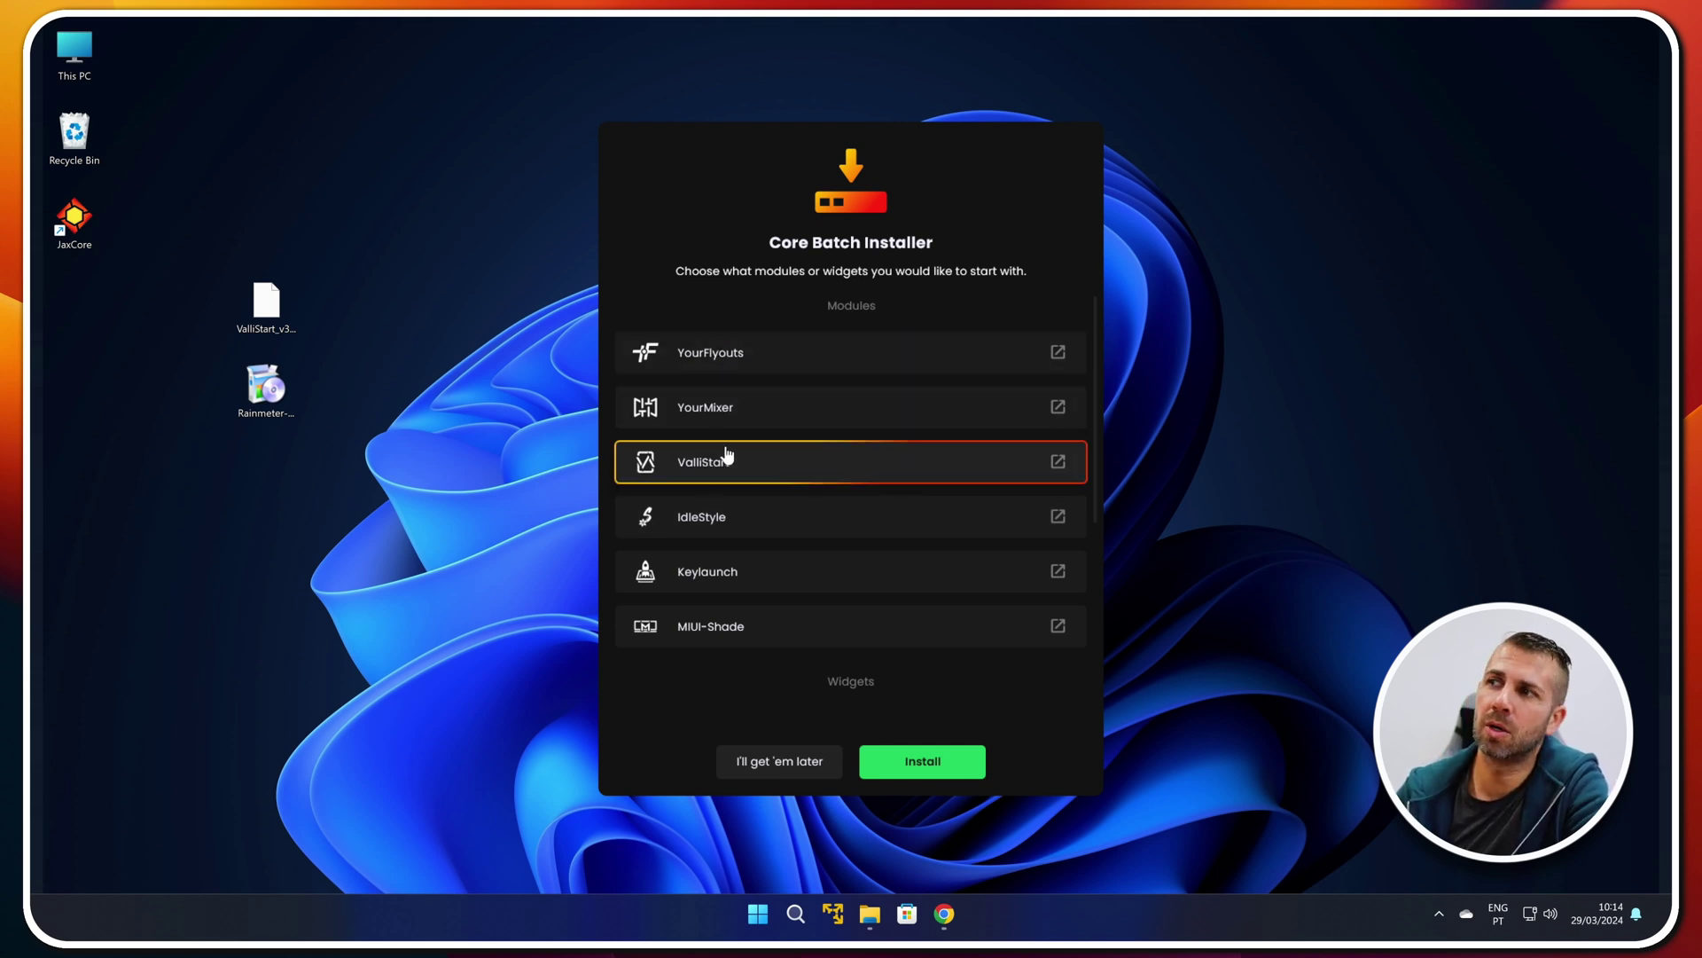
{"action": "left_click", "coordinate": [696, 413]}
{"action": "left_click", "coordinate": [727, 359]}
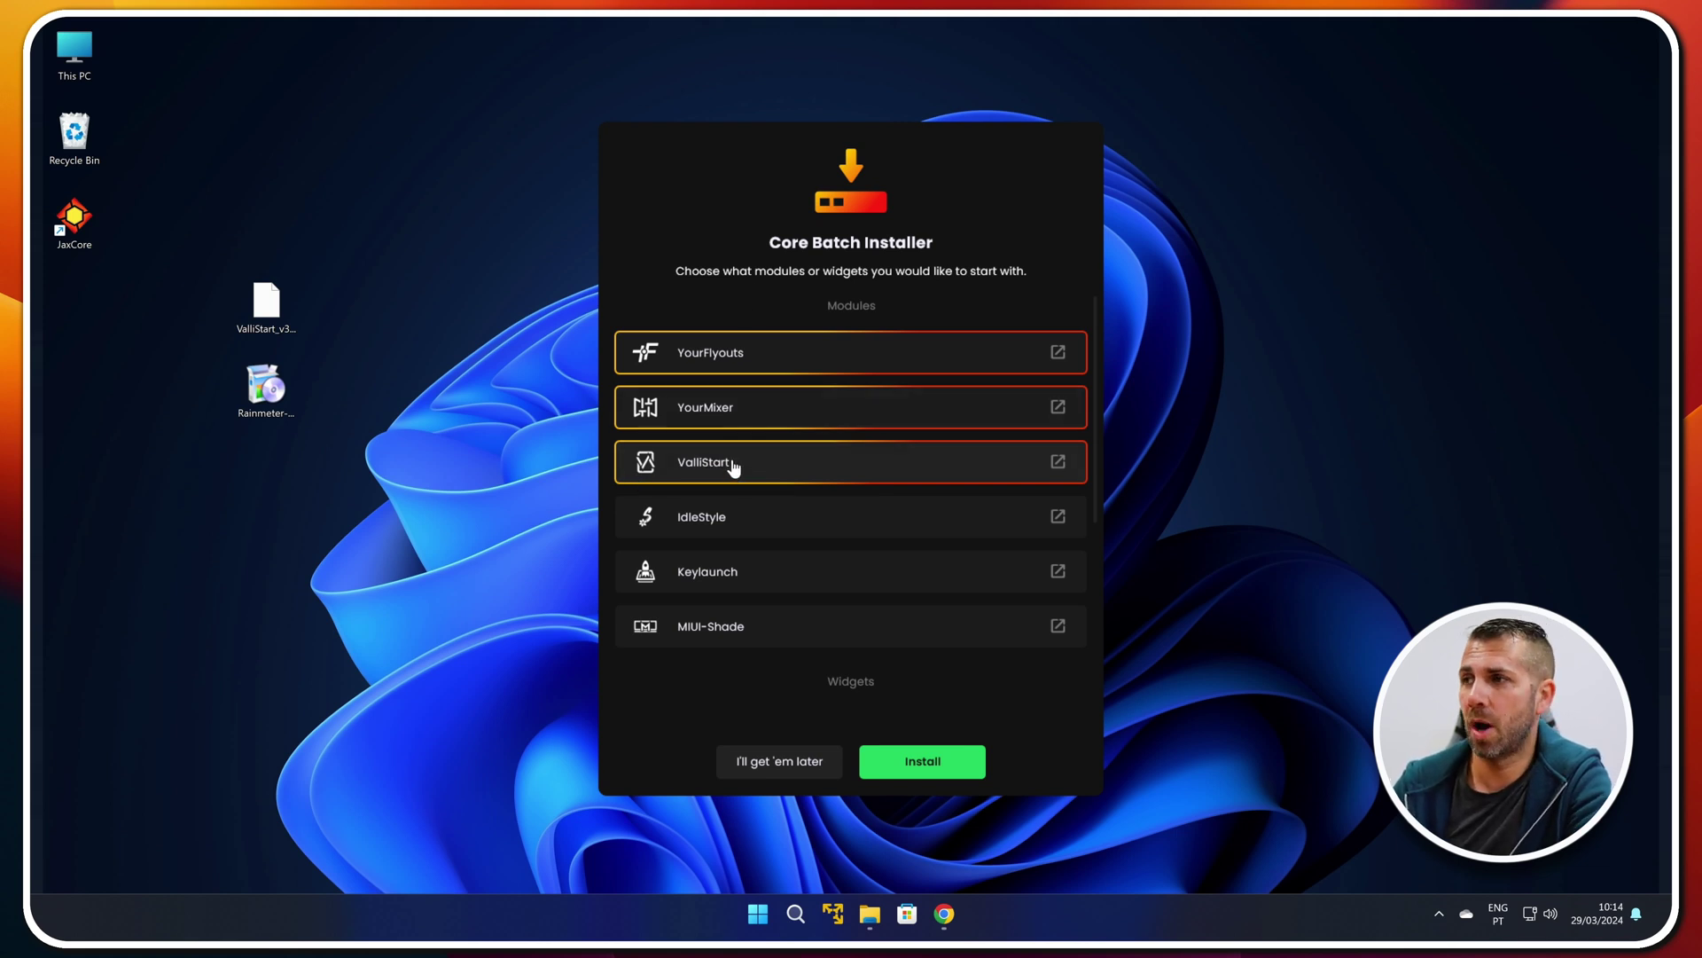
{"action": "left_click", "coordinate": [913, 763]}
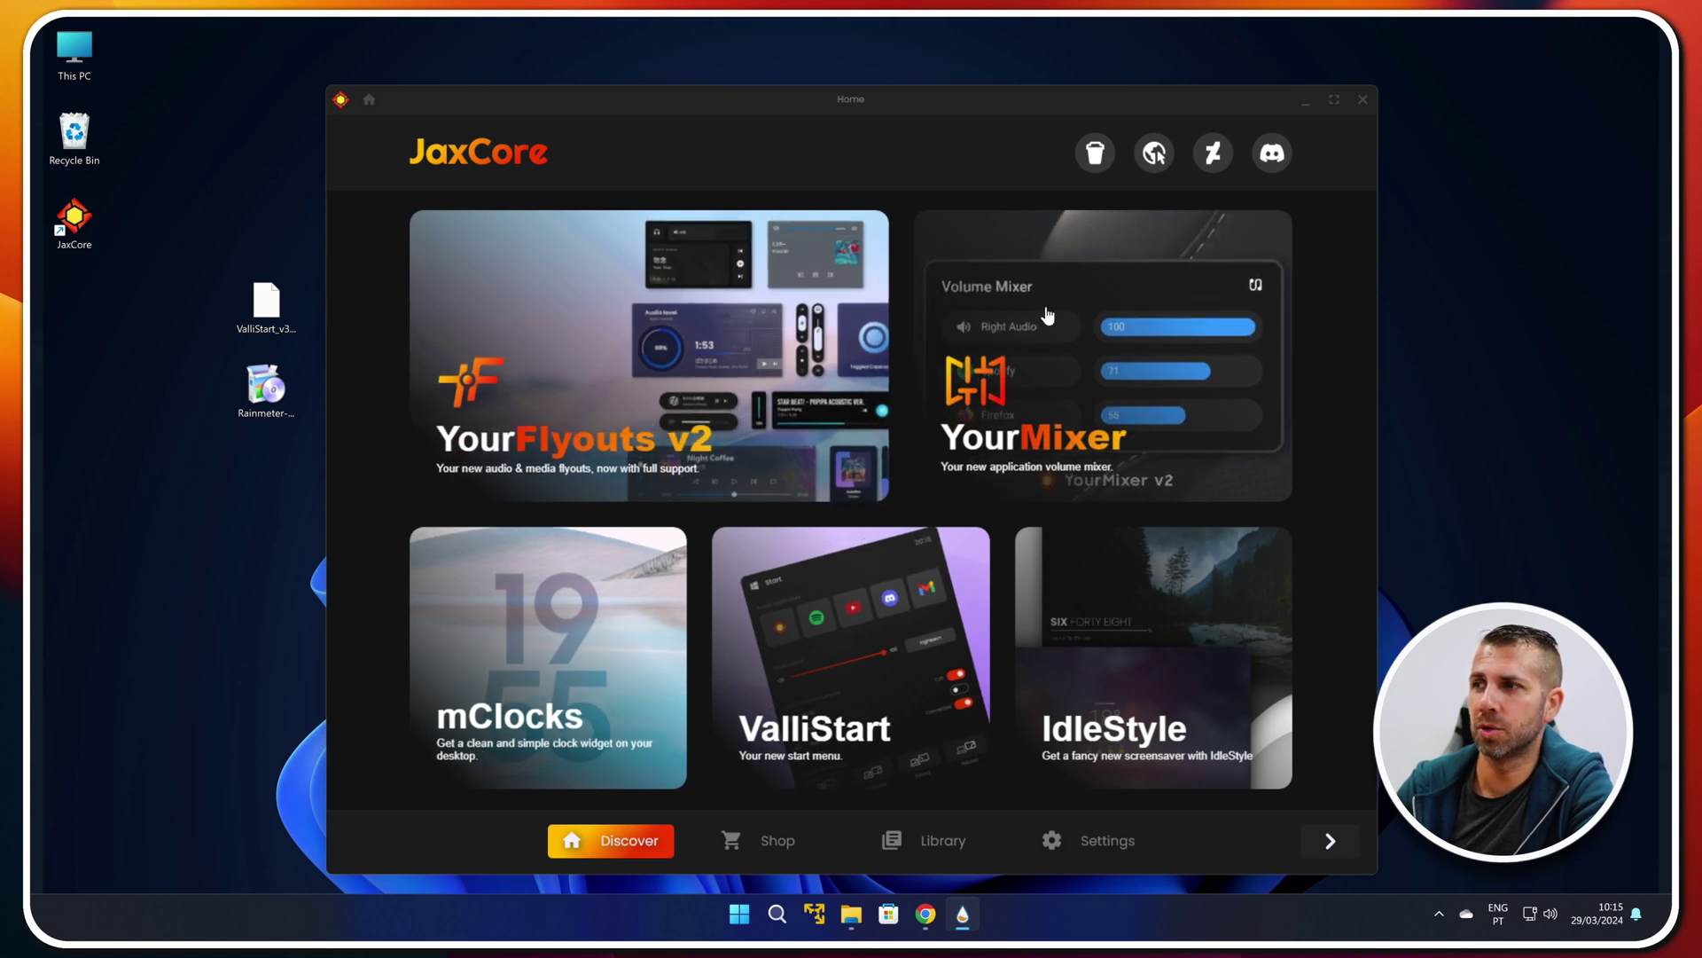
Open ValliStart's settings from the JaxCore library, activate the module and bring up the new start menu
{"action": "left_click", "coordinate": [945, 850]}
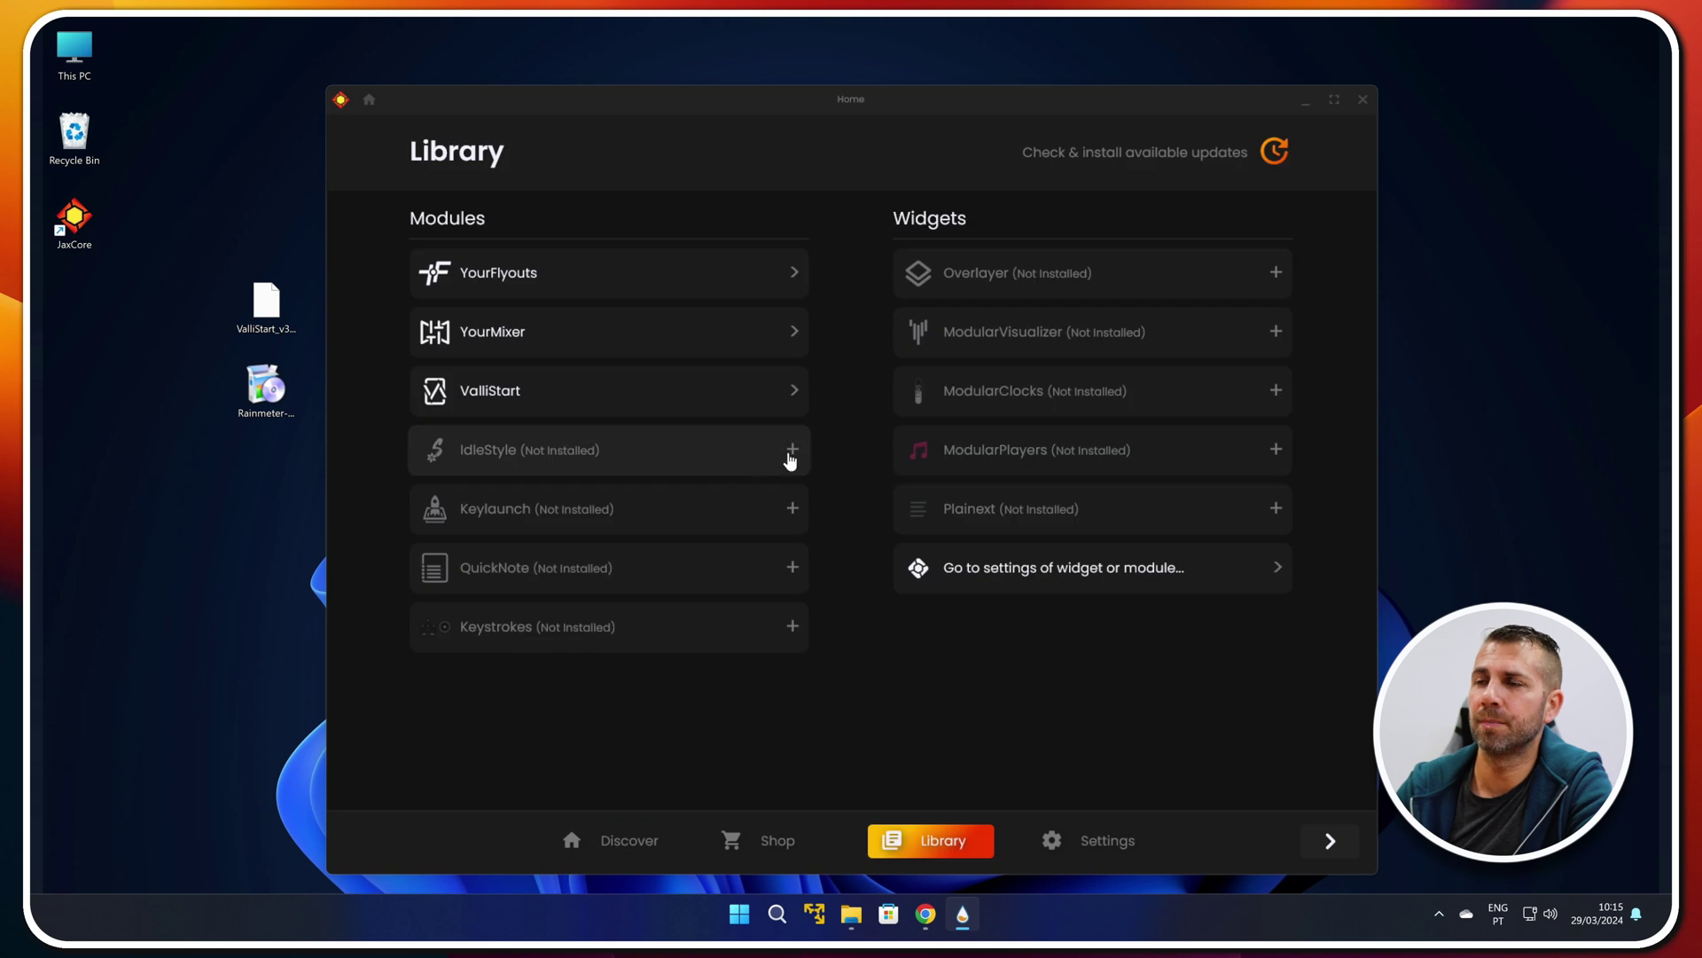
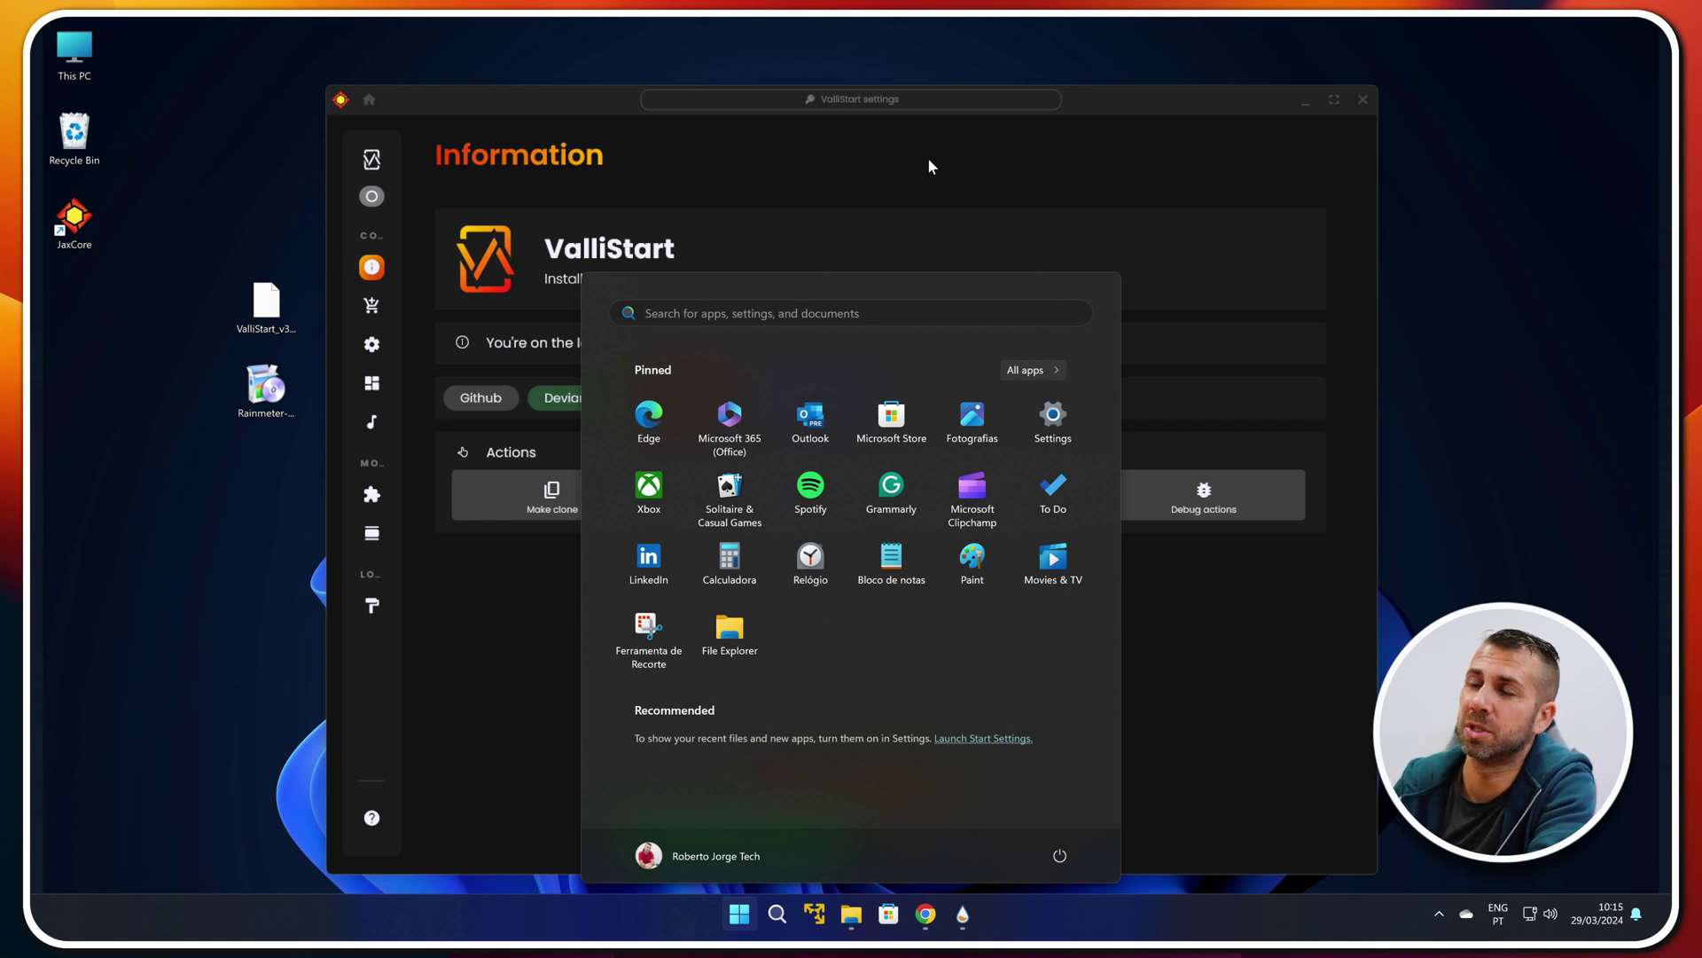
{"action": "left_click", "coordinate": [929, 161]}
{"action": "mouse_move", "coordinate": [381, 202]}
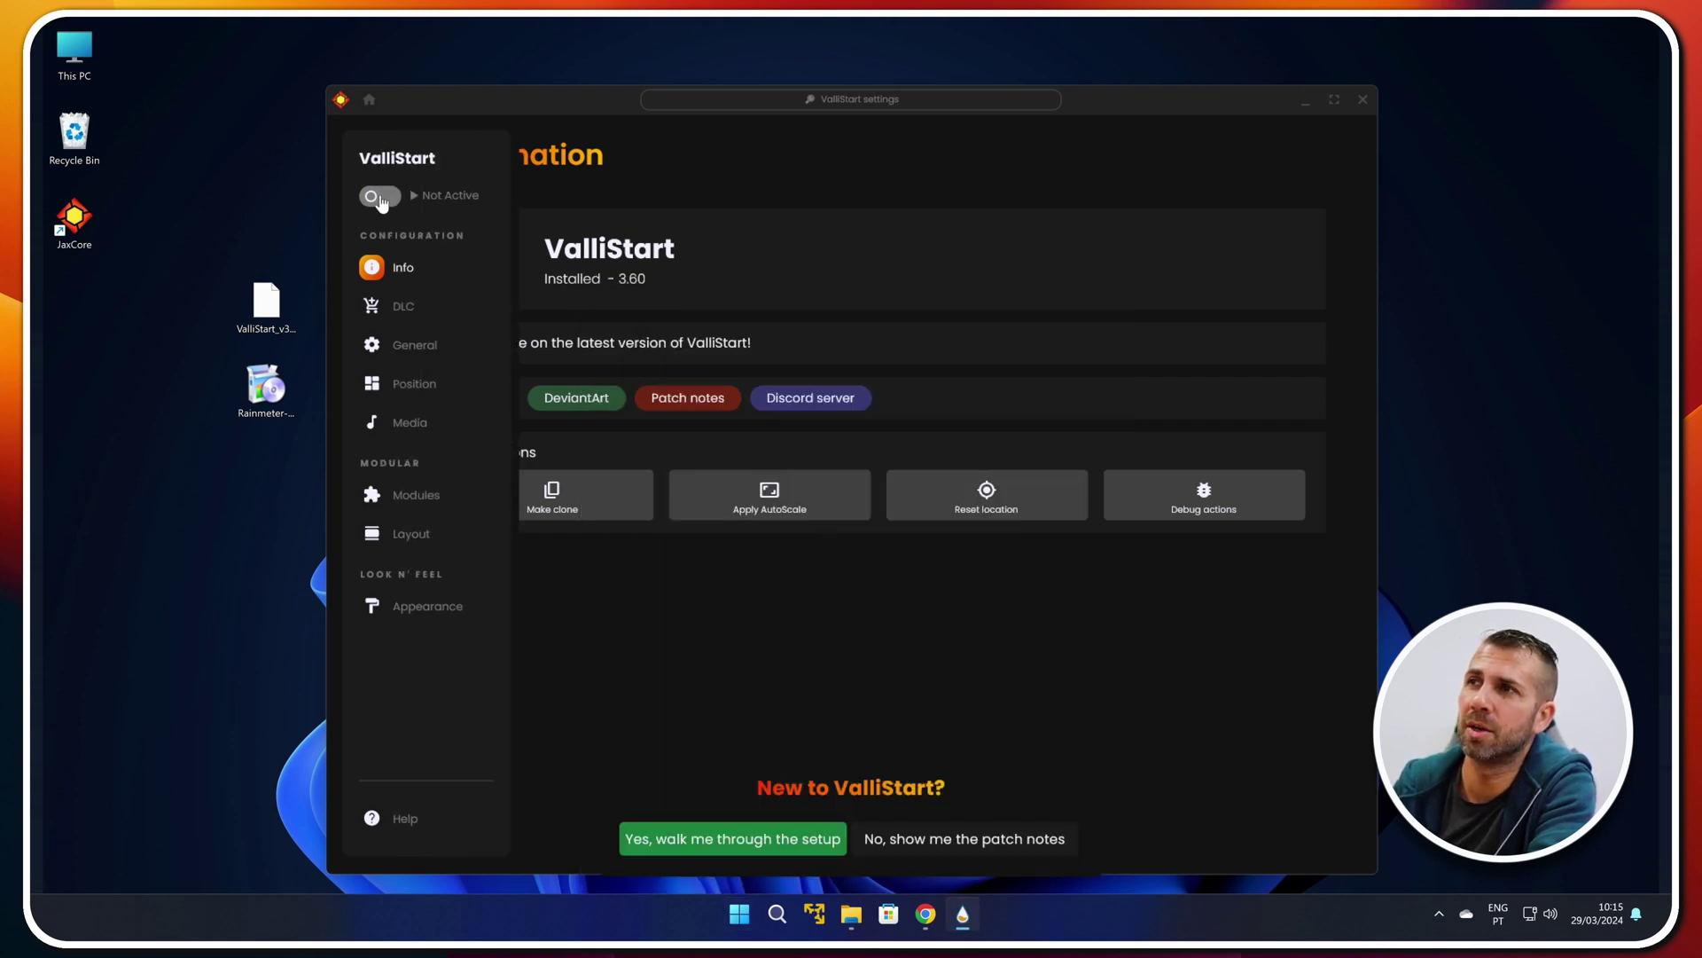
{"action": "left_click", "coordinate": [380, 197]}
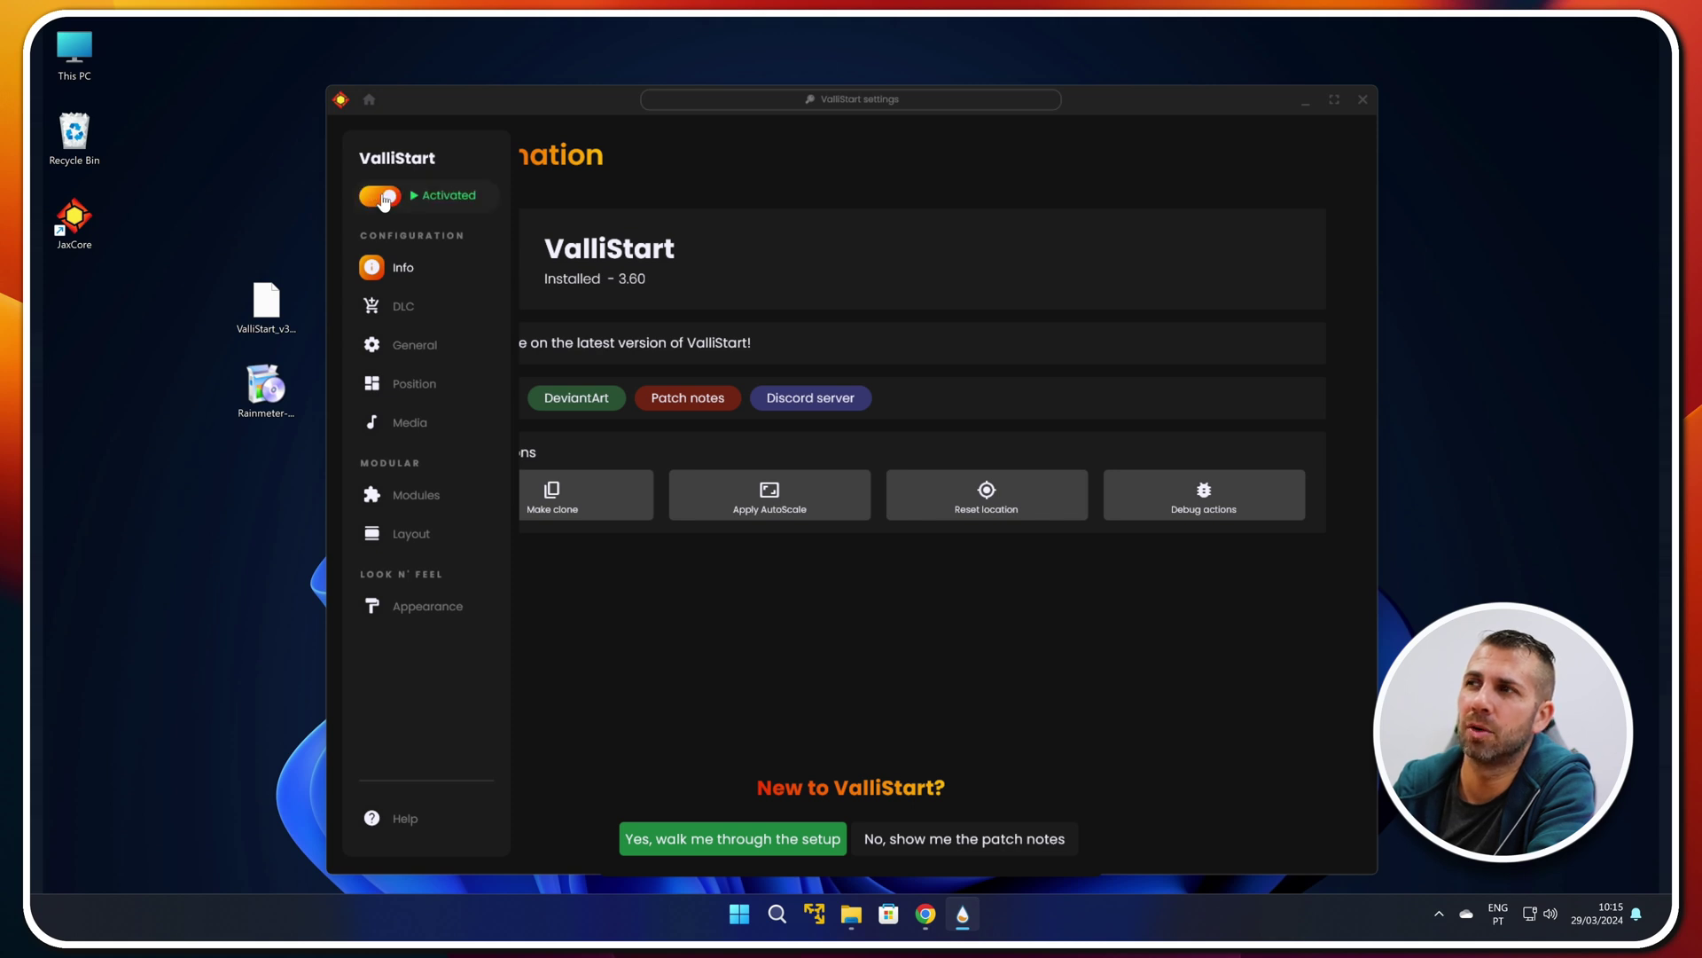
{"action": "key", "text": "super"}
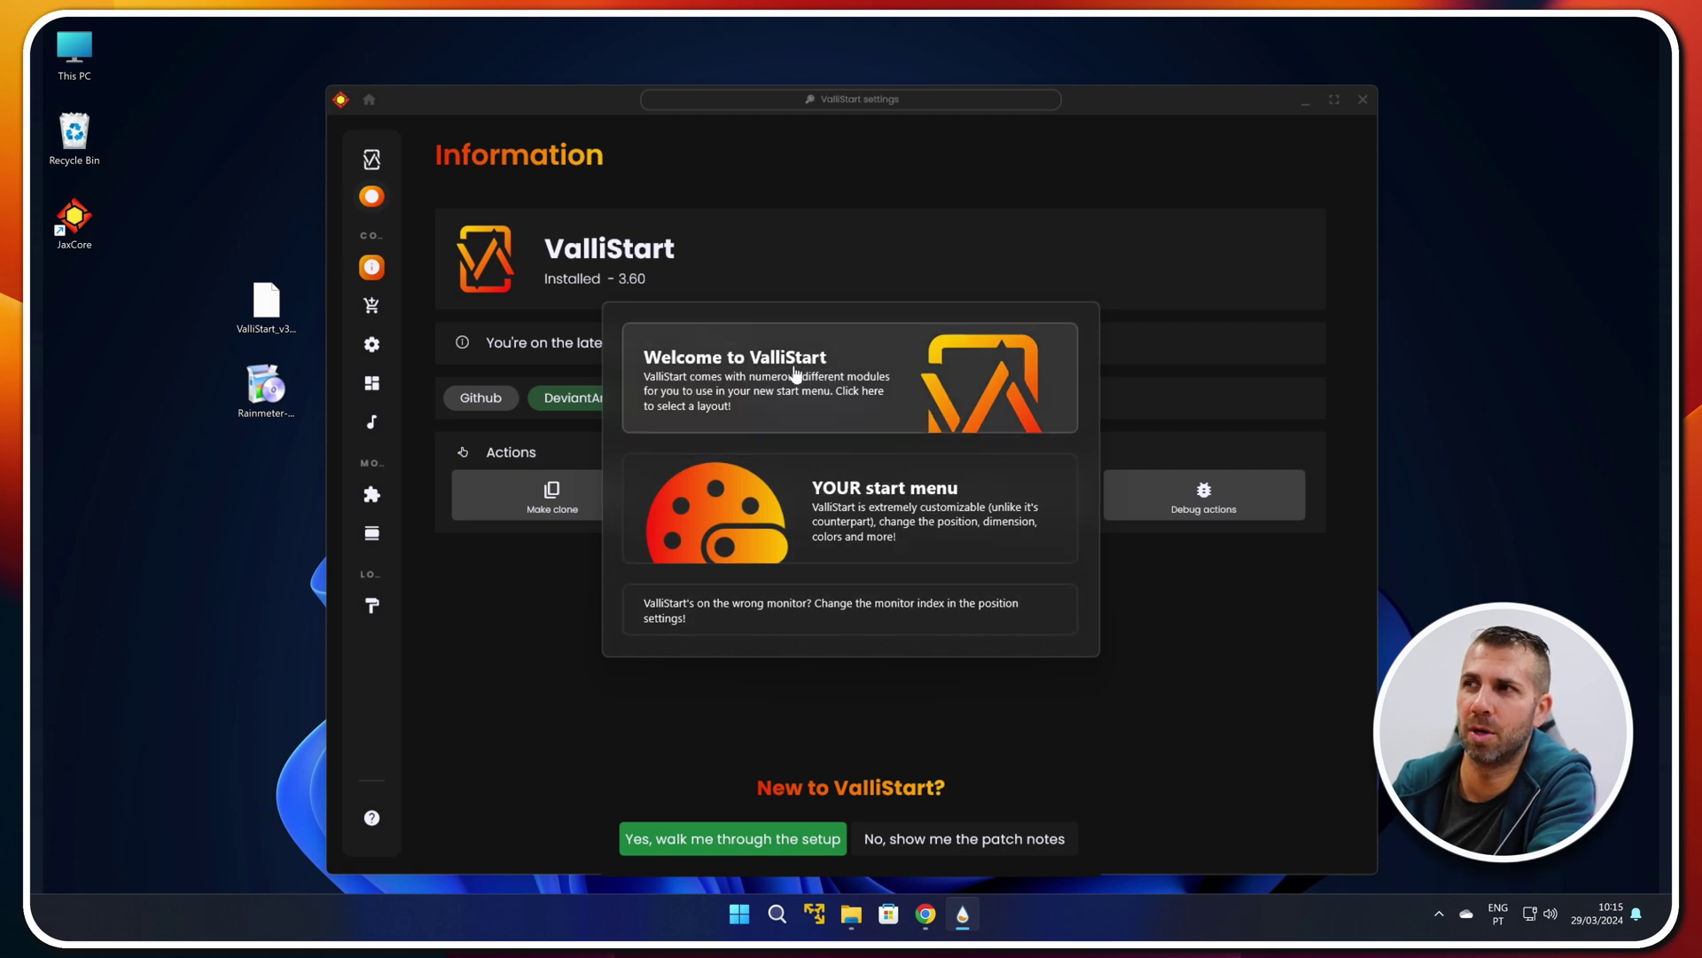
Browse the available ValliStart layouts and show the patch notes instead of the guided setup
{"action": "mouse_move", "coordinate": [398, 191]}
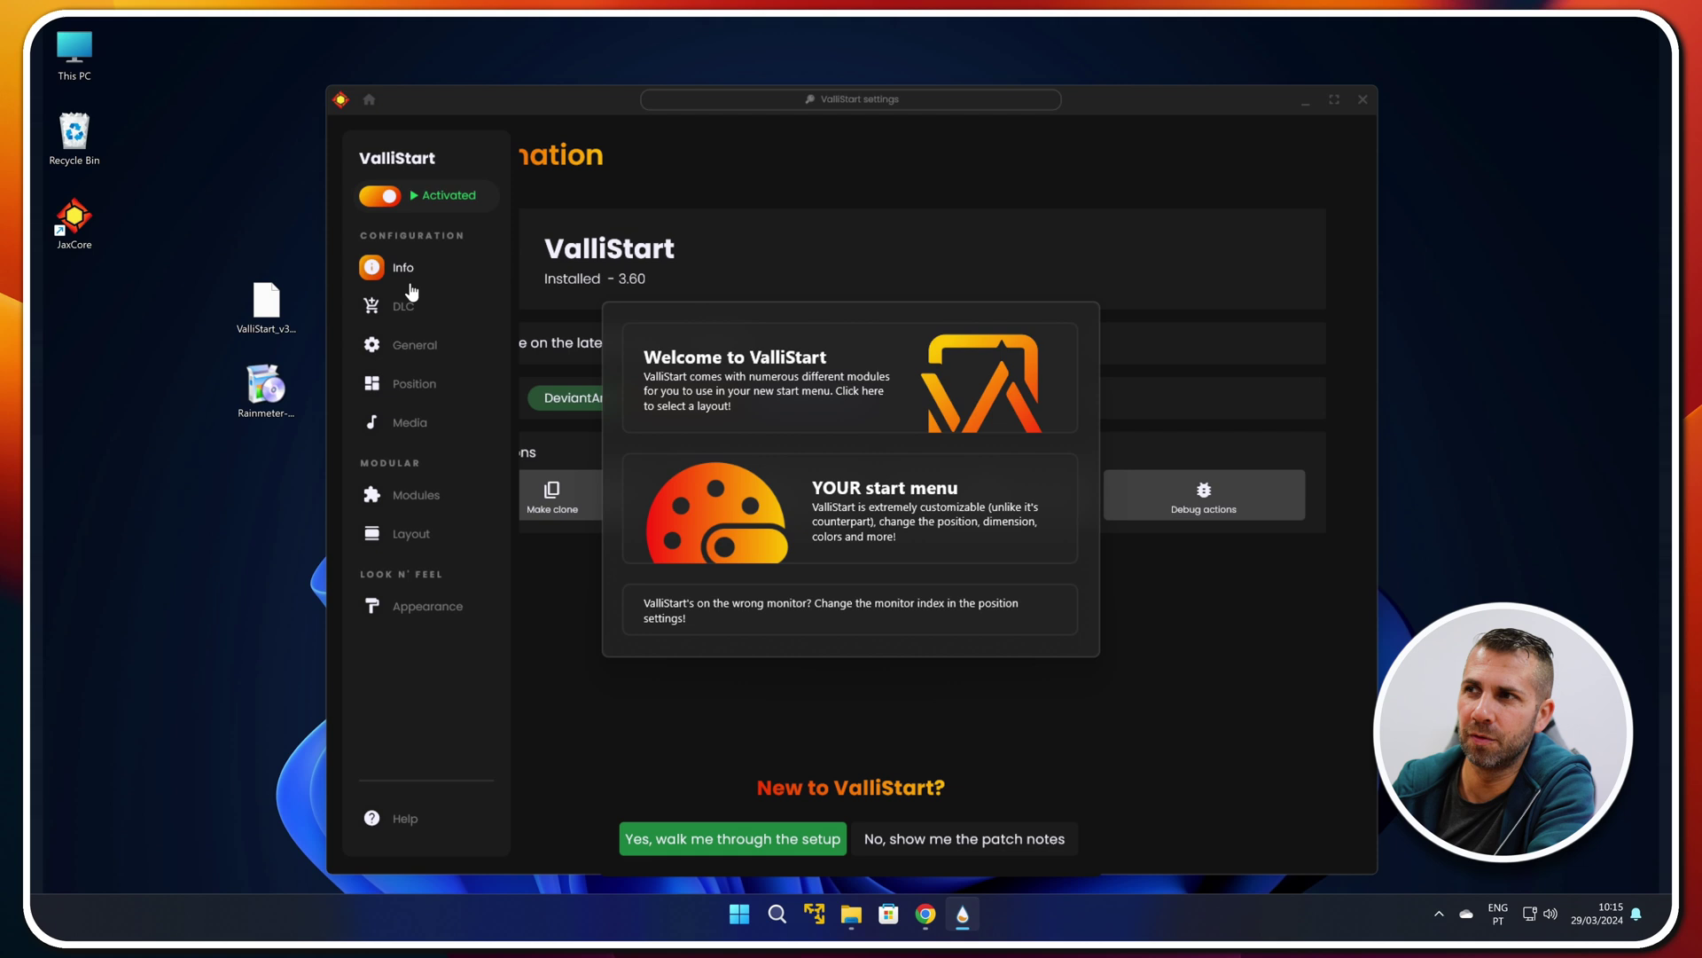
{"action": "left_click", "coordinate": [399, 536]}
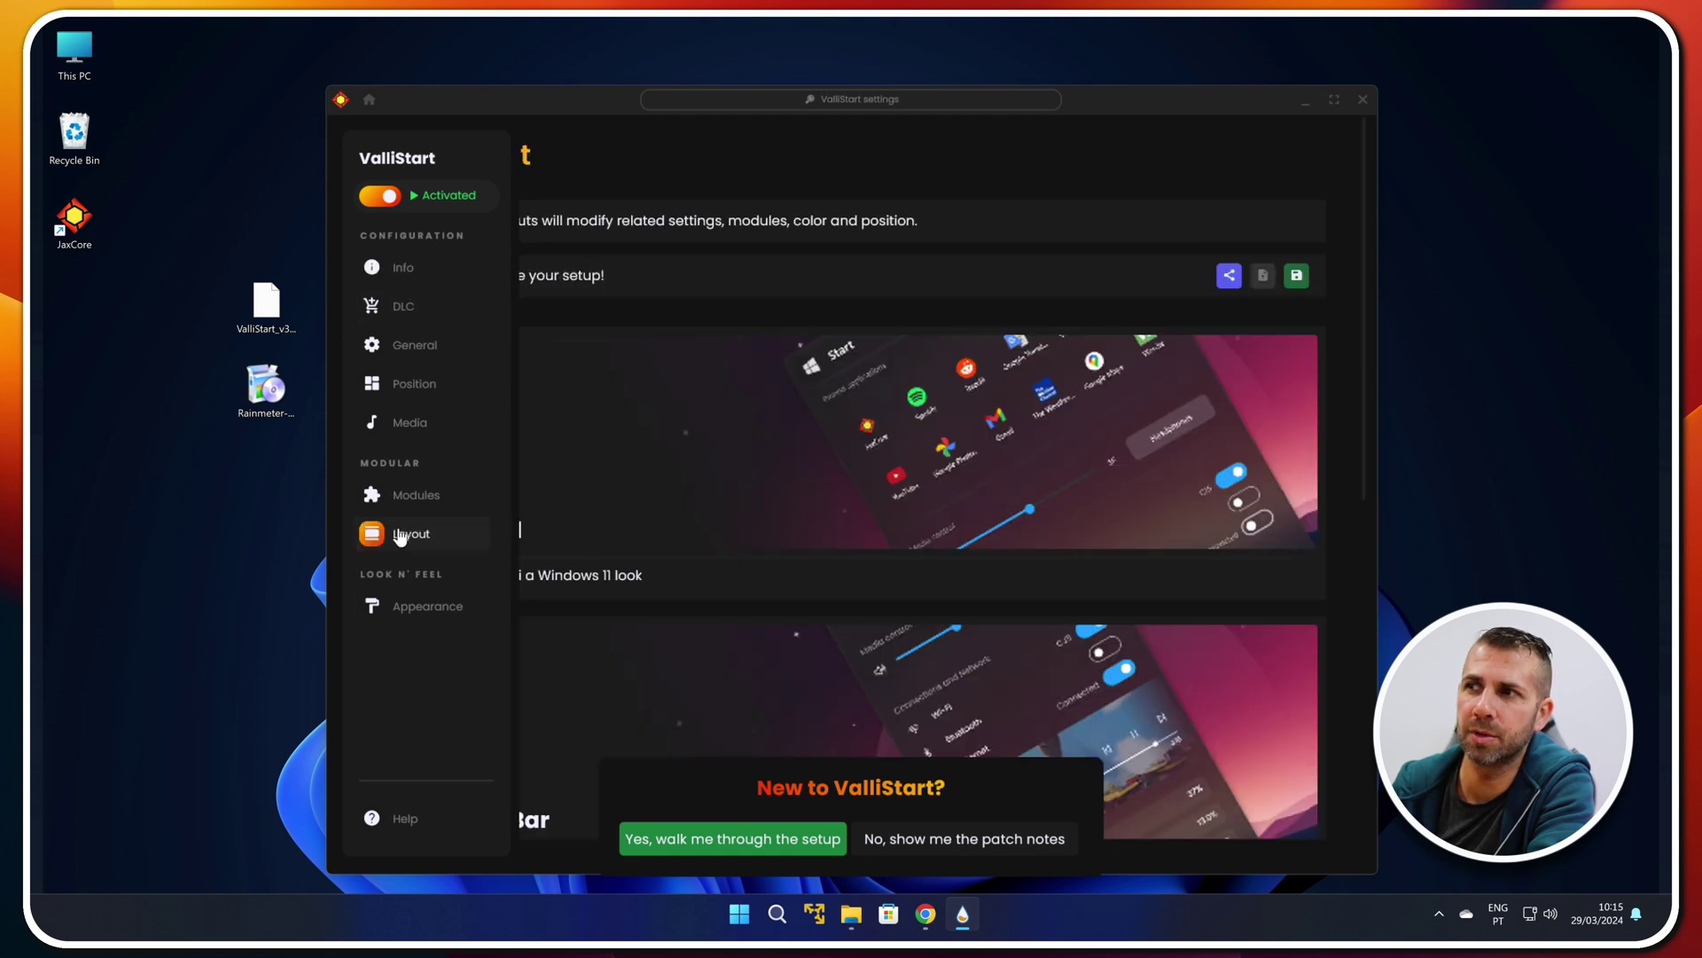
{"action": "scroll", "coordinate": [884, 451], "scroll_direction": "down", "scroll_amount": 6}
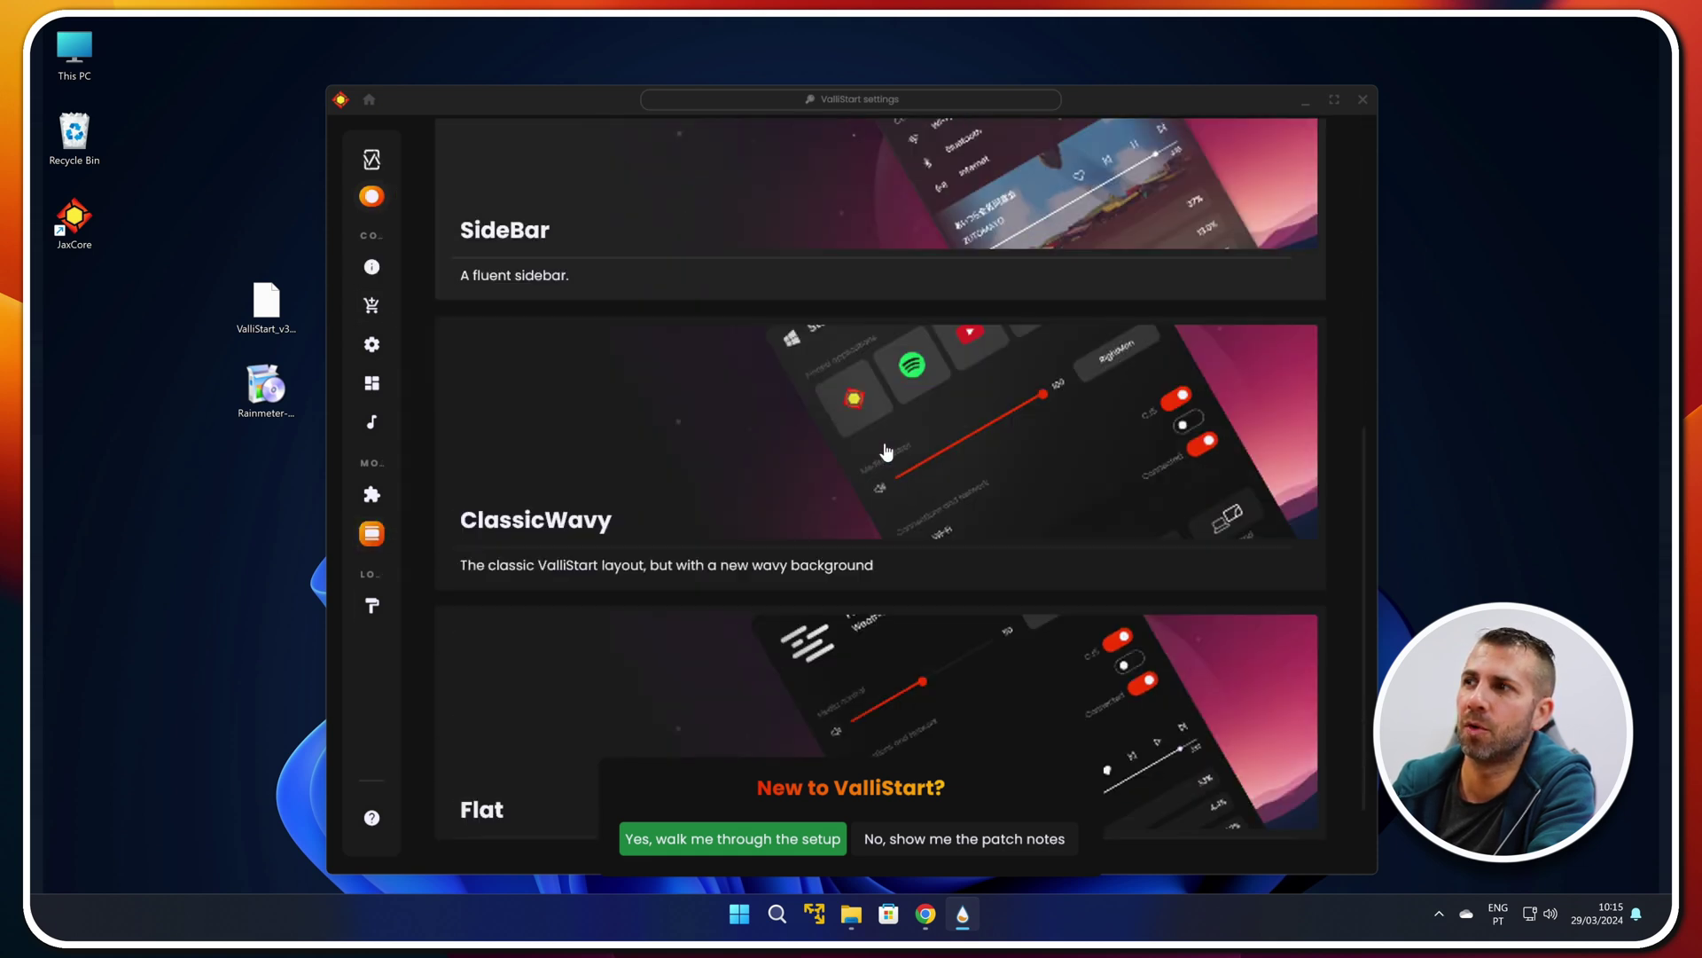
{"action": "scroll", "coordinate": [884, 451], "scroll_direction": "up", "scroll_amount": 6}
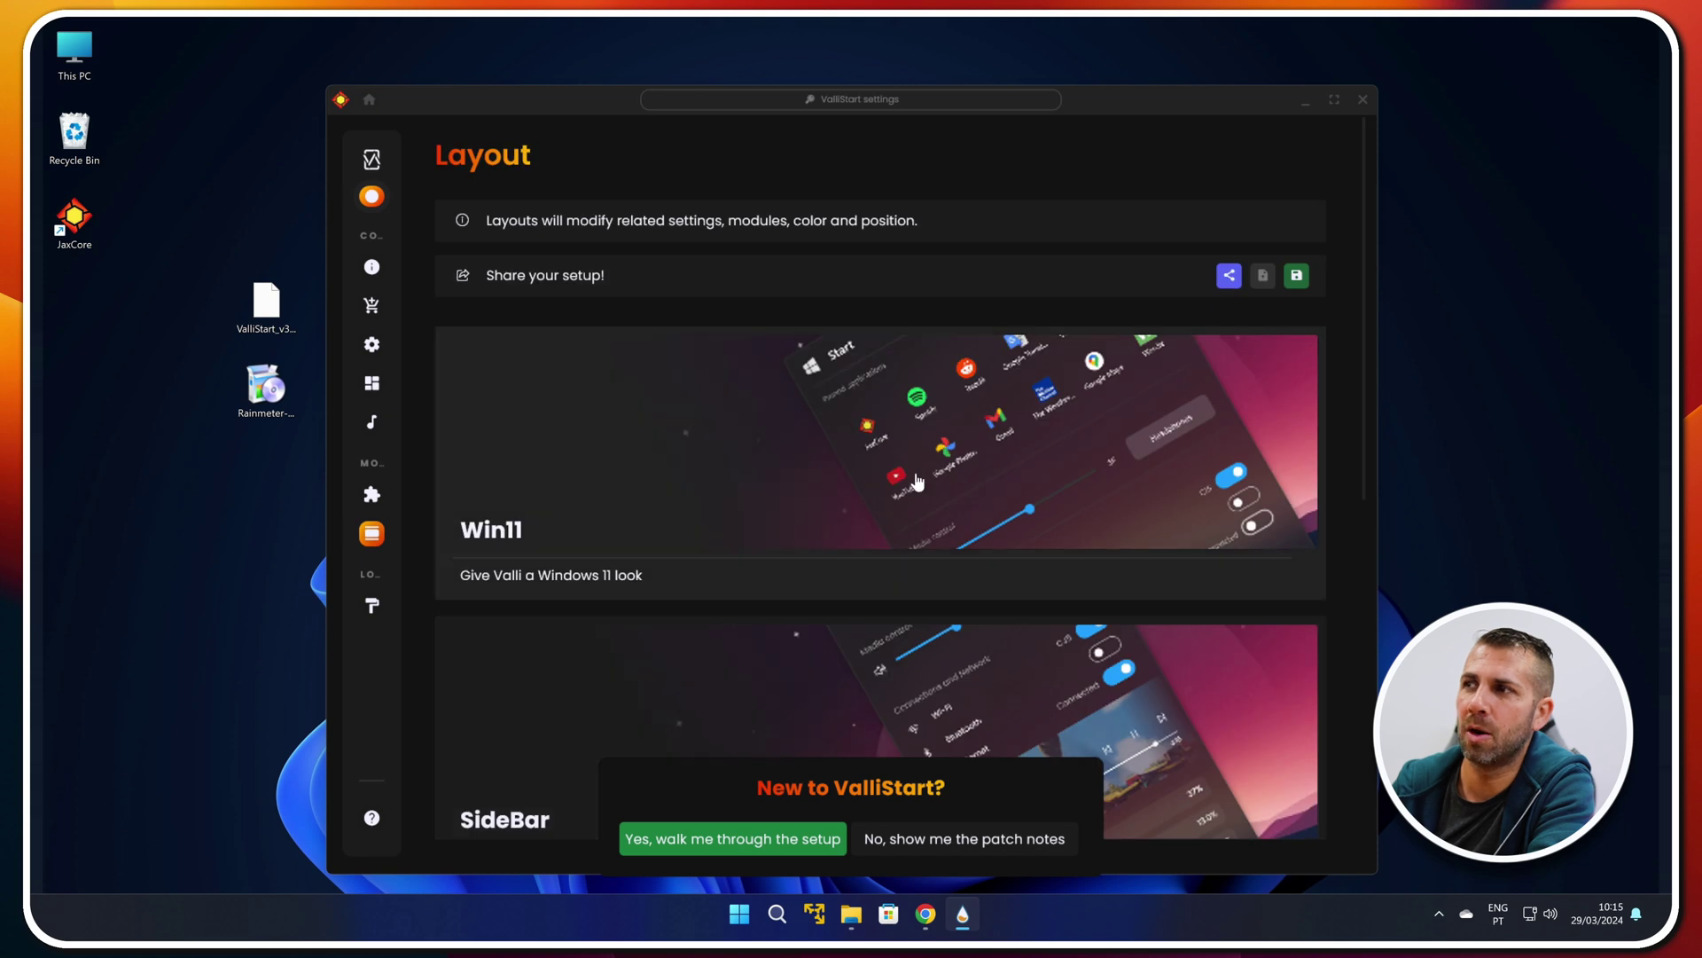
{"action": "left_click", "coordinate": [906, 838]}
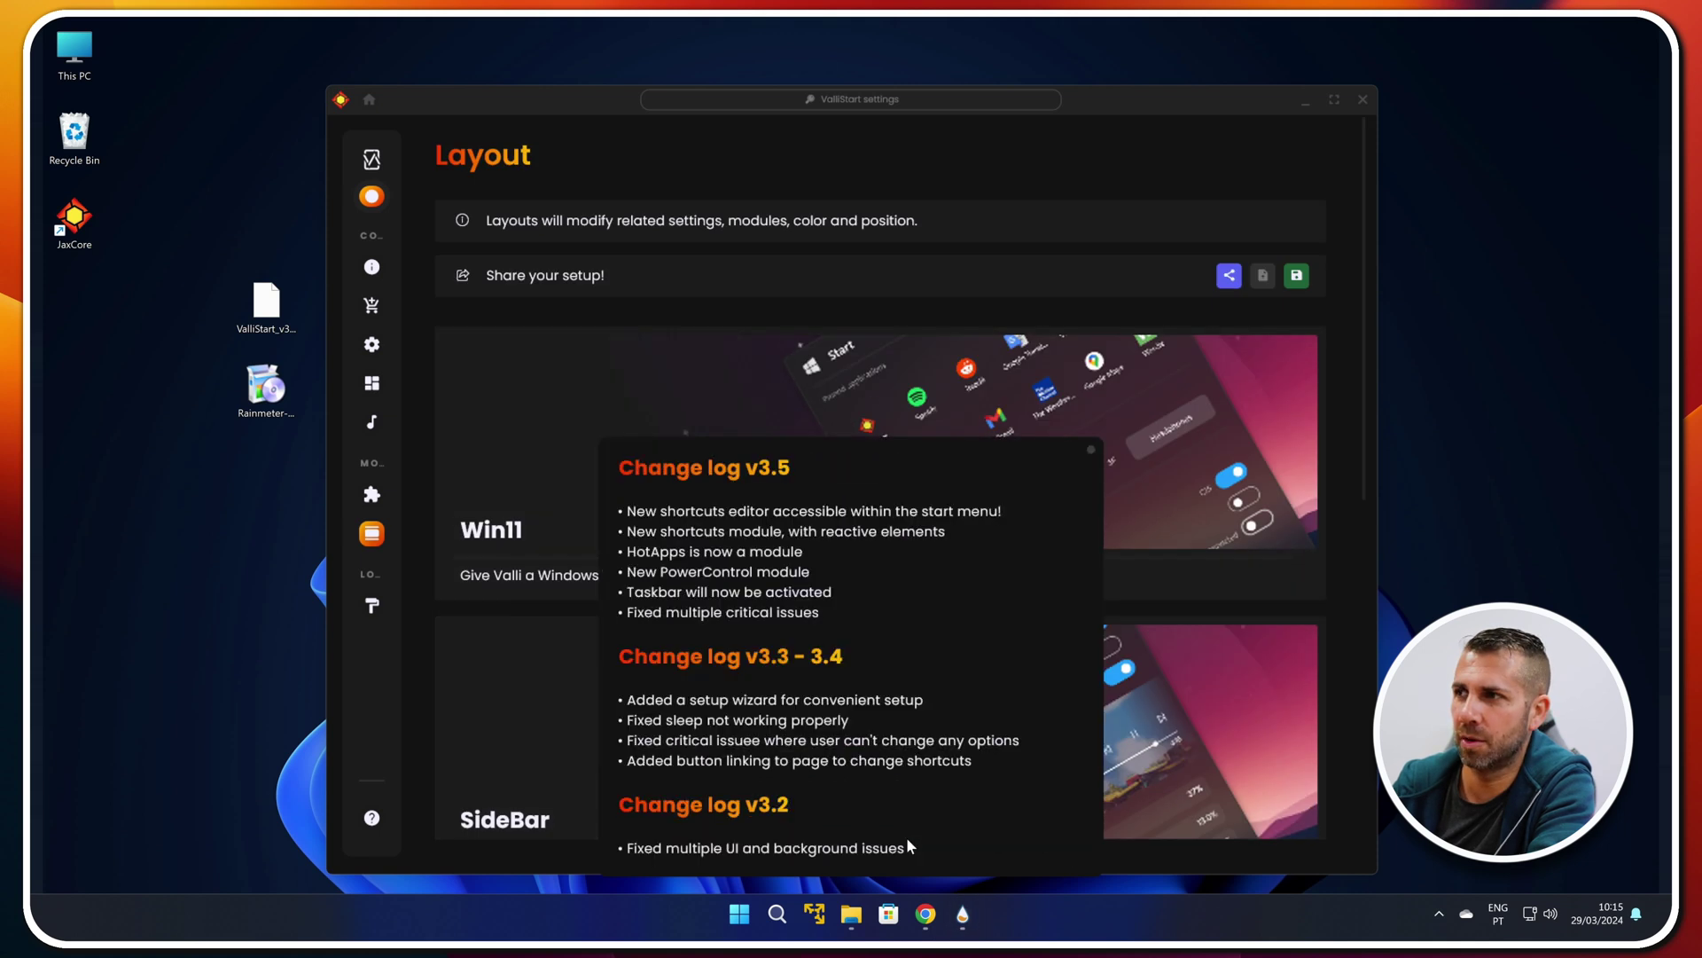
Close the change log and try out the Win11 and SideBar layouts for the start menu
{"action": "left_click", "coordinate": [1091, 455]}
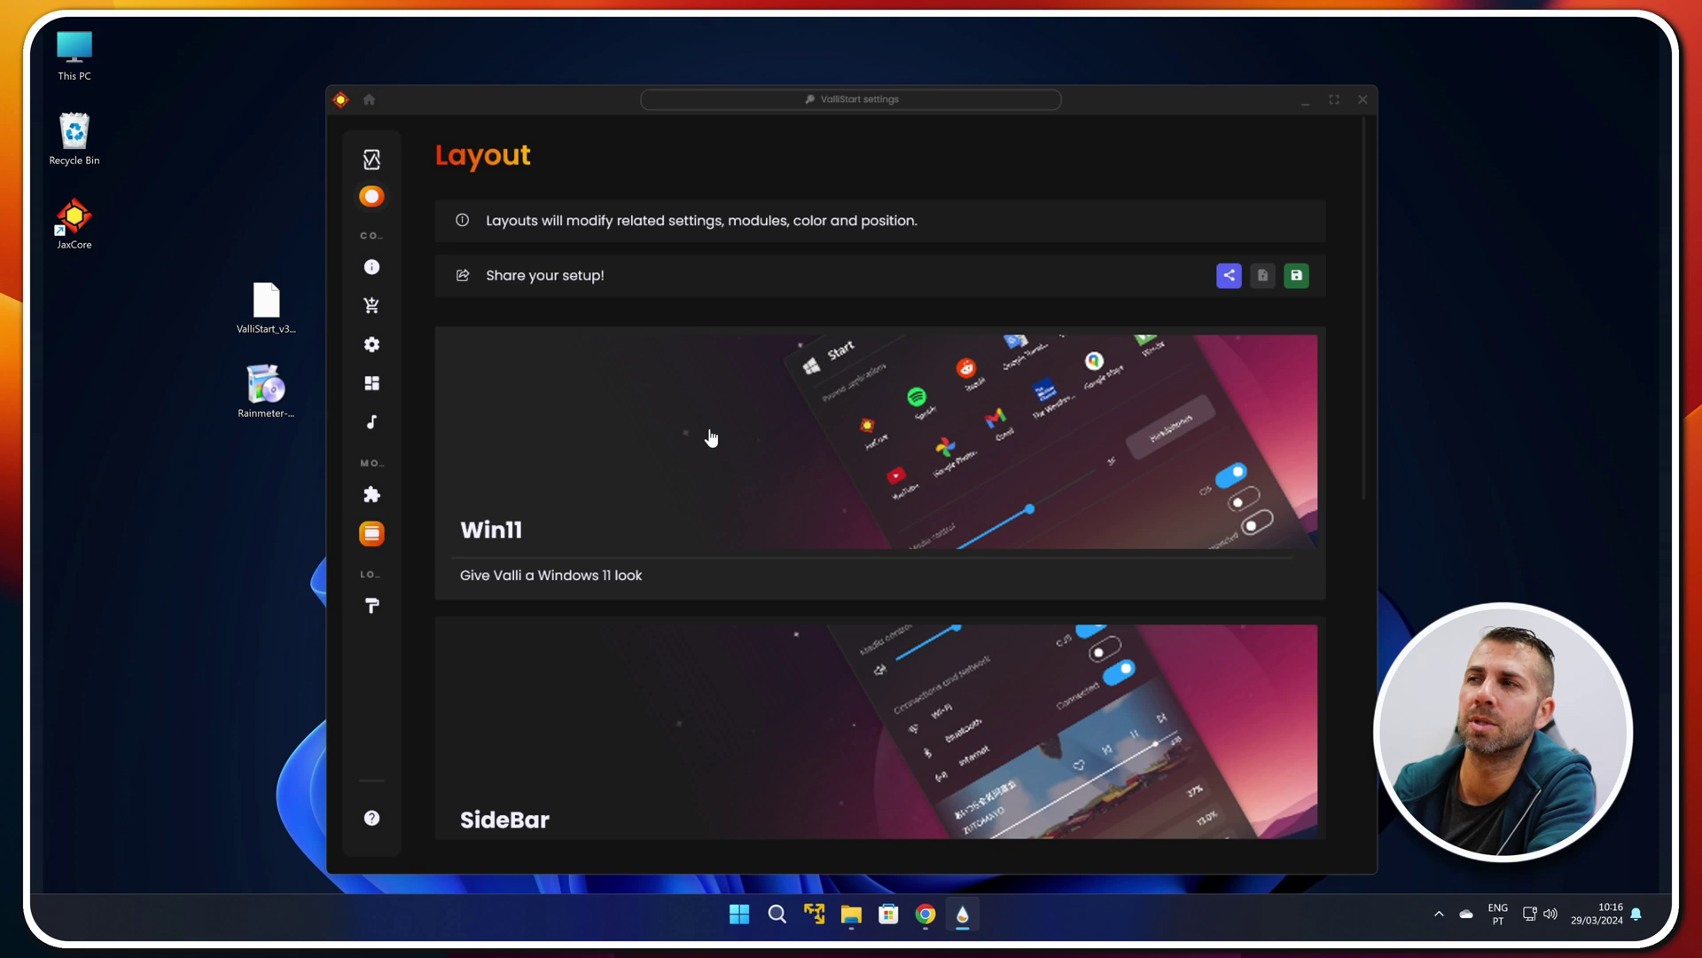
{"action": "left_click", "coordinate": [711, 437]}
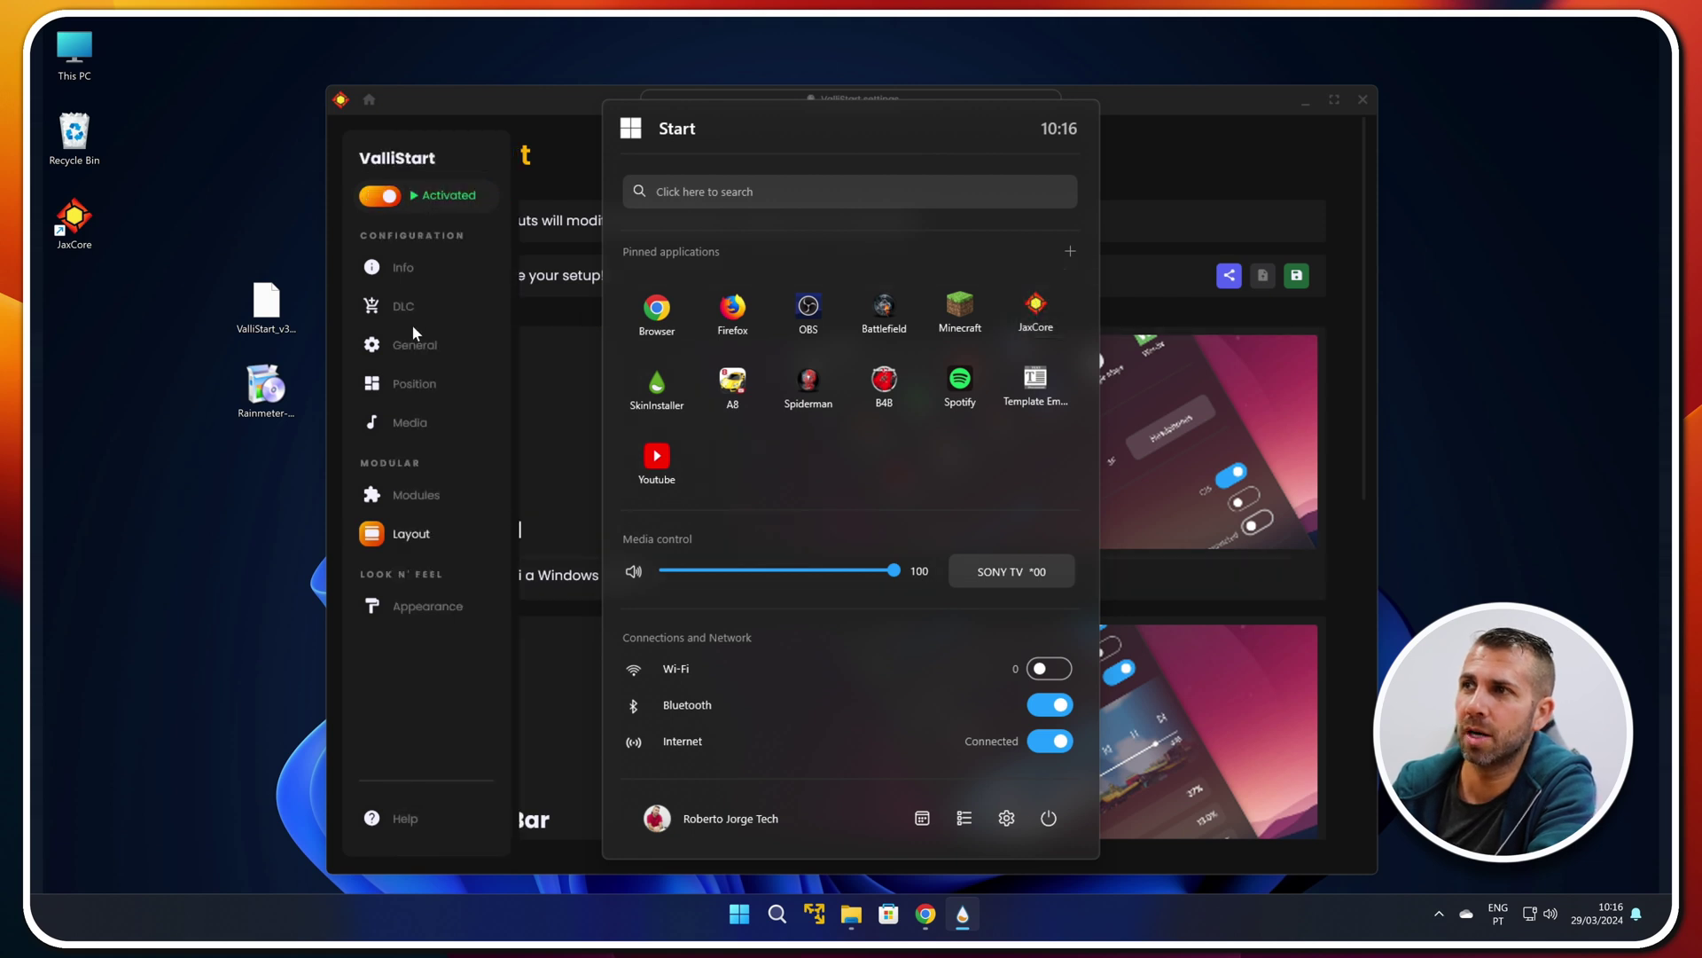
{"action": "left_click", "coordinate": [555, 300]}
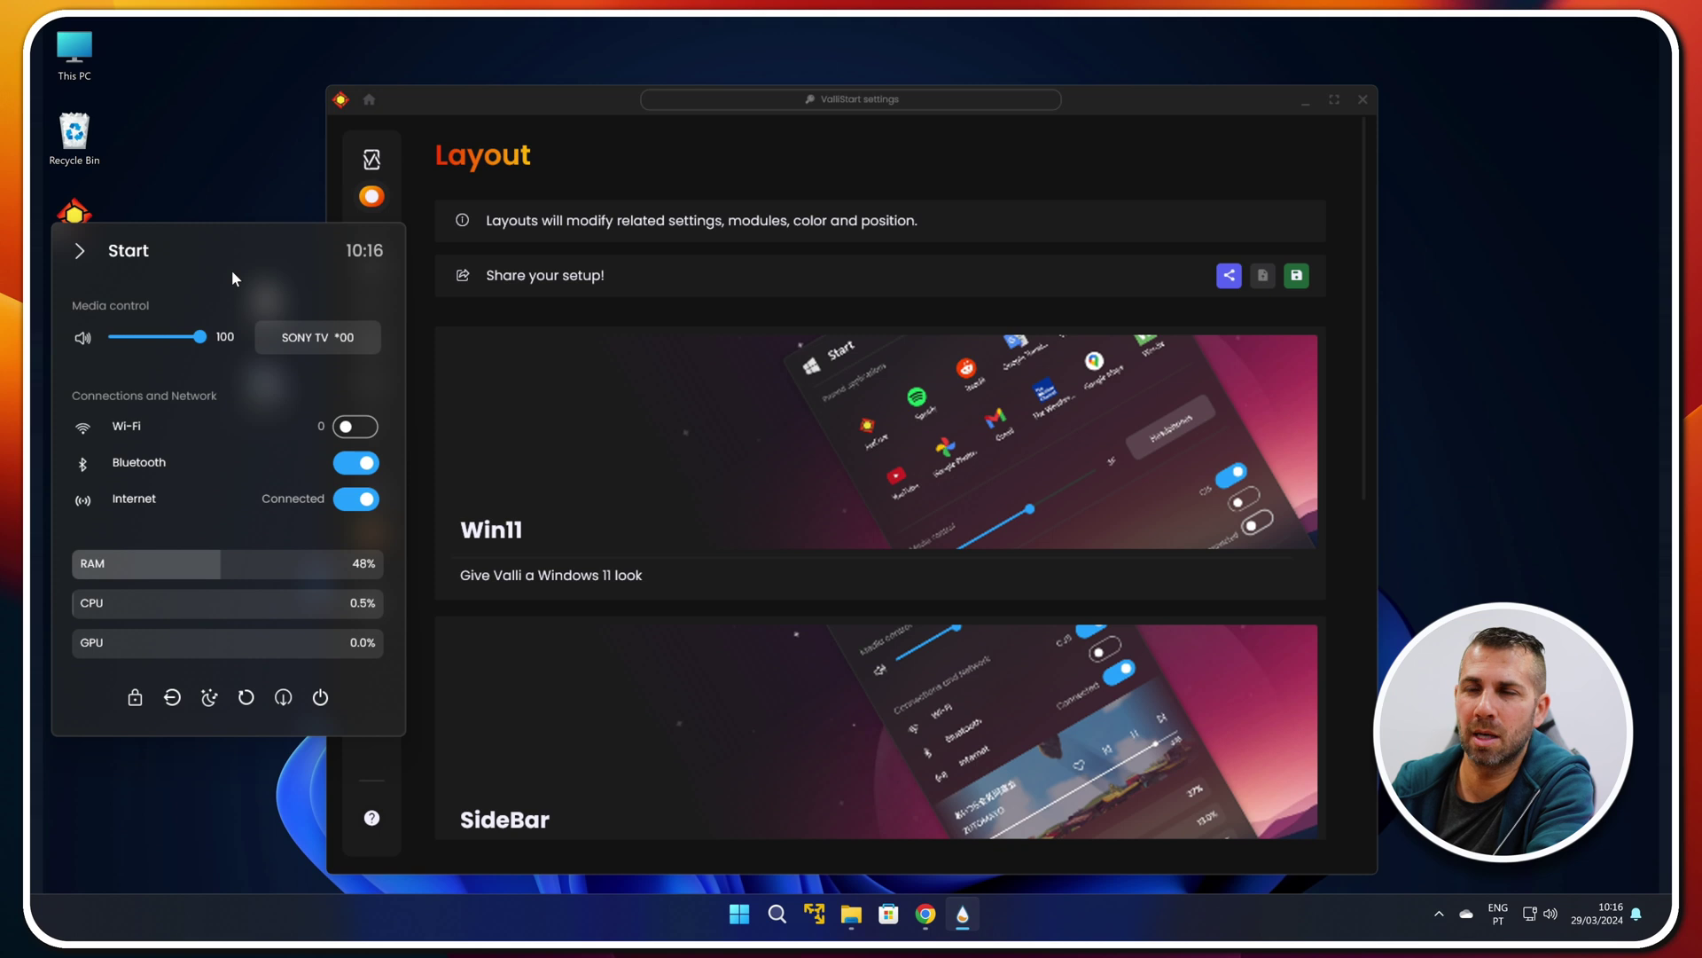
{"action": "left_click", "coordinate": [525, 115]}
Try the centre and bottom-centre alignments for the SideBar start menu in the position settings
{"action": "mouse_move", "coordinate": [377, 311]}
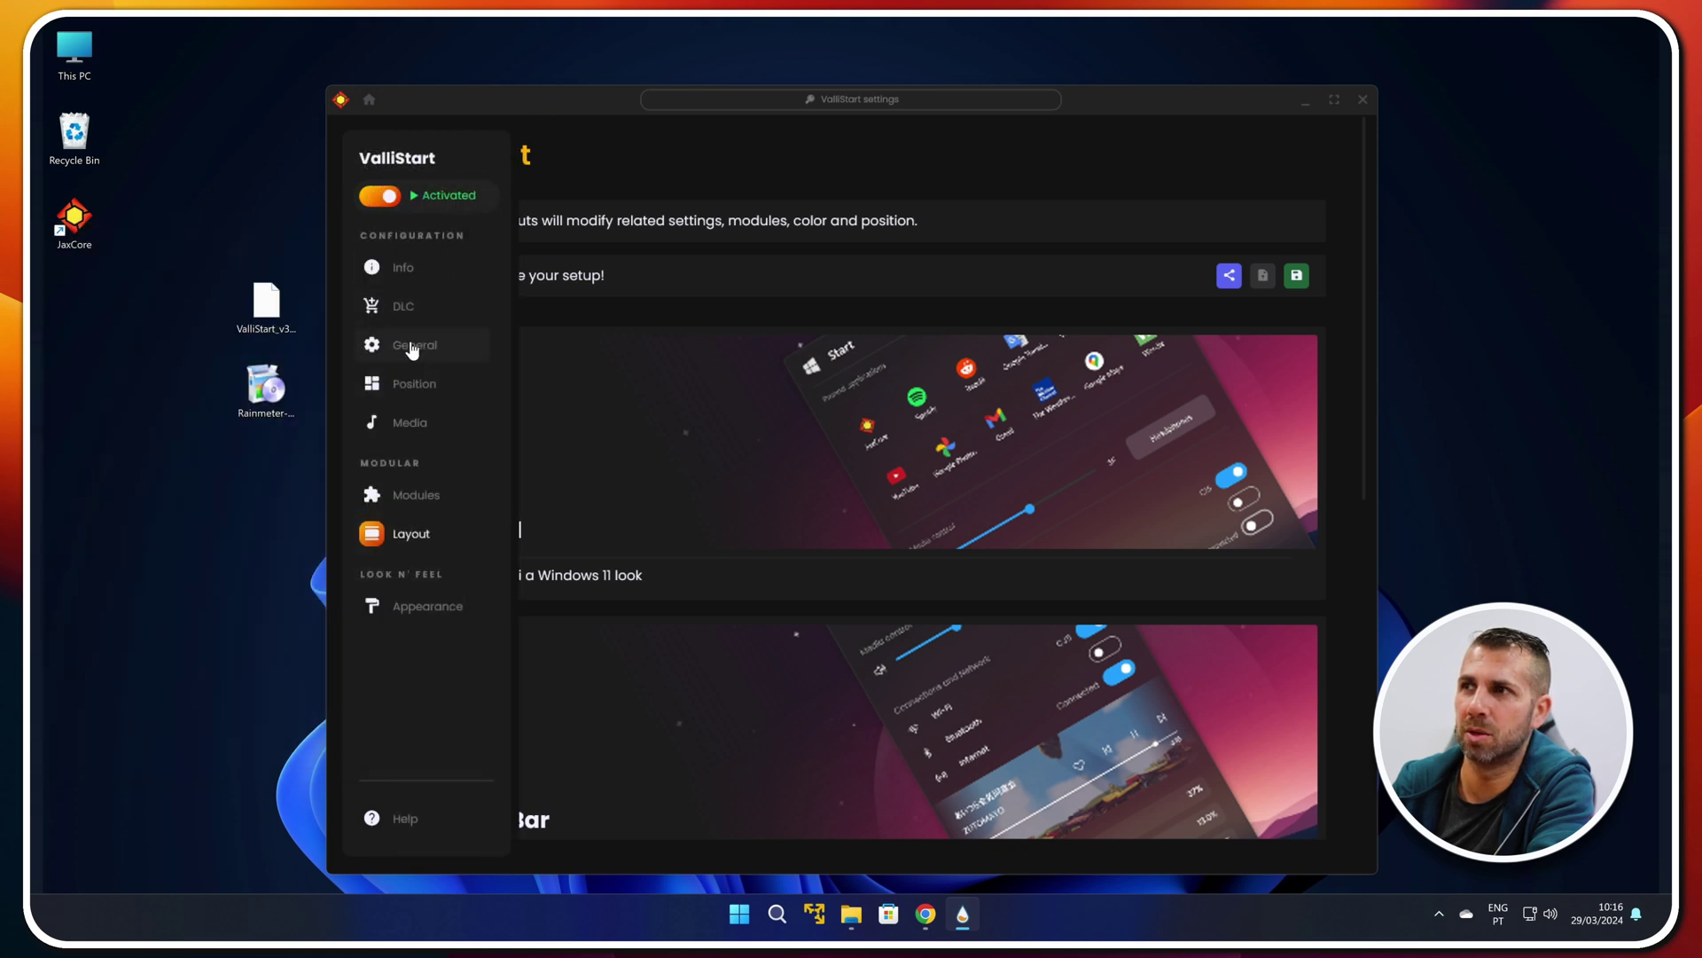
{"action": "left_click", "coordinate": [410, 383]}
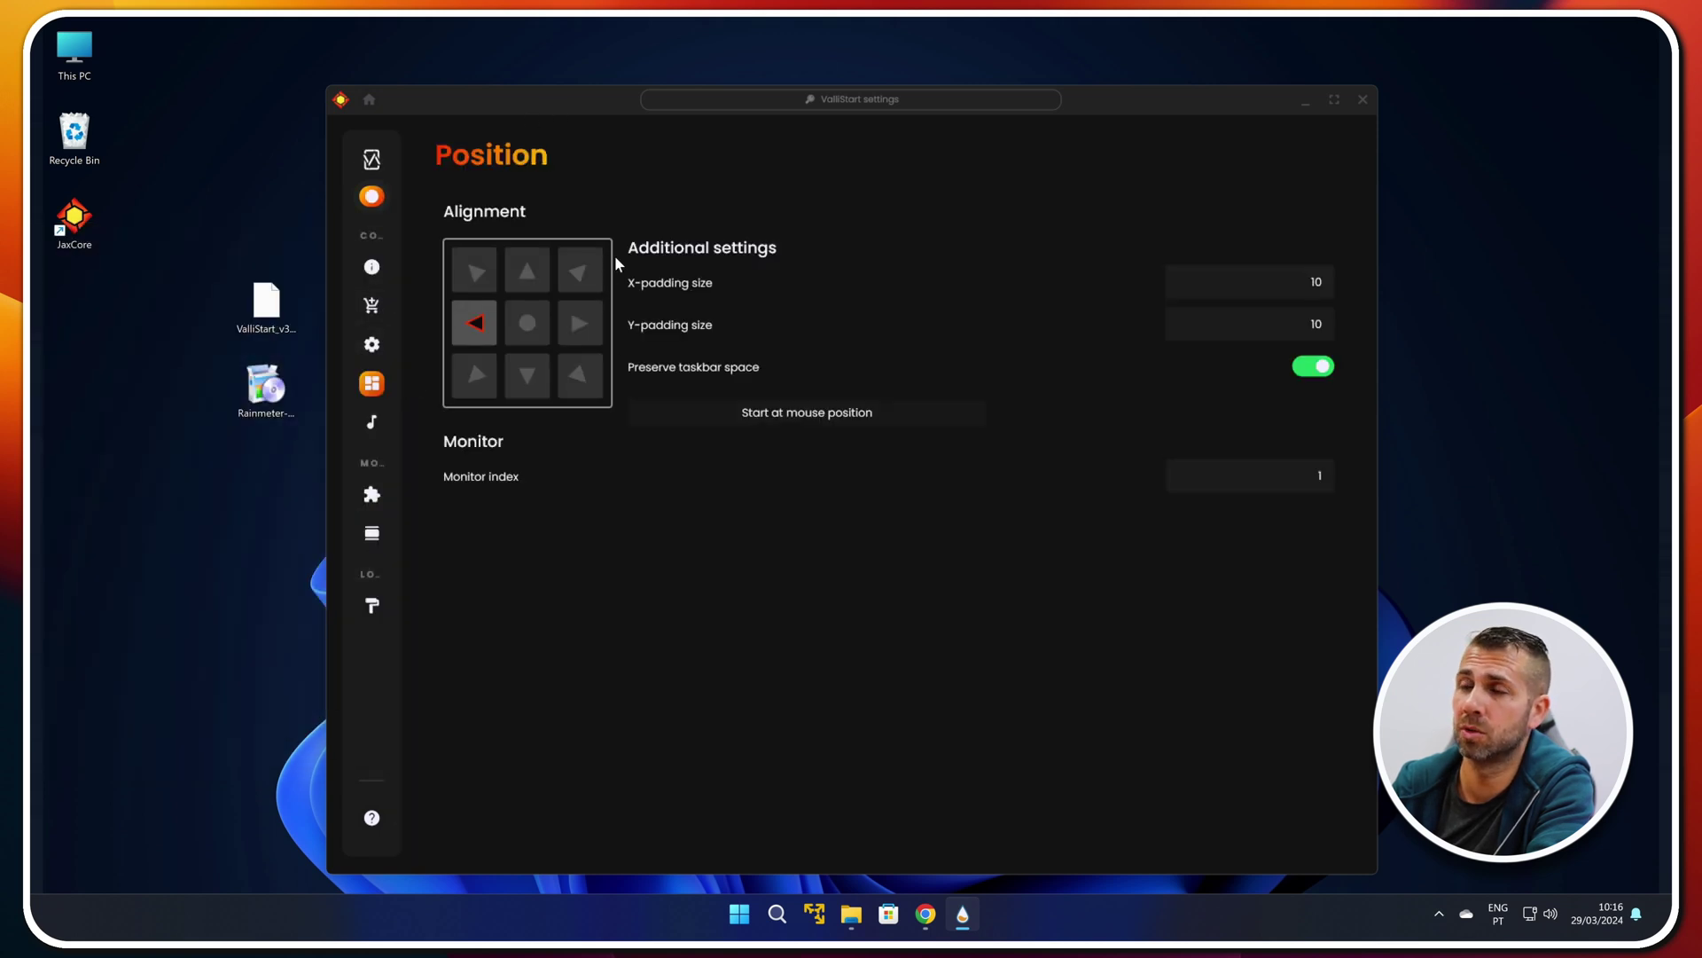
{"action": "left_click", "coordinate": [527, 326]}
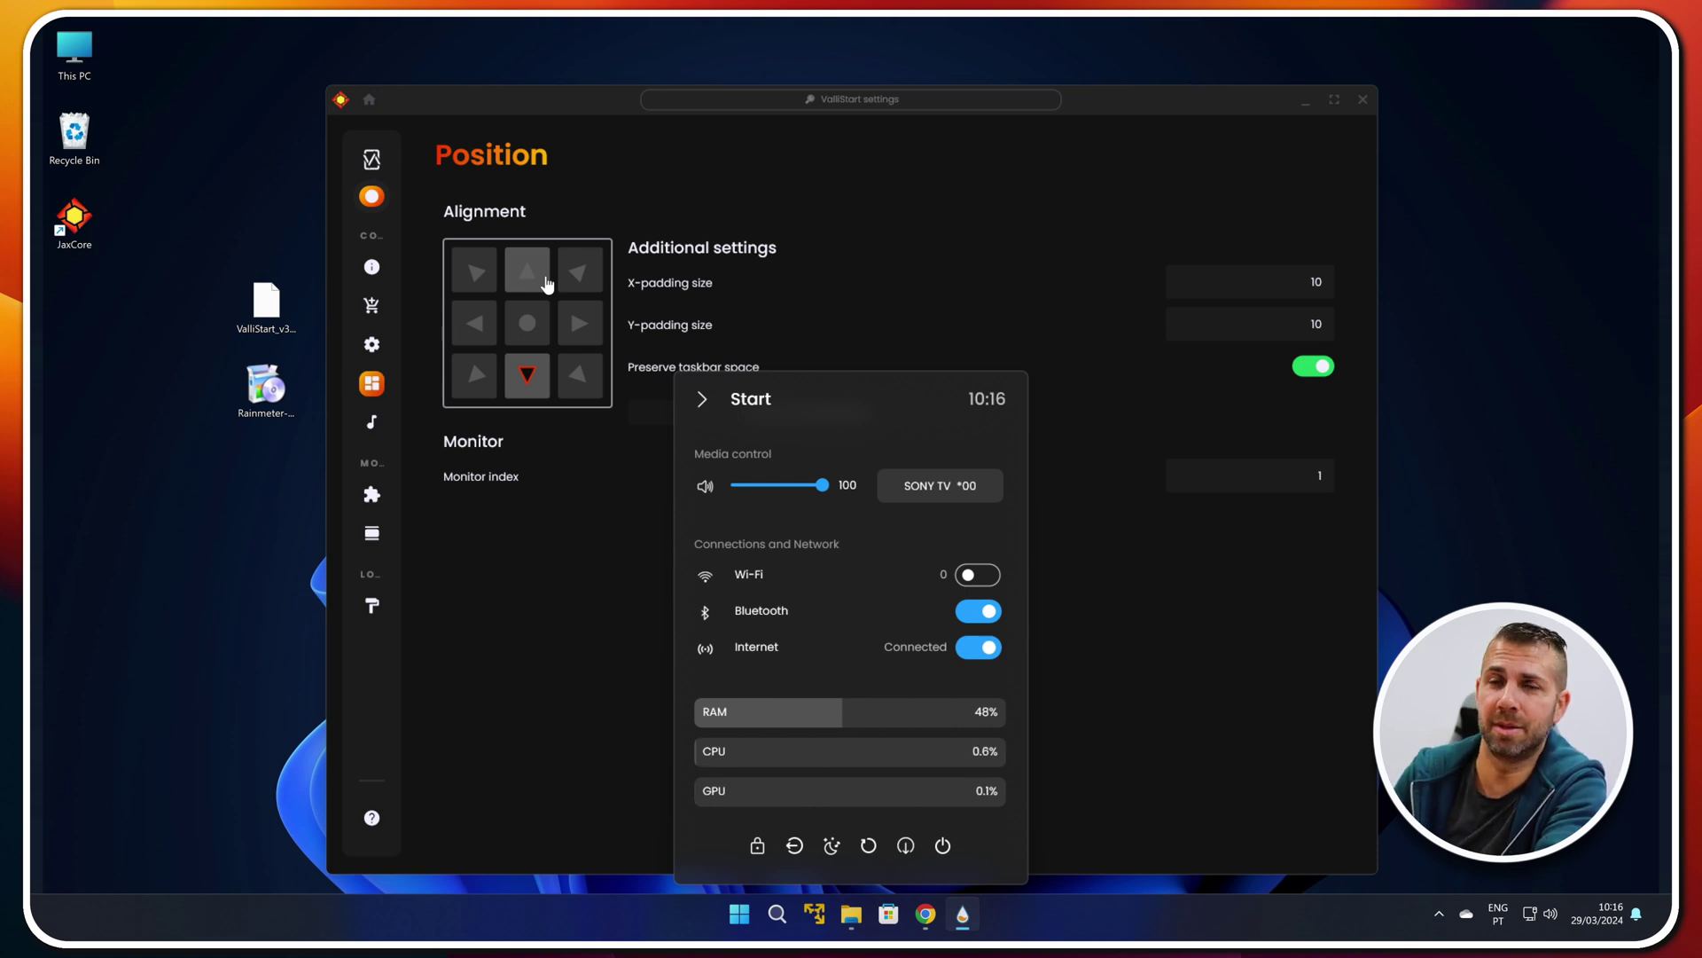
Return to the list of layouts, try out ClassicWavy and browse on to Flat
{"action": "mouse_move", "coordinate": [368, 597]}
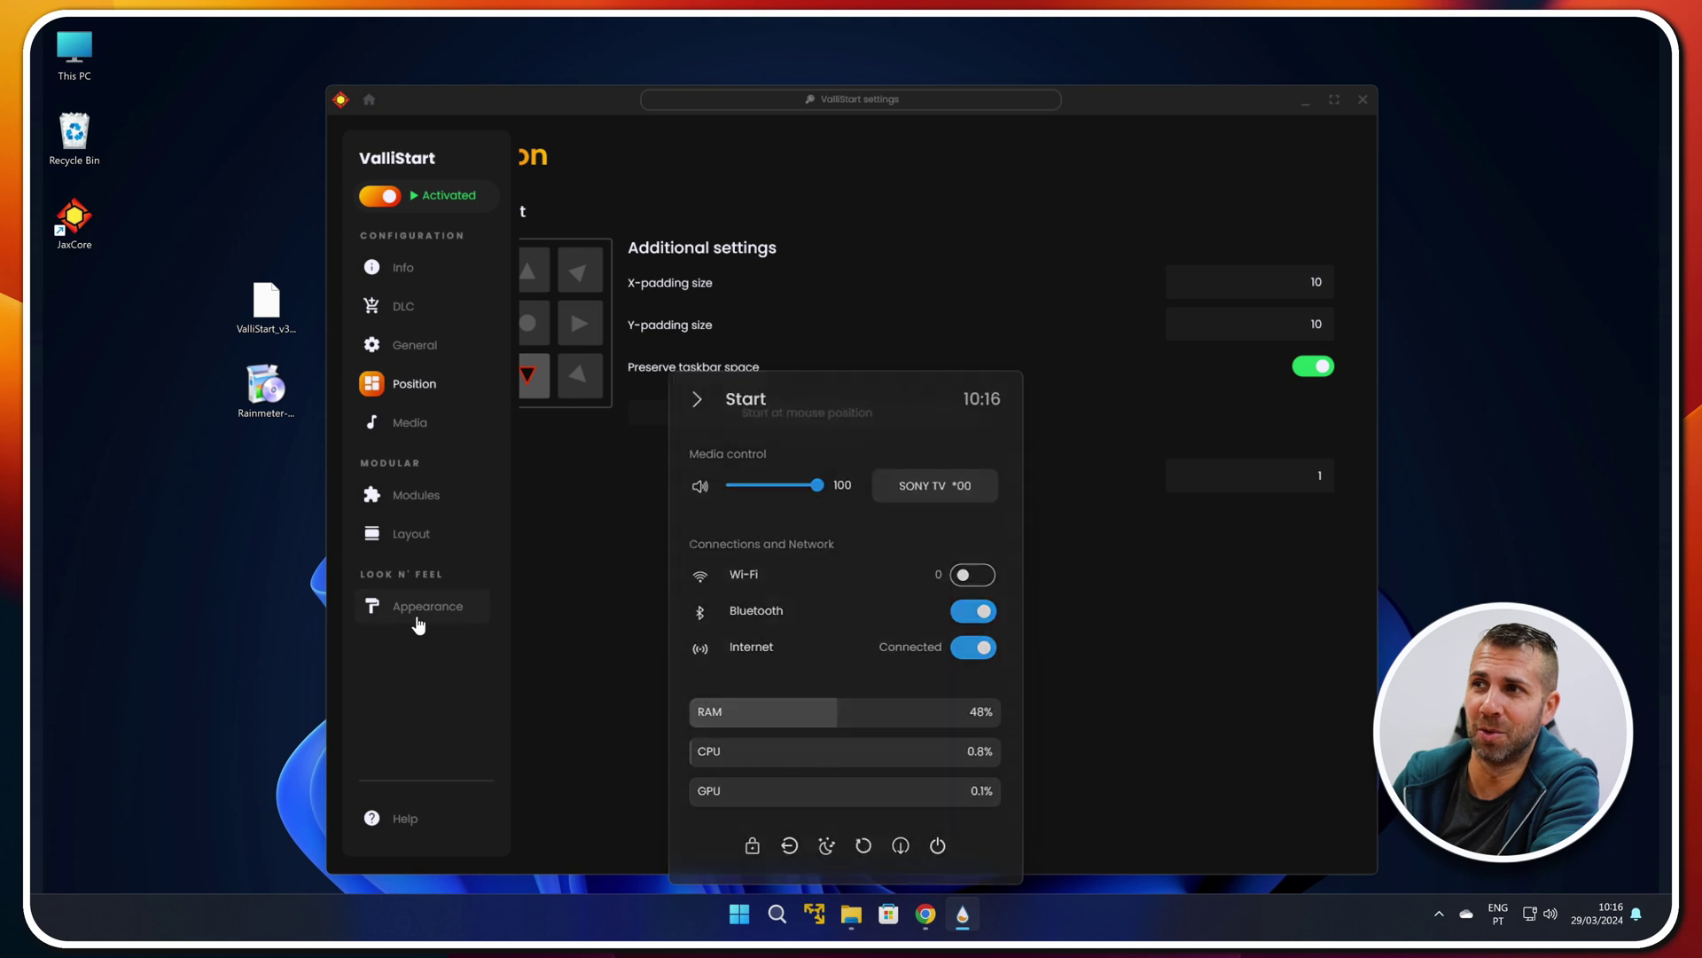
{"action": "left_click", "coordinate": [418, 612]}
{"action": "left_click", "coordinate": [397, 537]}
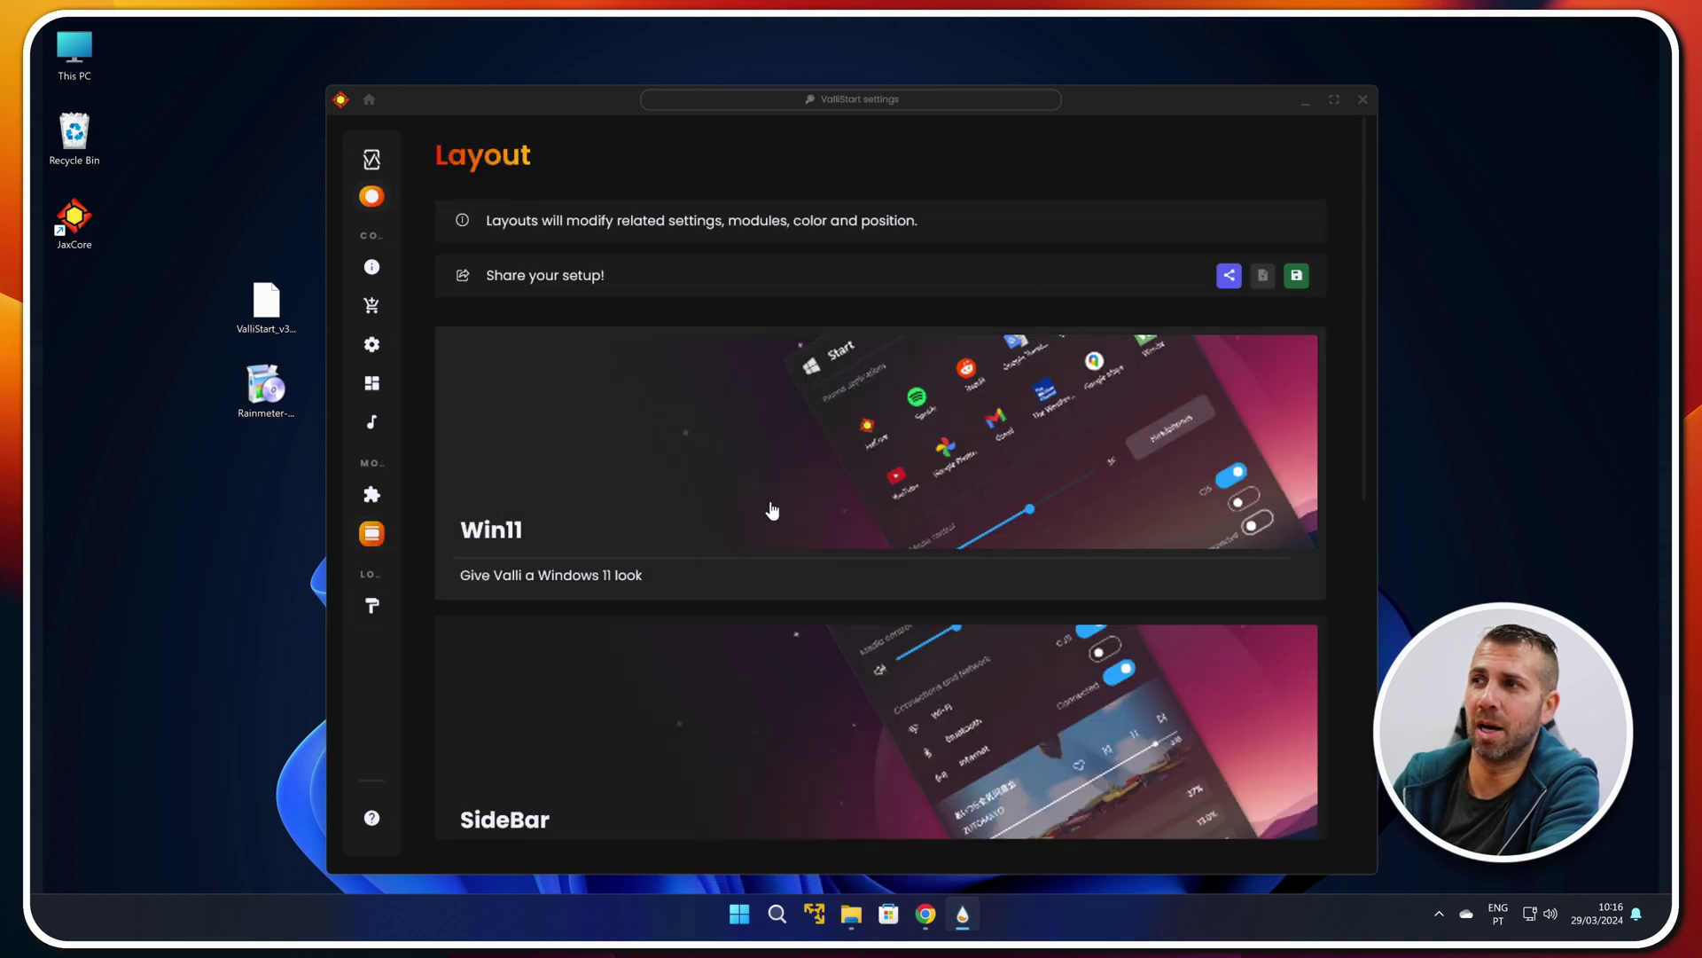
{"action": "scroll", "coordinate": [762, 508], "scroll_direction": "down", "scroll_amount": 5}
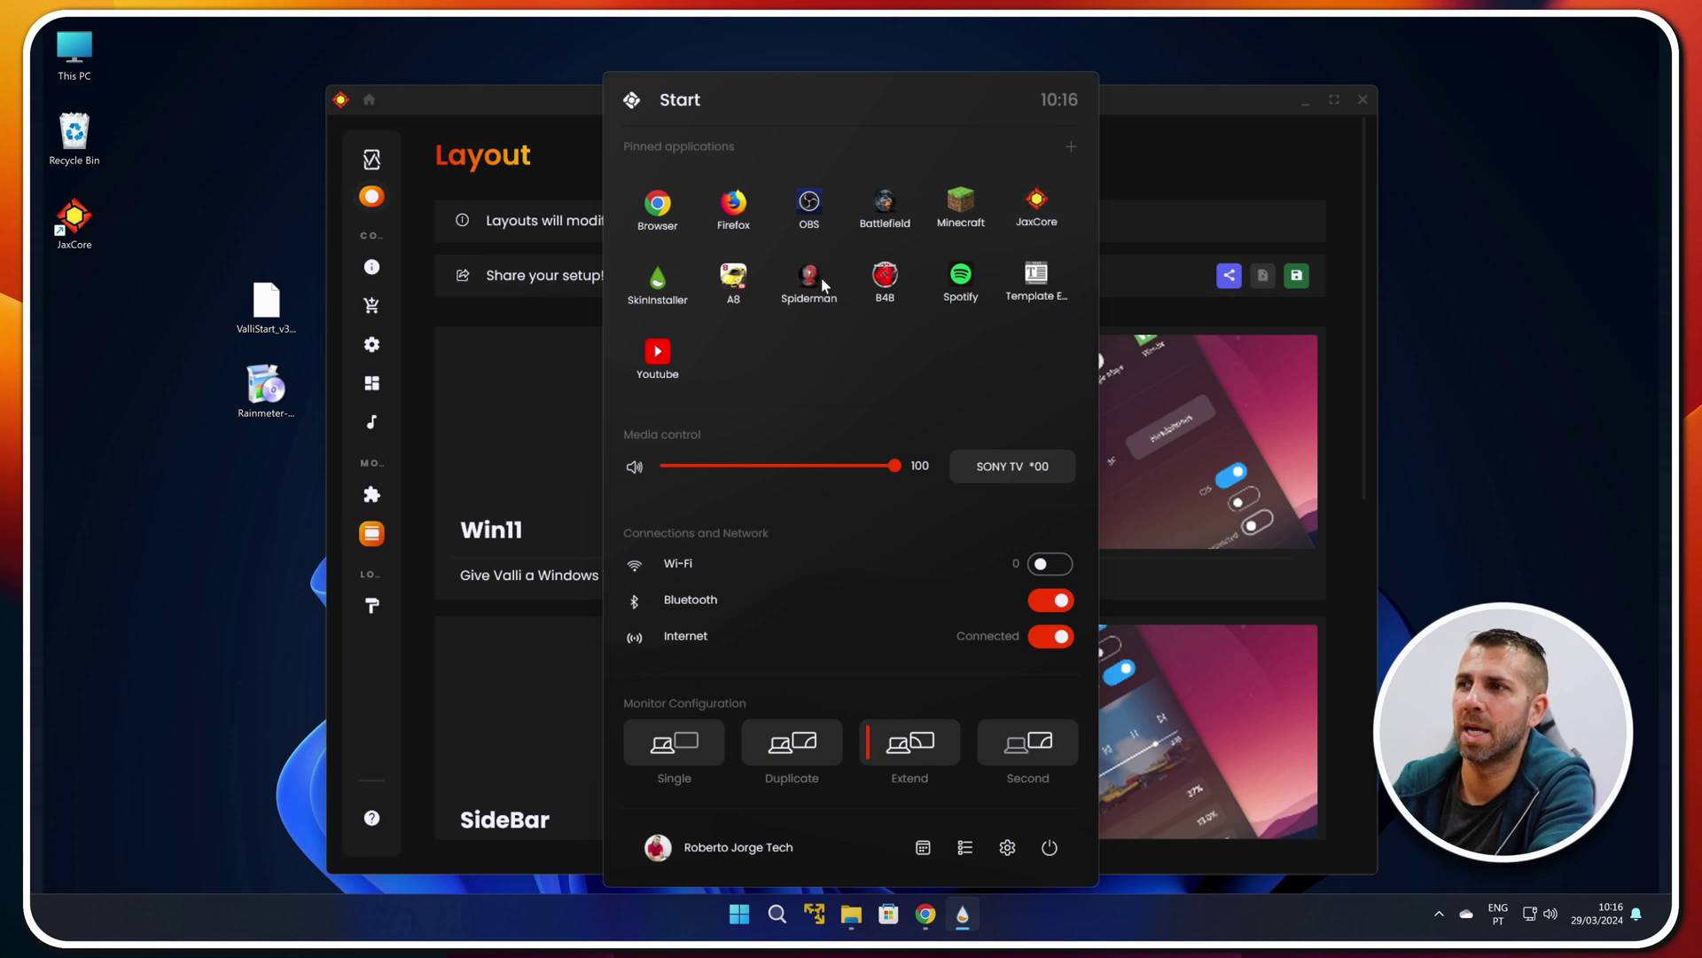
{"action": "scroll", "coordinate": [512, 551], "scroll_direction": "down", "scroll_amount": 6}
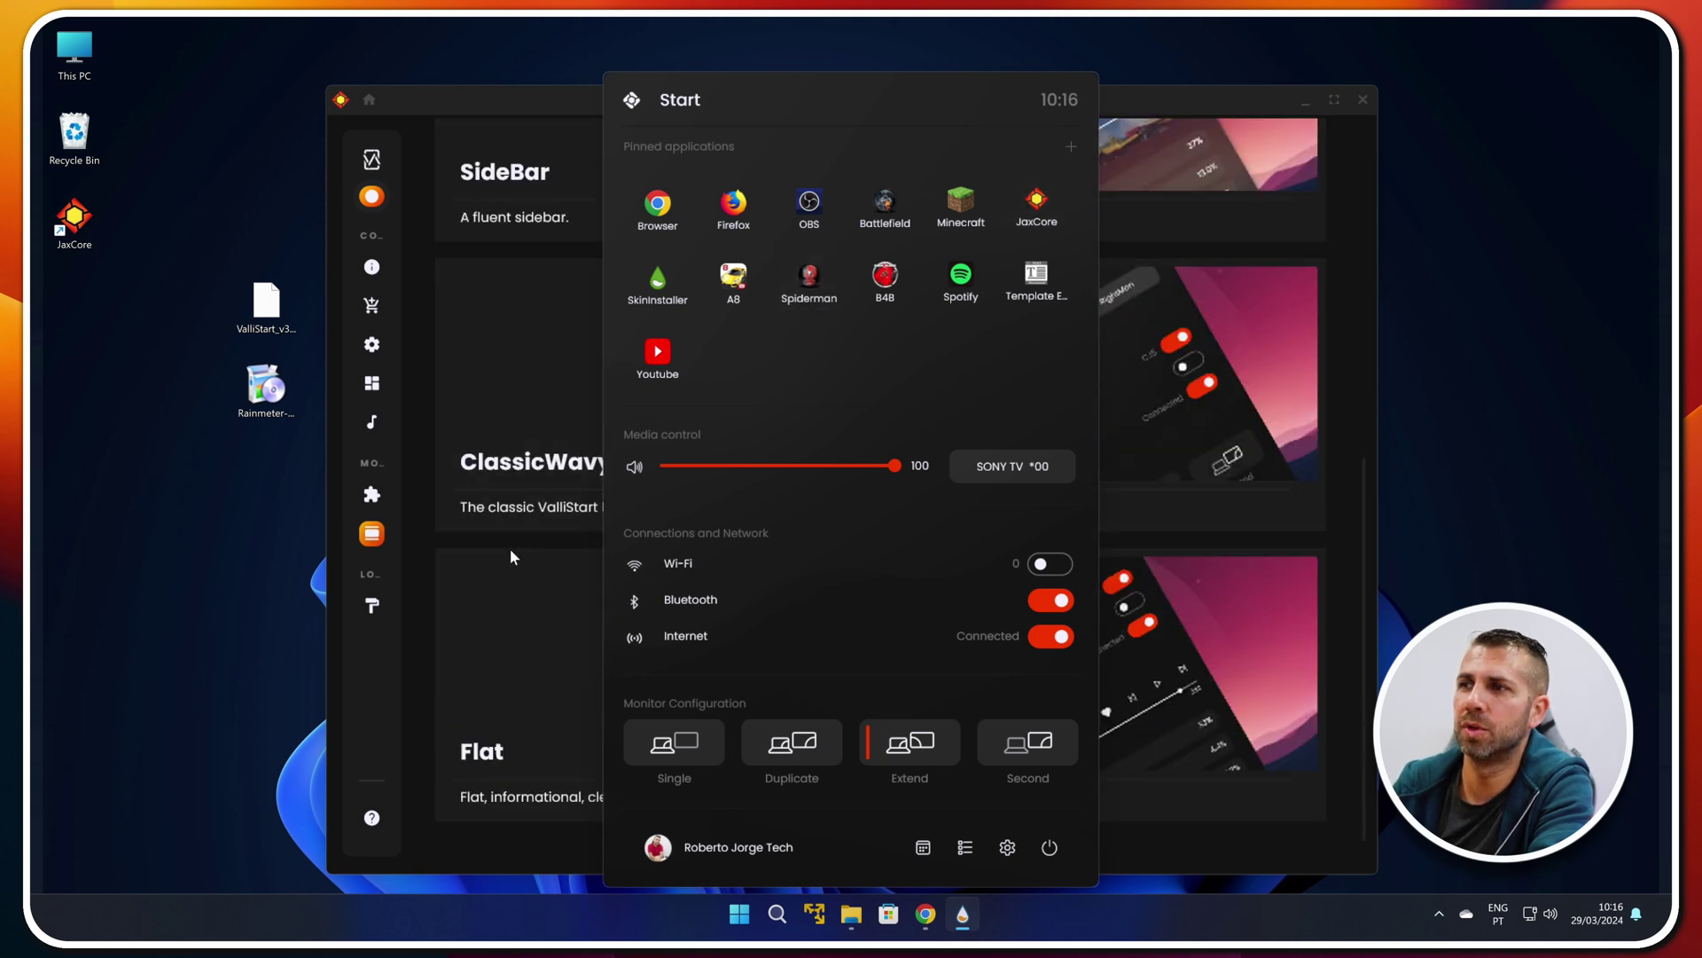
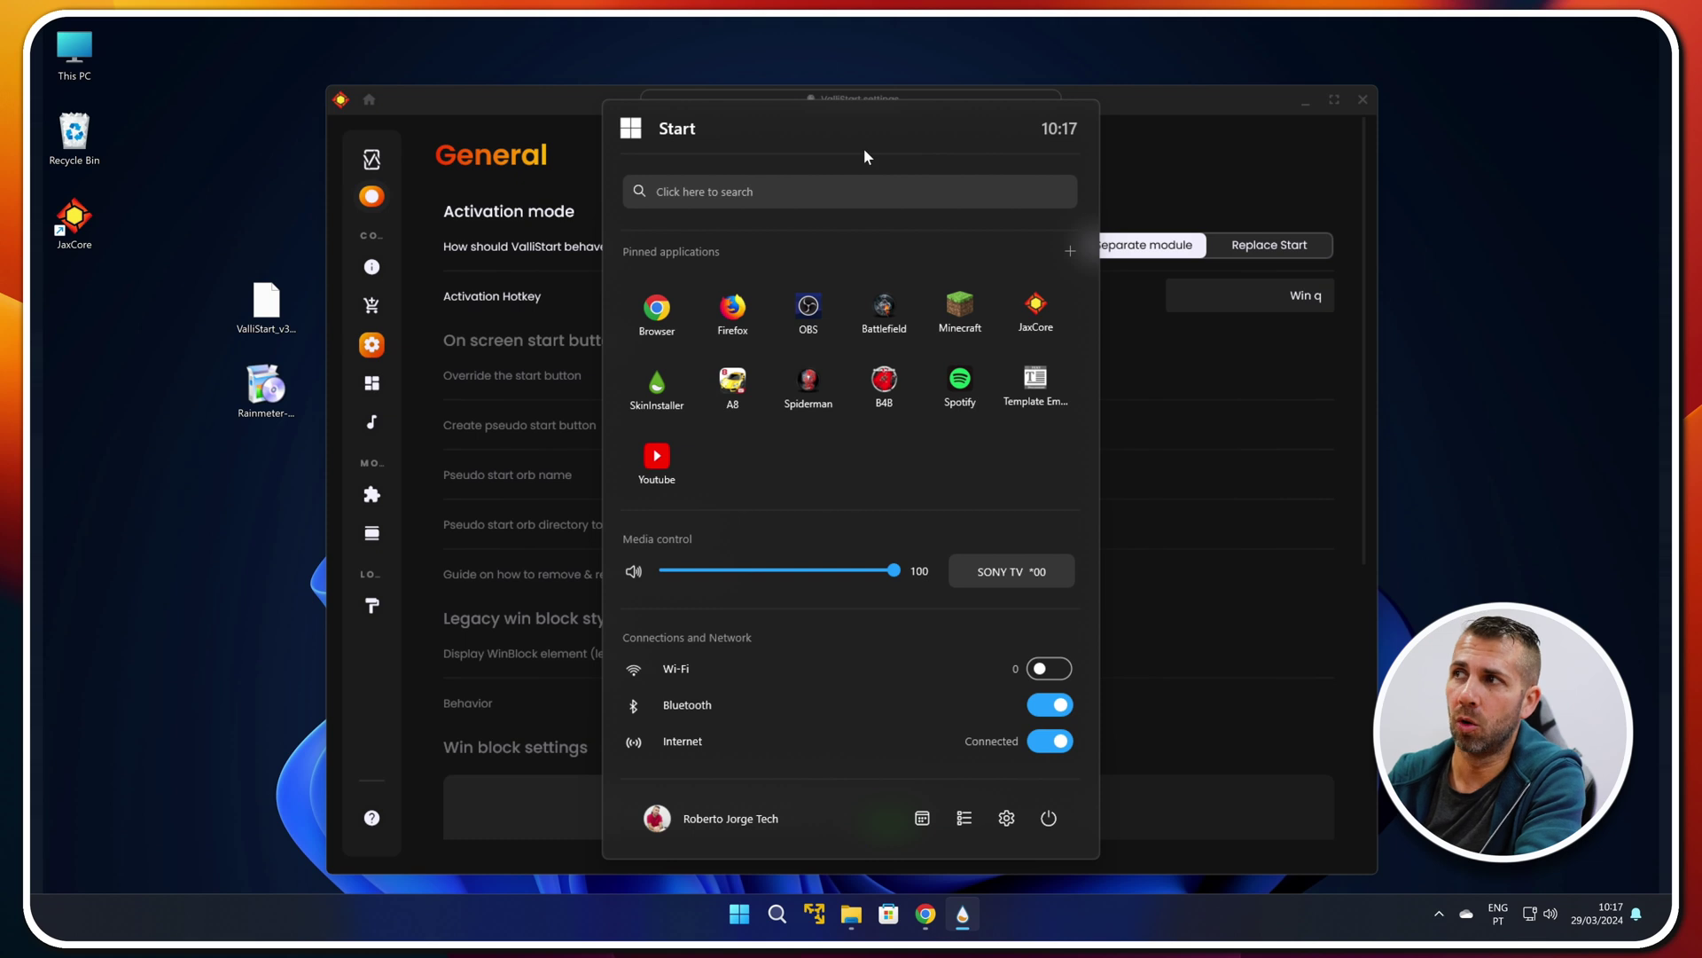
Close the start menu preview, set ValliStart's activation mode to Replace Start and enable overriding the start button
{"action": "left_click", "coordinate": [1289, 349]}
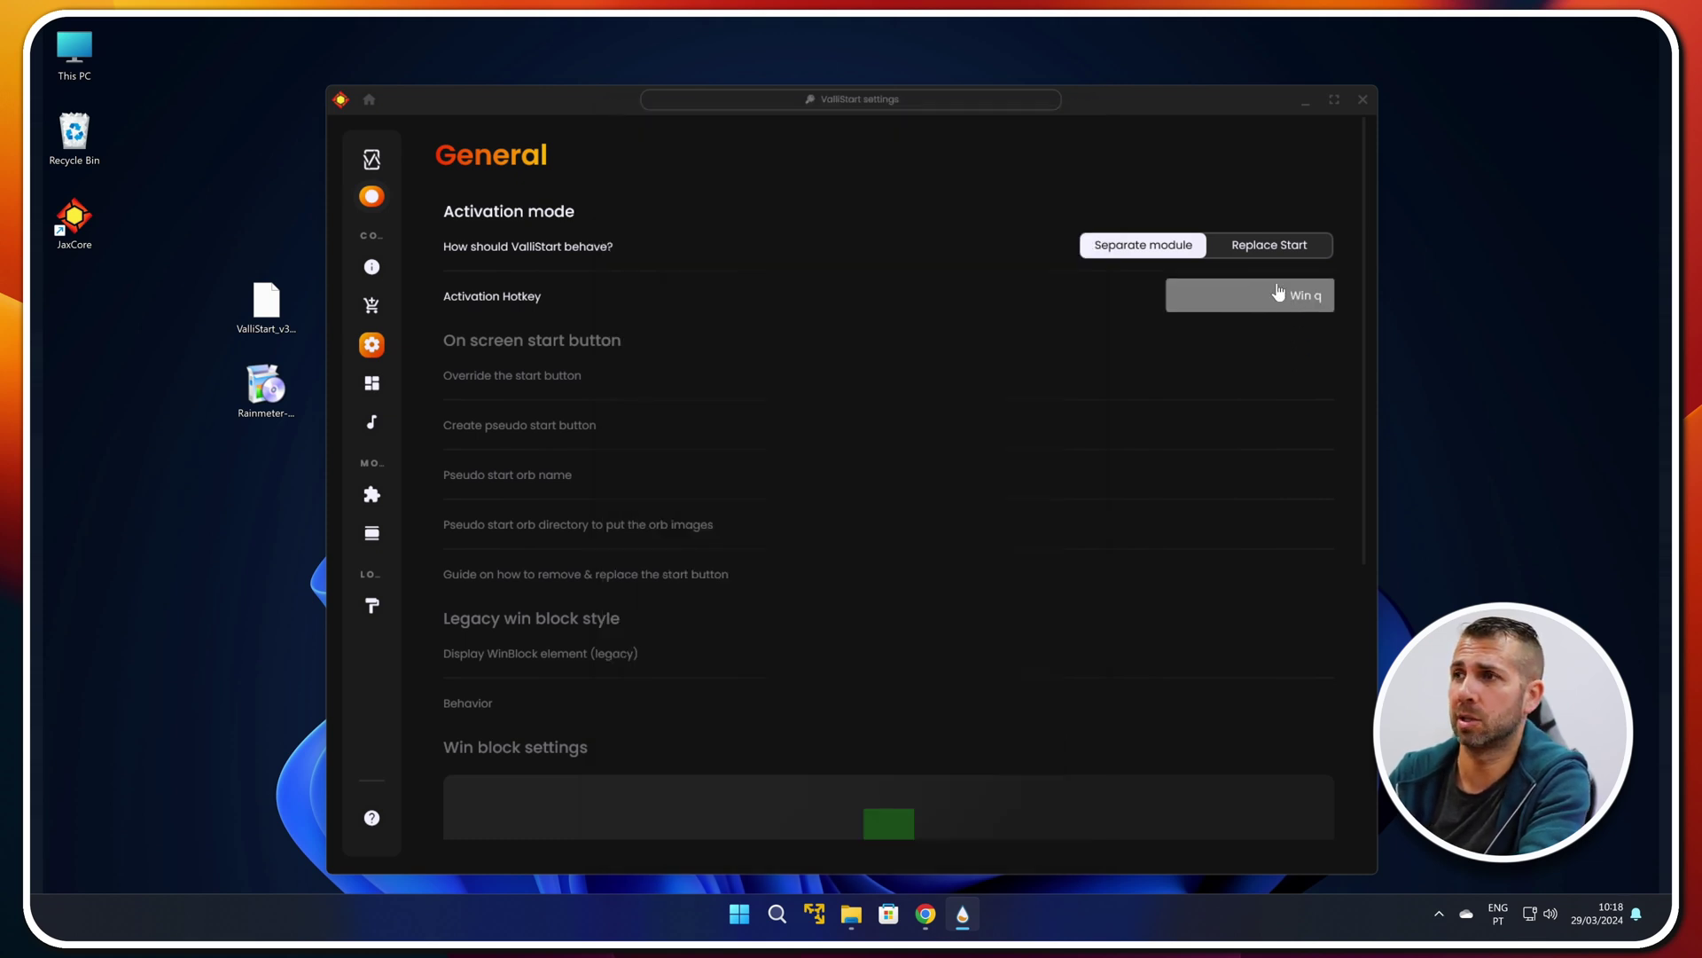
{"action": "left_click", "coordinate": [1265, 248]}
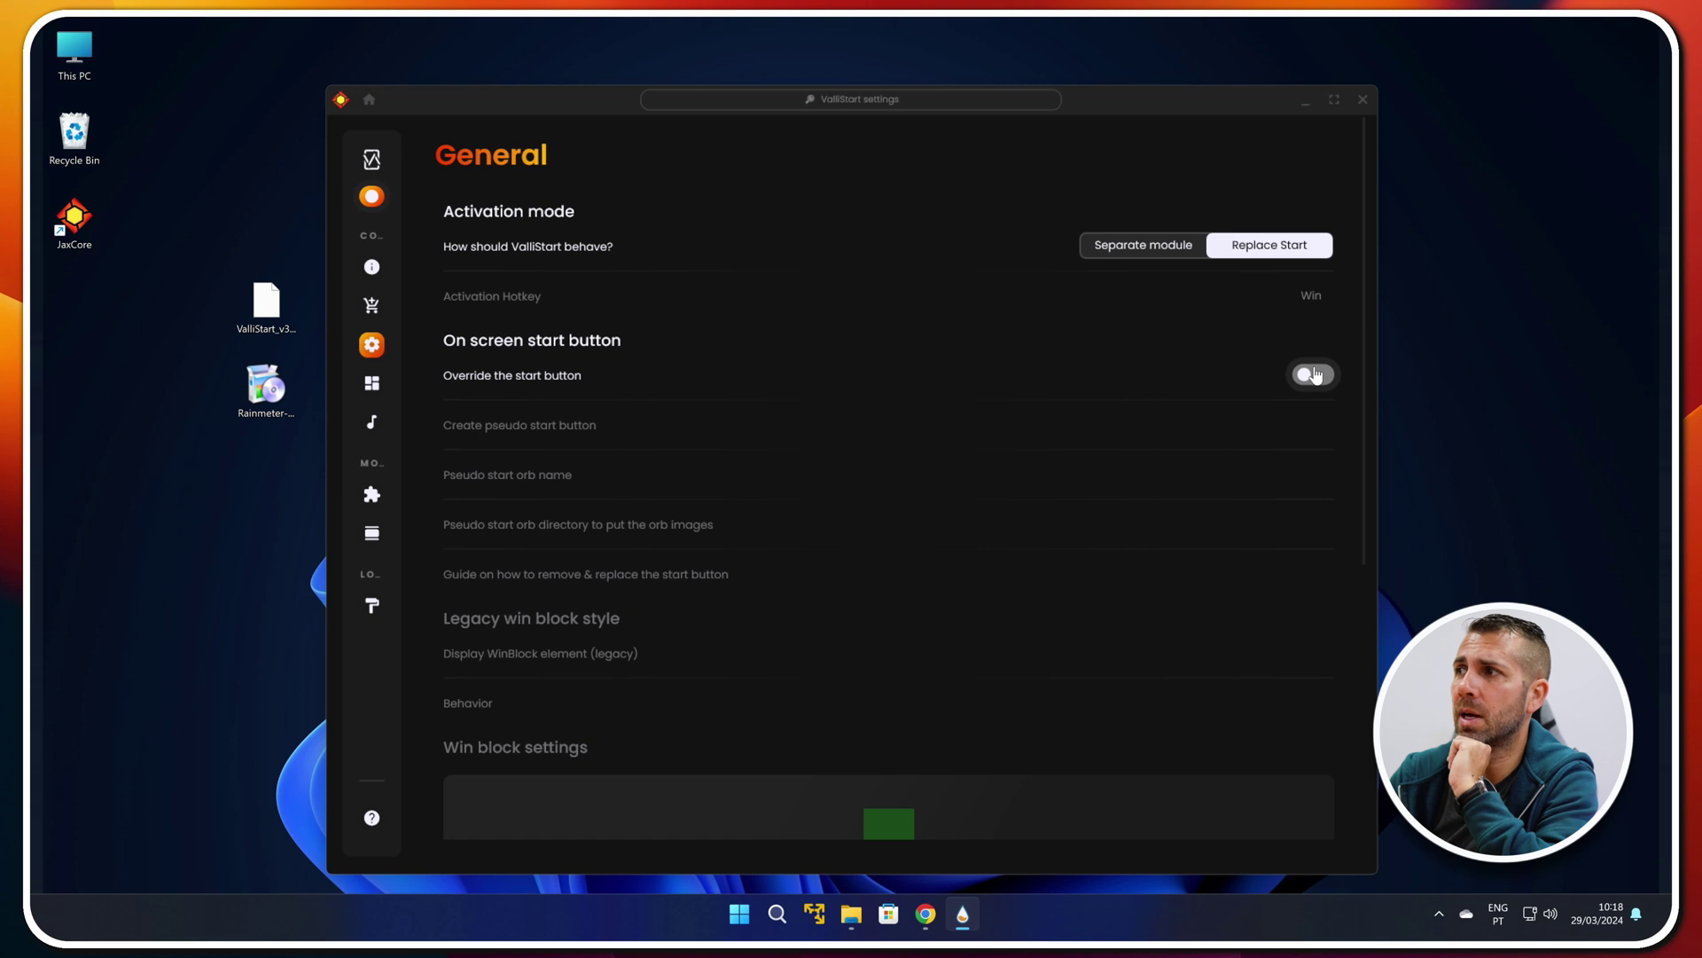
{"action": "left_click", "coordinate": [1312, 375]}
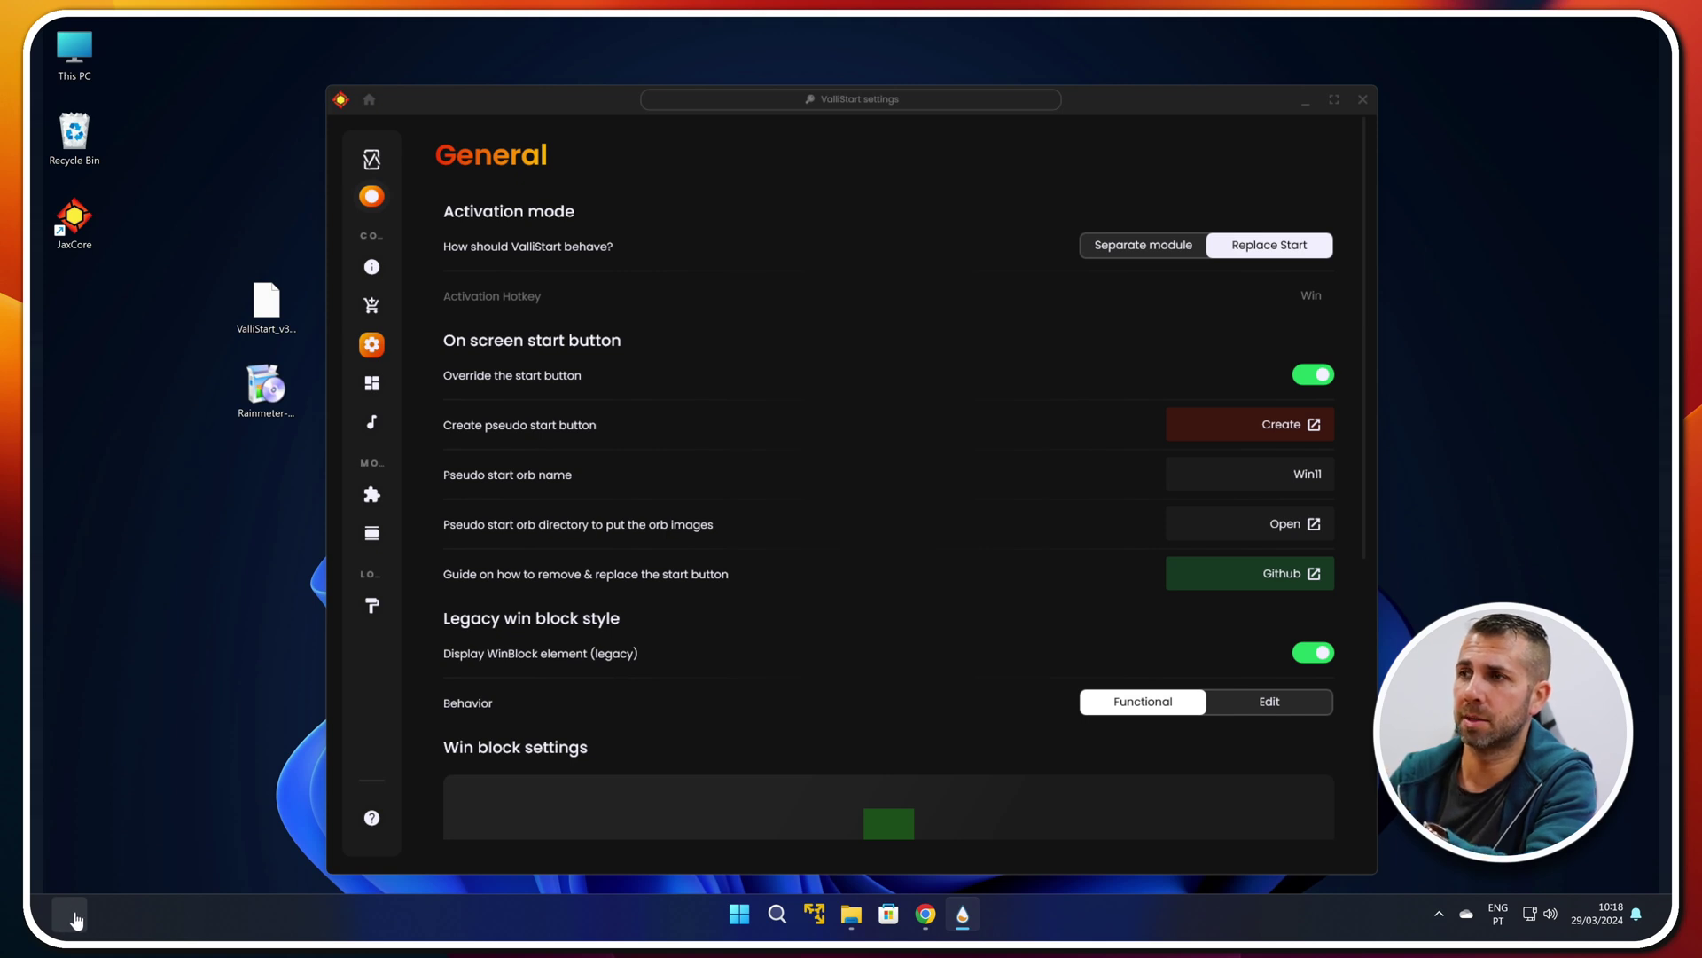
Review the win block settings and test both the start block at the taskbar's edge and the original Windows start button
{"action": "scroll", "coordinate": [971, 447], "scroll_direction": "down", "scroll_amount": 2}
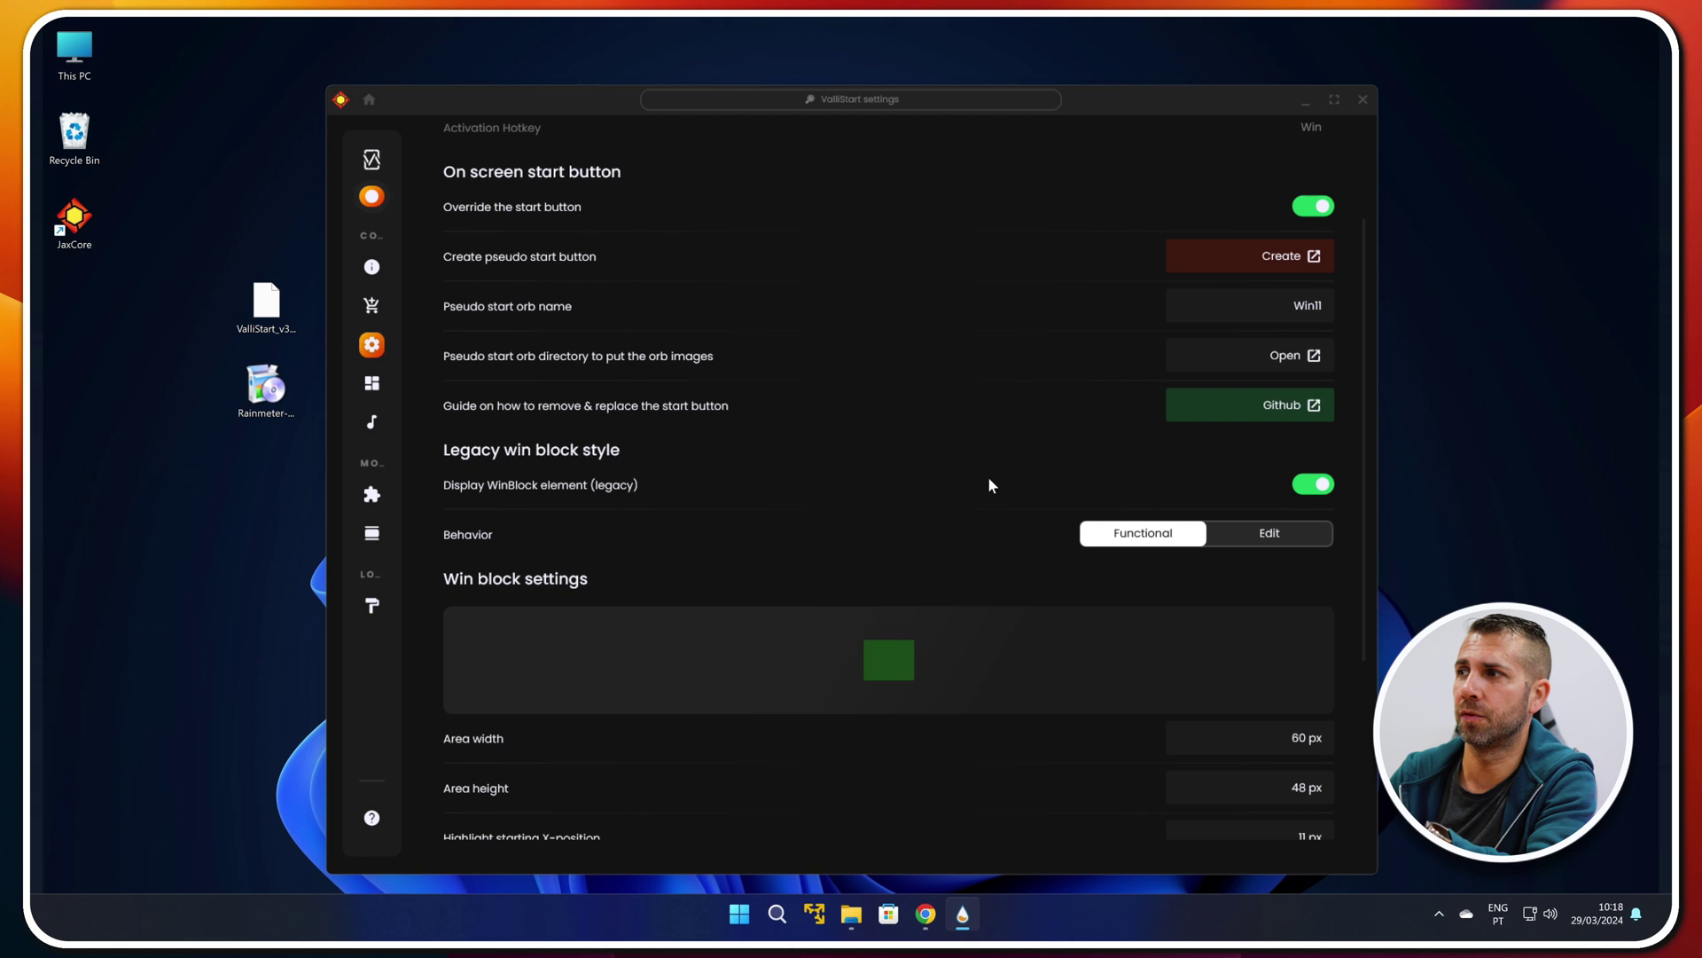
{"action": "scroll", "coordinate": [876, 634], "scroll_direction": "down", "scroll_amount": 2}
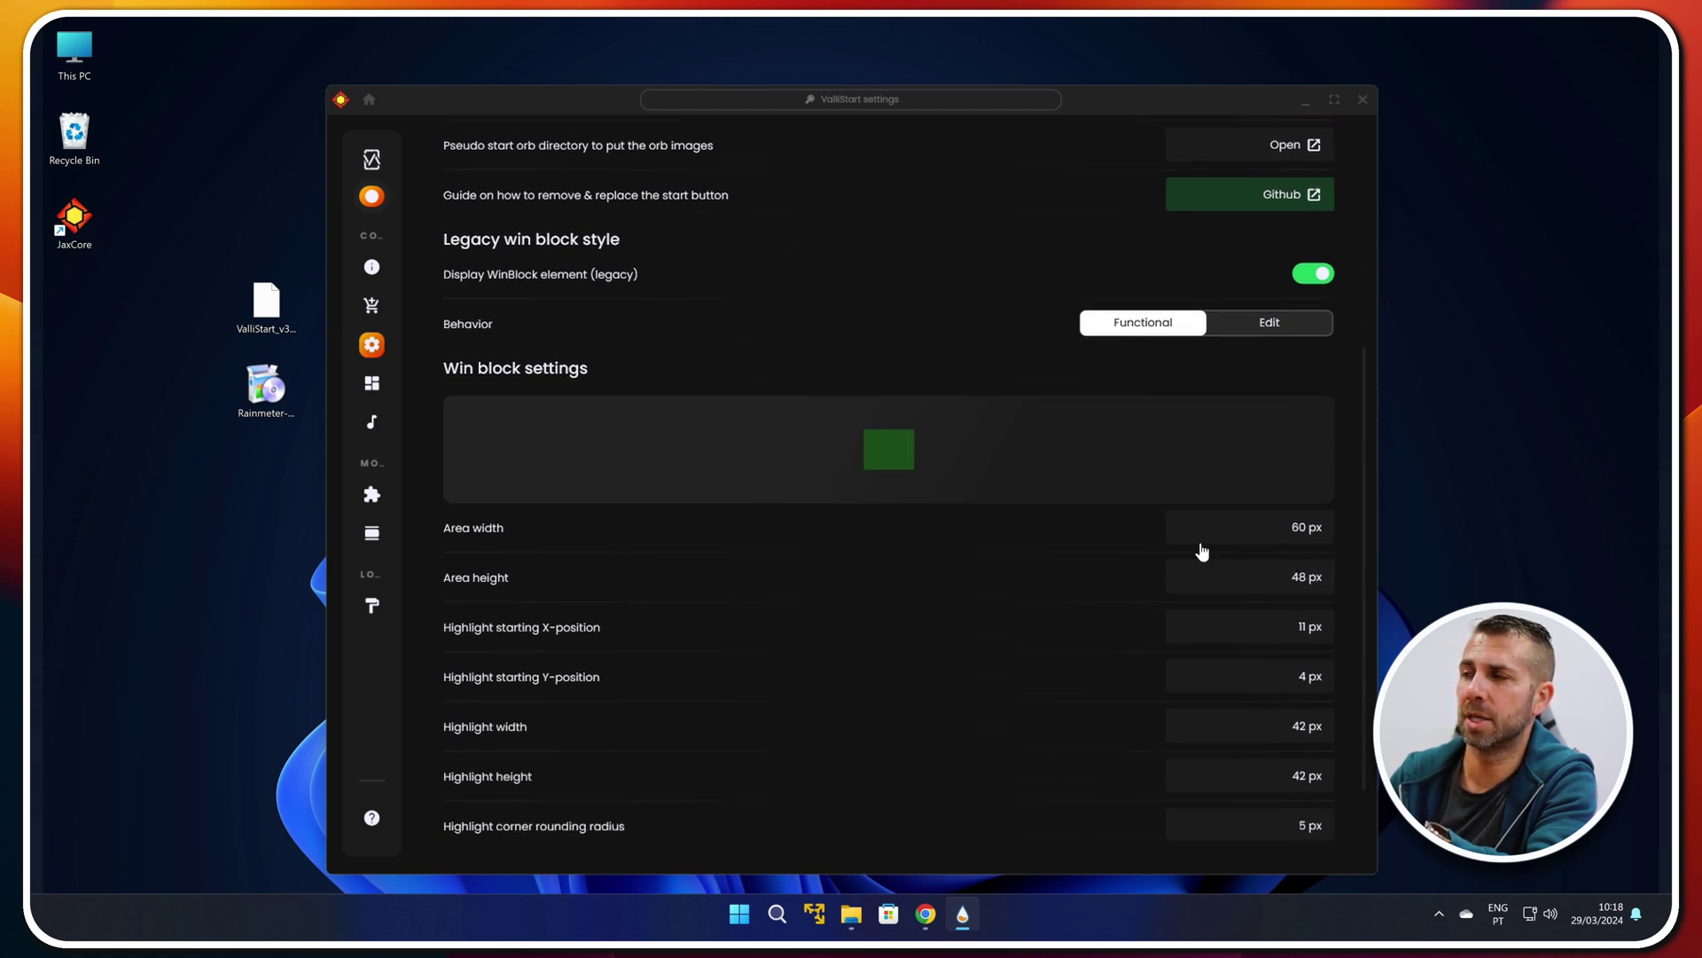
{"action": "scroll", "coordinate": [819, 456], "scroll_direction": "up", "scroll_amount": 4}
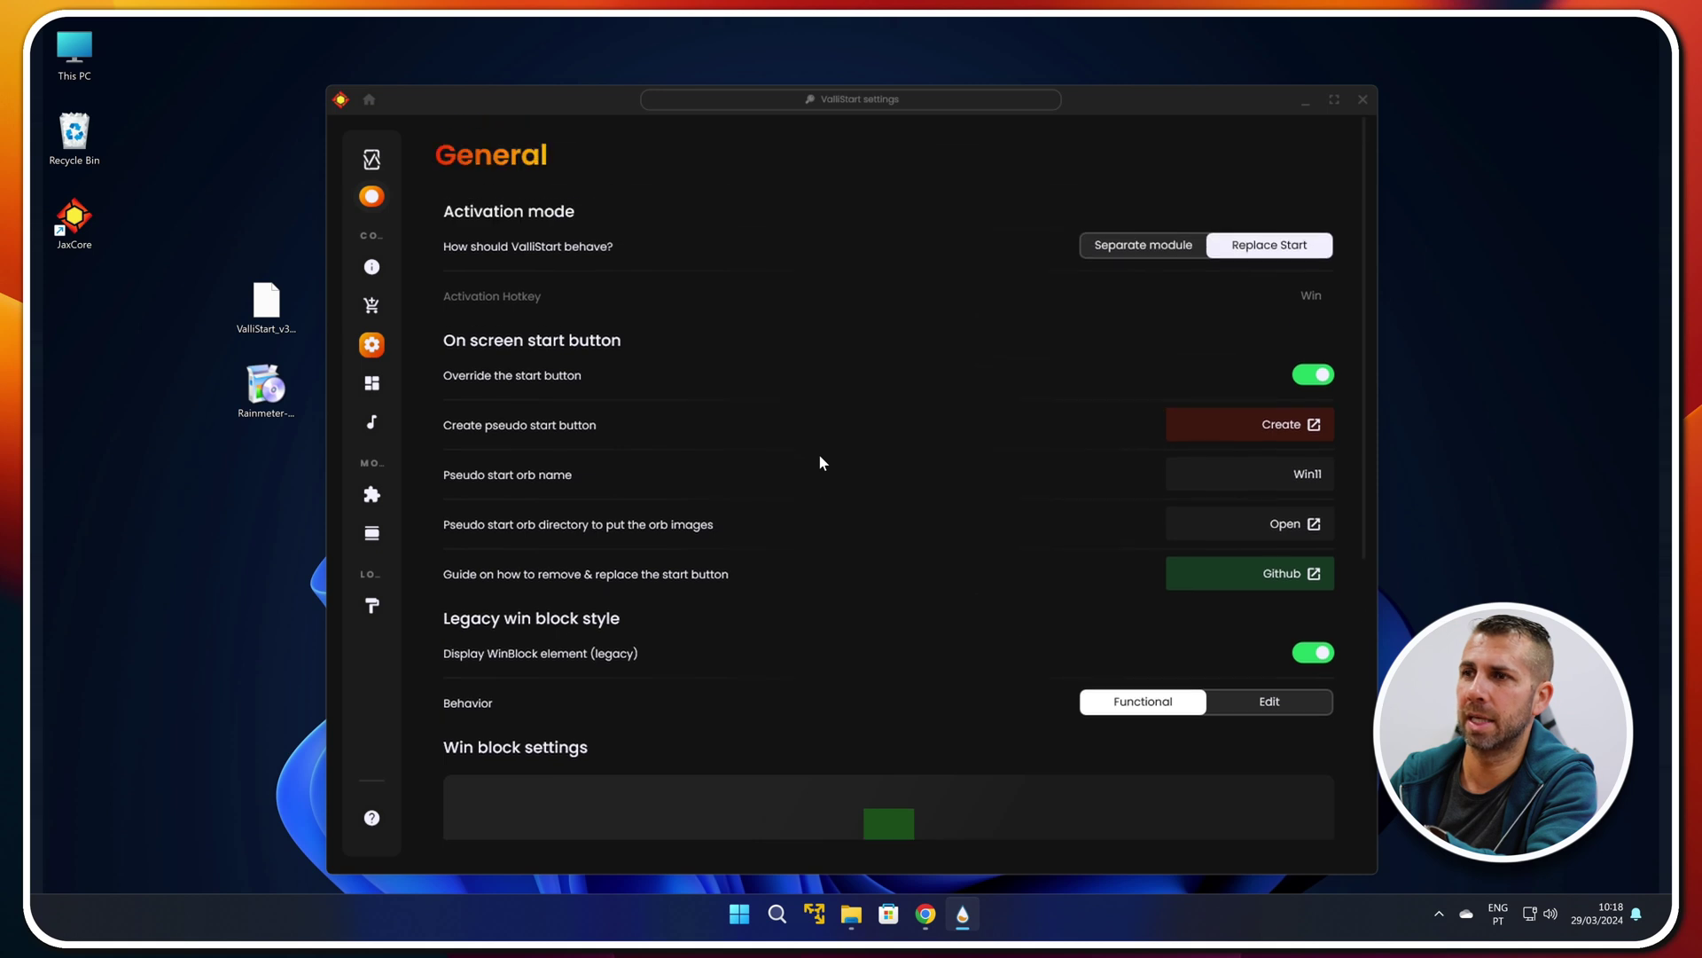
{"action": "left_click", "coordinate": [76, 913]}
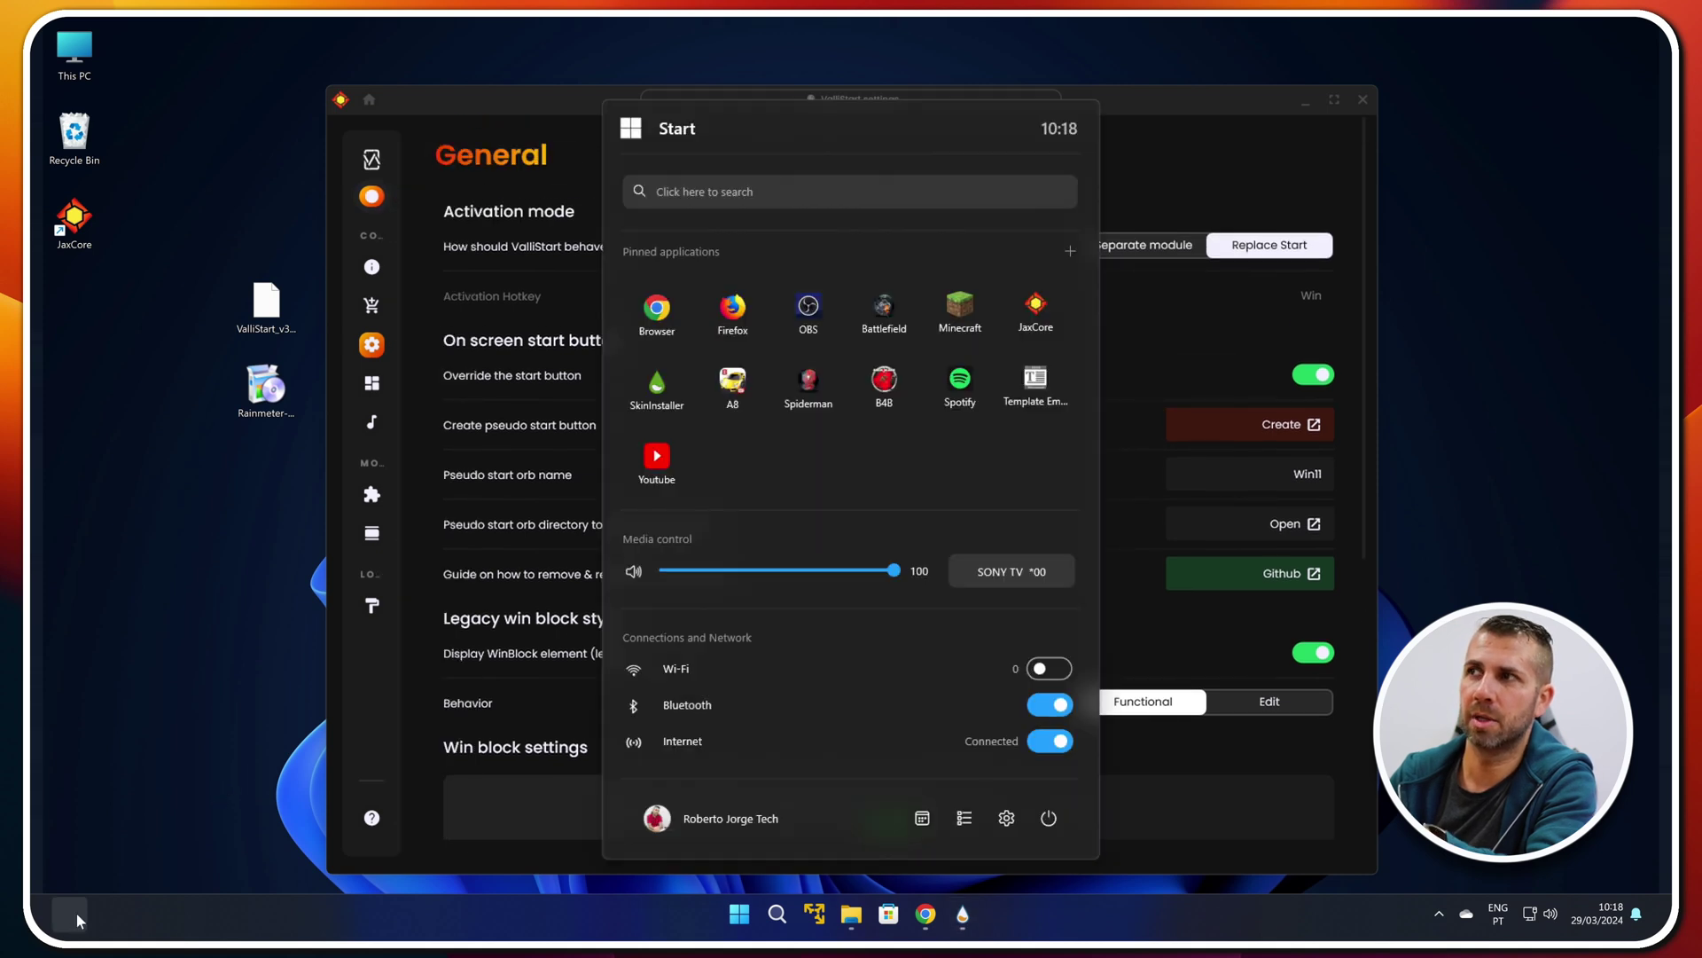
{"action": "left_click", "coordinate": [77, 913]}
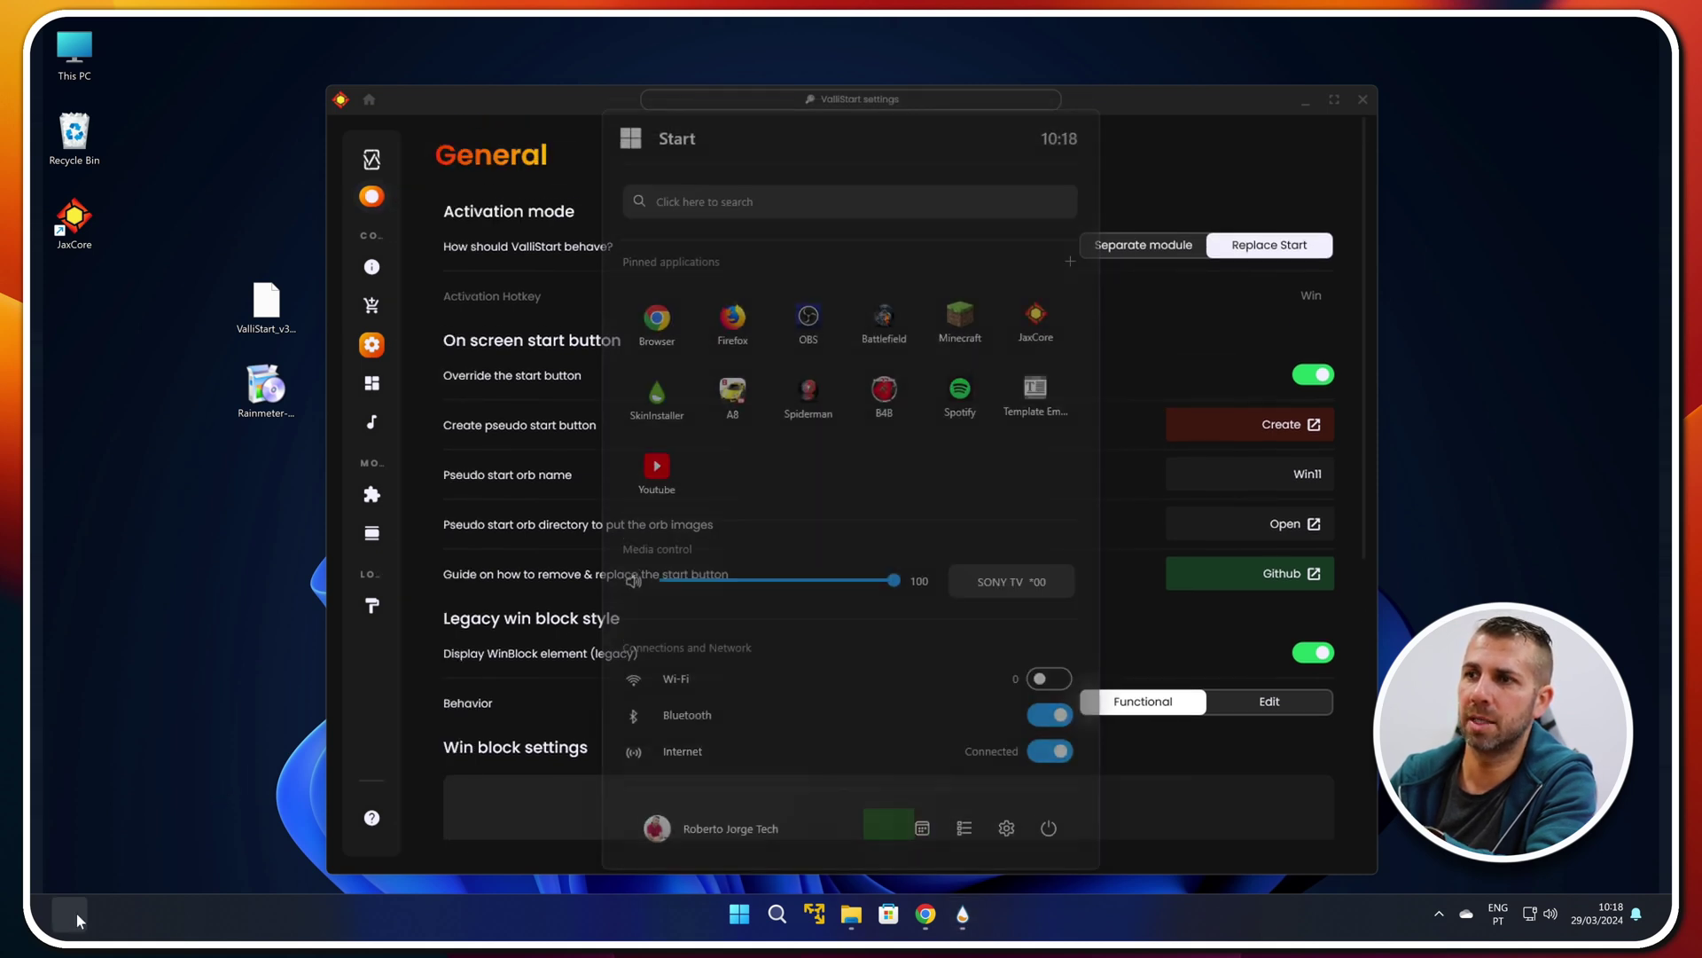
{"action": "left_click", "coordinate": [741, 914]}
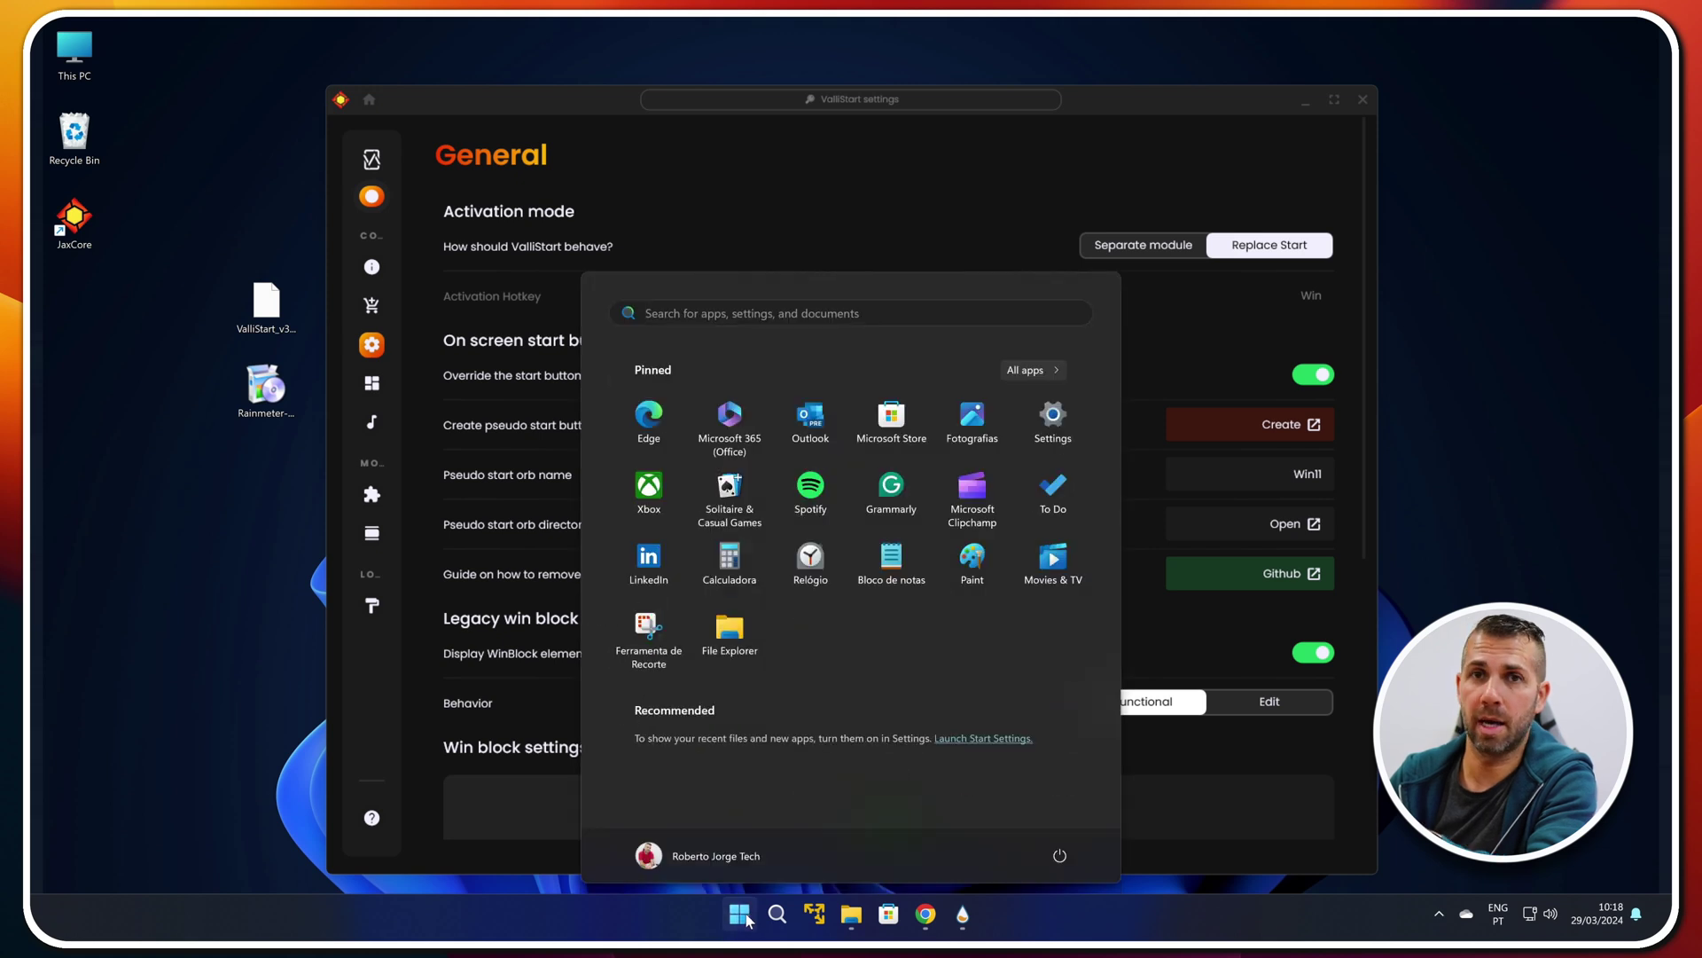
{"action": "left_click", "coordinate": [741, 914]}
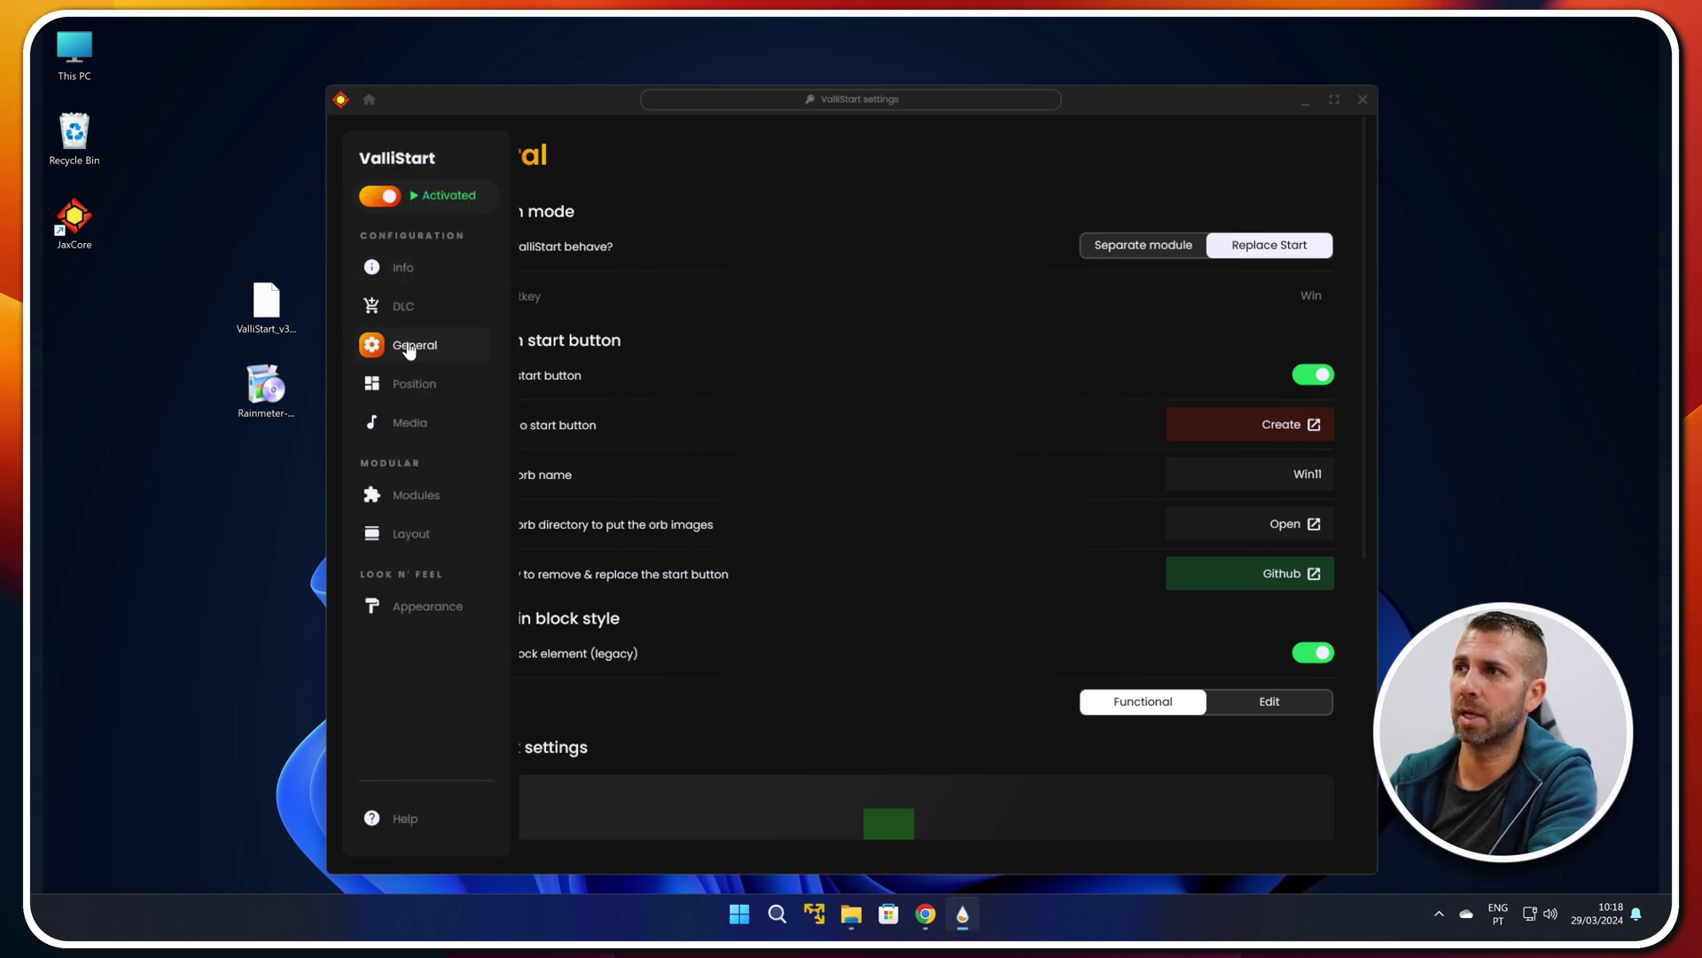
Look through ValliStart's general settings and try out the launched background modification with the start menu open
{"action": "left_click", "coordinate": [408, 347]}
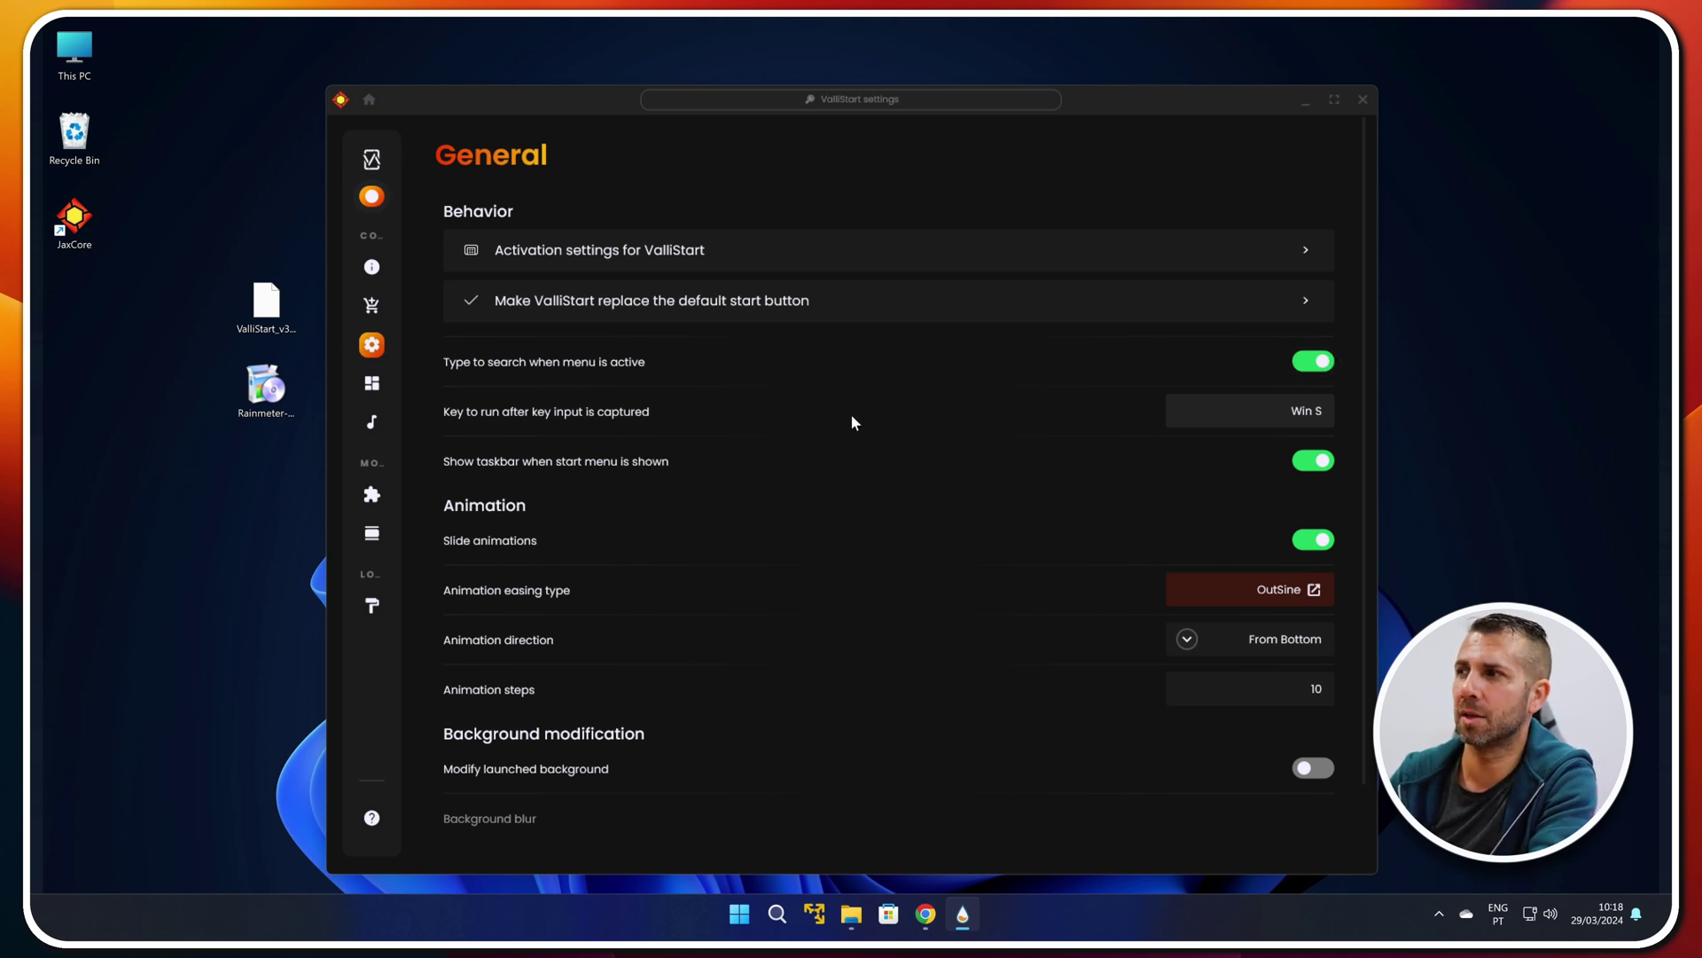
{"action": "scroll", "coordinate": [938, 422], "scroll_direction": "down", "scroll_amount": 1}
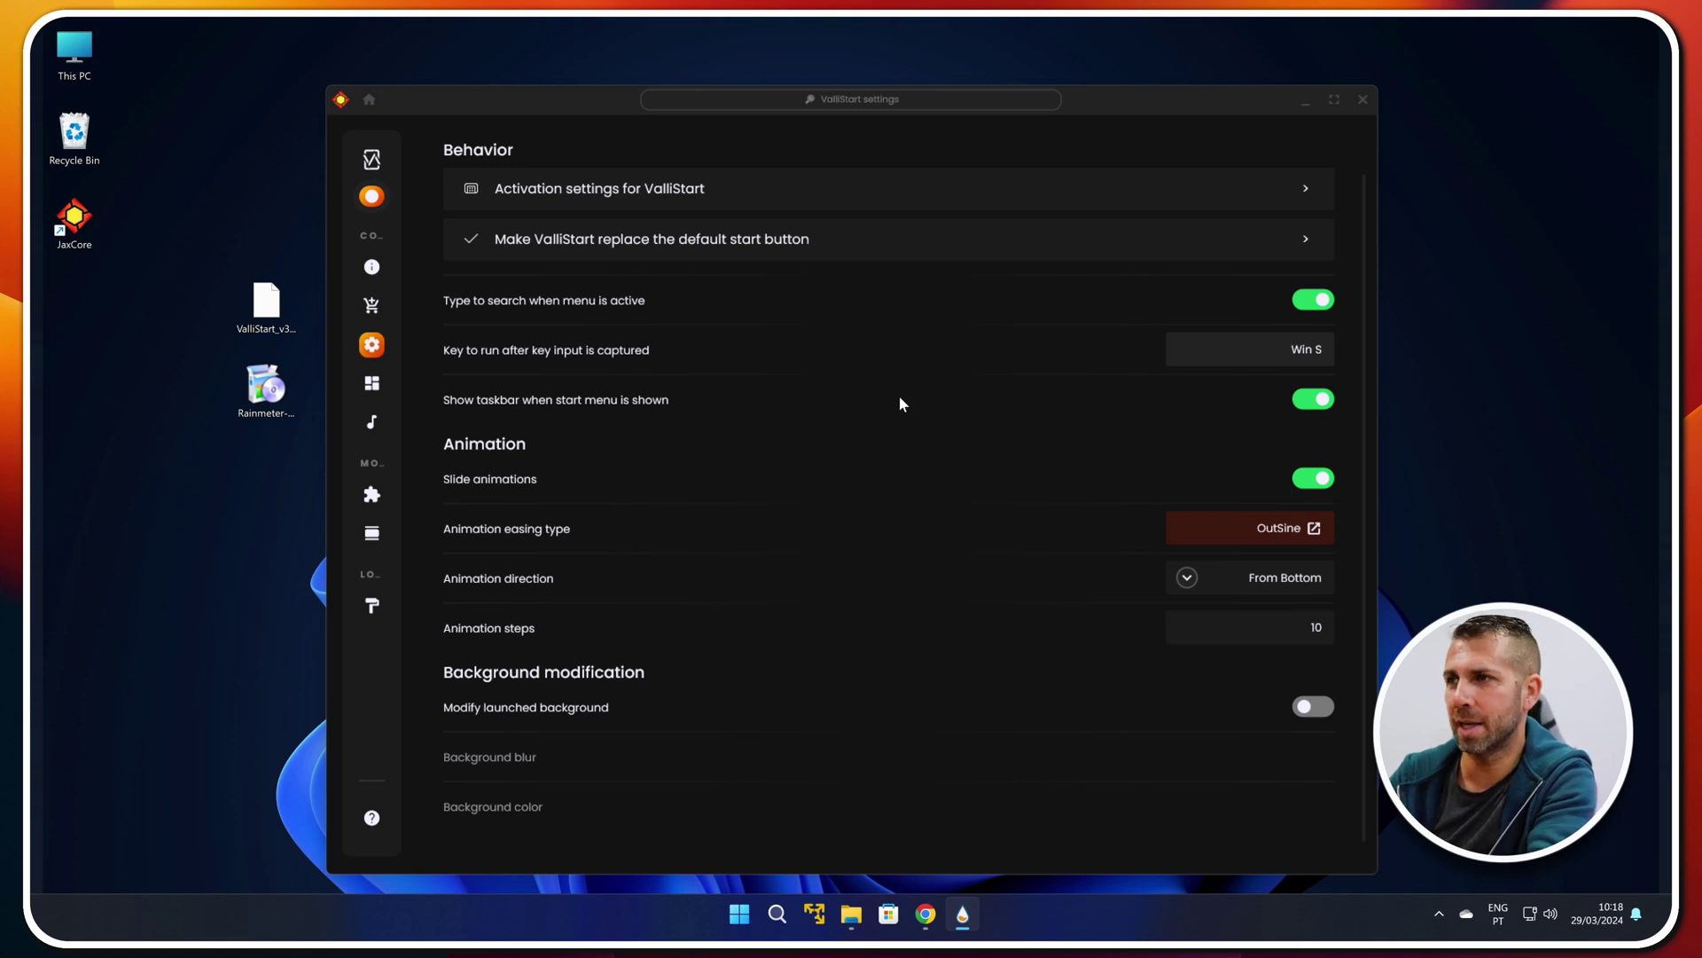
{"action": "scroll", "coordinate": [898, 399], "scroll_direction": "up", "scroll_amount": 1}
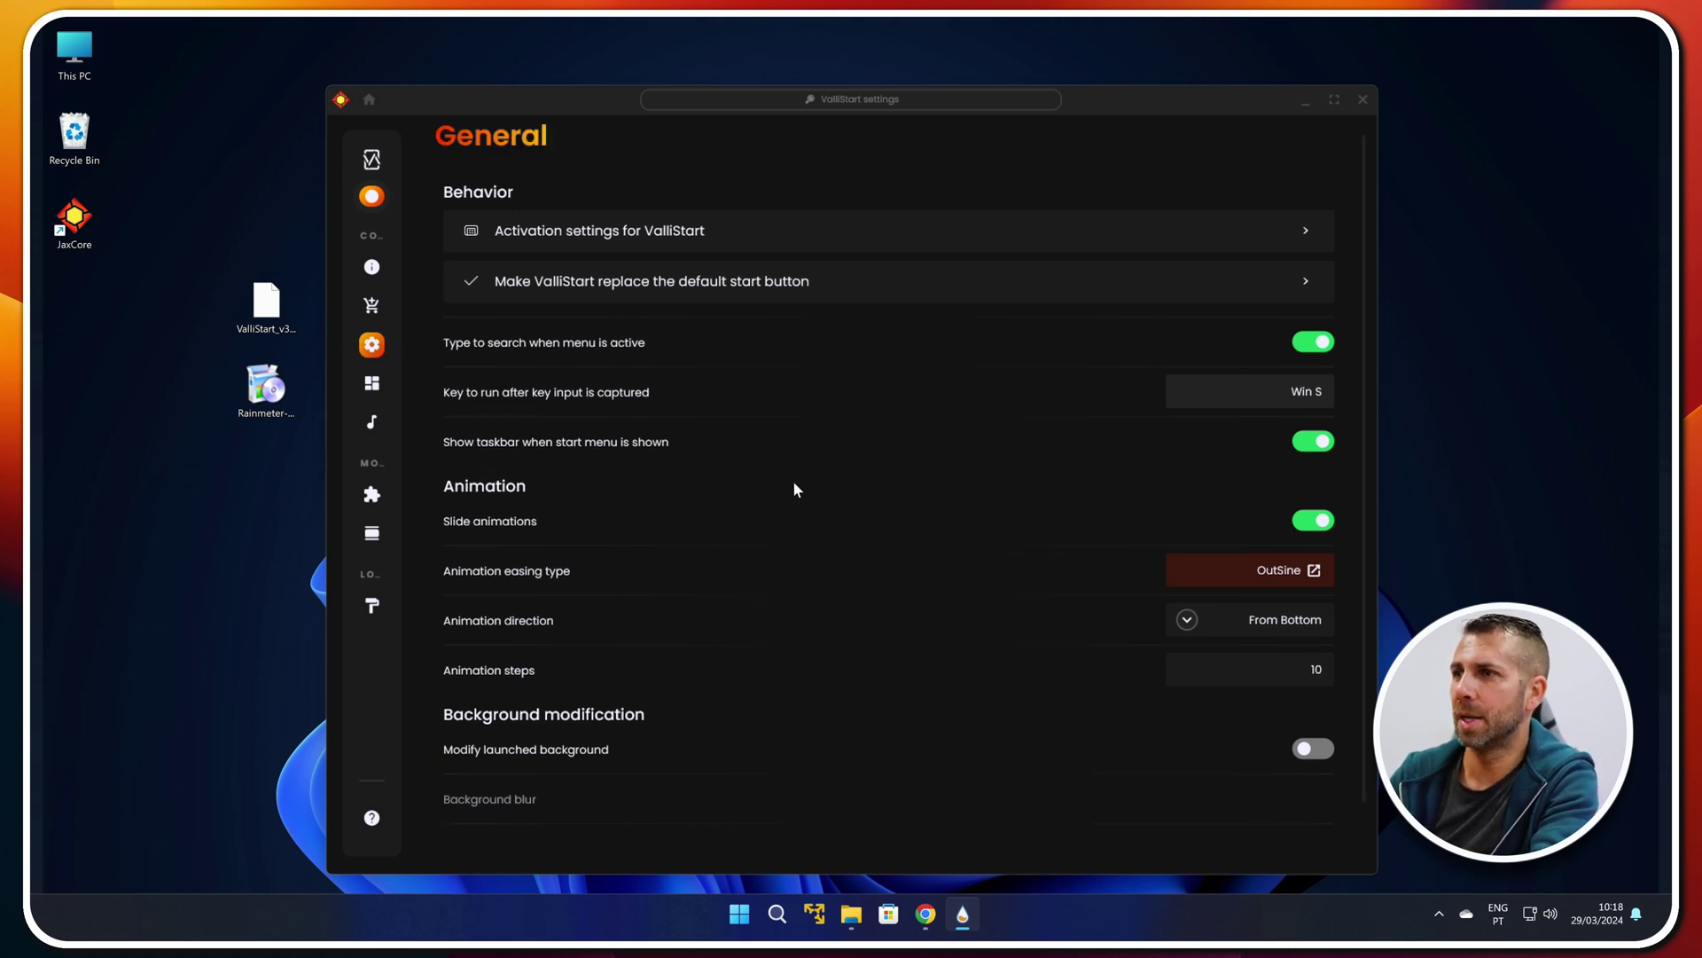
{"action": "scroll", "coordinate": [795, 489], "scroll_direction": "down", "scroll_amount": 1}
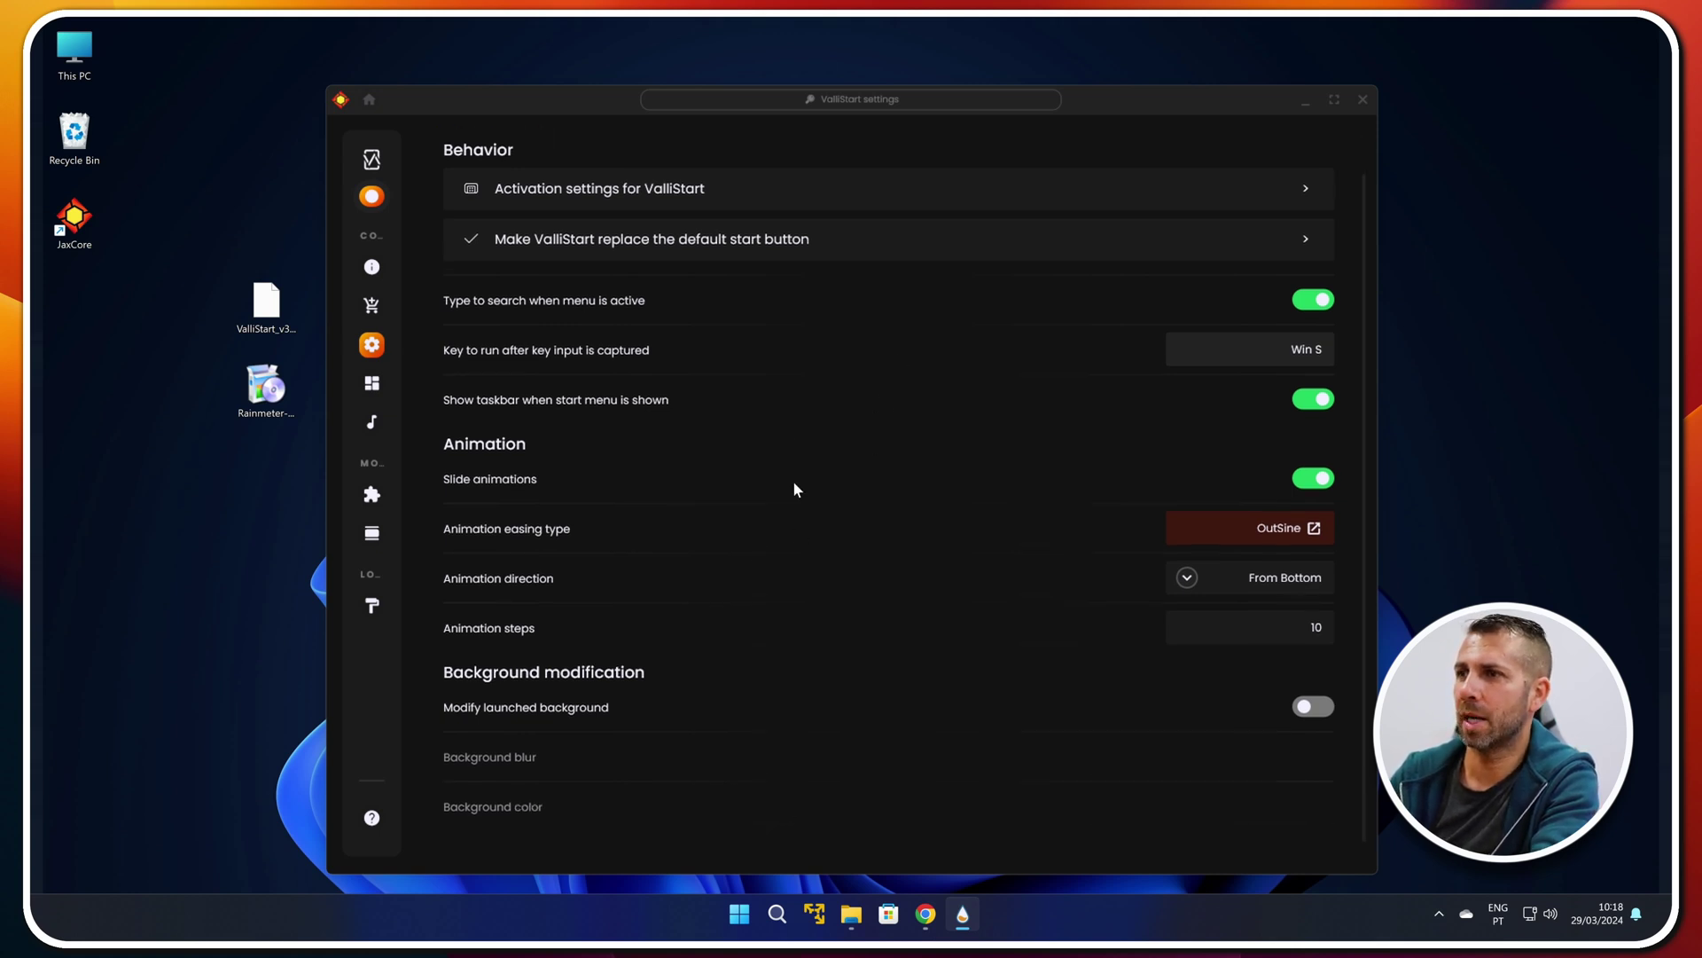
{"action": "left_click", "coordinate": [1308, 709]}
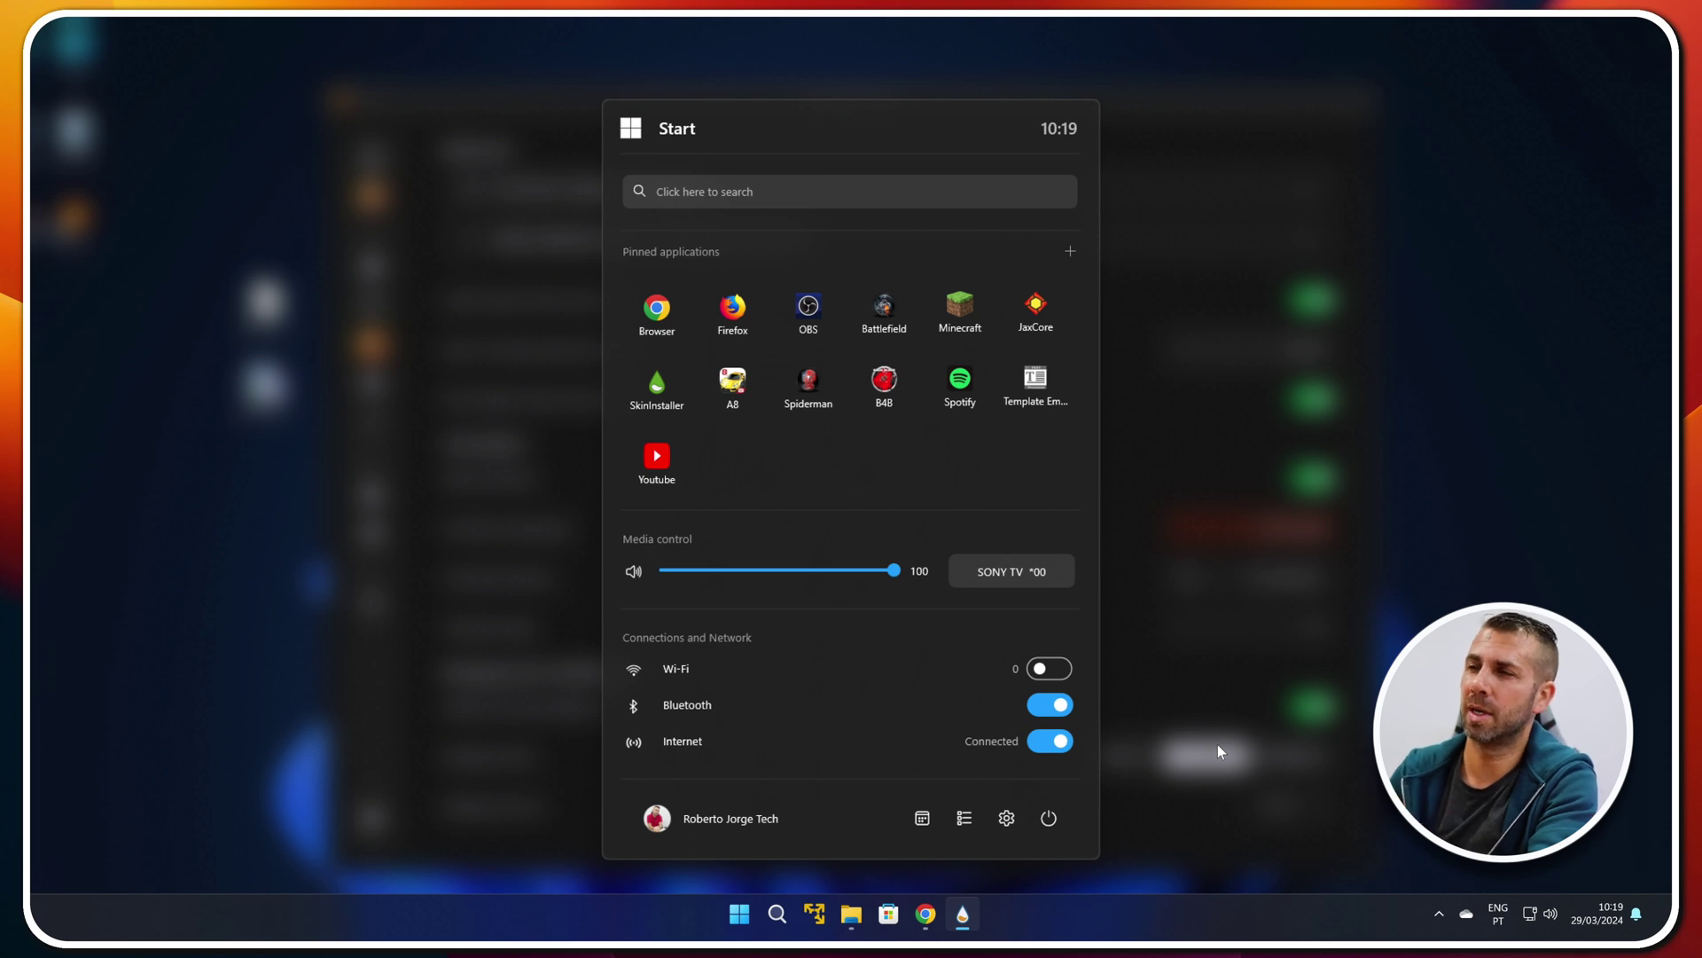
{"action": "left_click", "coordinate": [1215, 572]}
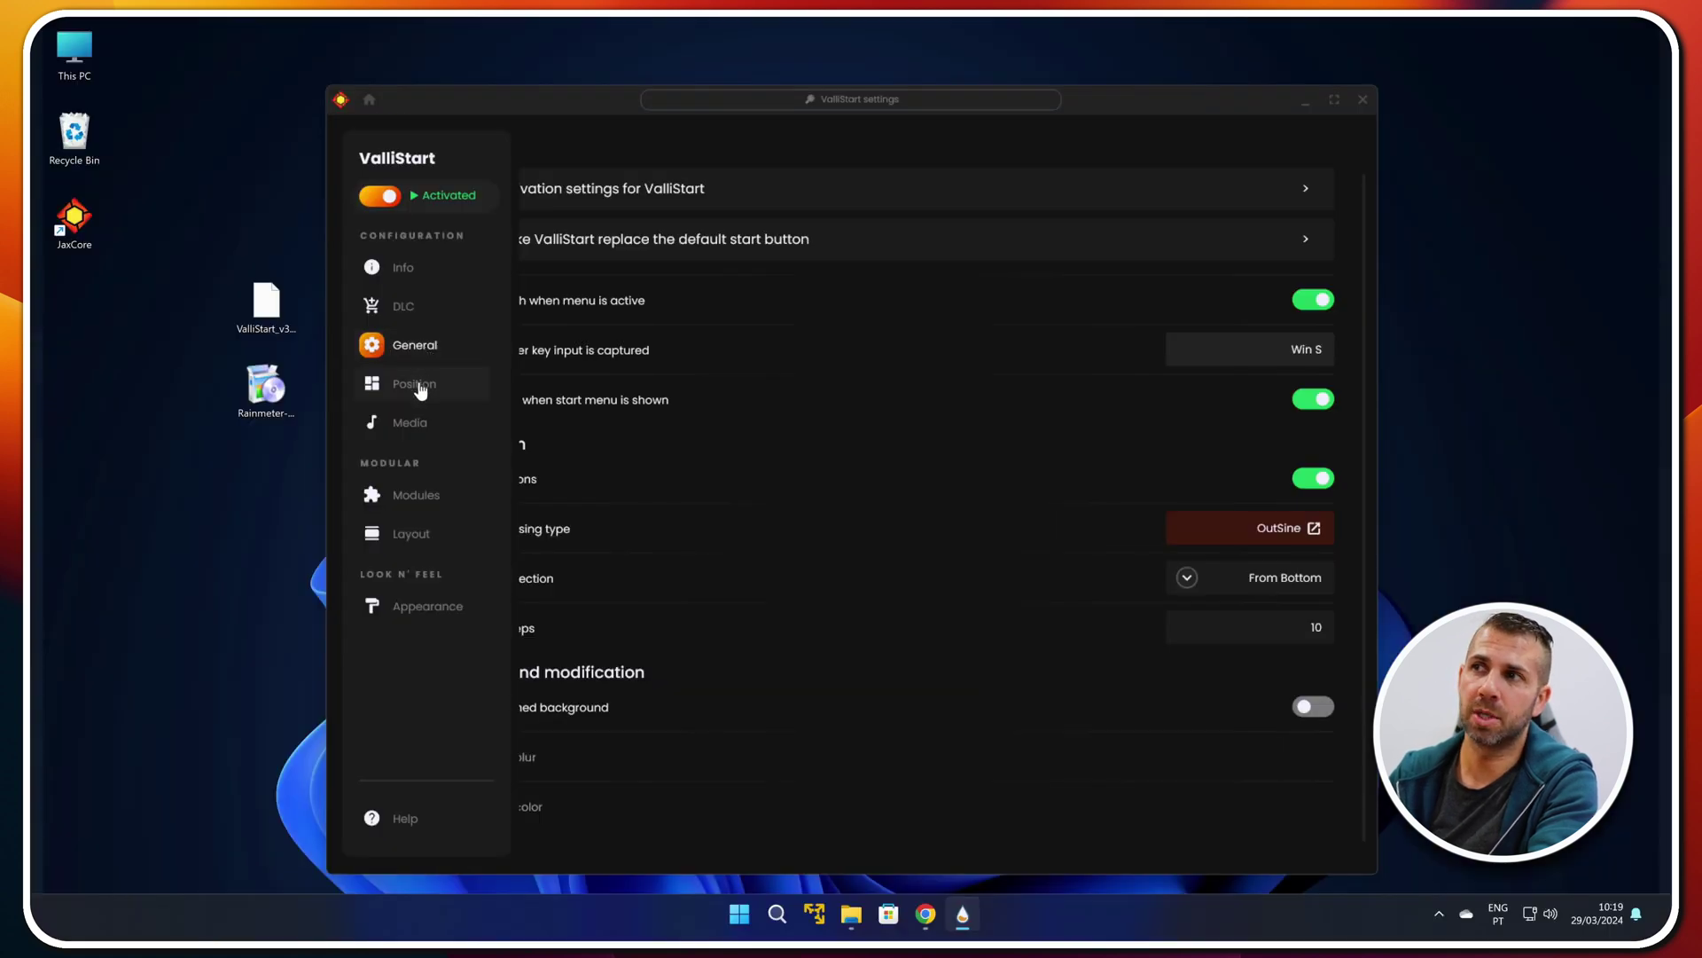
Look over ValliStart's position and media settings, read the Media Player FAQs in Microsoft Edge and close the browser
{"action": "left_click", "coordinate": [418, 385]}
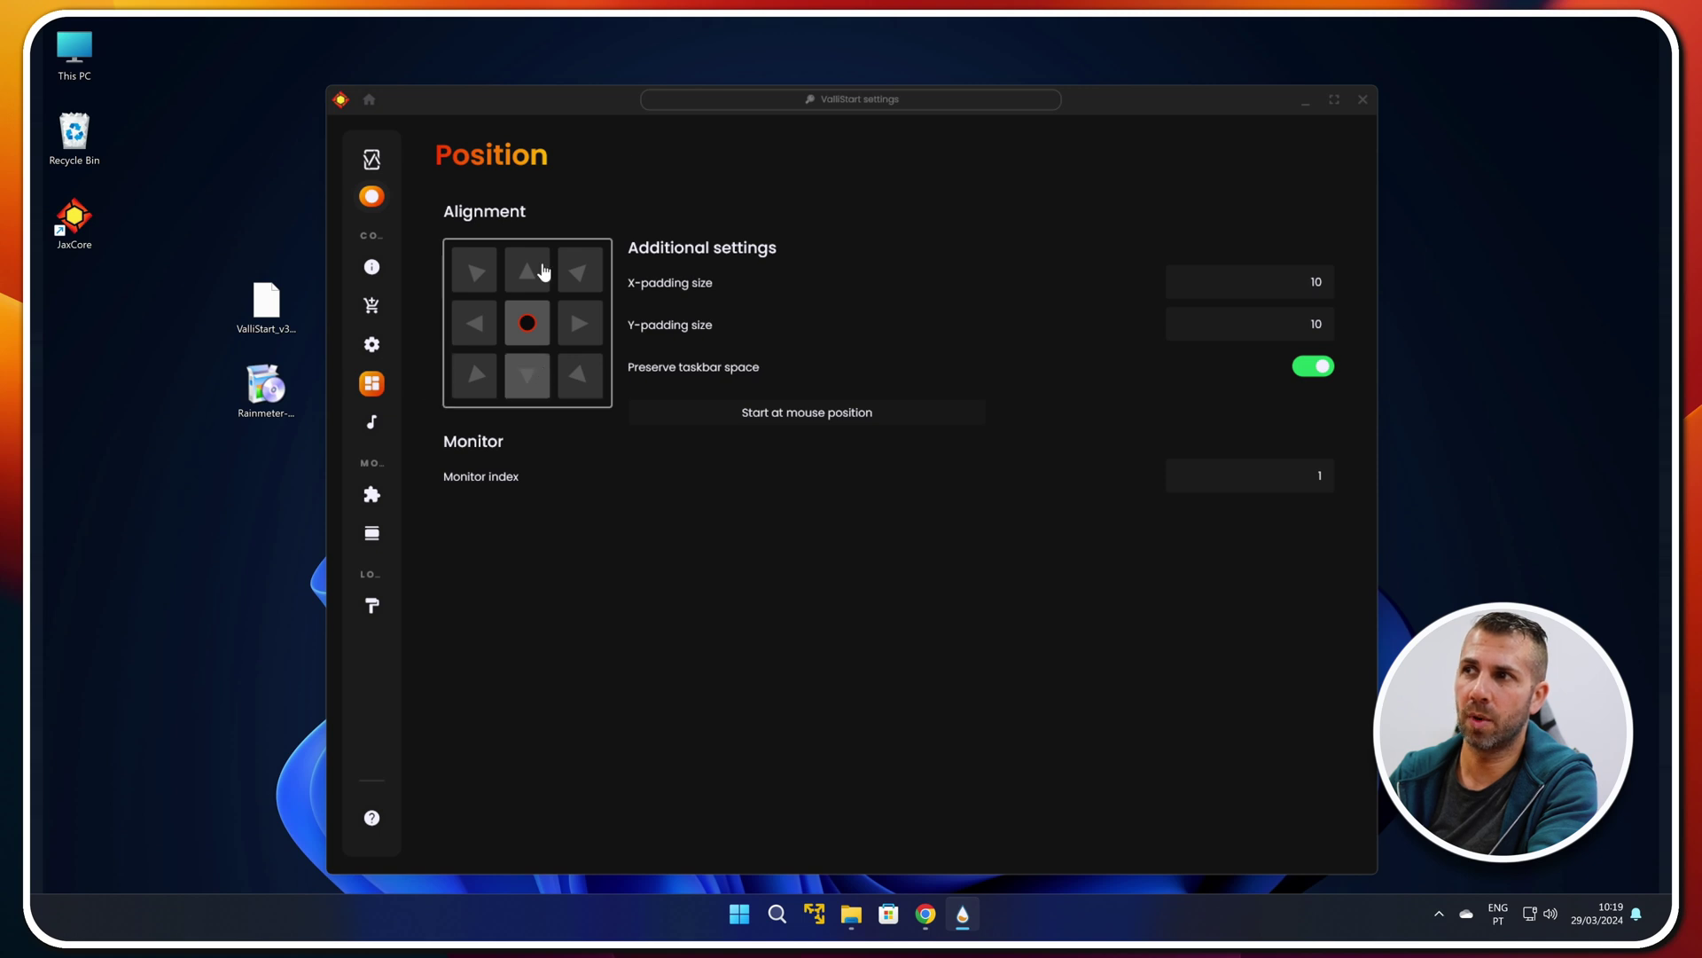
{"action": "left_click", "coordinate": [411, 425]}
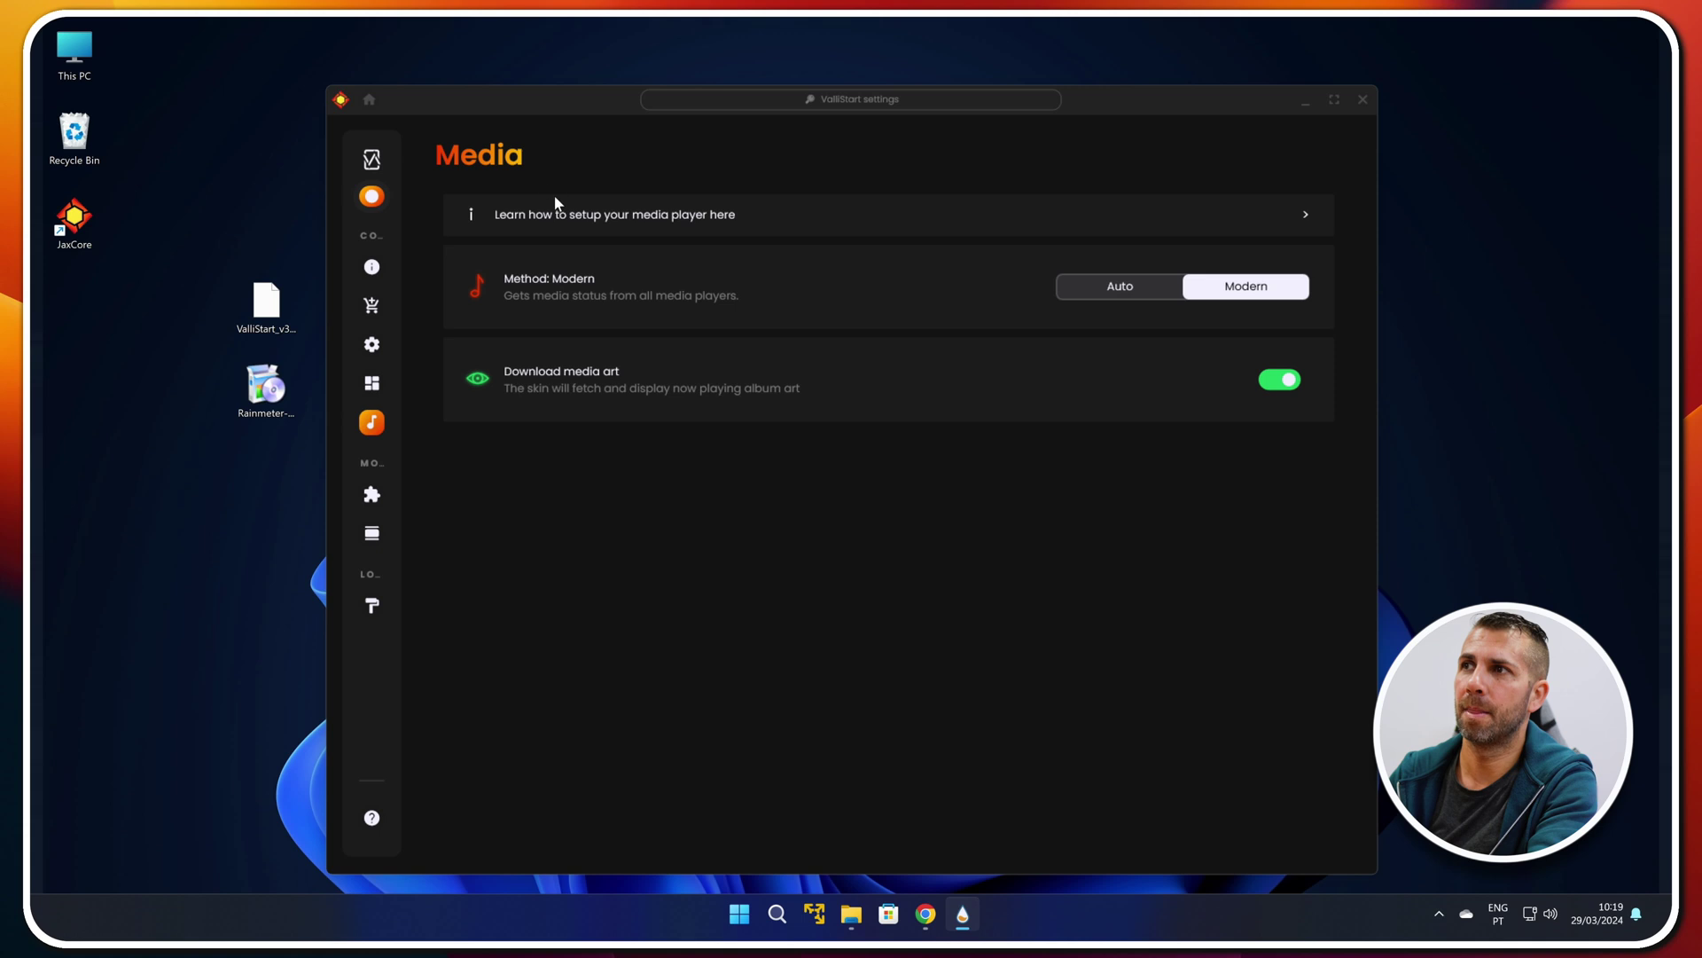
{"action": "left_click", "coordinate": [1216, 220]}
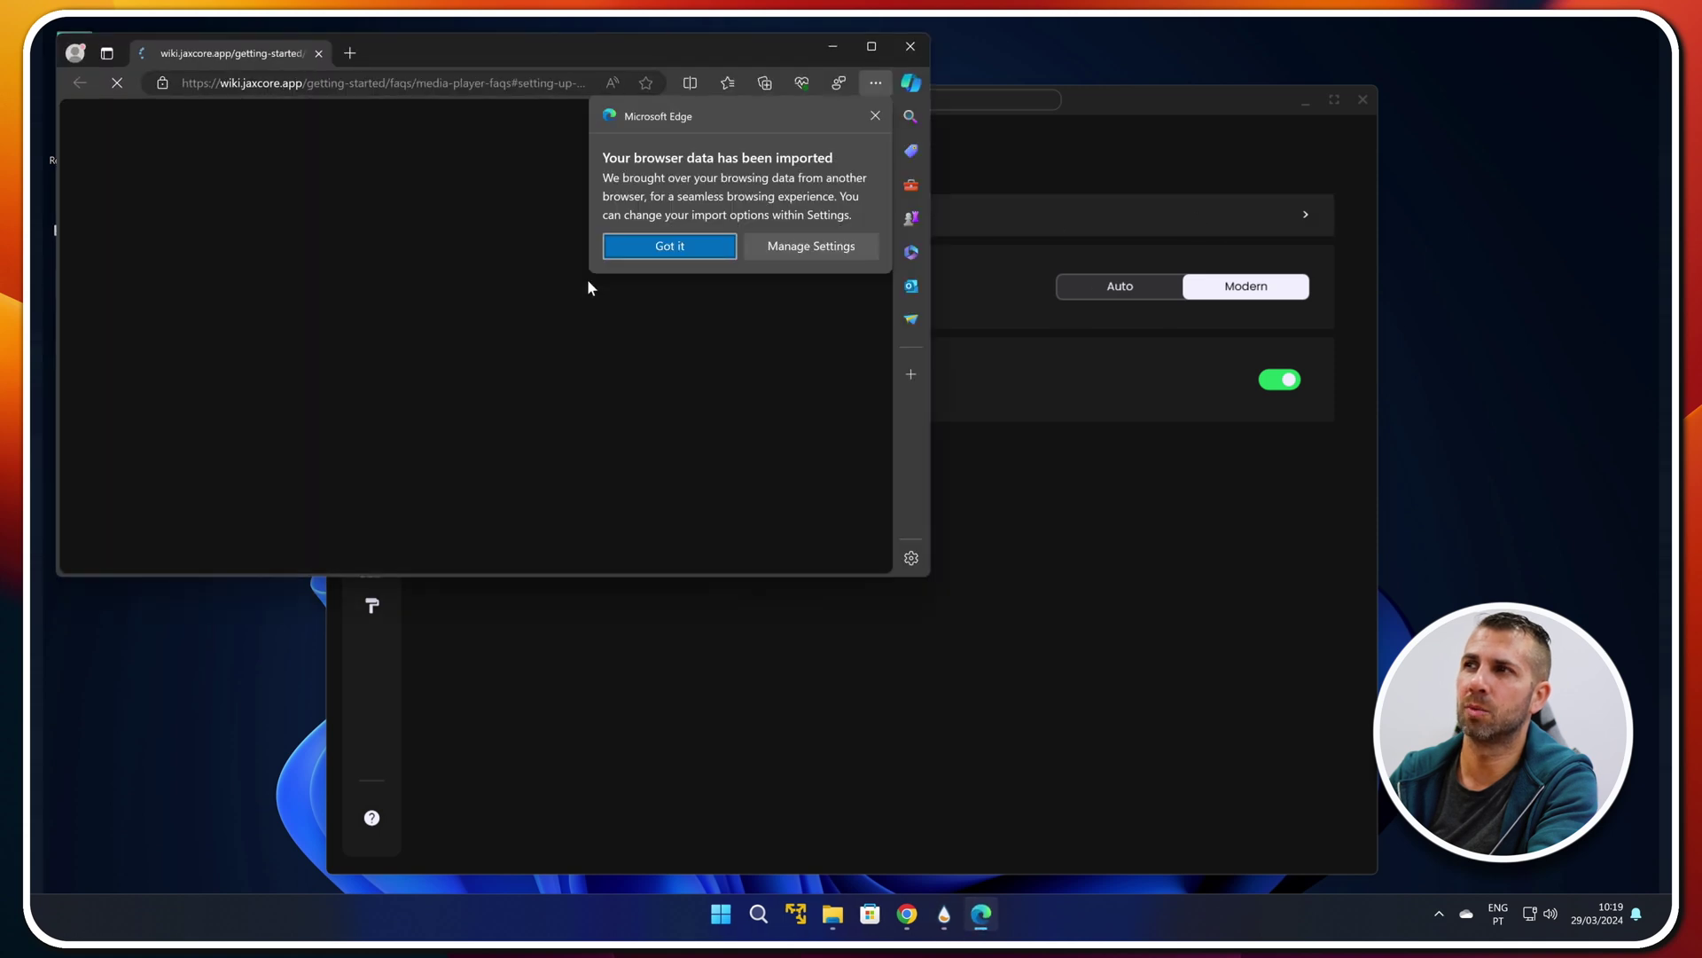
{"action": "left_click", "coordinate": [672, 246]}
{"action": "scroll", "coordinate": [452, 349], "scroll_direction": "down", "scroll_amount": 3}
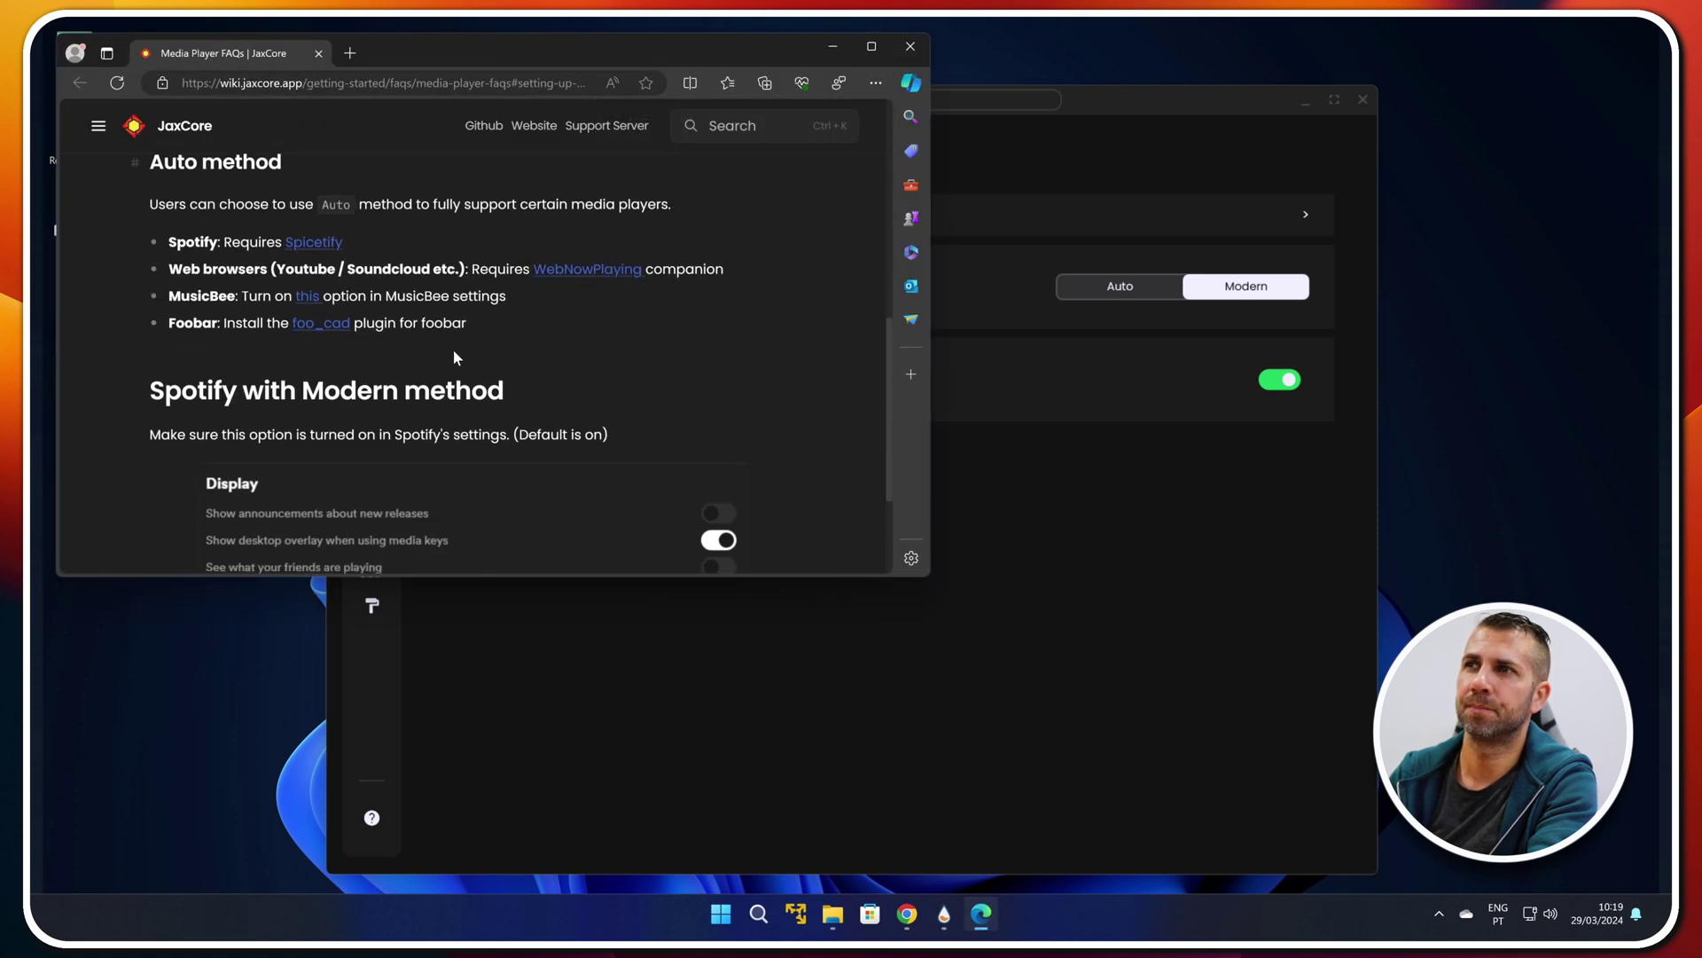
{"action": "scroll", "coordinate": [450, 352], "scroll_direction": "down", "scroll_amount": 2}
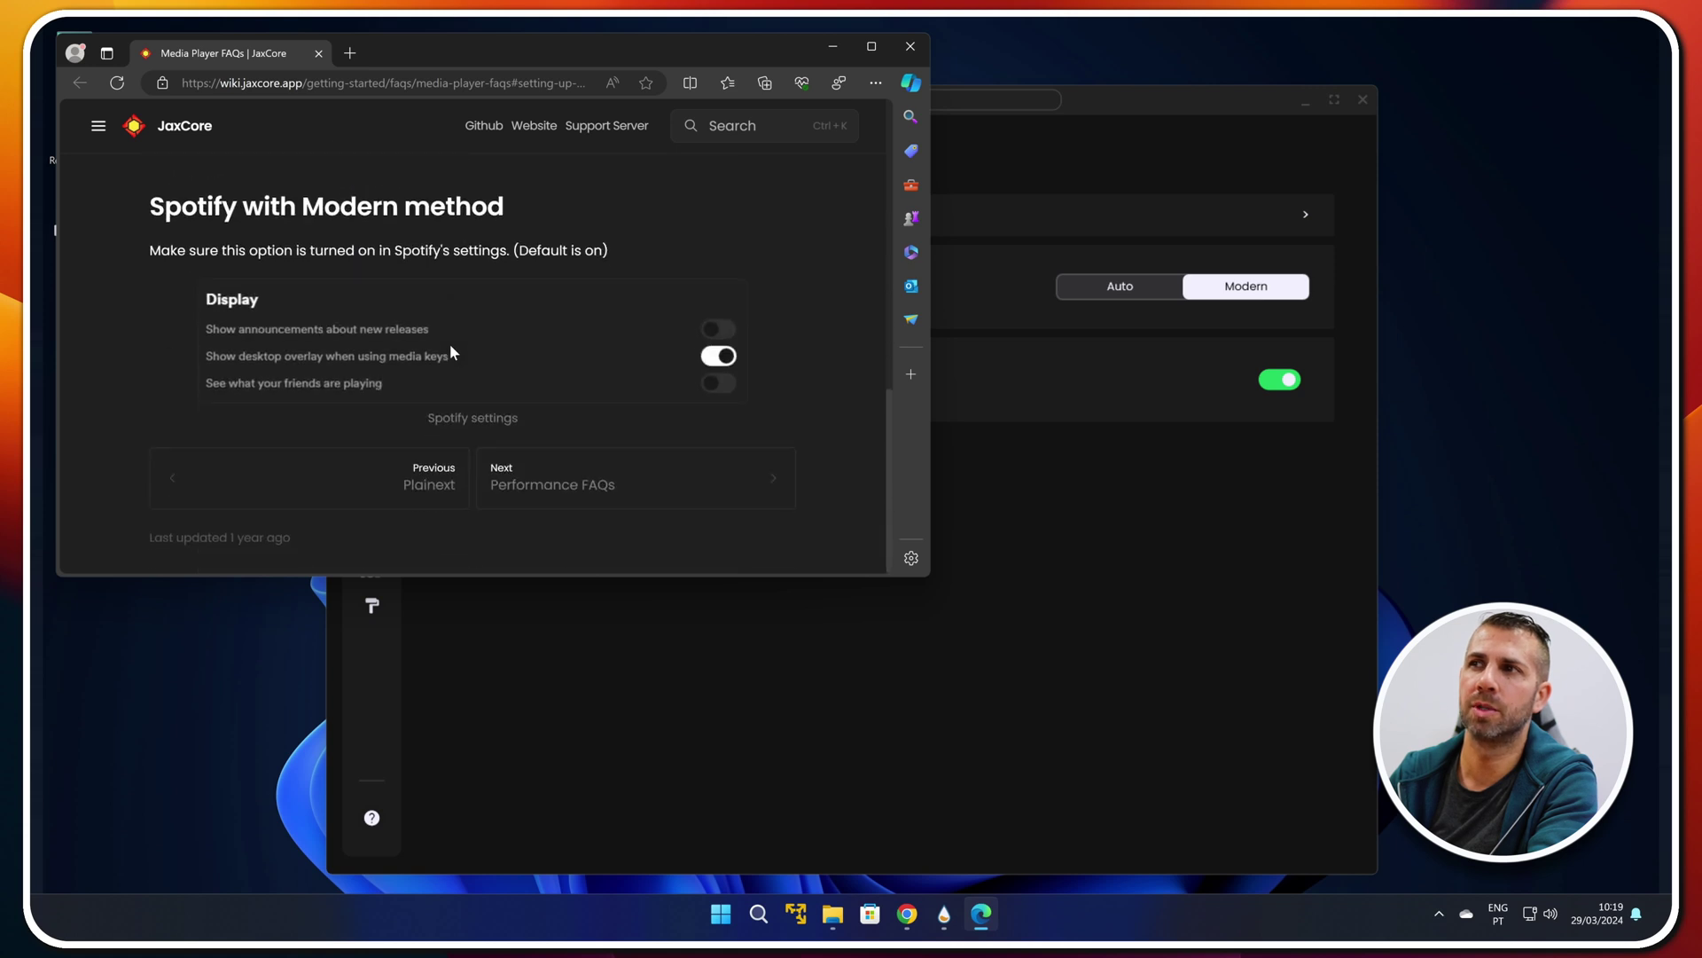
{"action": "scroll", "coordinate": [452, 352], "scroll_direction": "up", "scroll_amount": 10}
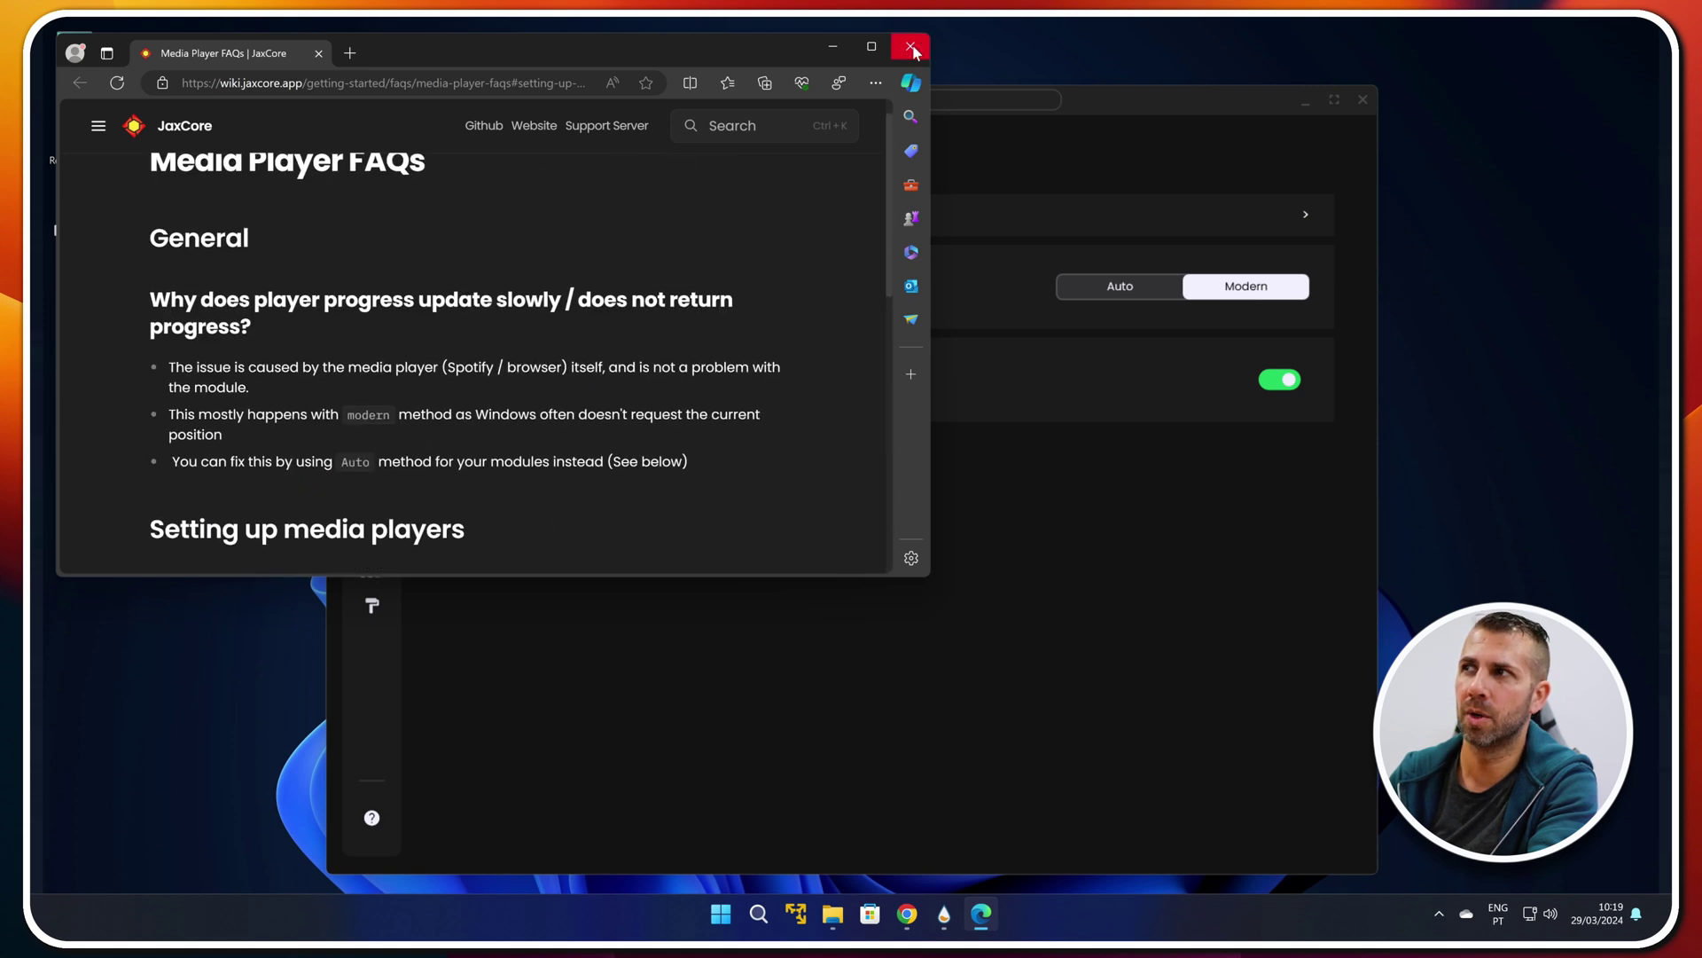
{"action": "left_click", "coordinate": [912, 48]}
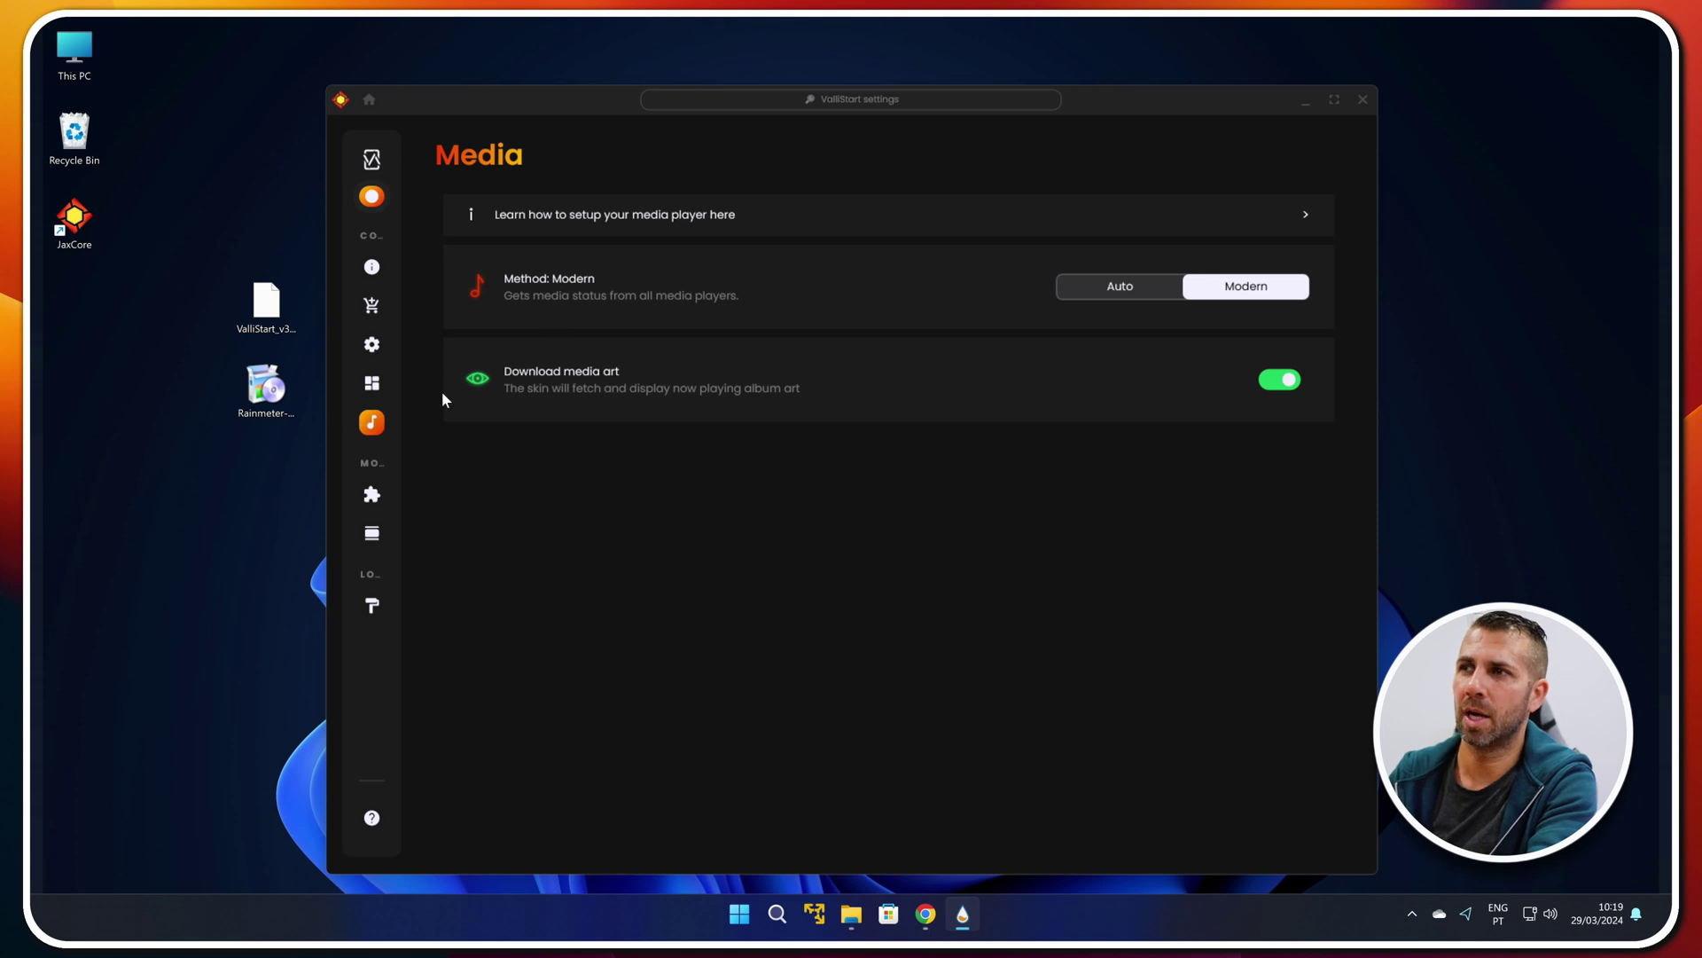
{"action": "mouse_move", "coordinate": [395, 426]}
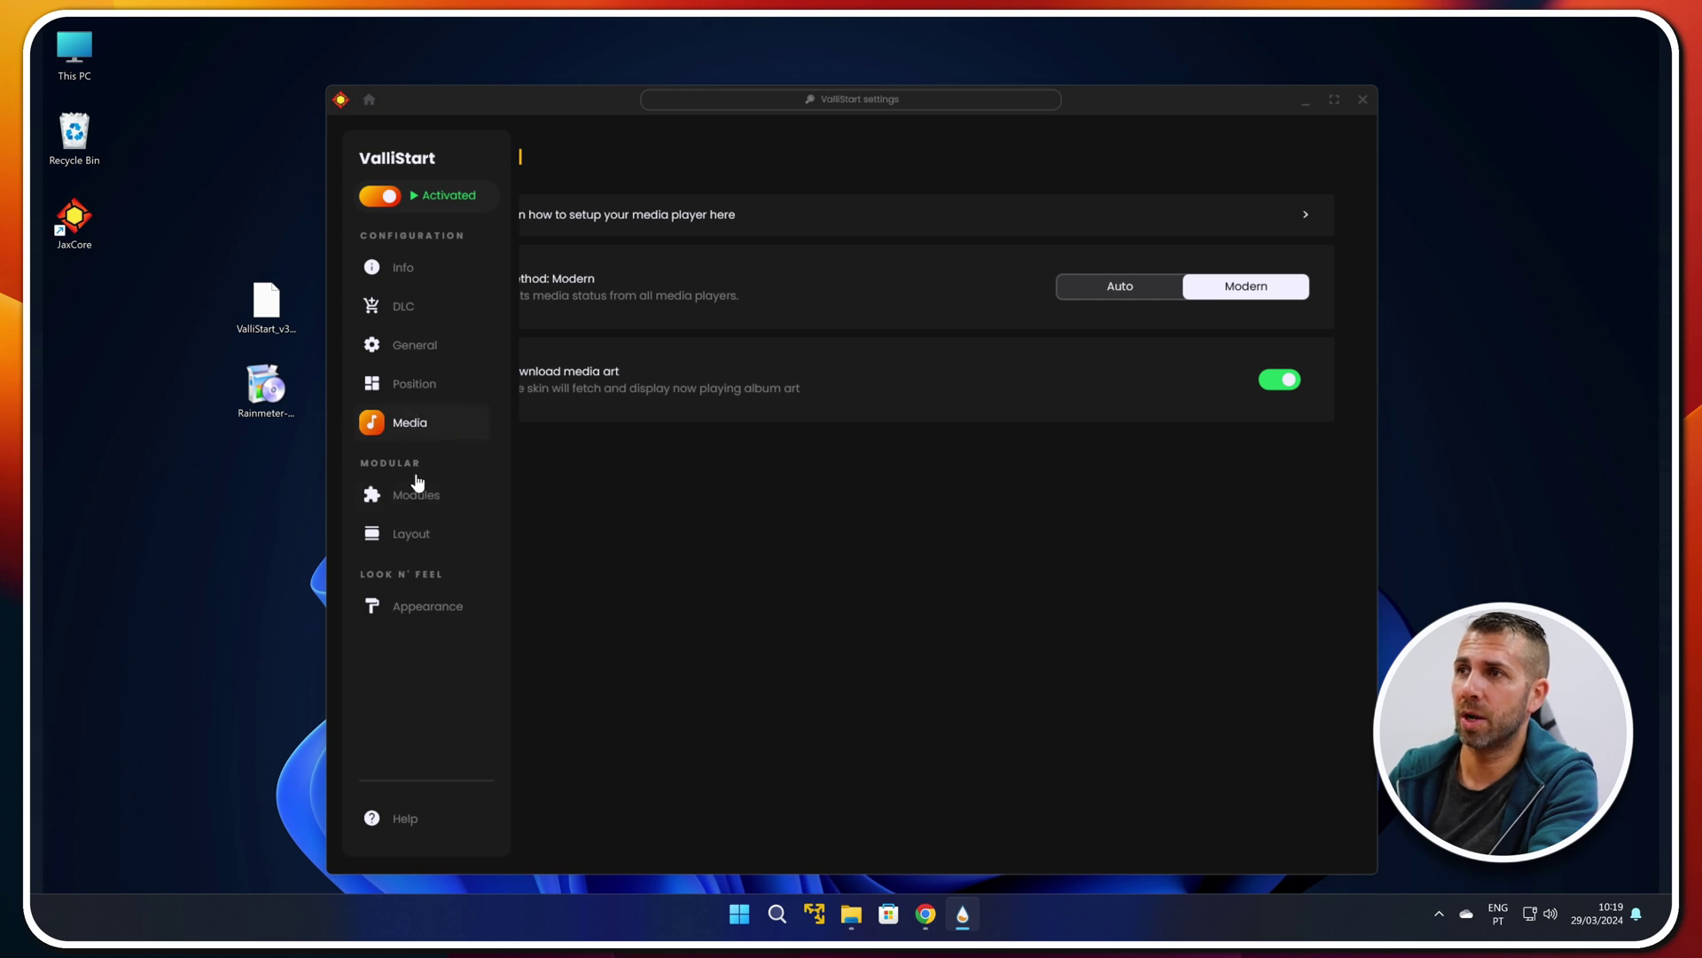
Look through ValliStart's list of start menu modules, from the header and search bar down to the connection module
{"action": "left_click", "coordinate": [414, 498]}
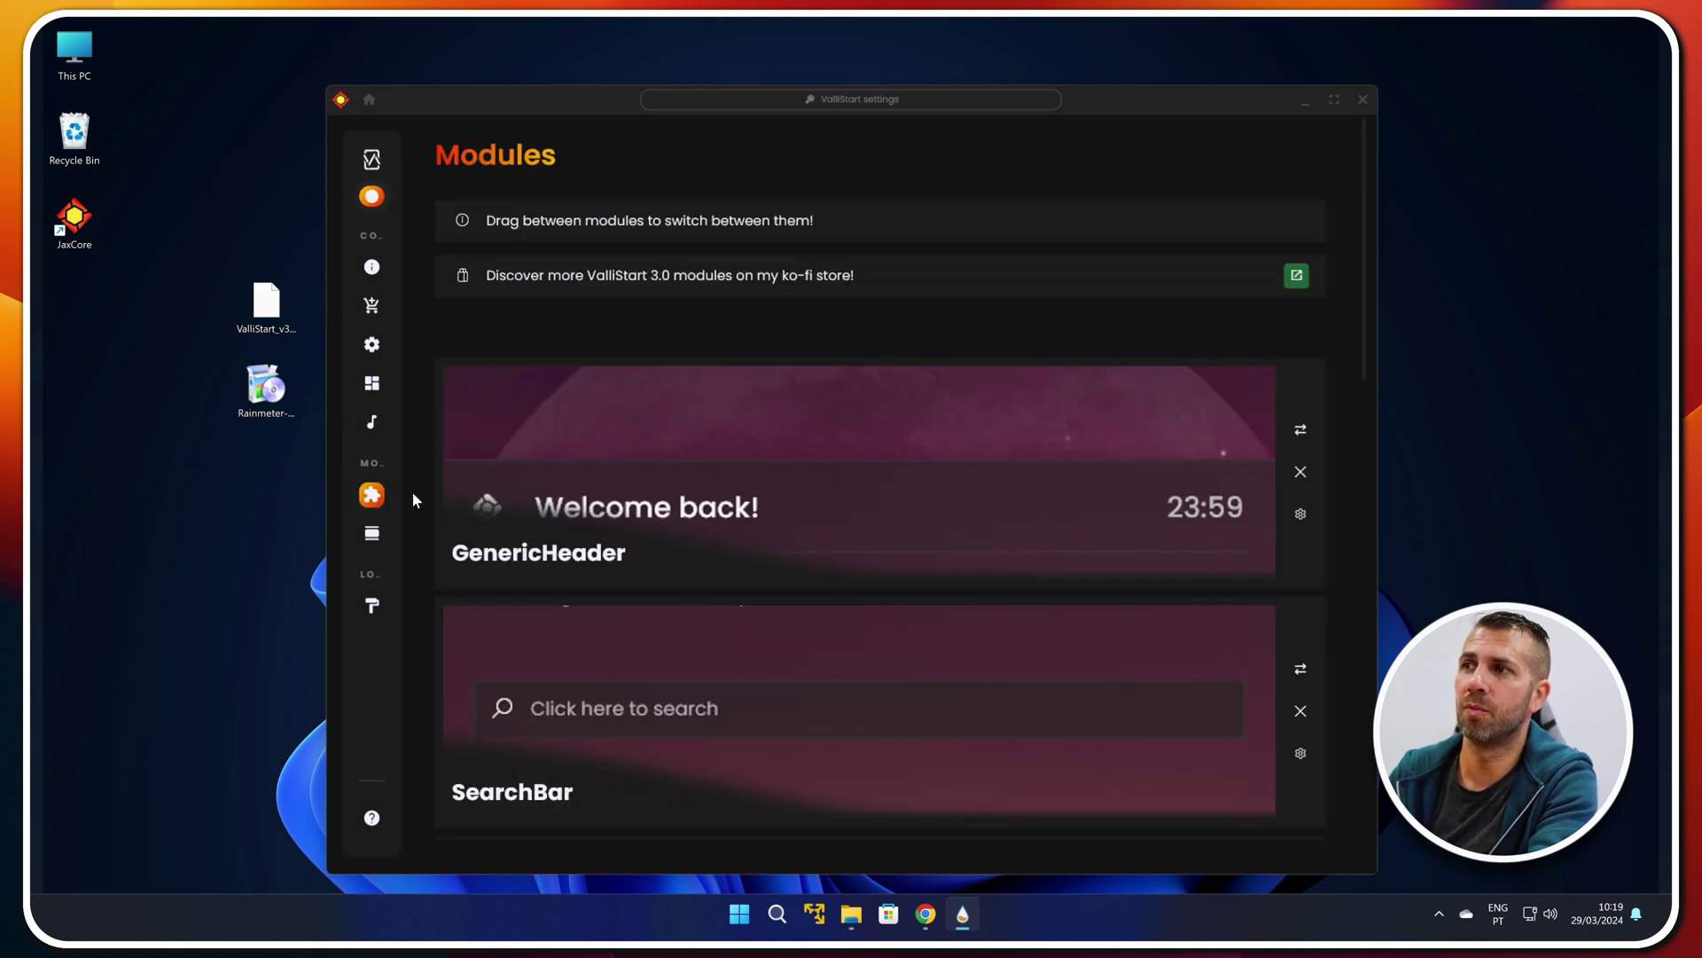
{"action": "scroll", "coordinate": [729, 463], "scroll_direction": "down", "scroll_amount": 3}
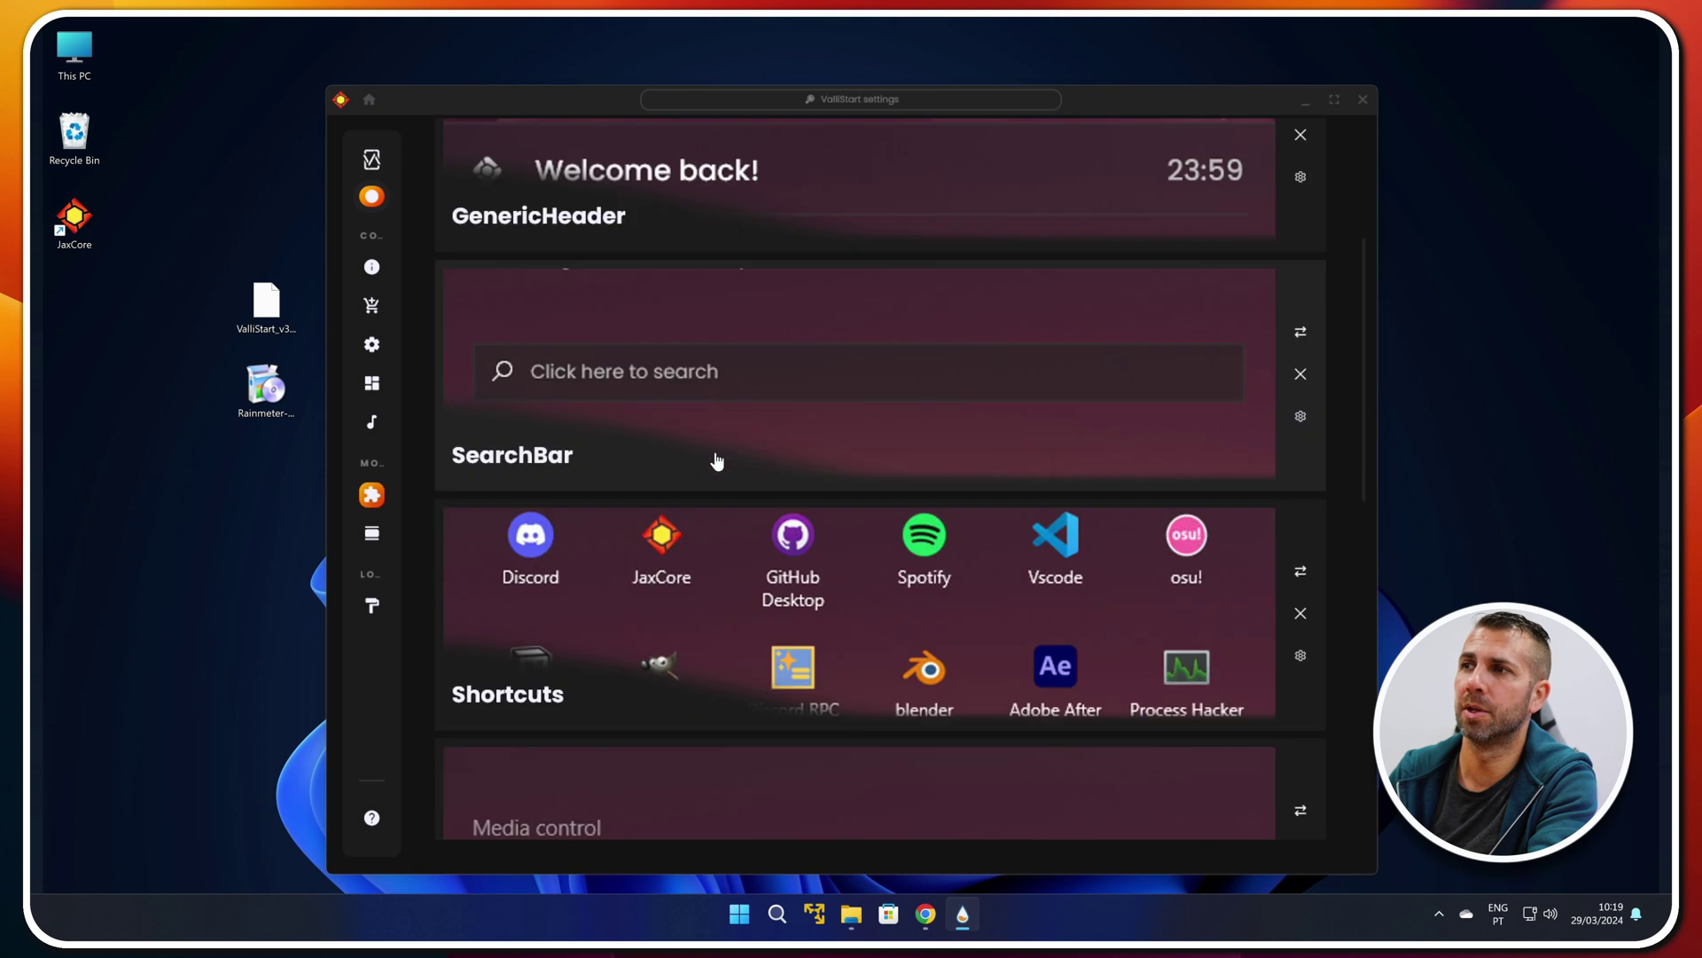
{"action": "scroll", "coordinate": [717, 459], "scroll_direction": "down", "scroll_amount": 4}
{"action": "scroll", "coordinate": [695, 486], "scroll_direction": "down", "scroll_amount": 1}
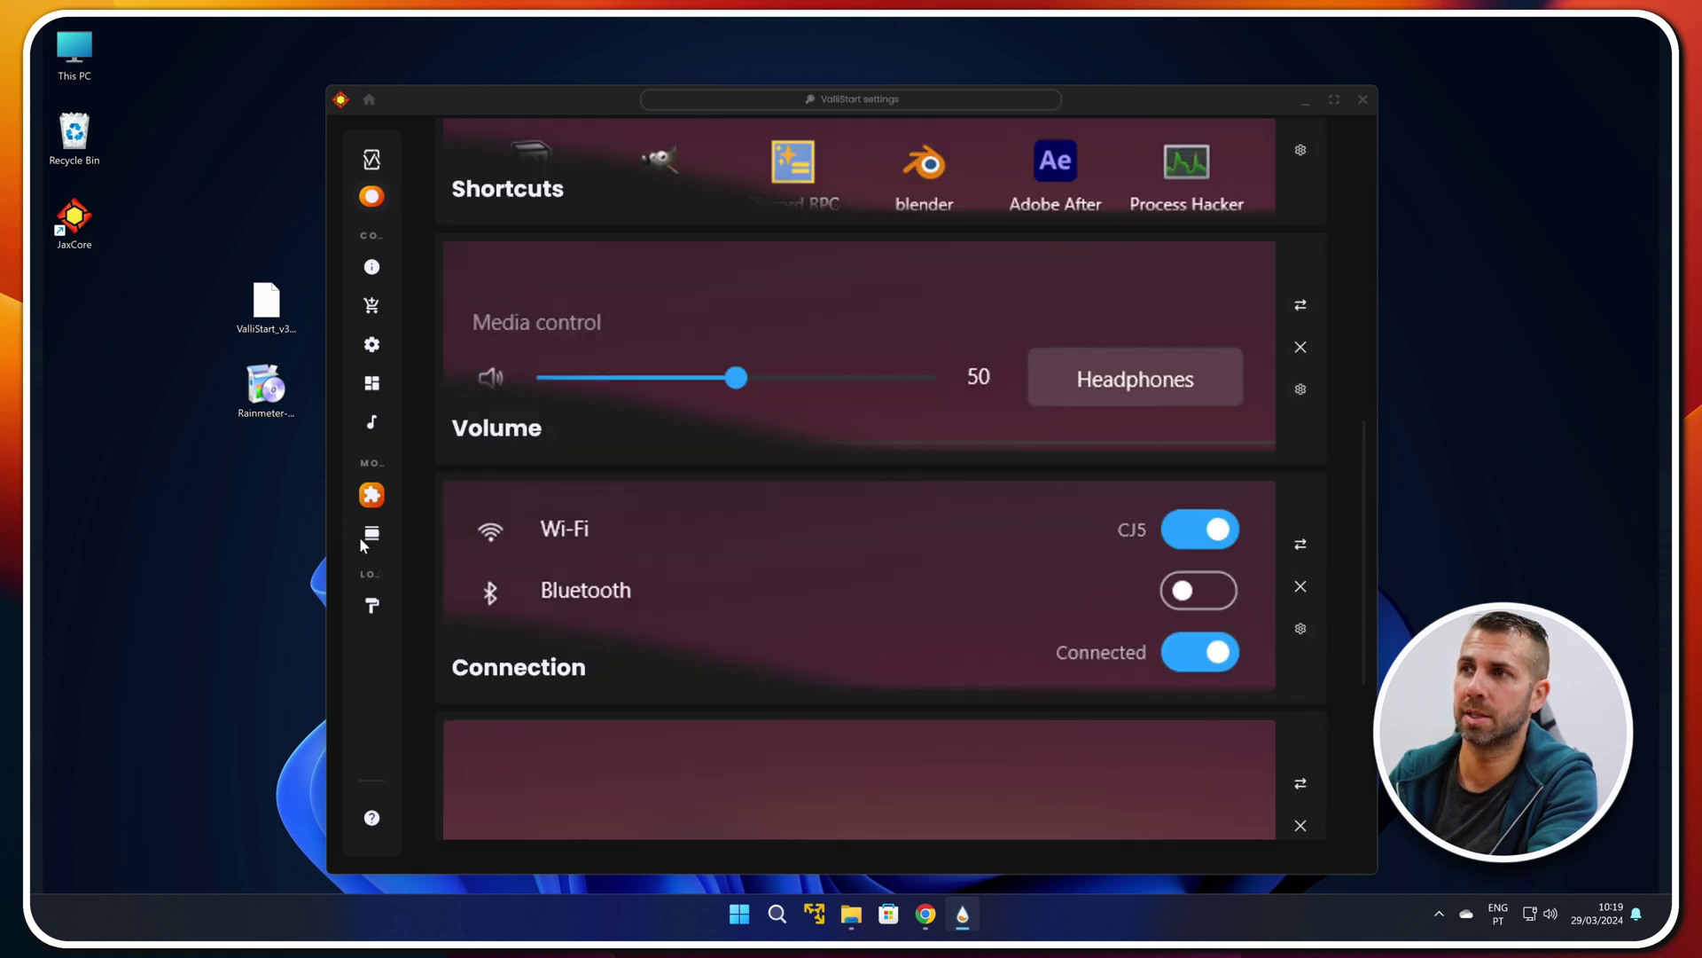
{"action": "mouse_move", "coordinate": [412, 534]}
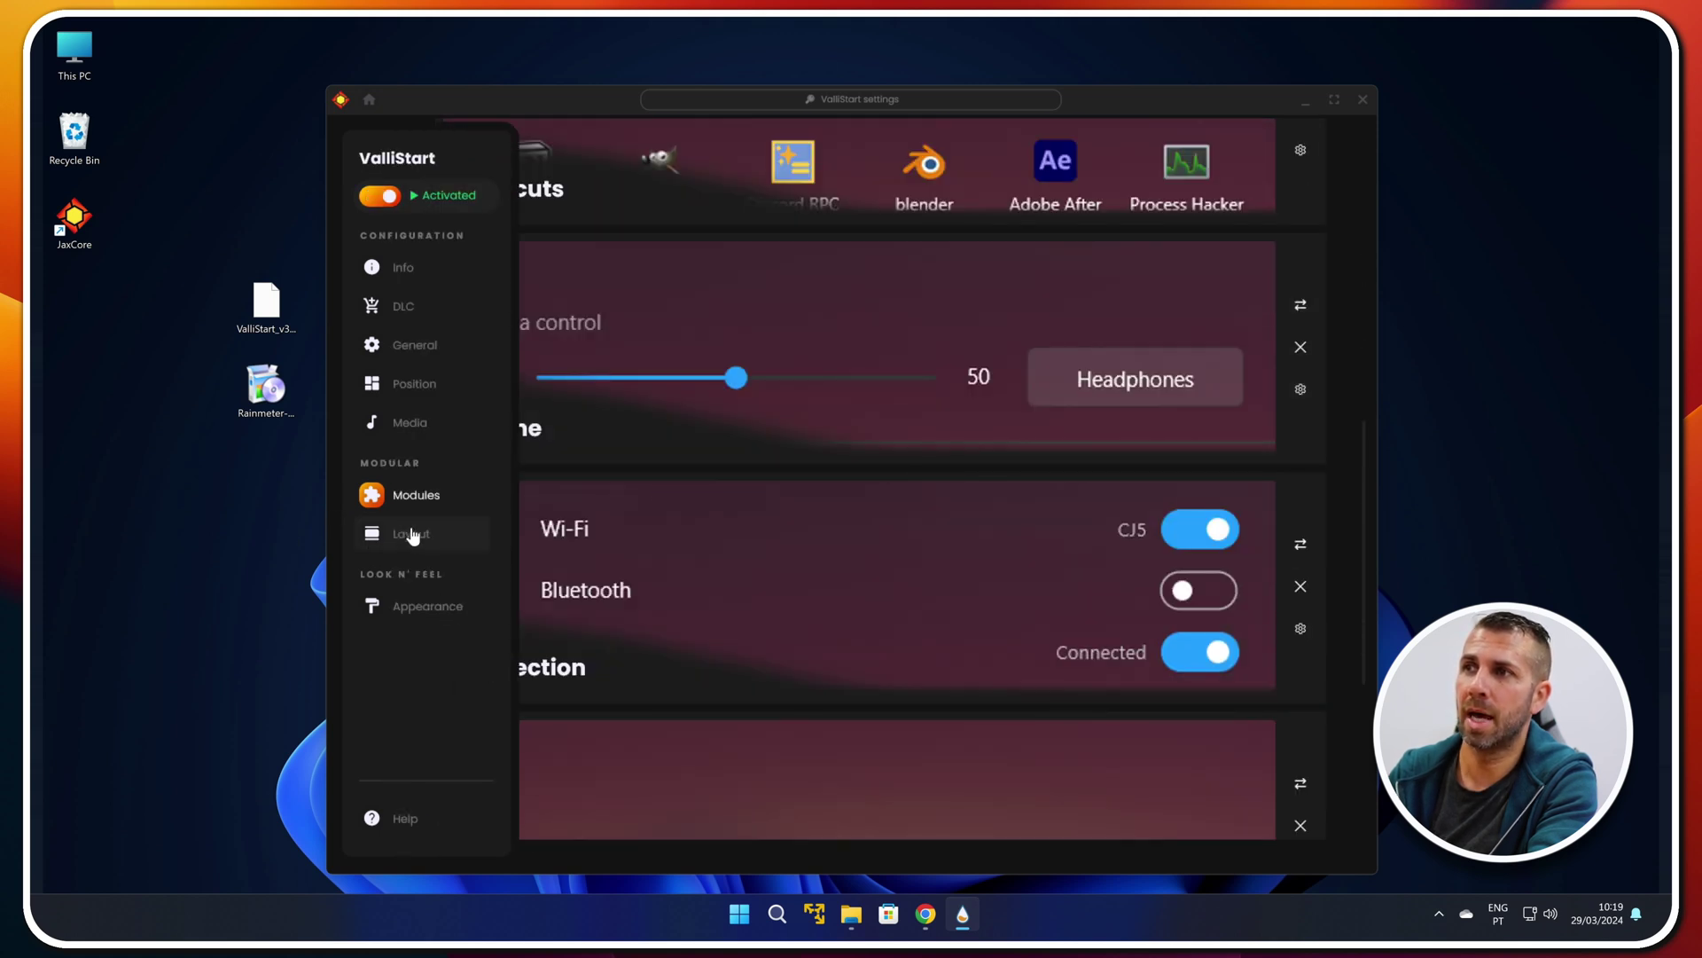
Review the dimensions and elements settings in ValliStart's appearance options
{"action": "left_click", "coordinate": [391, 605]}
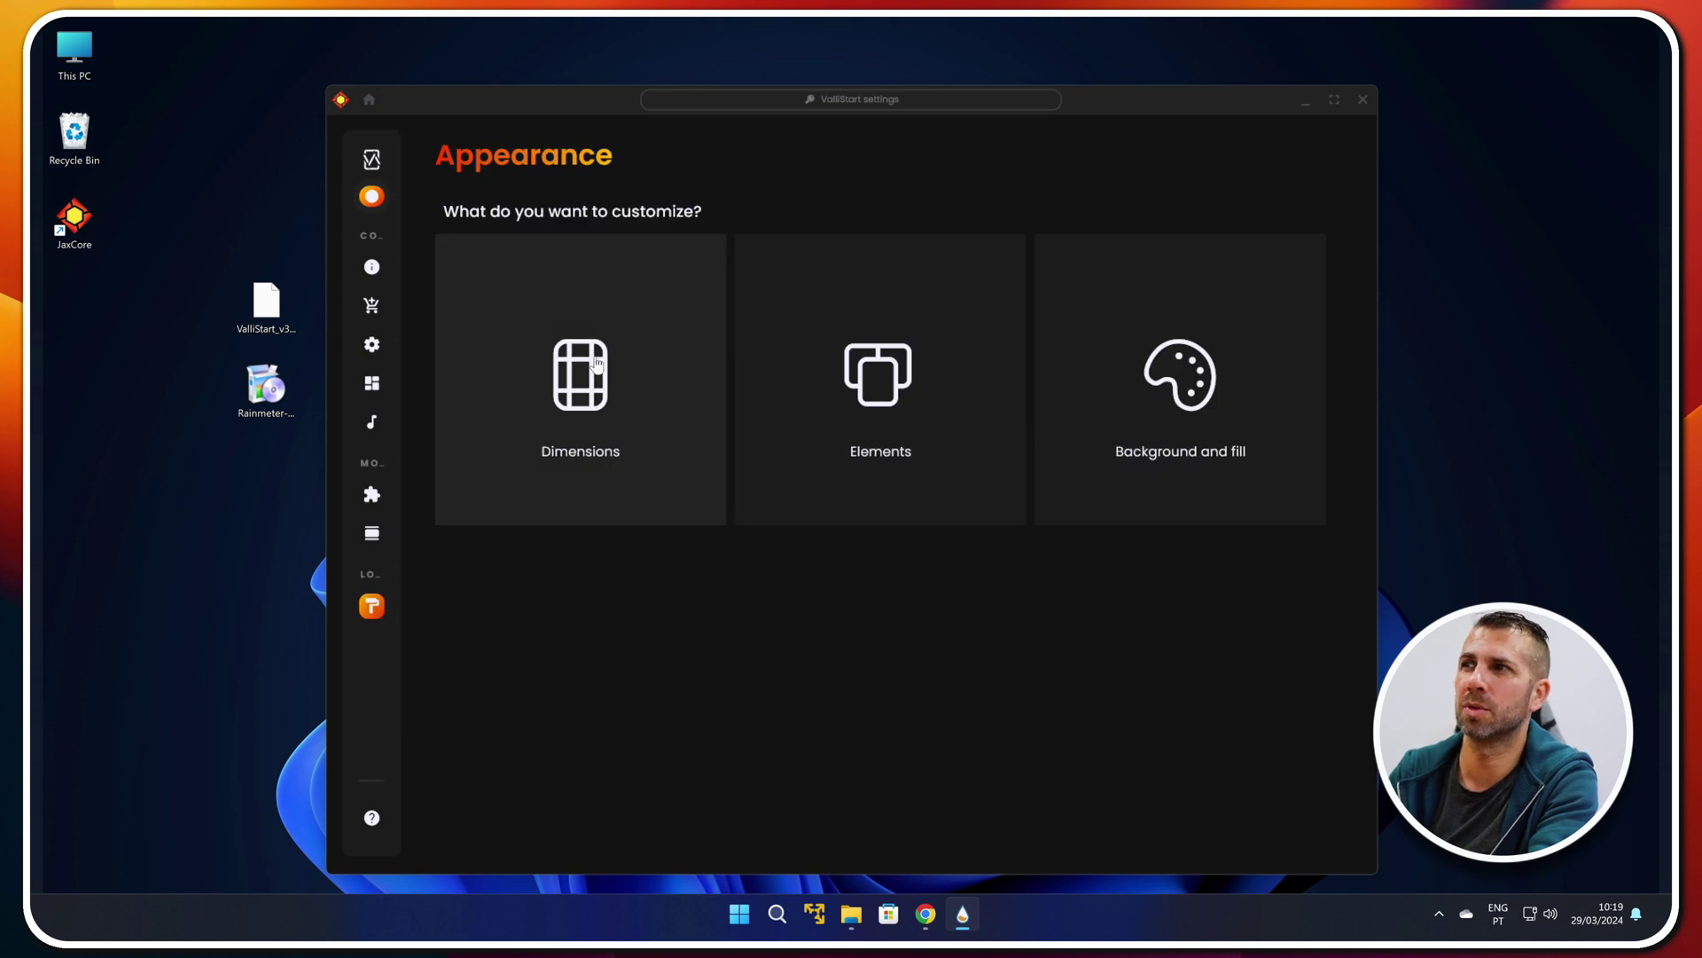
{"action": "left_click", "coordinate": [575, 375]}
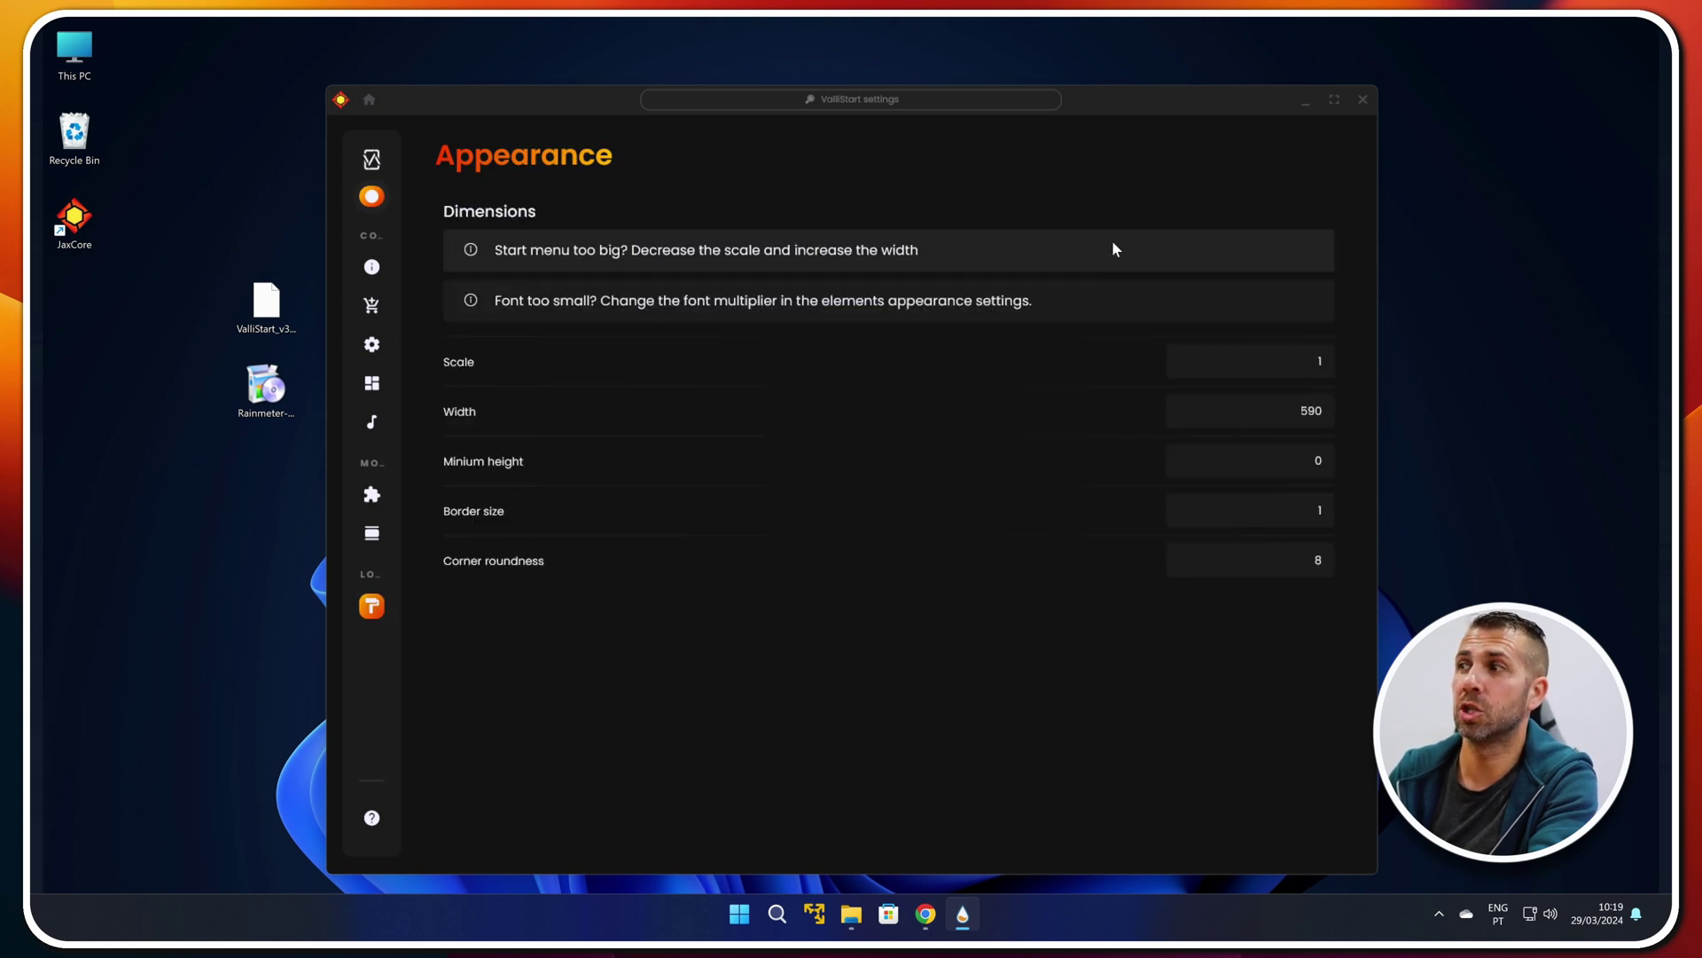
{"action": "left_click", "coordinate": [391, 605]}
{"action": "left_click", "coordinate": [992, 372]}
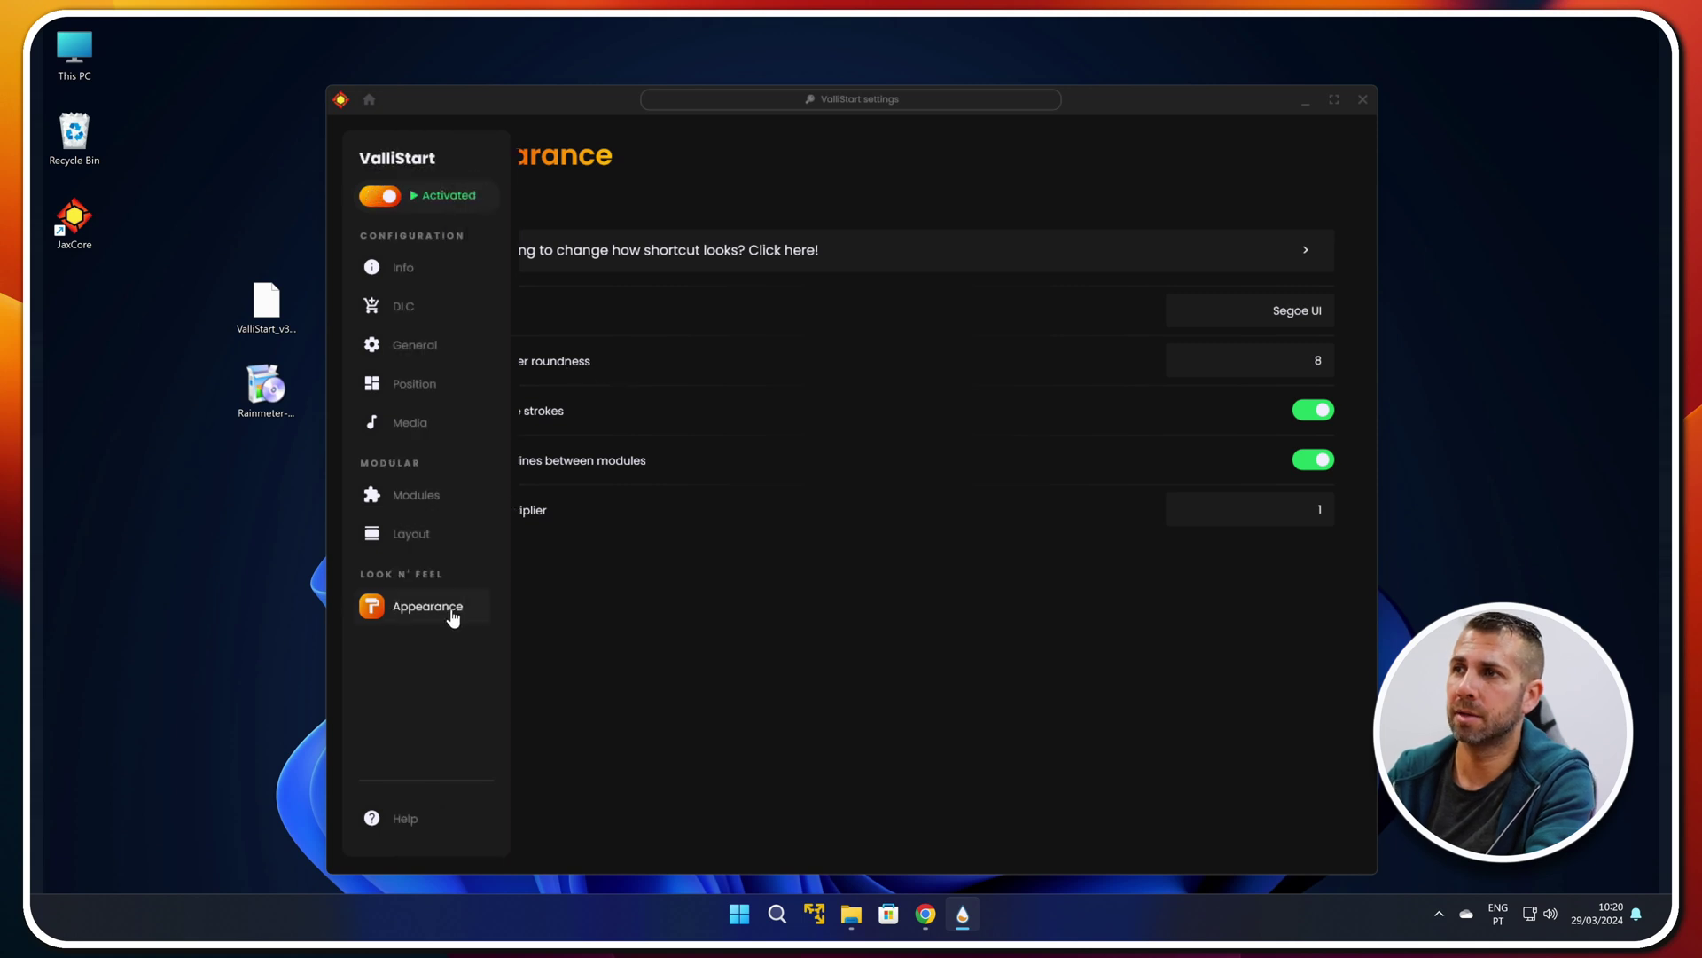
Examine the background and fill appearance settings, including background blending, blur, opacity and the color options
{"action": "left_click", "coordinate": [452, 612]}
{"action": "left_click", "coordinate": [1182, 361]}
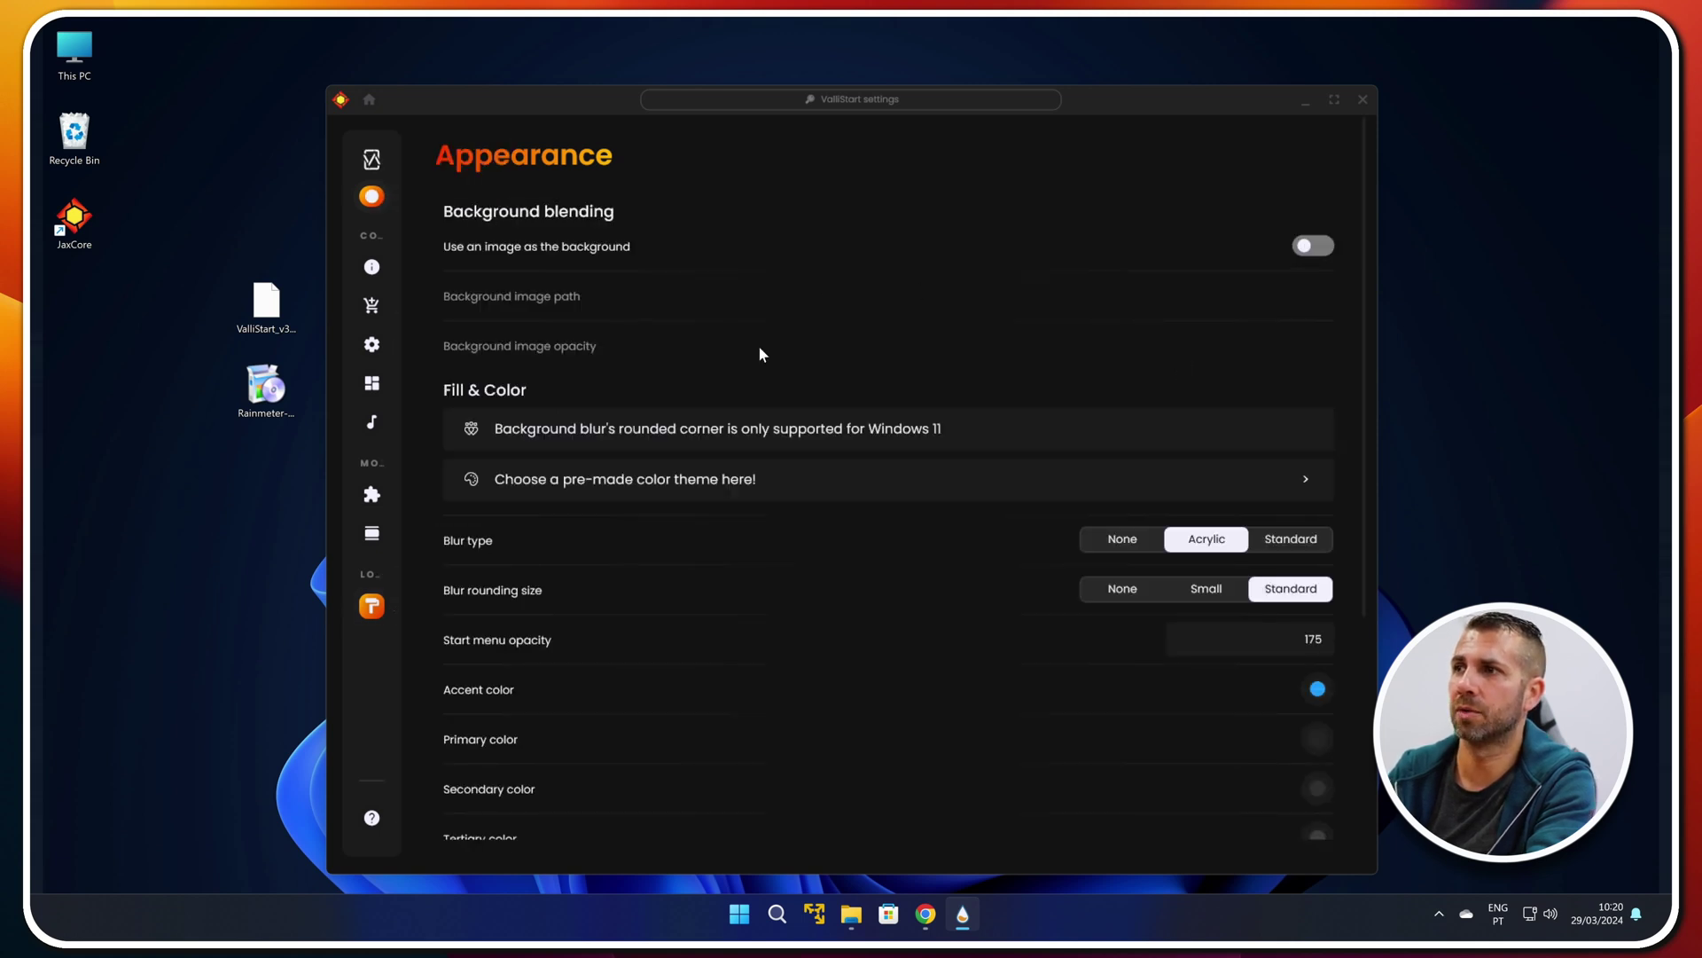
{"action": "scroll", "coordinate": [809, 383], "scroll_direction": "down", "scroll_amount": 2}
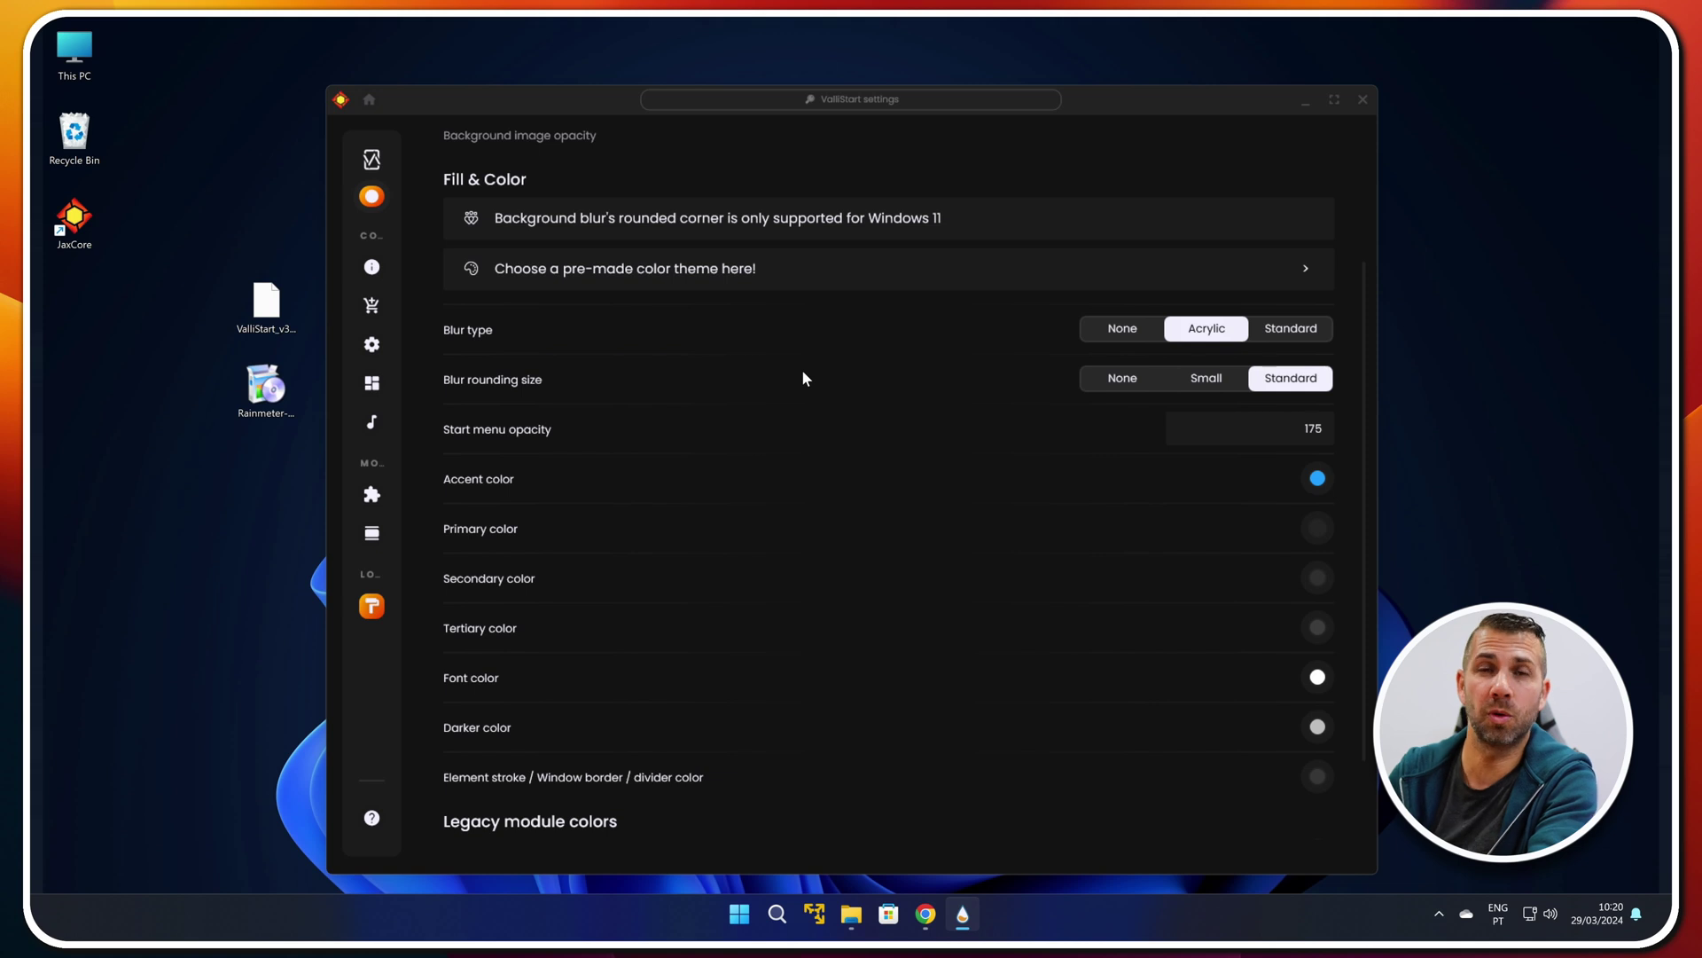
{"action": "scroll", "coordinate": [886, 354], "scroll_direction": "down", "scroll_amount": 1}
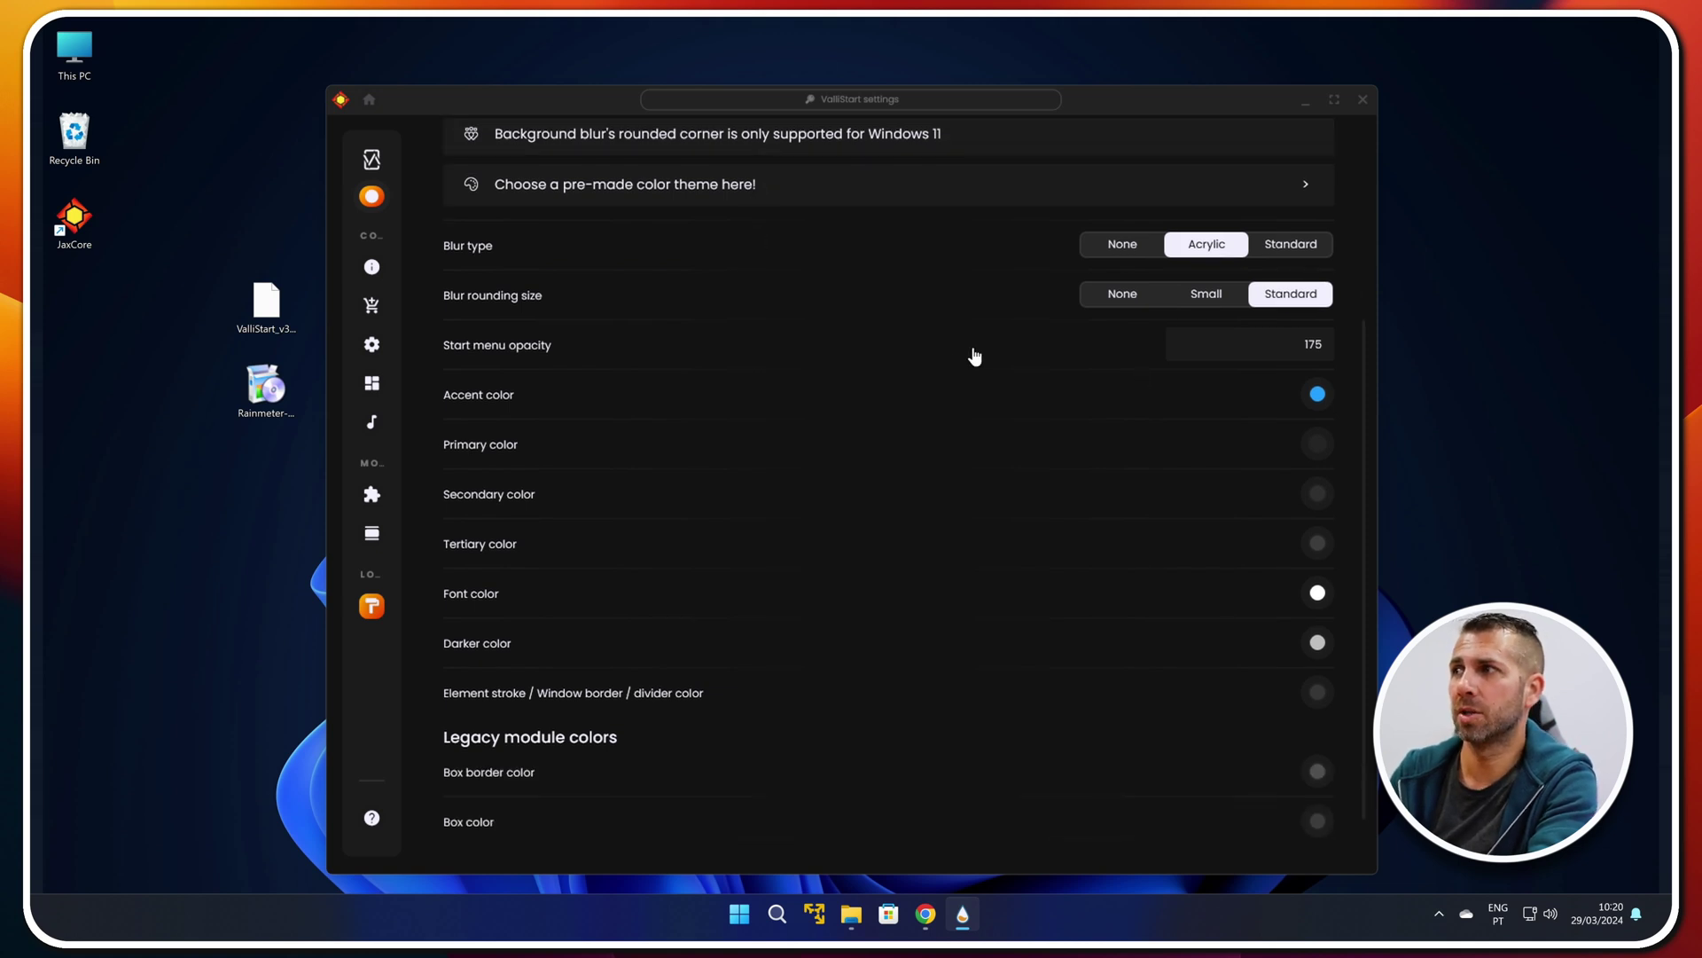
{"action": "scroll", "coordinate": [975, 356], "scroll_direction": "down", "scroll_amount": 1}
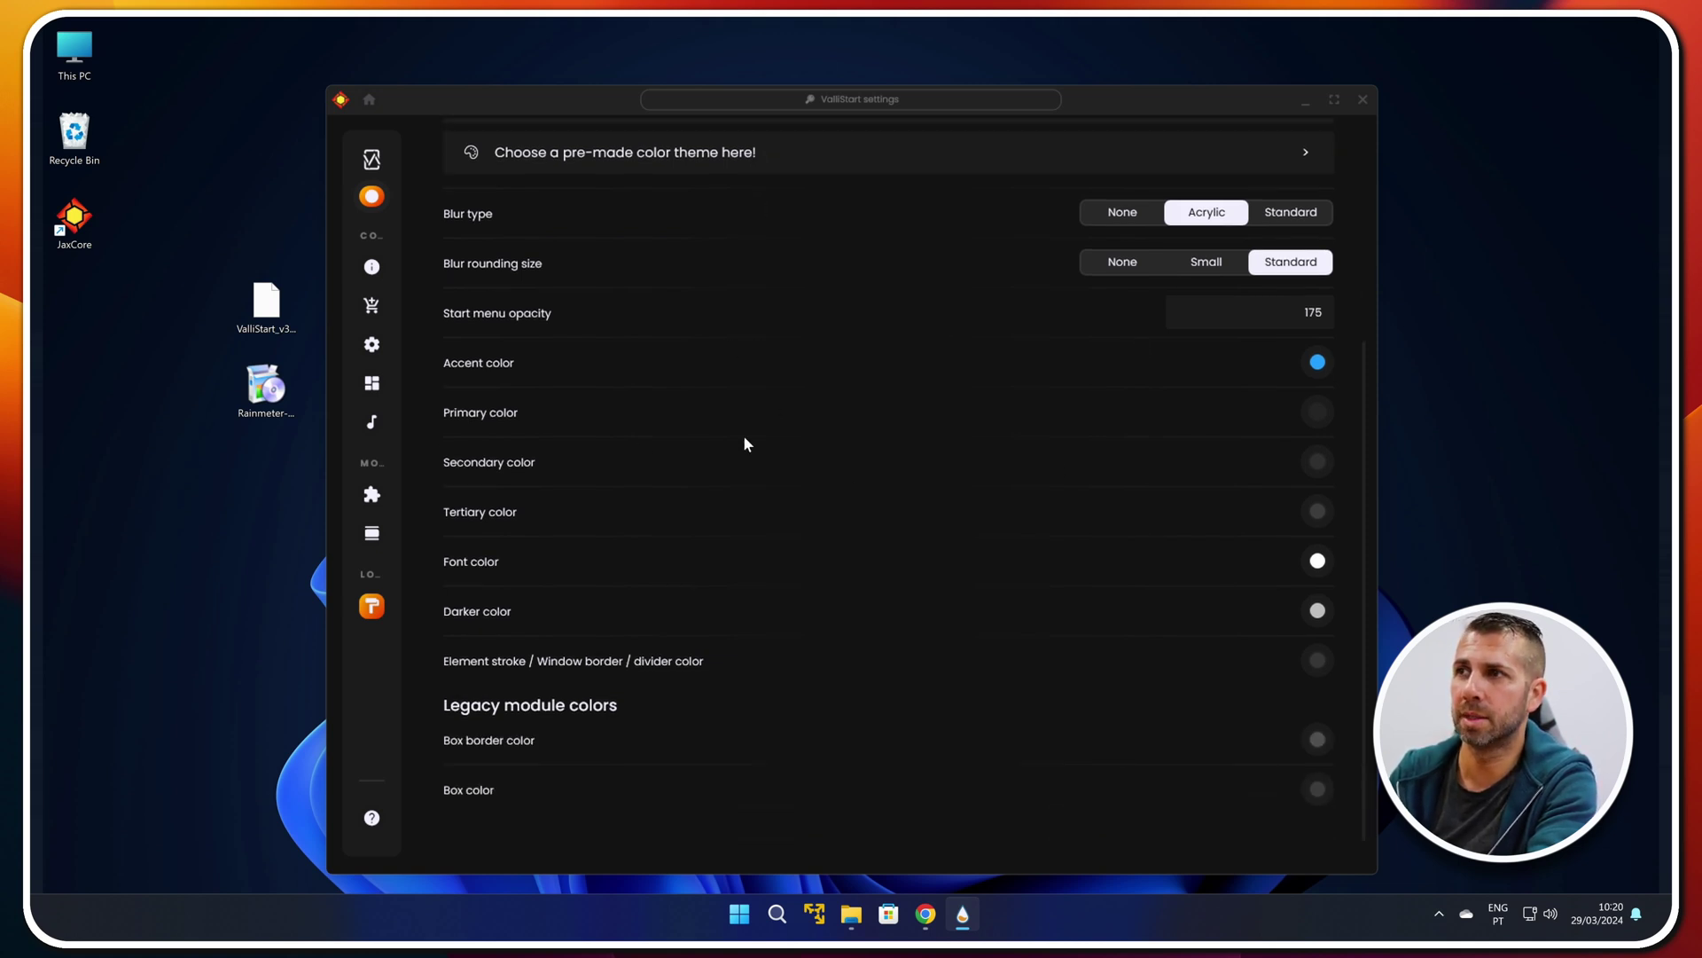
{"action": "scroll", "coordinate": [745, 439], "scroll_direction": "up", "scroll_amount": 2}
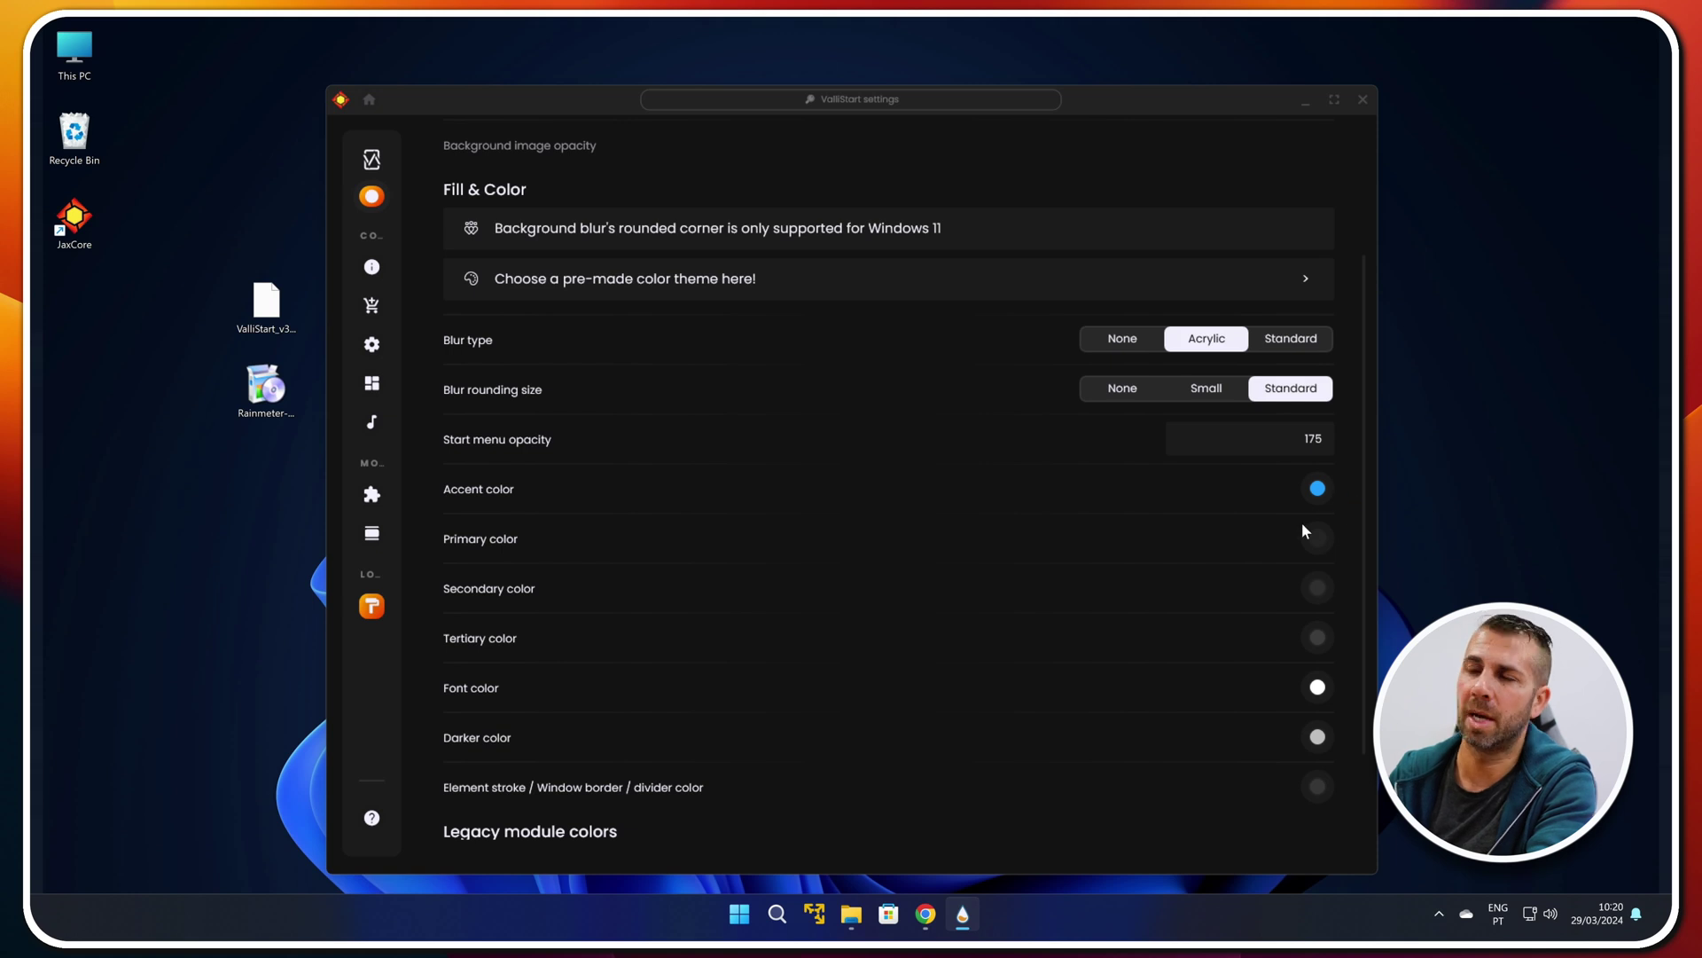
{"action": "scroll", "coordinate": [570, 413], "scroll_direction": "up", "scroll_amount": 1}
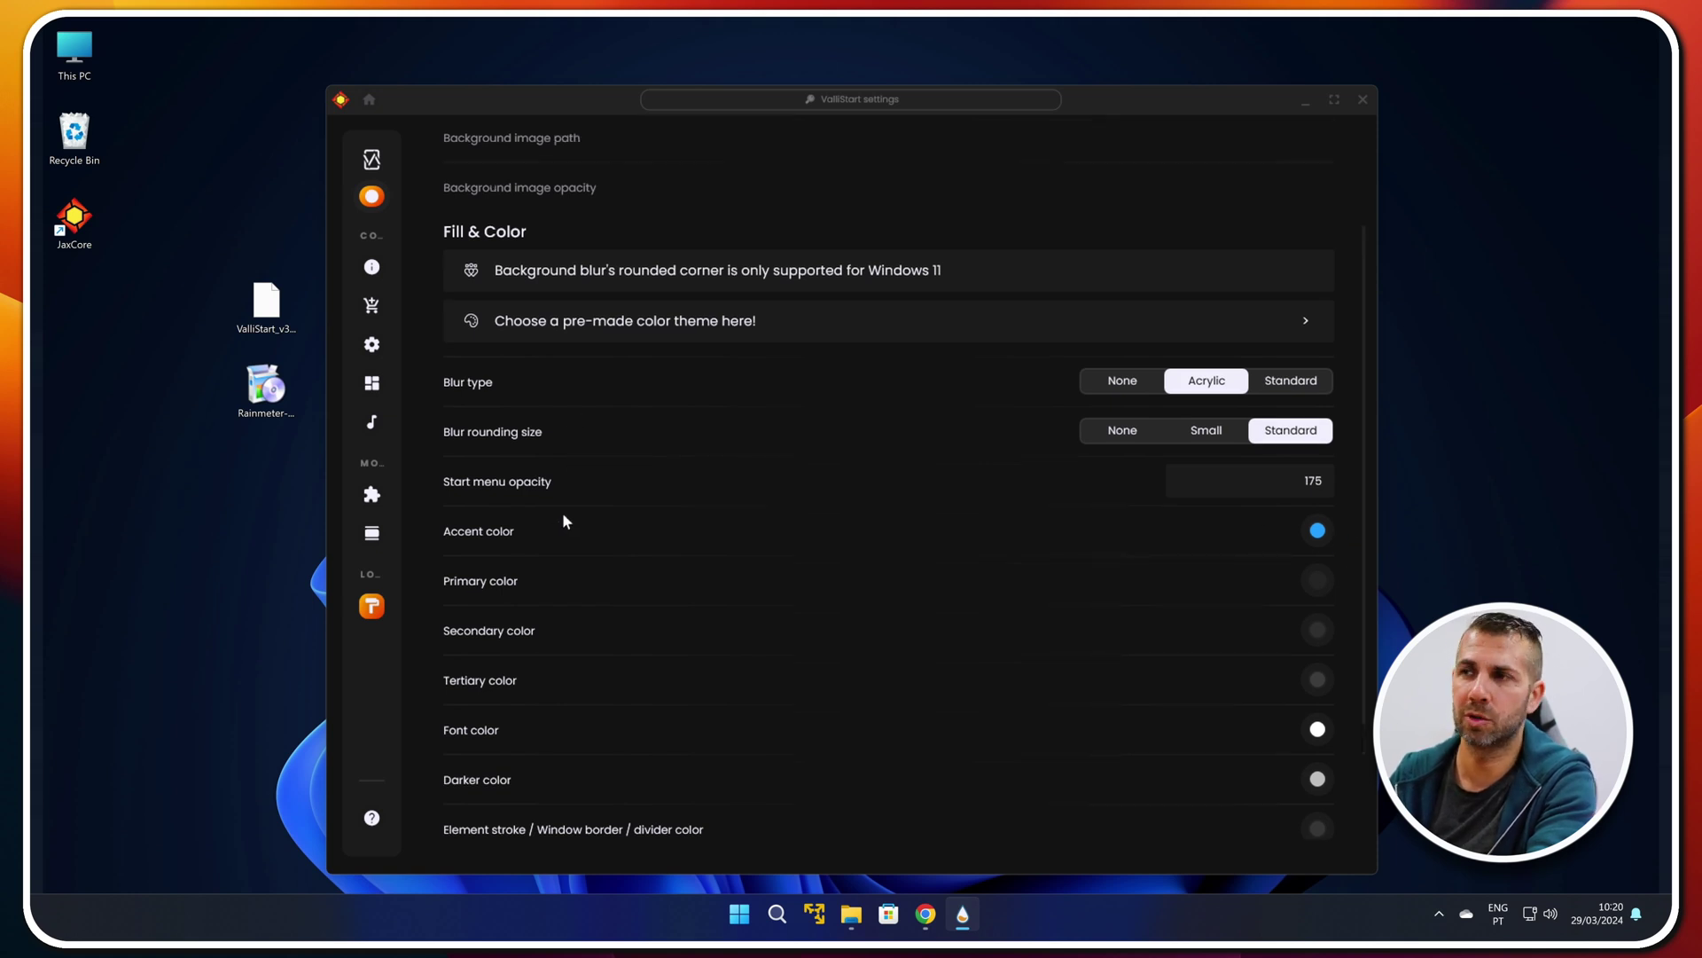
{"action": "scroll", "coordinate": [559, 510], "scroll_direction": "up", "scroll_amount": 3}
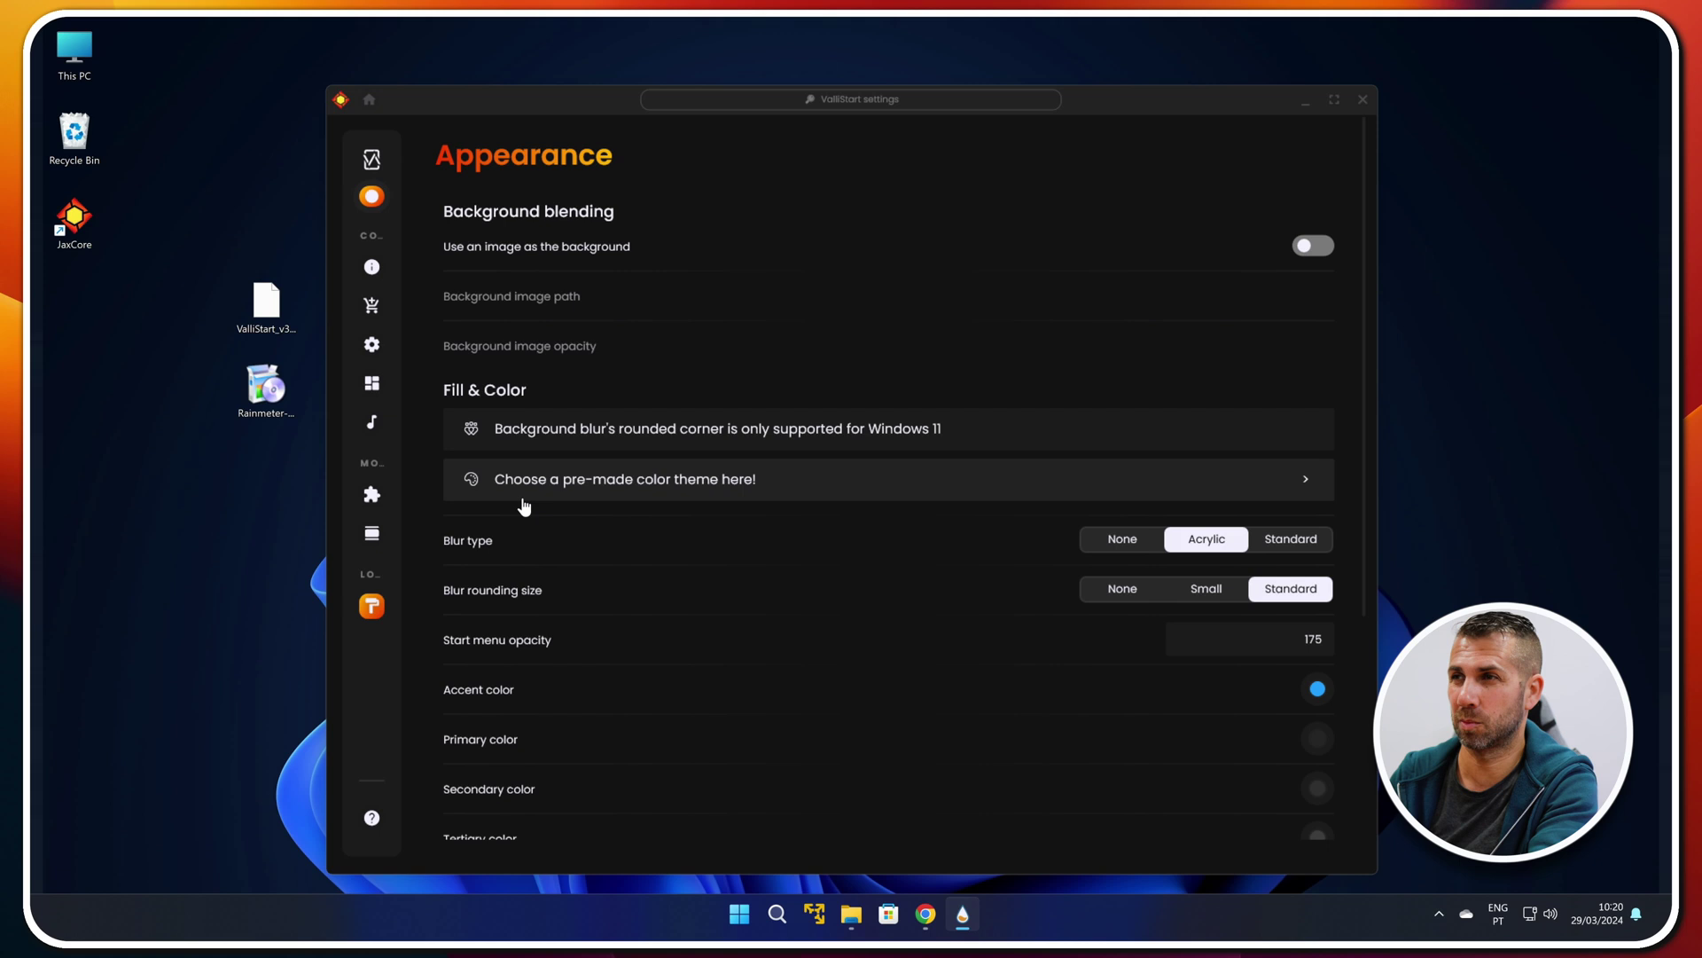
{"action": "mouse_move", "coordinate": [501, 483]}
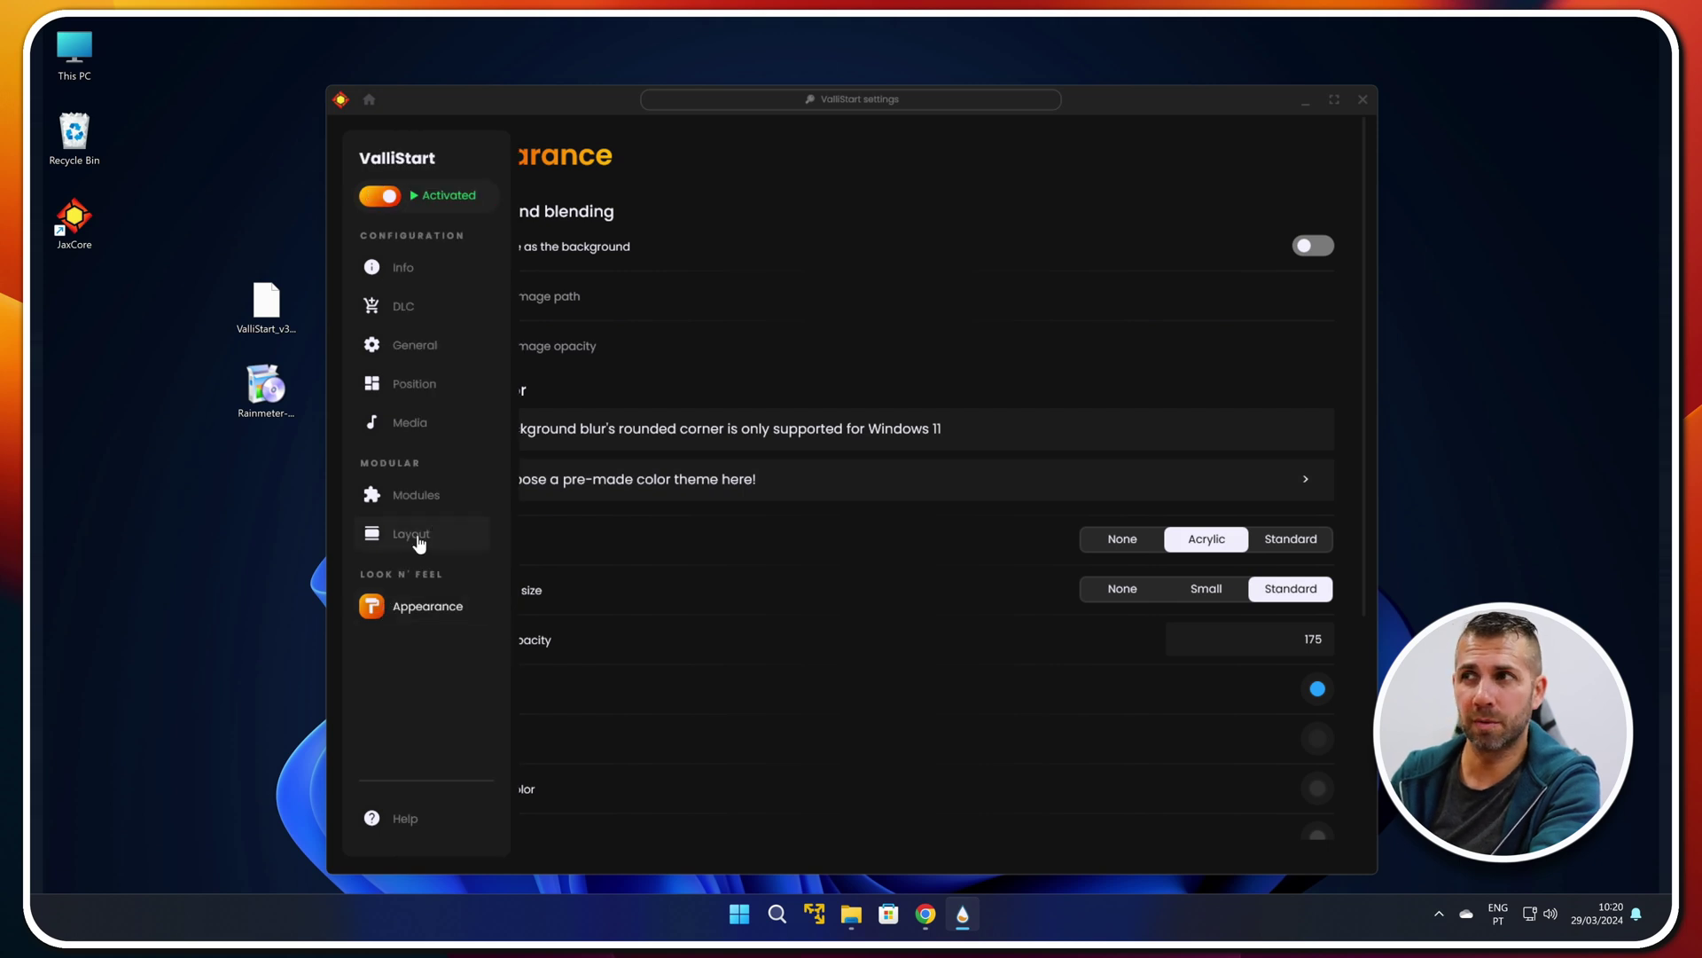
Minimize the settings window, test the pinned Browser shortcut from the start menu and close the launched browser
{"action": "left_click", "coordinate": [1307, 101]}
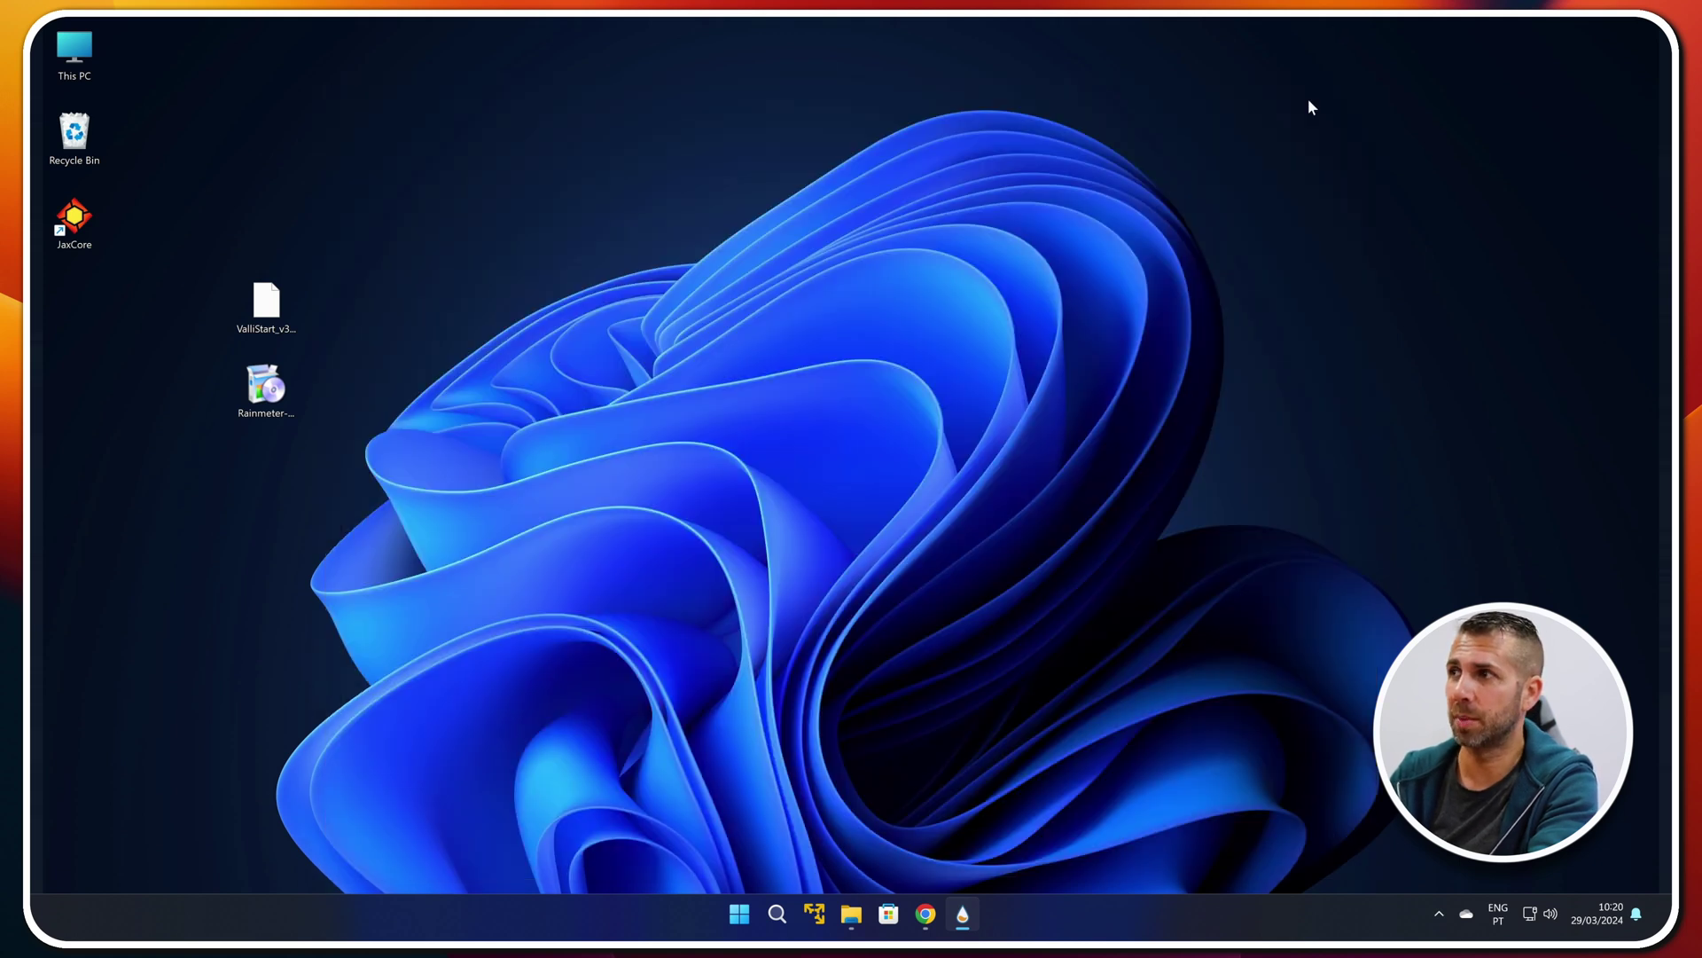
{"action": "key", "text": "super"}
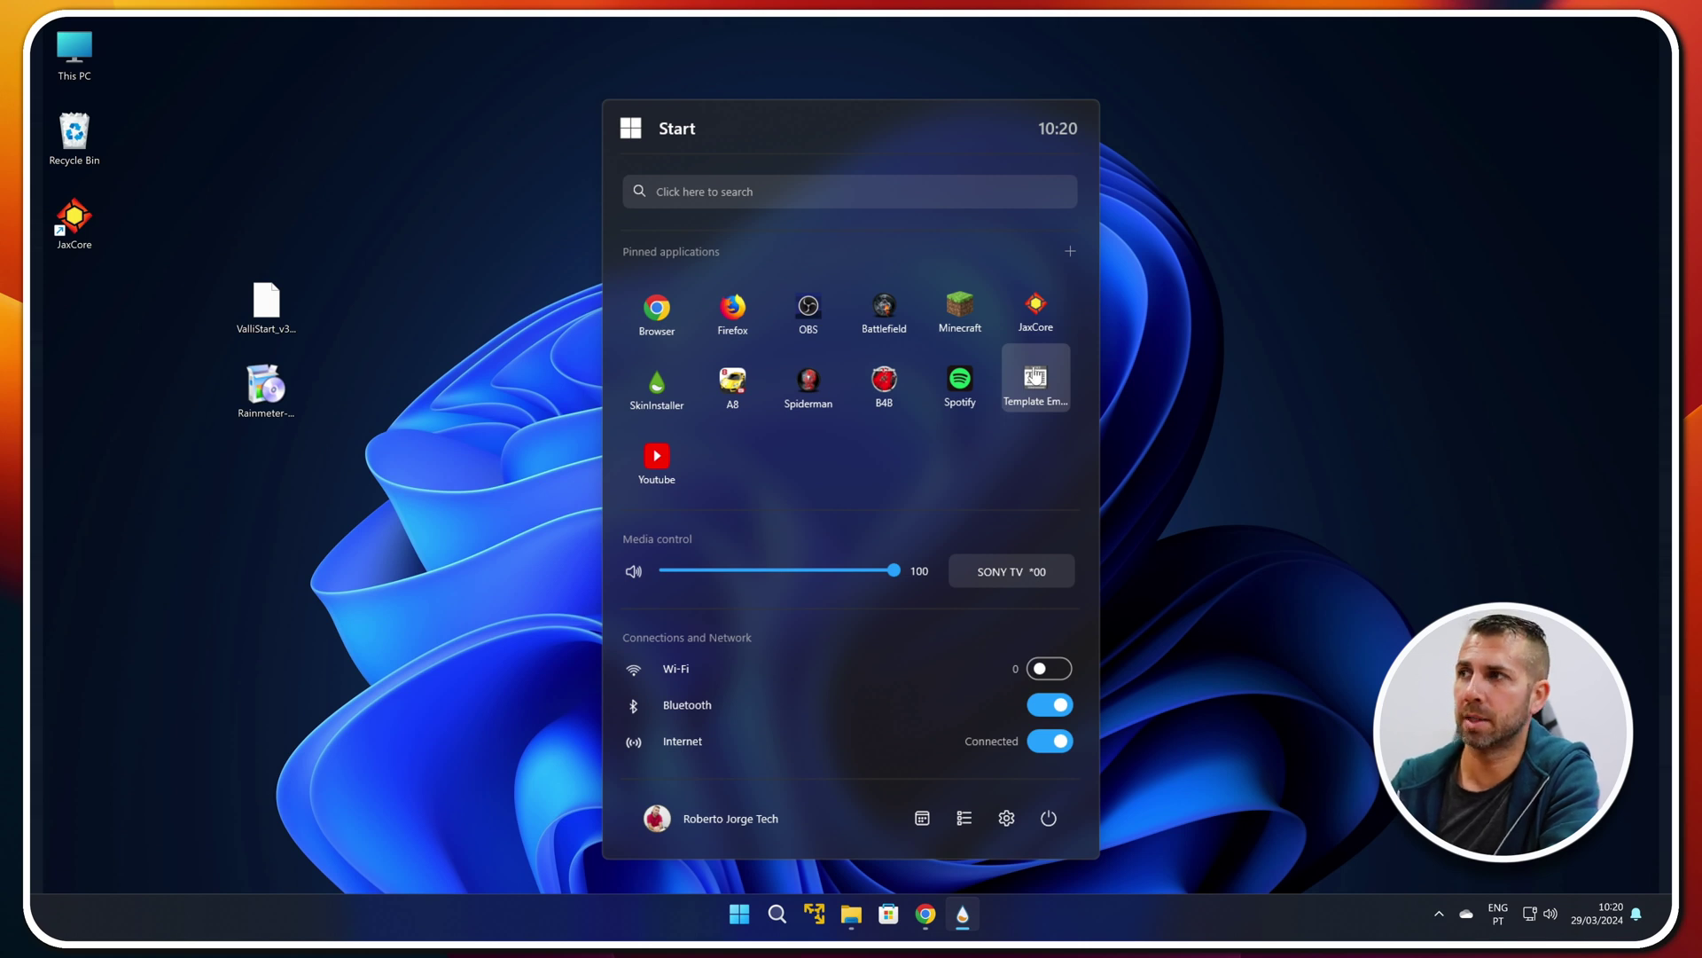
{"action": "left_click", "coordinate": [657, 307]}
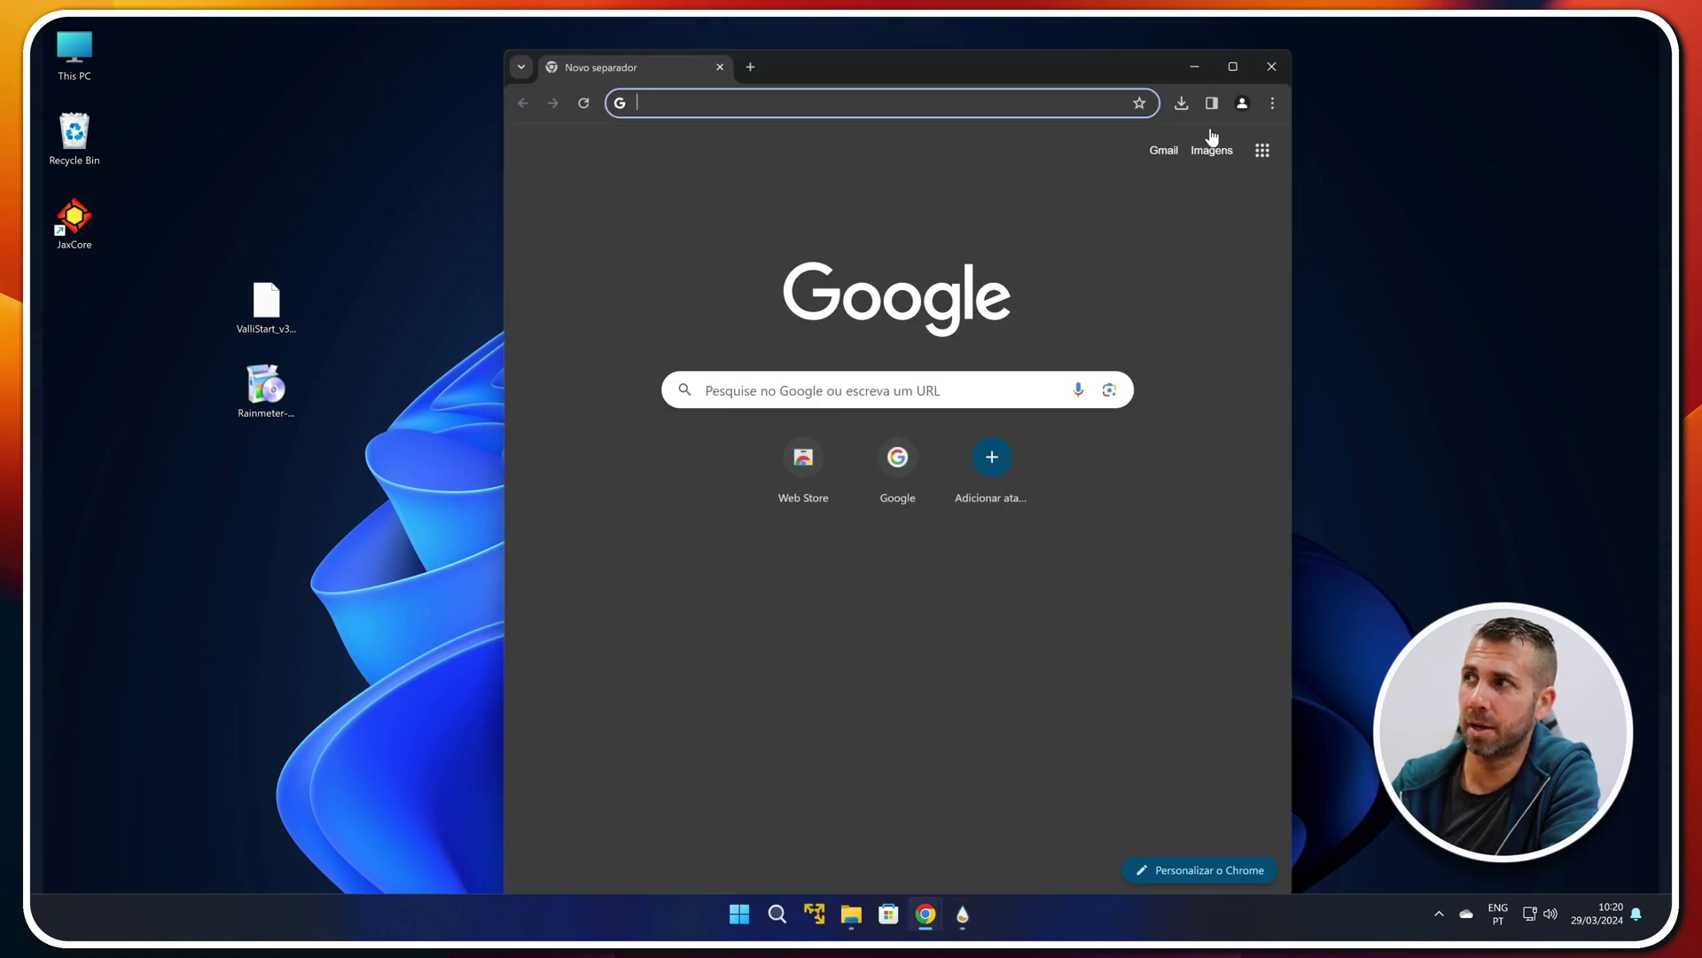
{"action": "left_click", "coordinate": [1272, 66]}
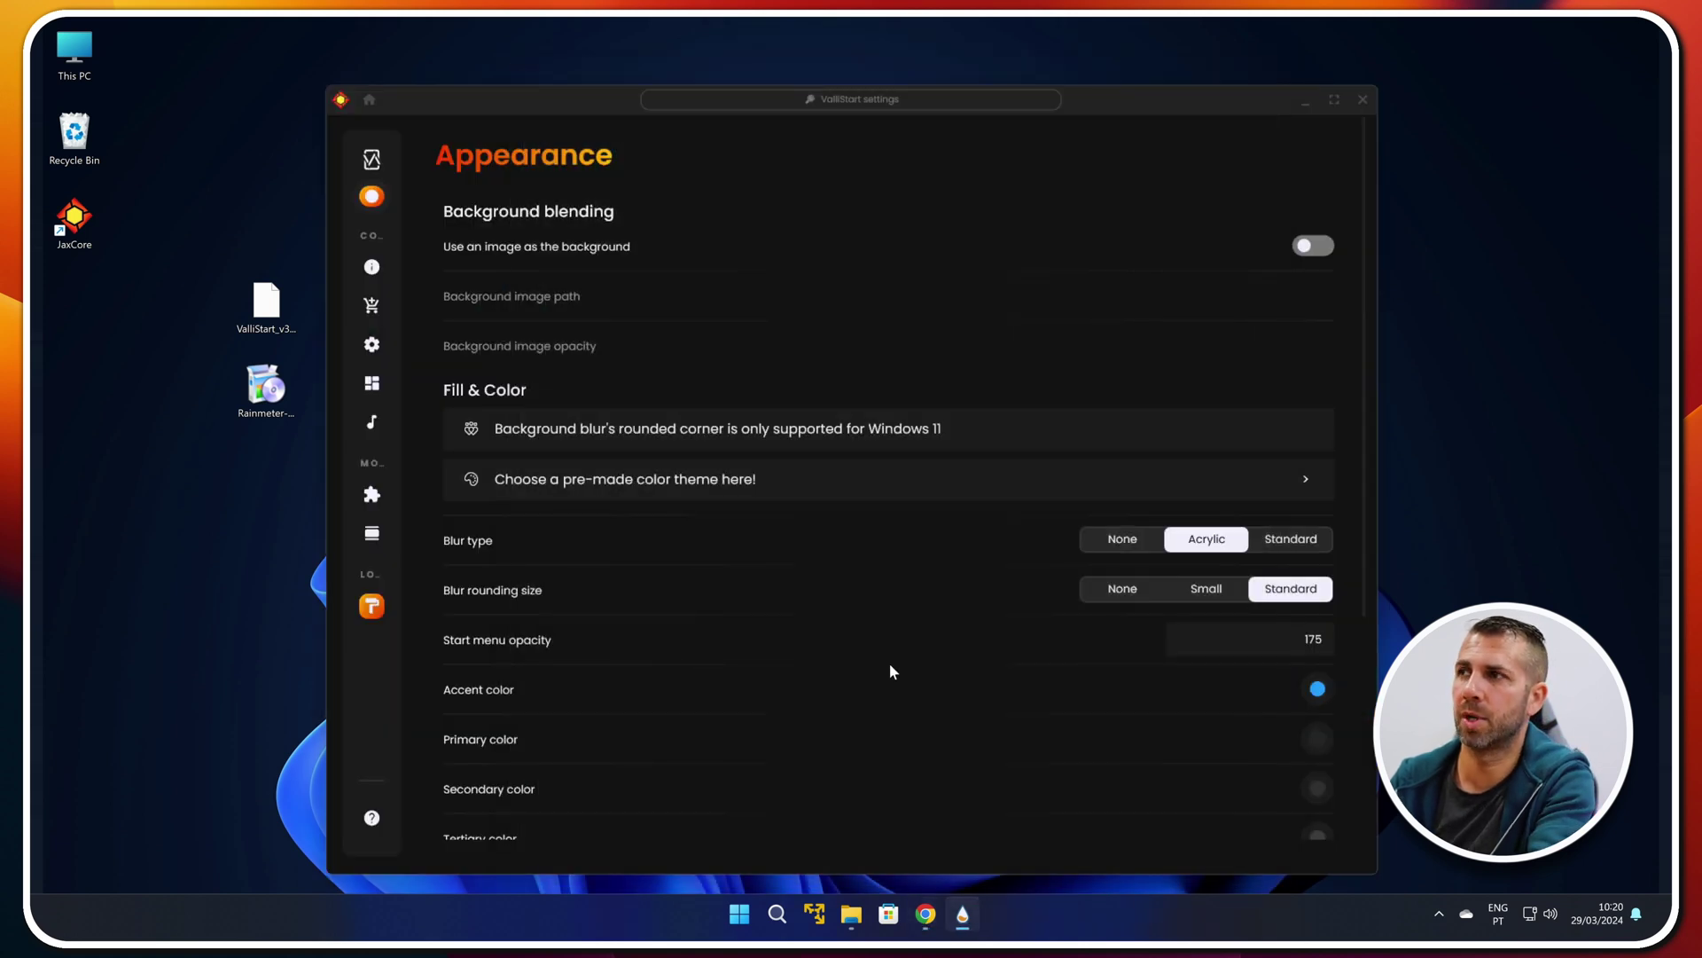
Test the pinned OBS shortcut from the start menu and close the image viewer it launches
{"action": "key", "text": "super"}
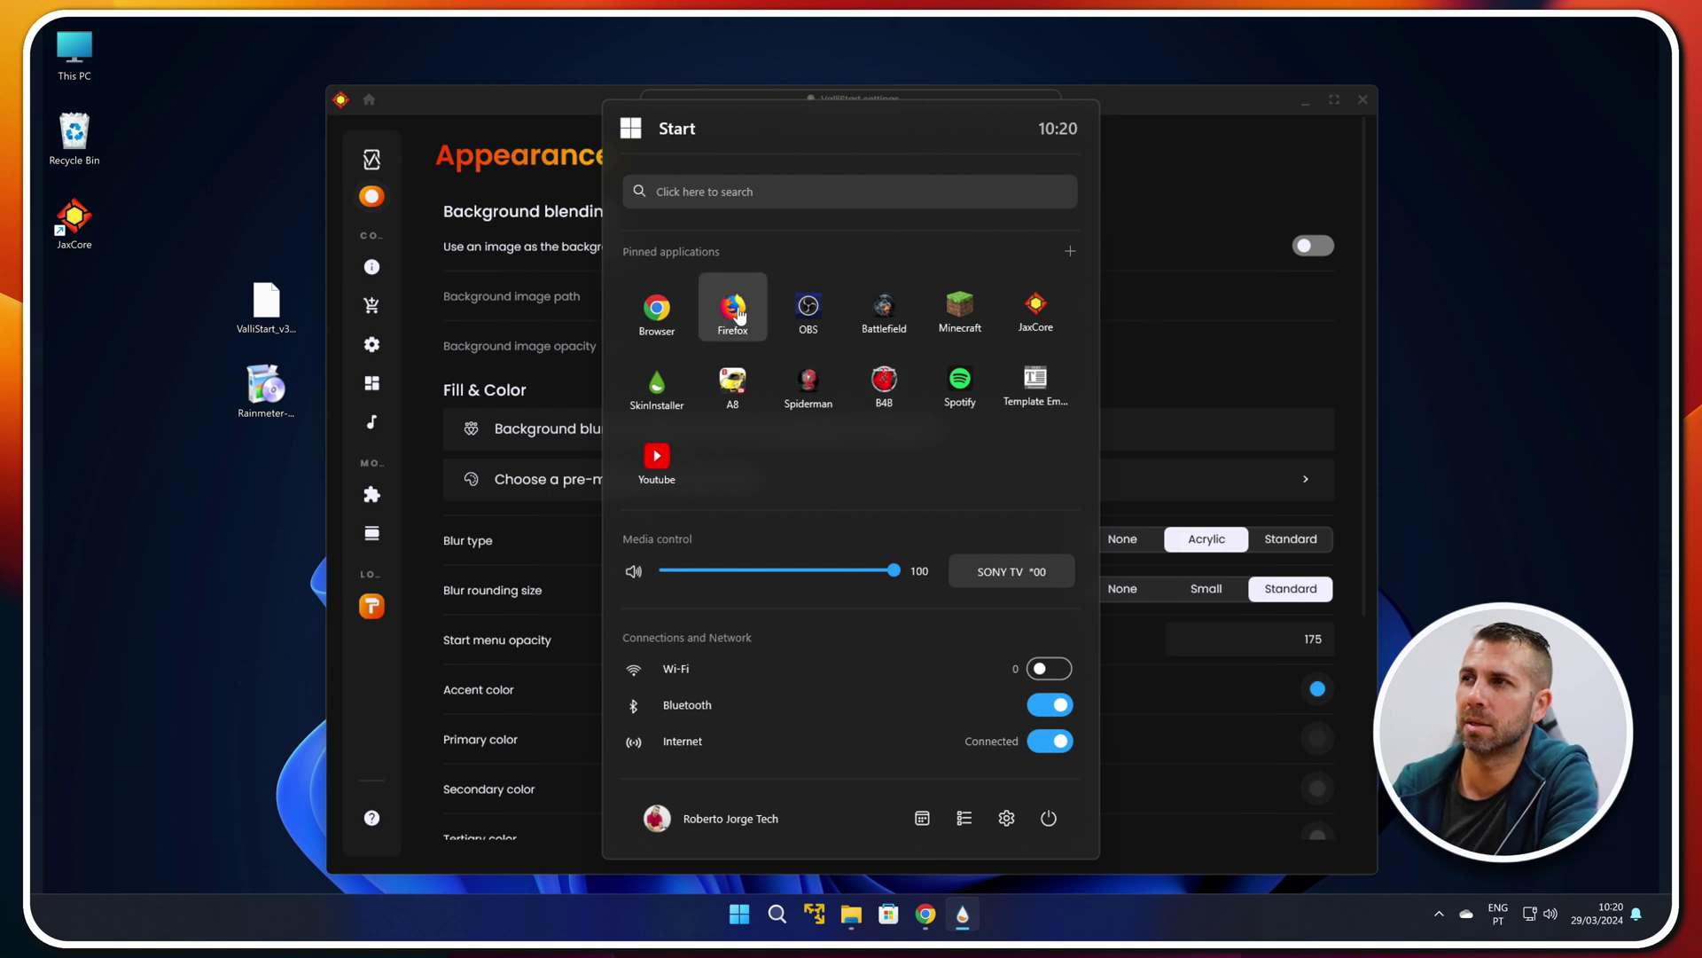
{"action": "left_click", "coordinate": [808, 310]}
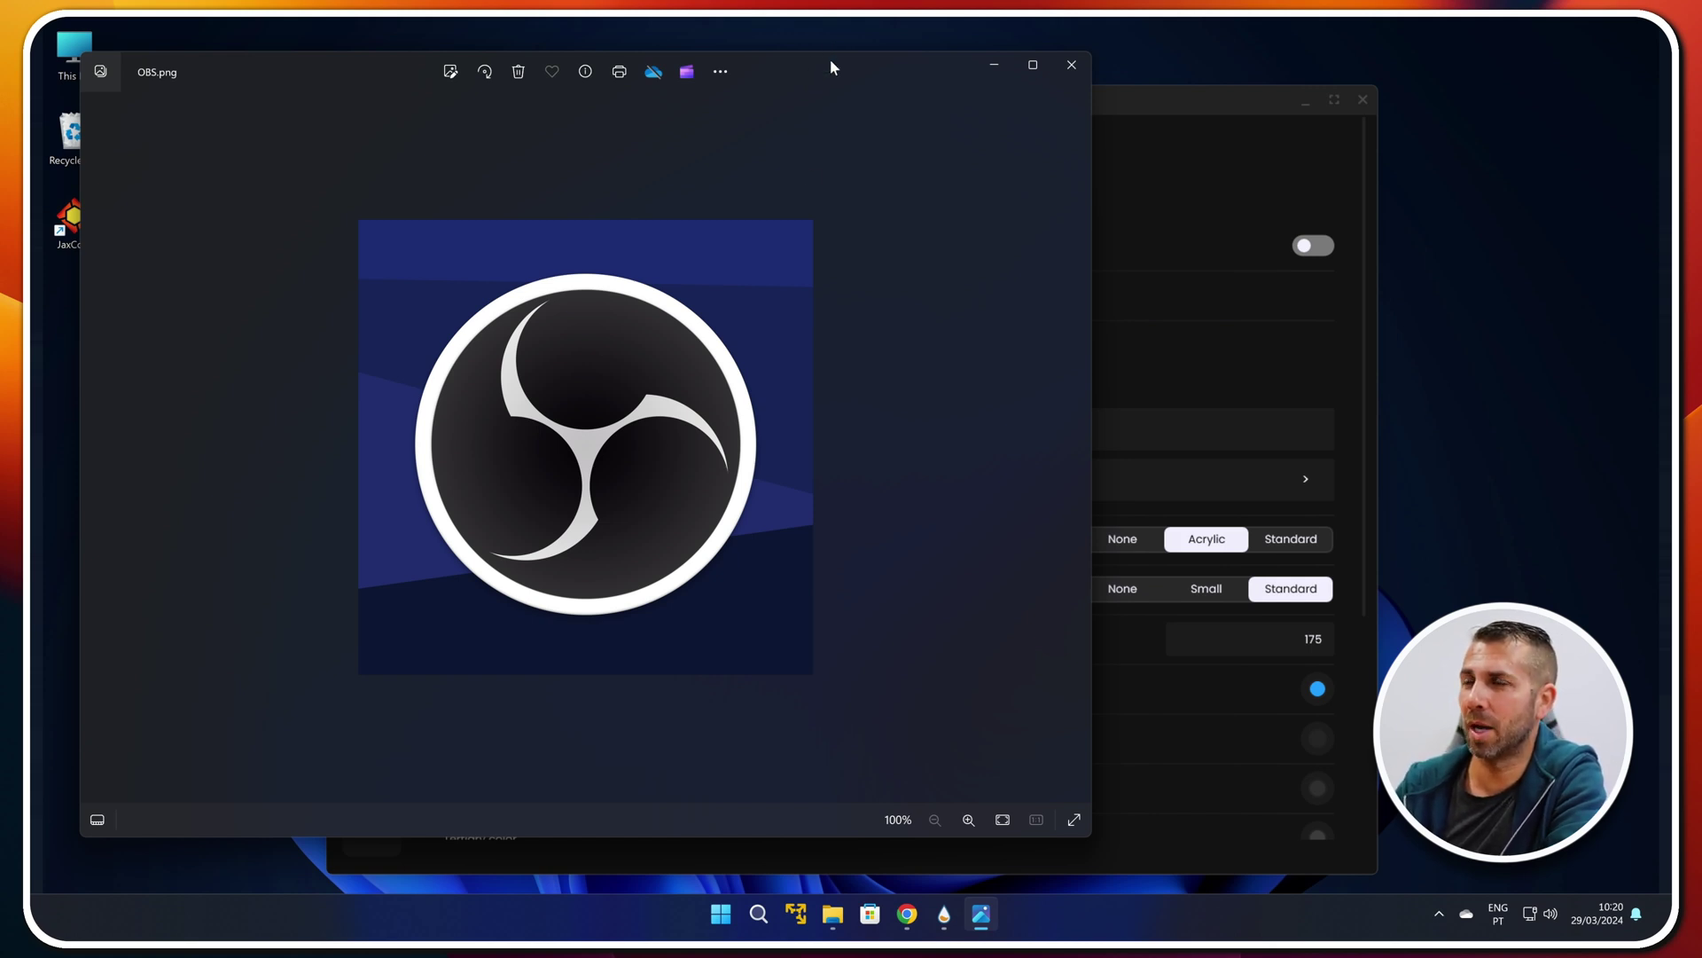
{"action": "left_click_drag", "start_coordinate": [832, 65], "coordinate": [912, 69]}
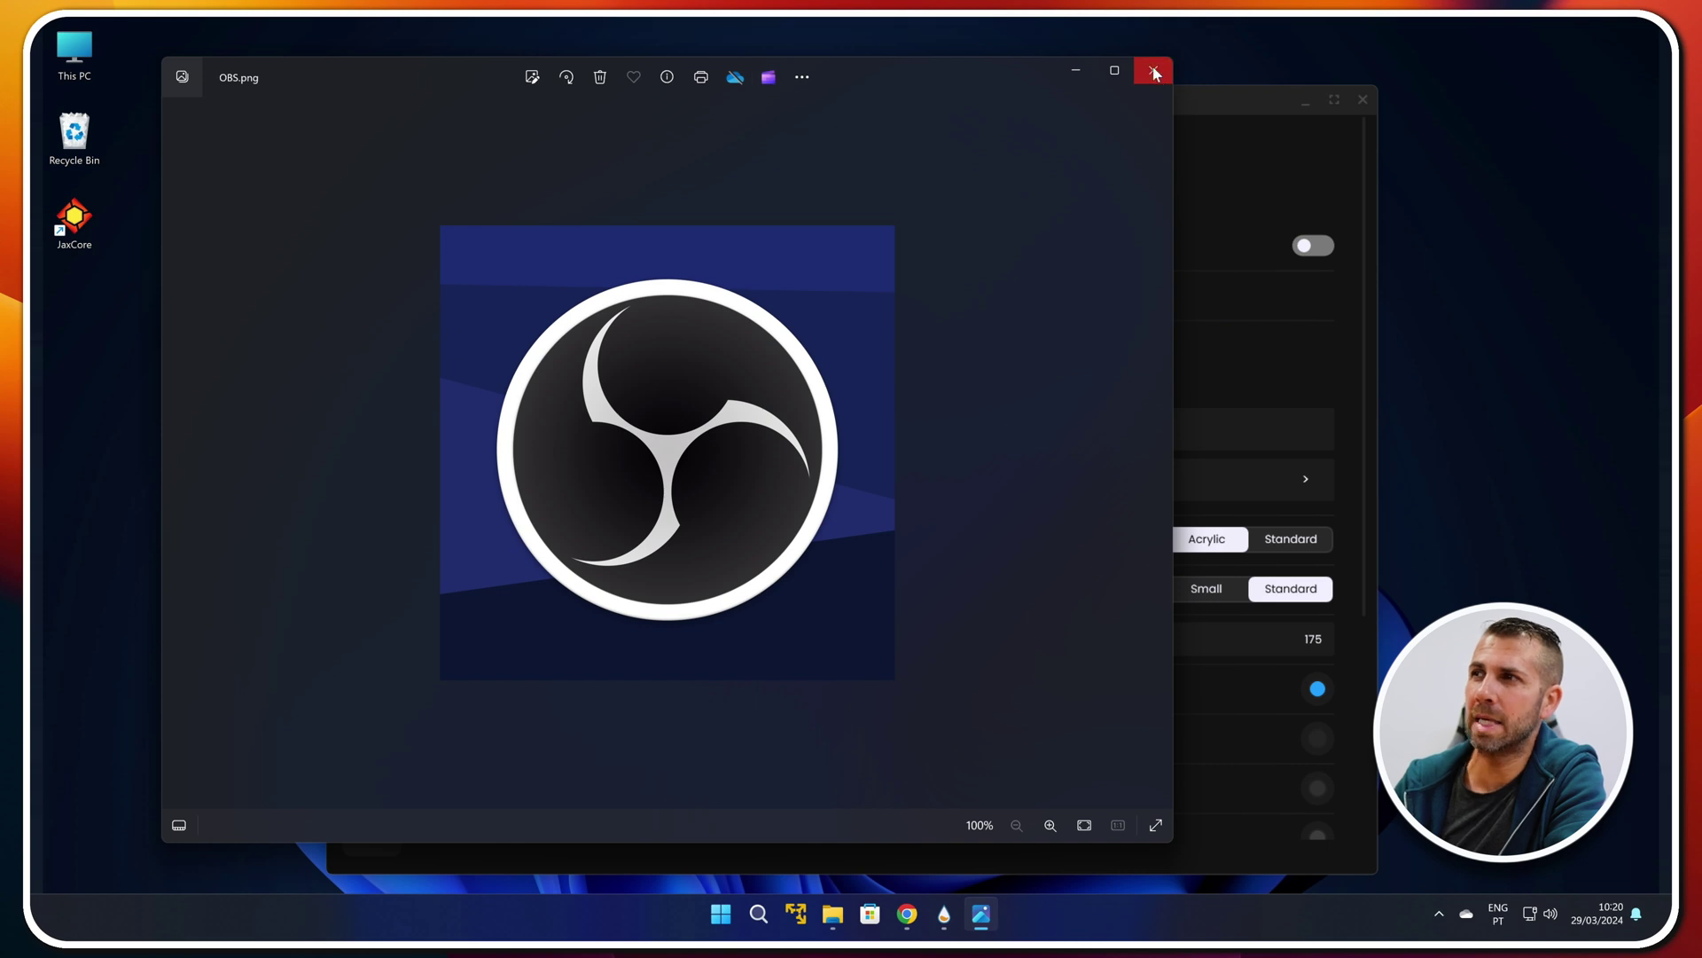
{"action": "left_click", "coordinate": [1156, 80]}
Open the shortcut editor from the start menu's pinned applications and close the ValliStart settings window
{"action": "left_click", "coordinate": [1302, 106]}
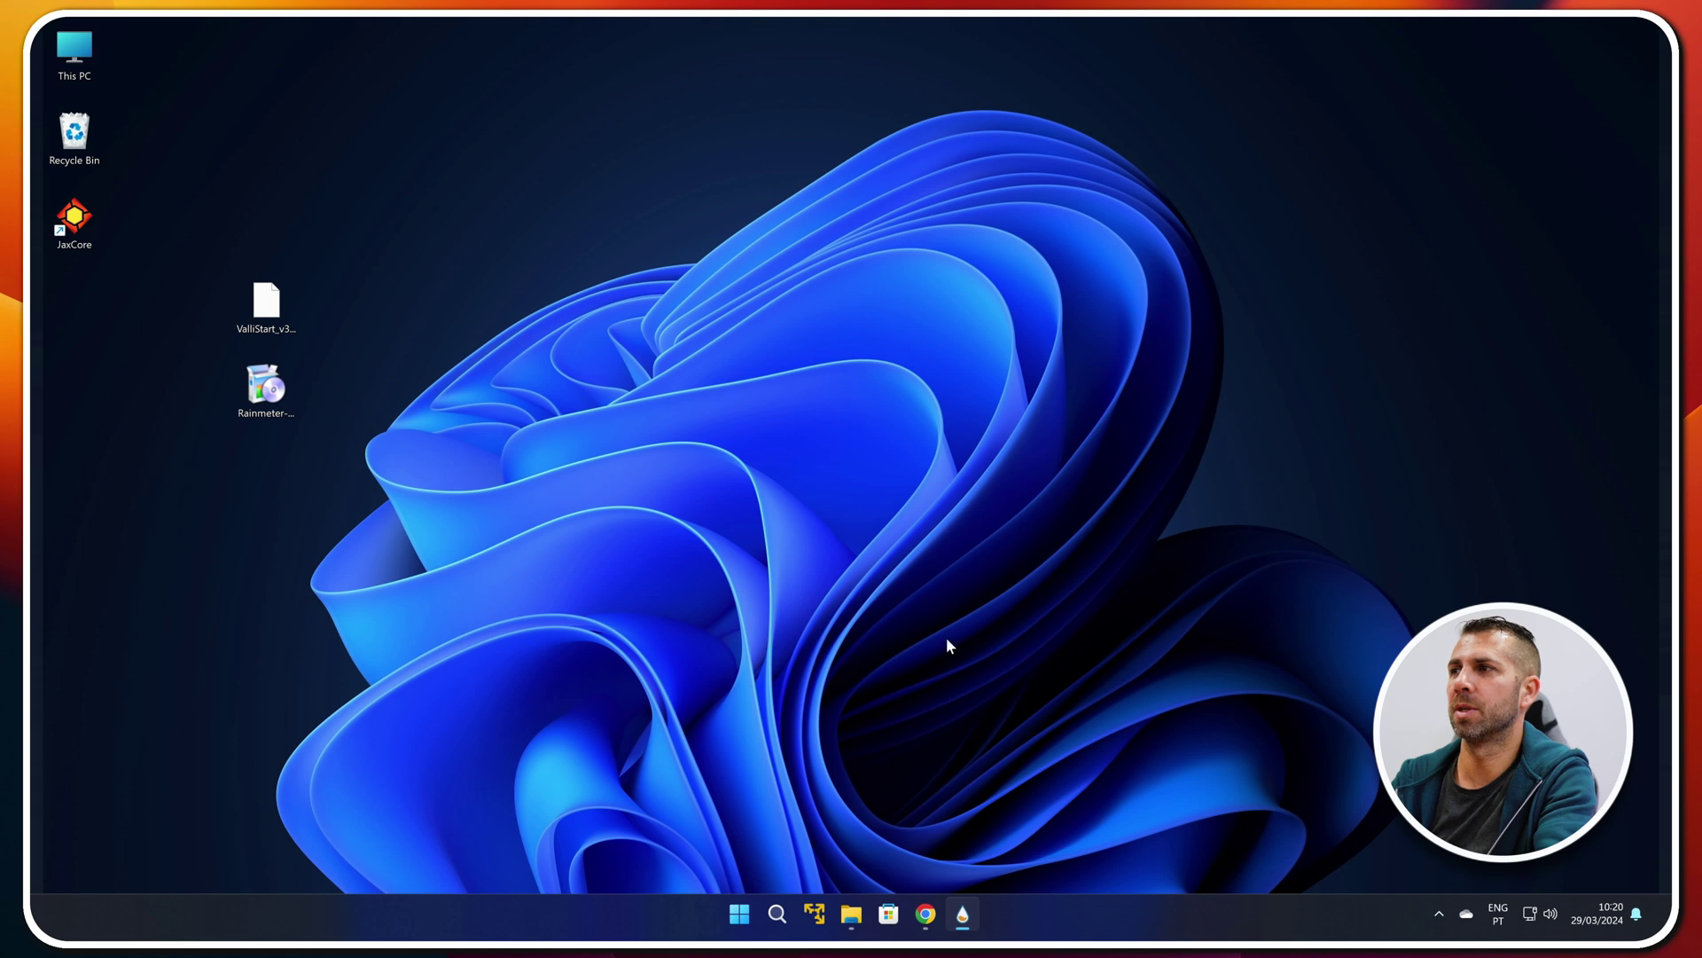
{"action": "key", "text": "super"}
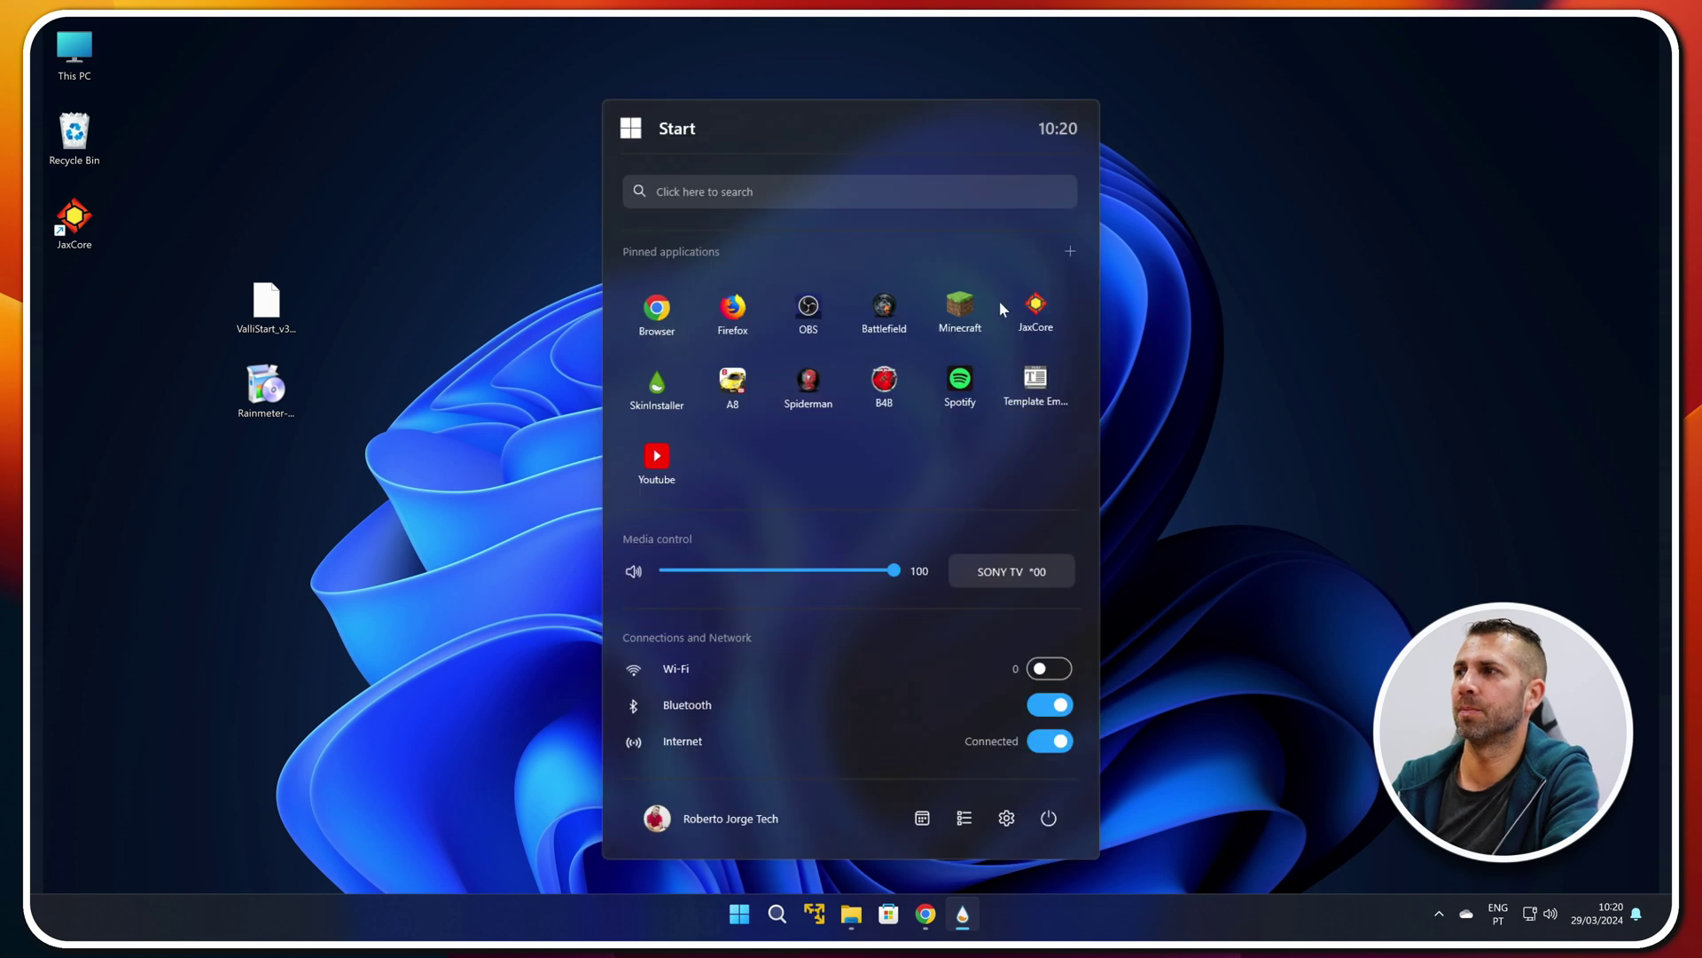
{"action": "left_click", "coordinate": [1069, 255]}
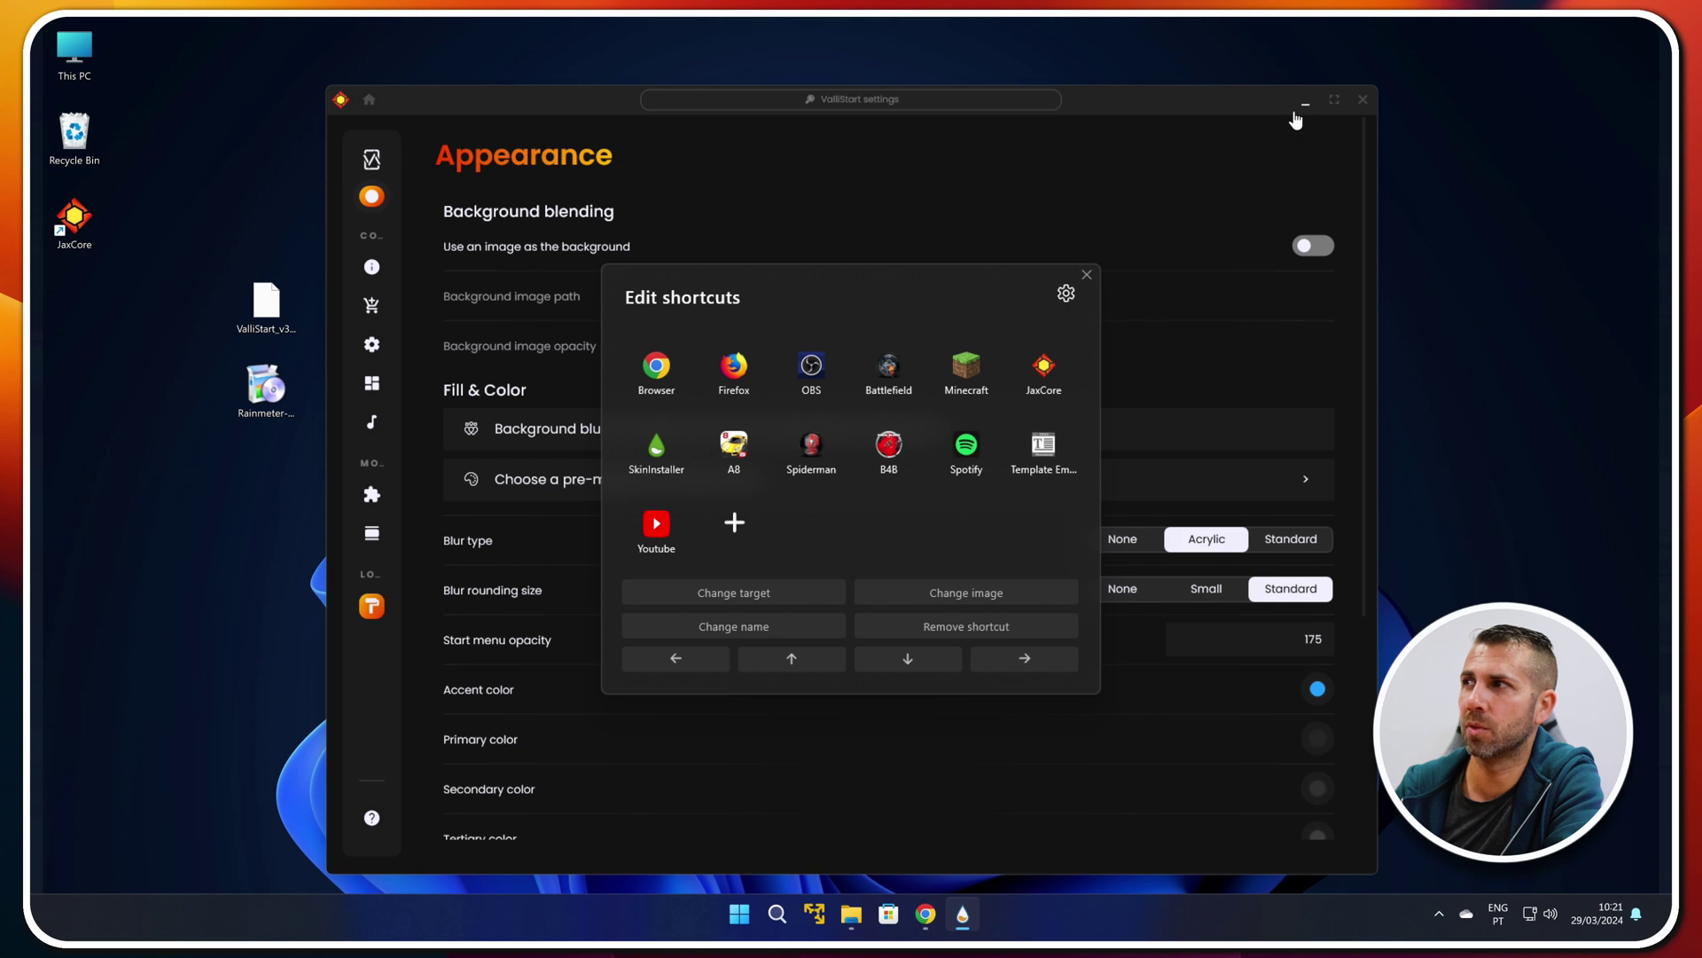
{"action": "left_click", "coordinate": [1363, 102]}
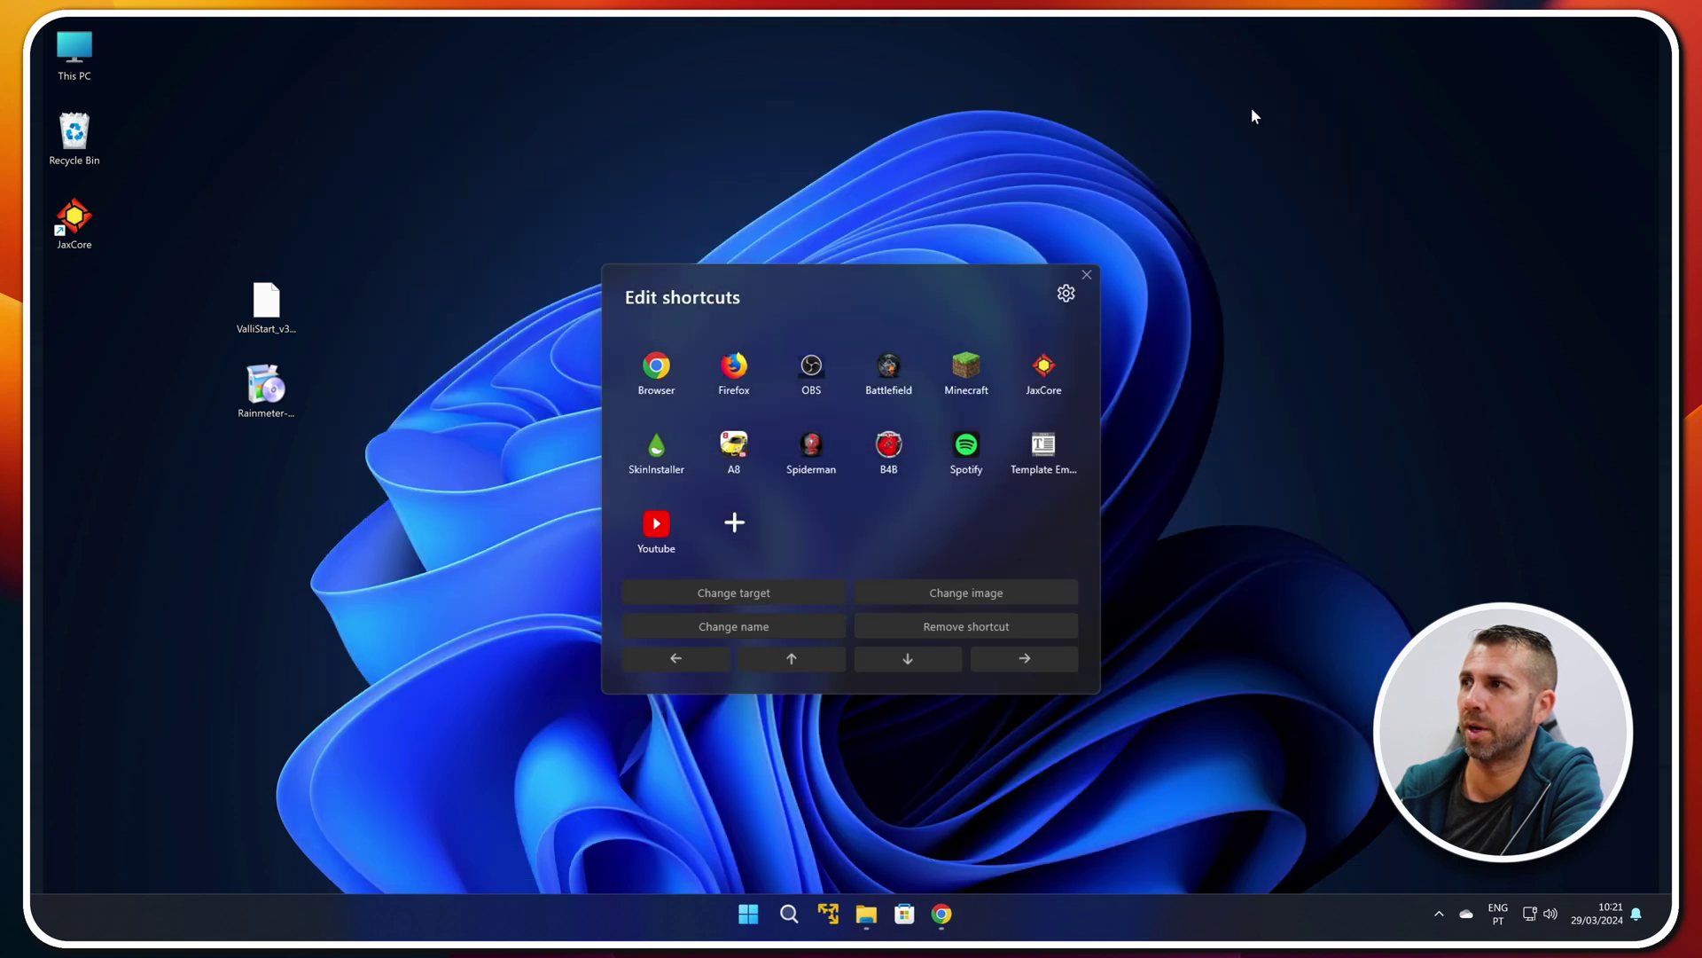
Remove the Browser shortcut from the pinned applications
{"action": "left_click", "coordinate": [732, 367]}
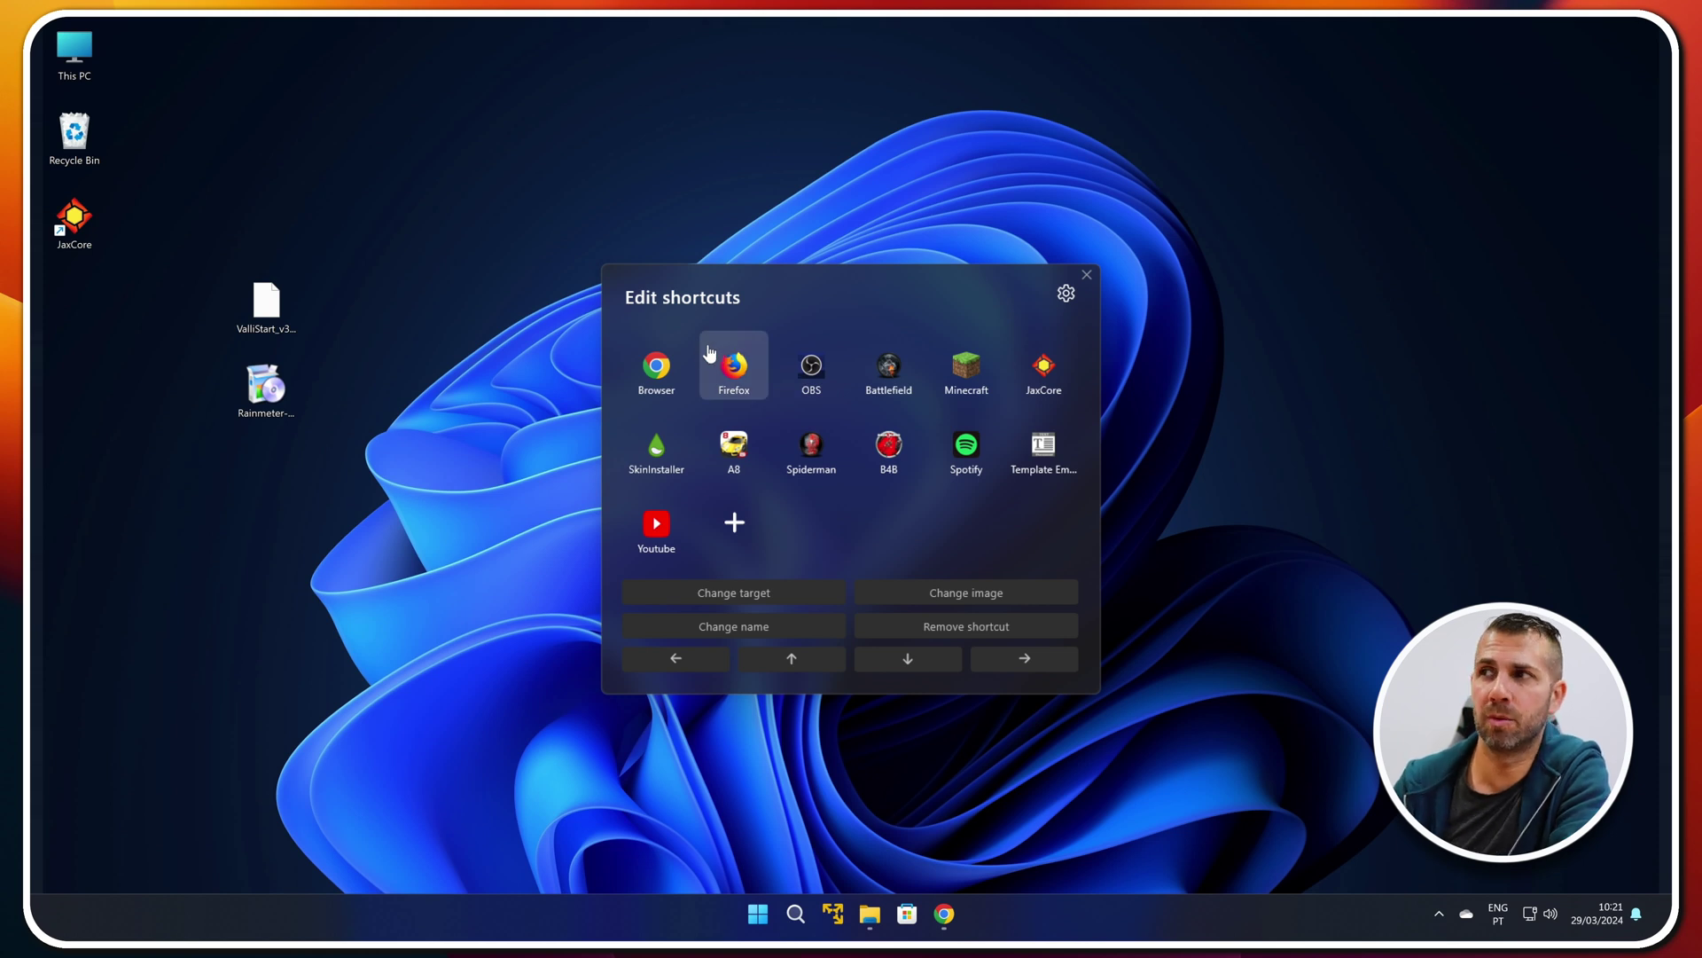
{"action": "left_click", "coordinate": [657, 365]}
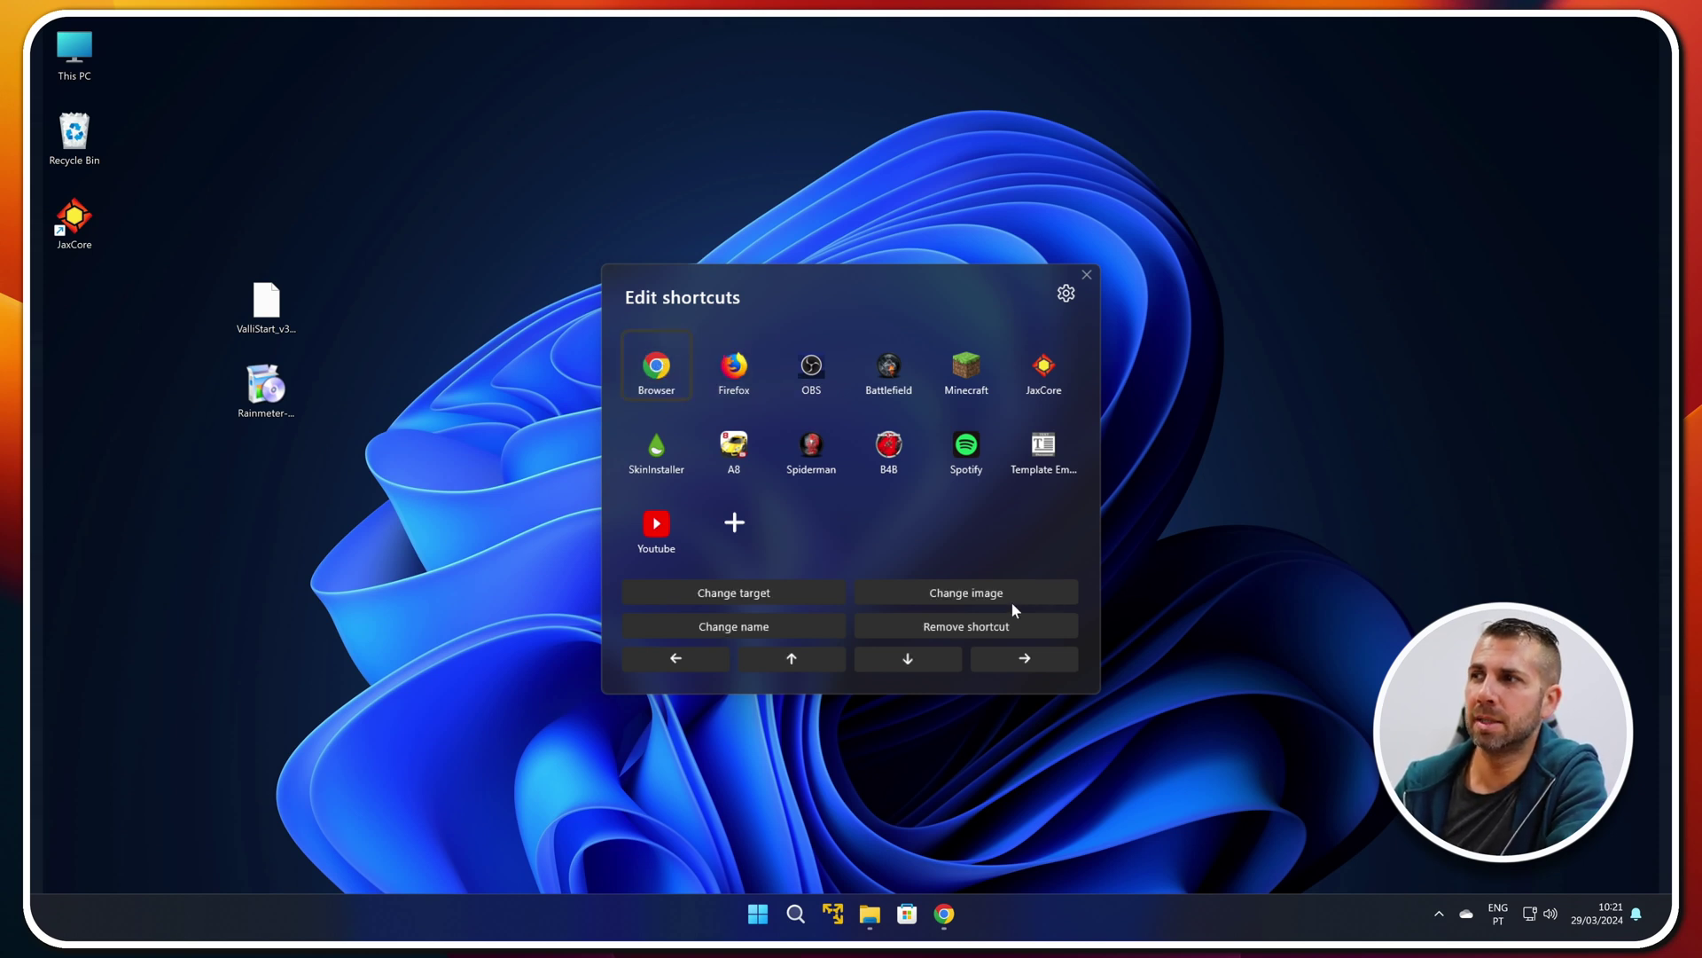
{"action": "left_click", "coordinate": [938, 633]}
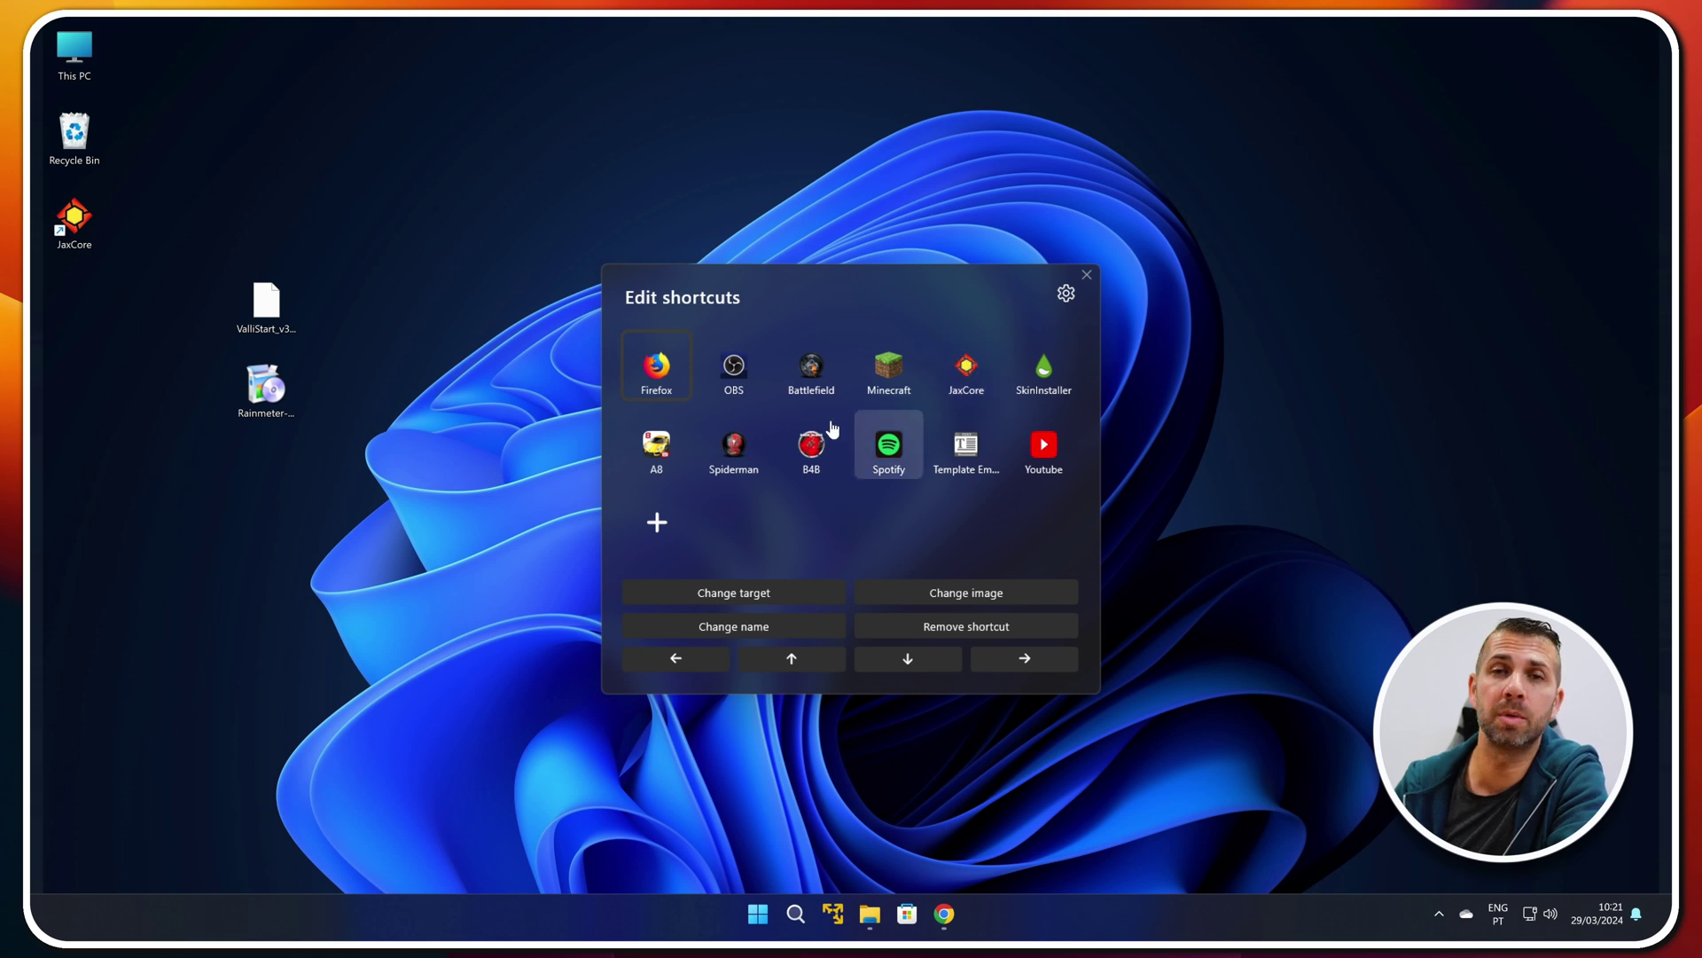
Add a new pinned shortcut targeting the chrome application in C:\Program Files\Google\Chrome\Application
{"action": "left_click", "coordinate": [665, 519]}
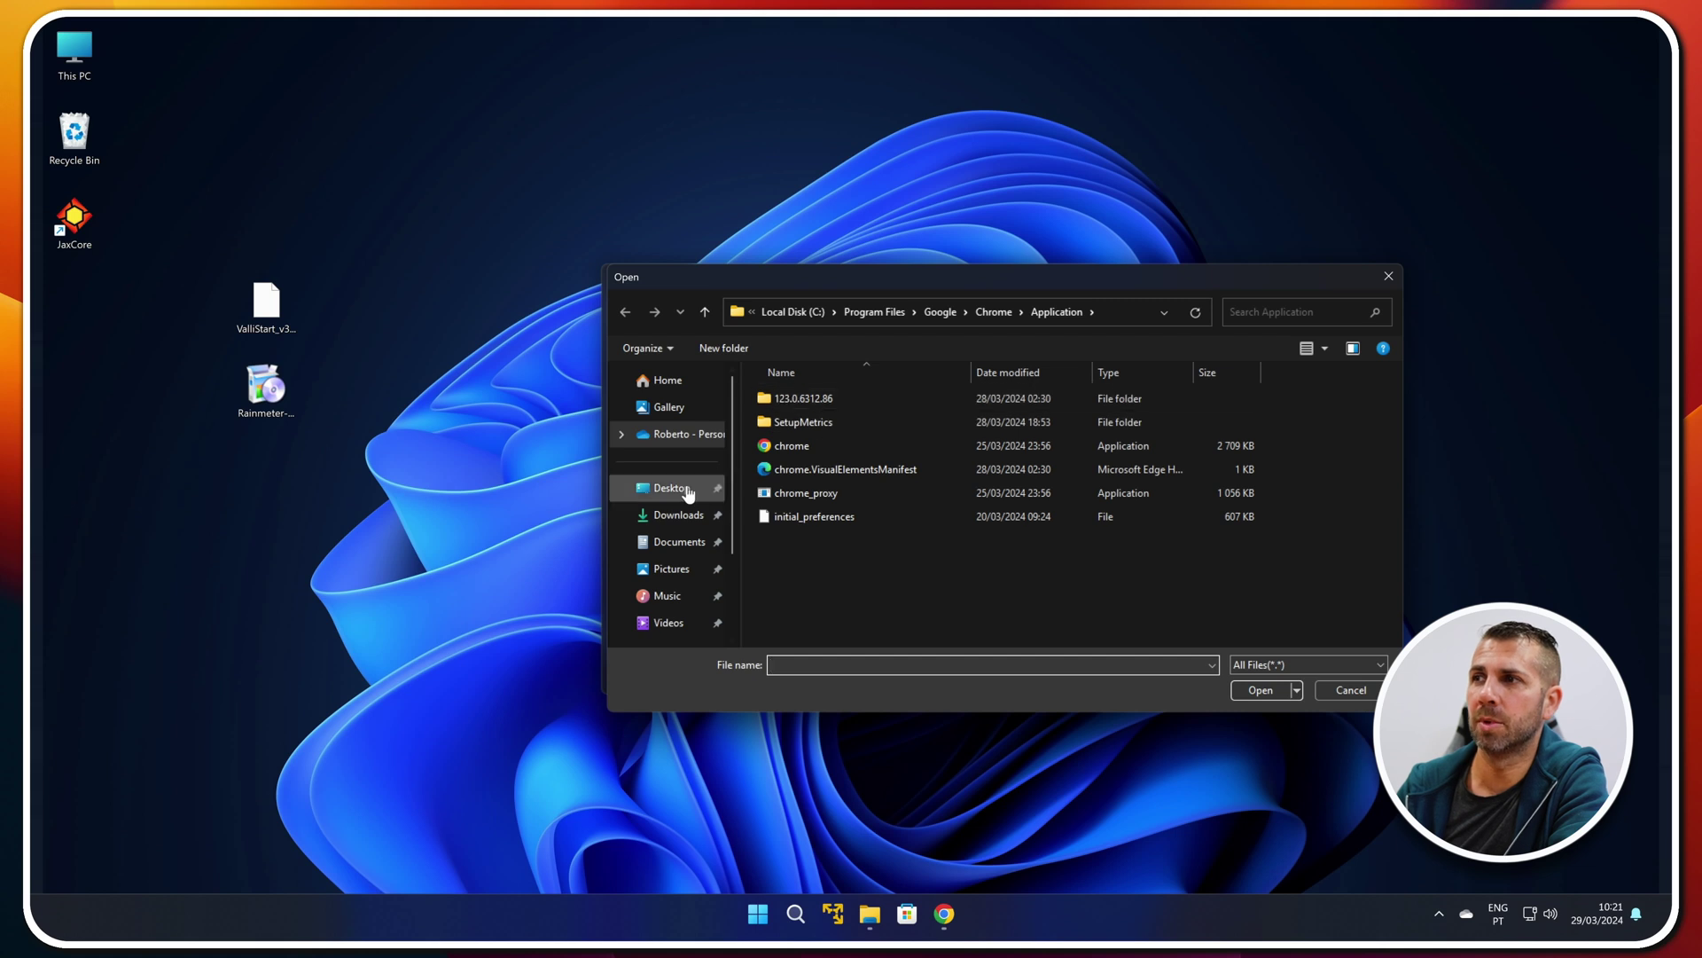
{"action": "scroll", "coordinate": [689, 493], "scroll_direction": "down", "scroll_amount": 2}
{"action": "left_click", "coordinate": [670, 536]}
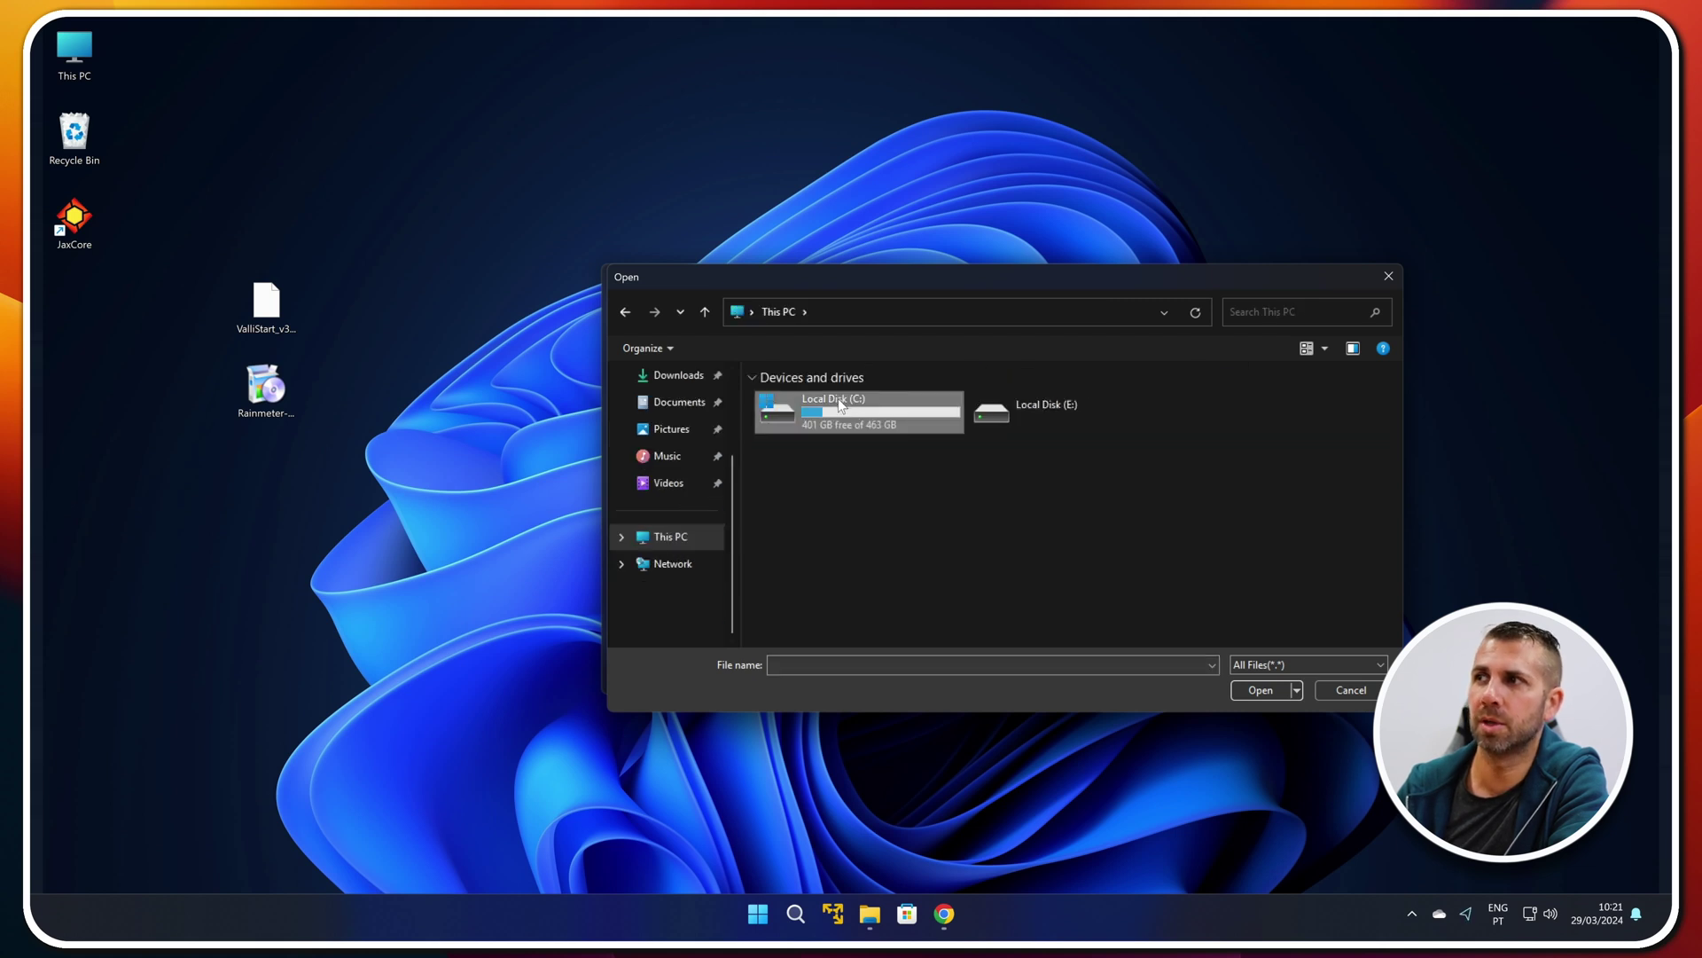
{"action": "double_click", "coordinate": [785, 415]}
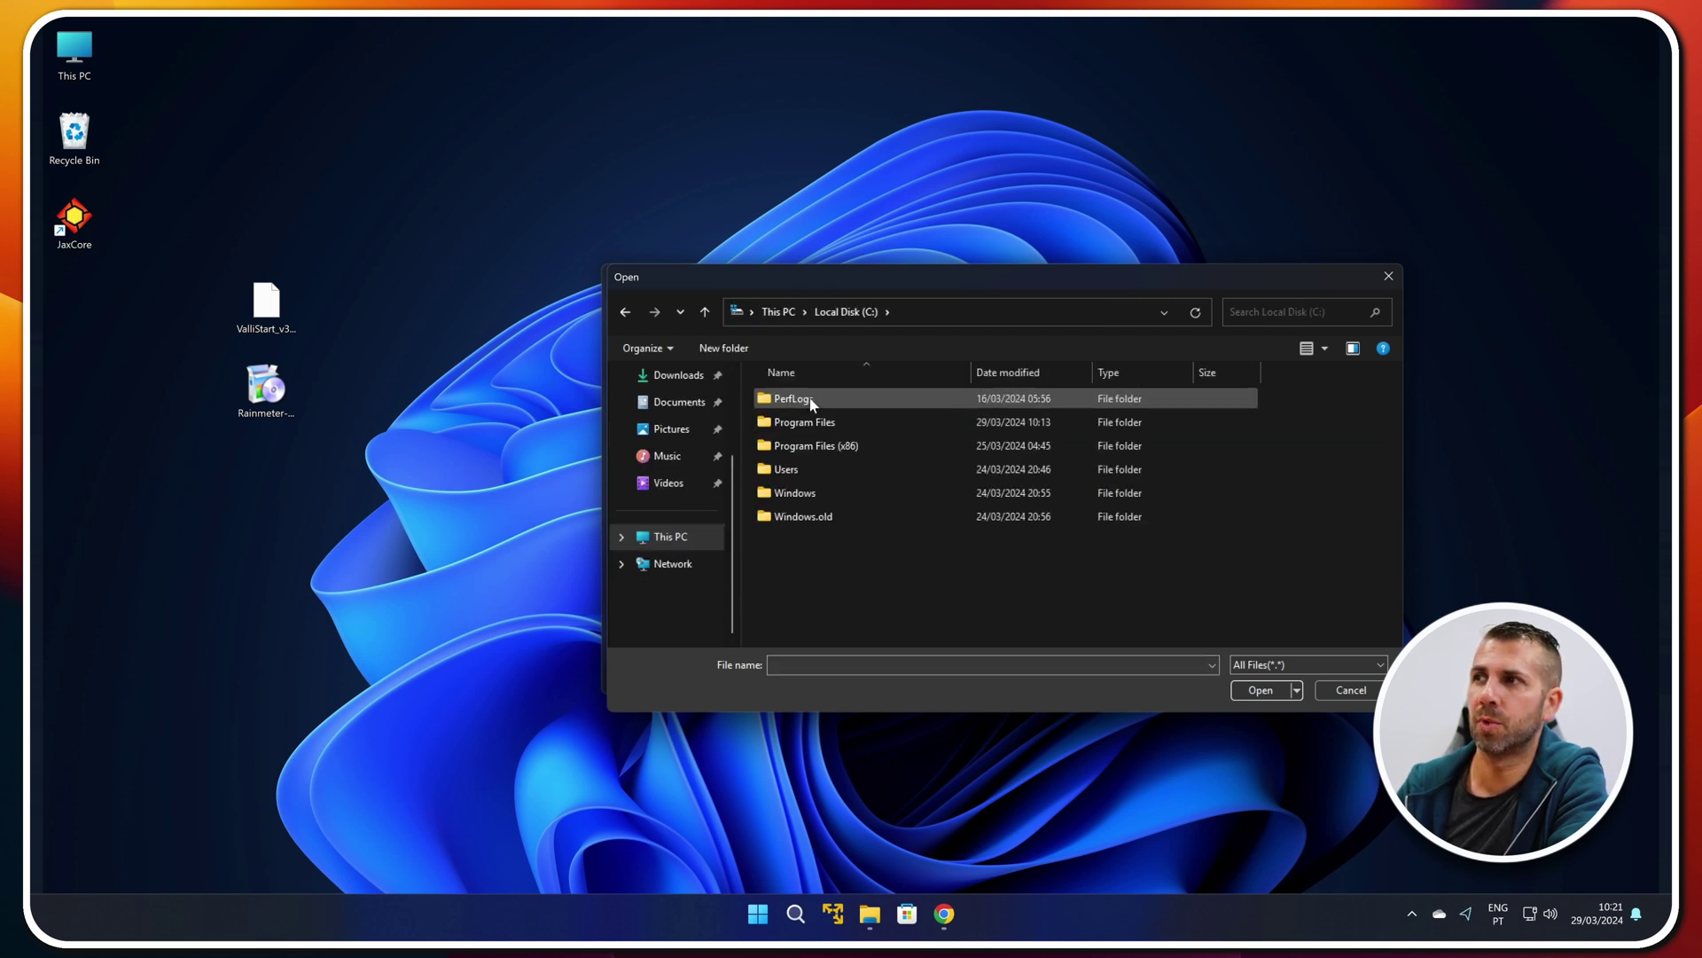
{"action": "double_click", "coordinate": [803, 422]}
{"action": "double_click", "coordinate": [804, 417]}
{"action": "double_click", "coordinate": [797, 401]}
{"action": "double_click", "coordinate": [795, 398]}
{"action": "left_click", "coordinate": [784, 447]}
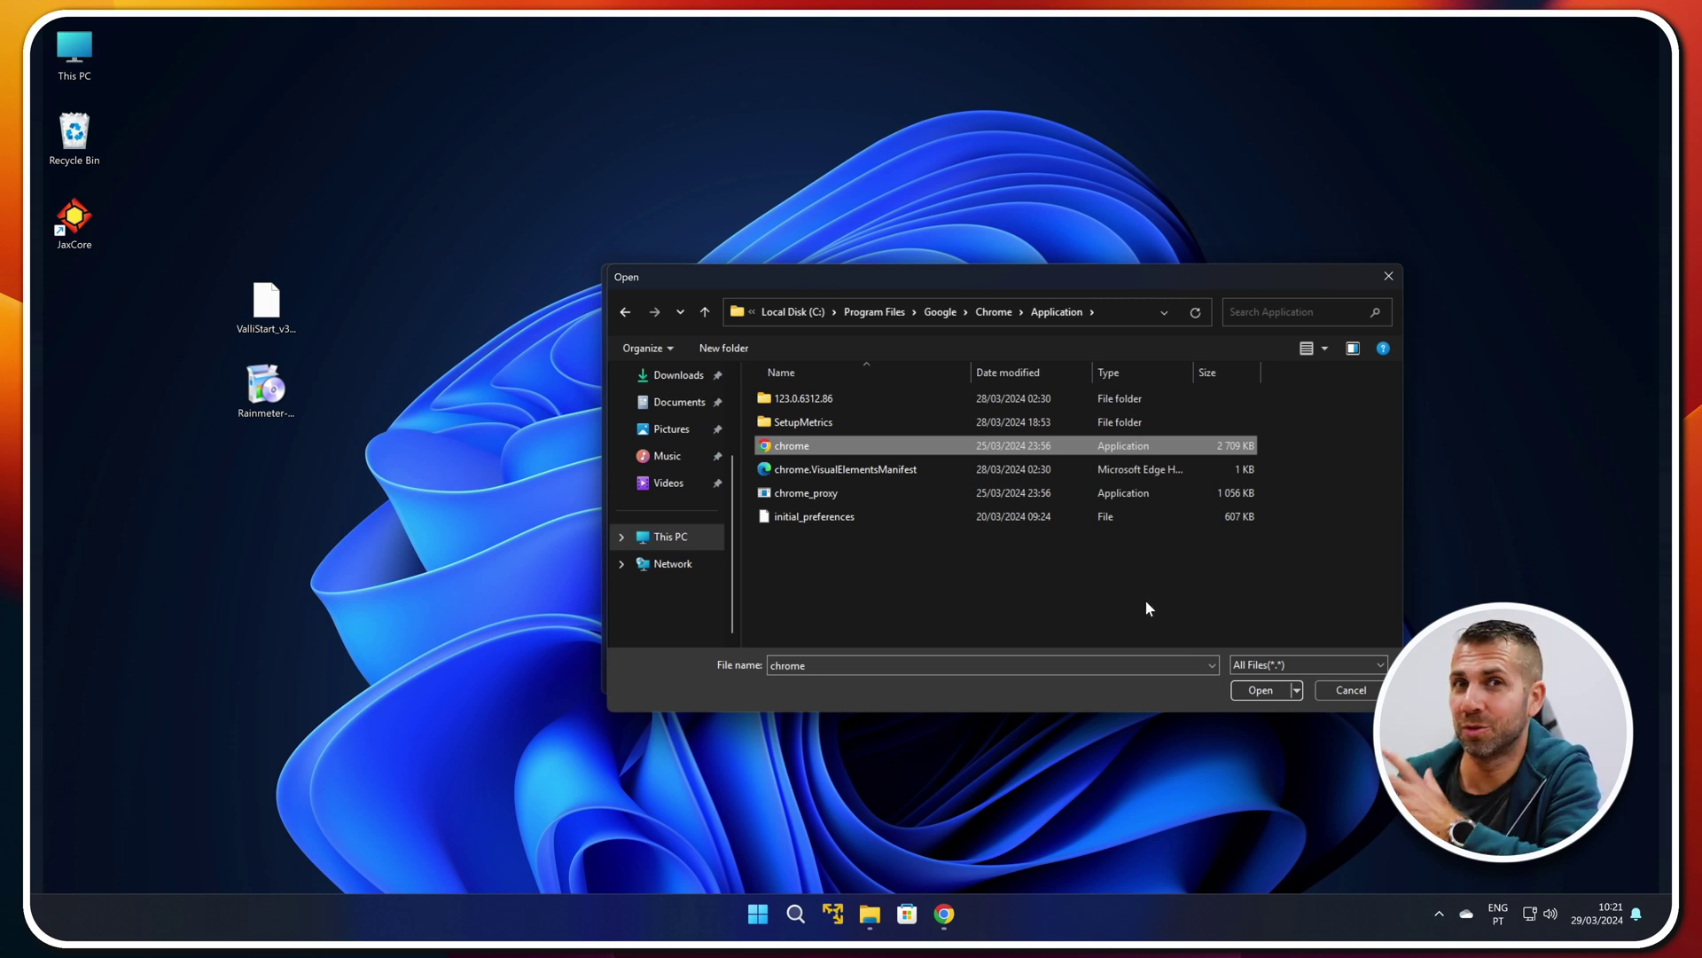
{"action": "left_click", "coordinate": [1254, 692]}
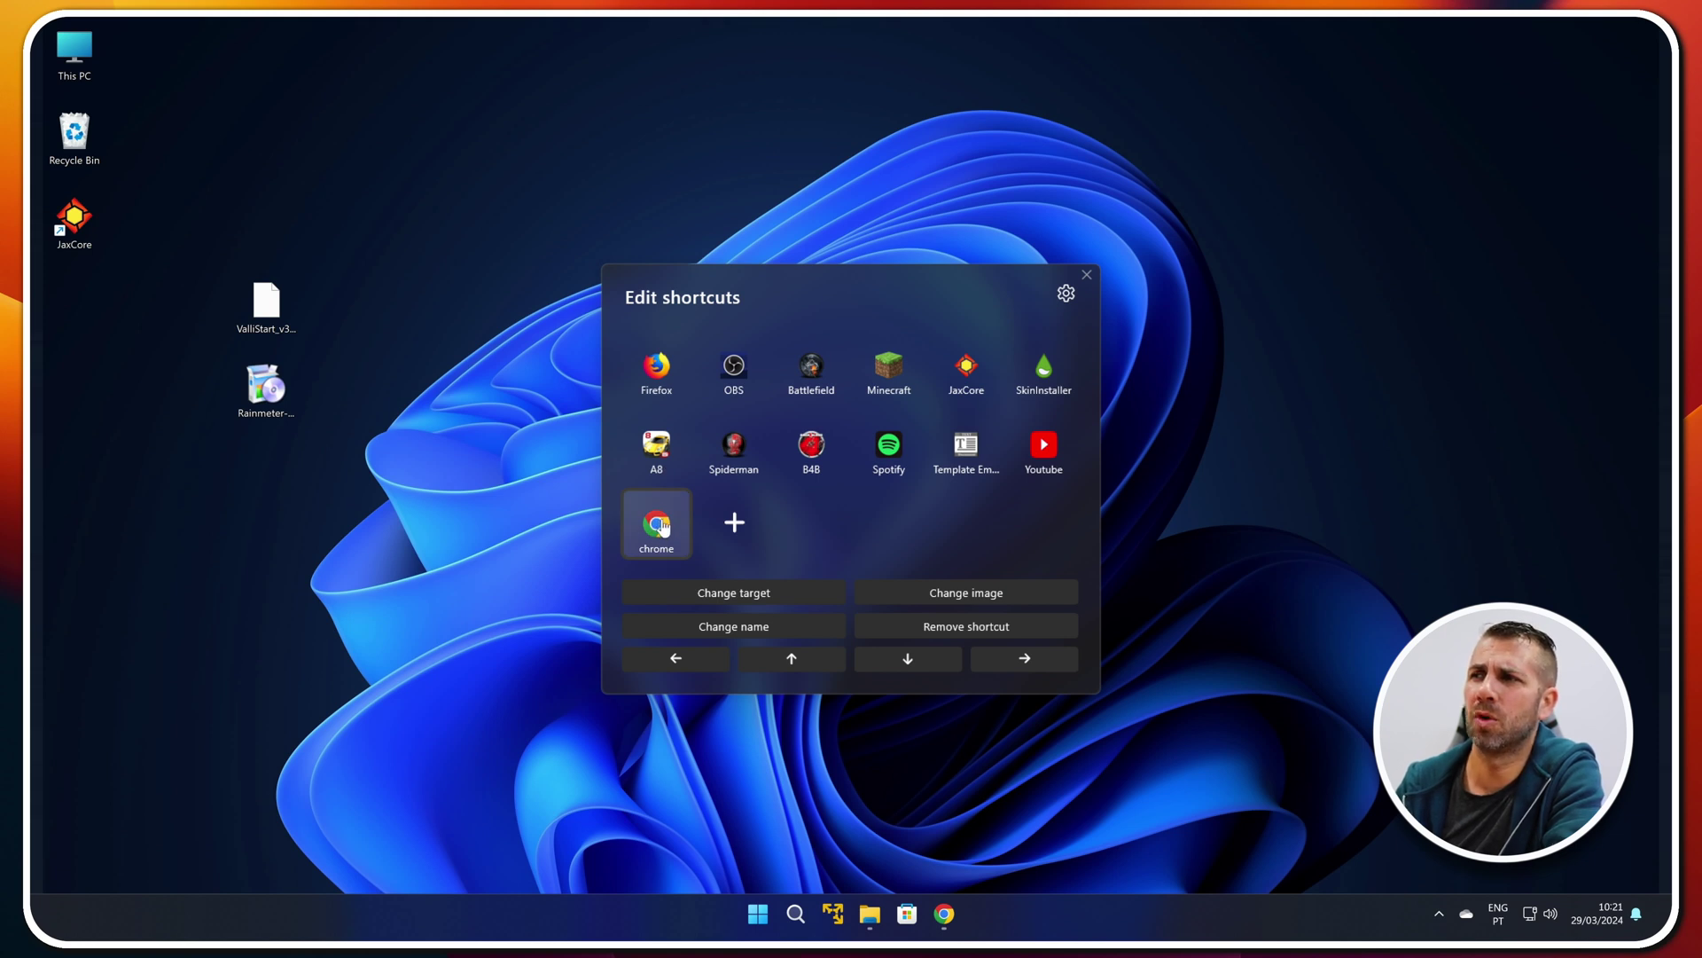
Rename the chrome shortcut as Browser
{"action": "left_click", "coordinate": [748, 627]}
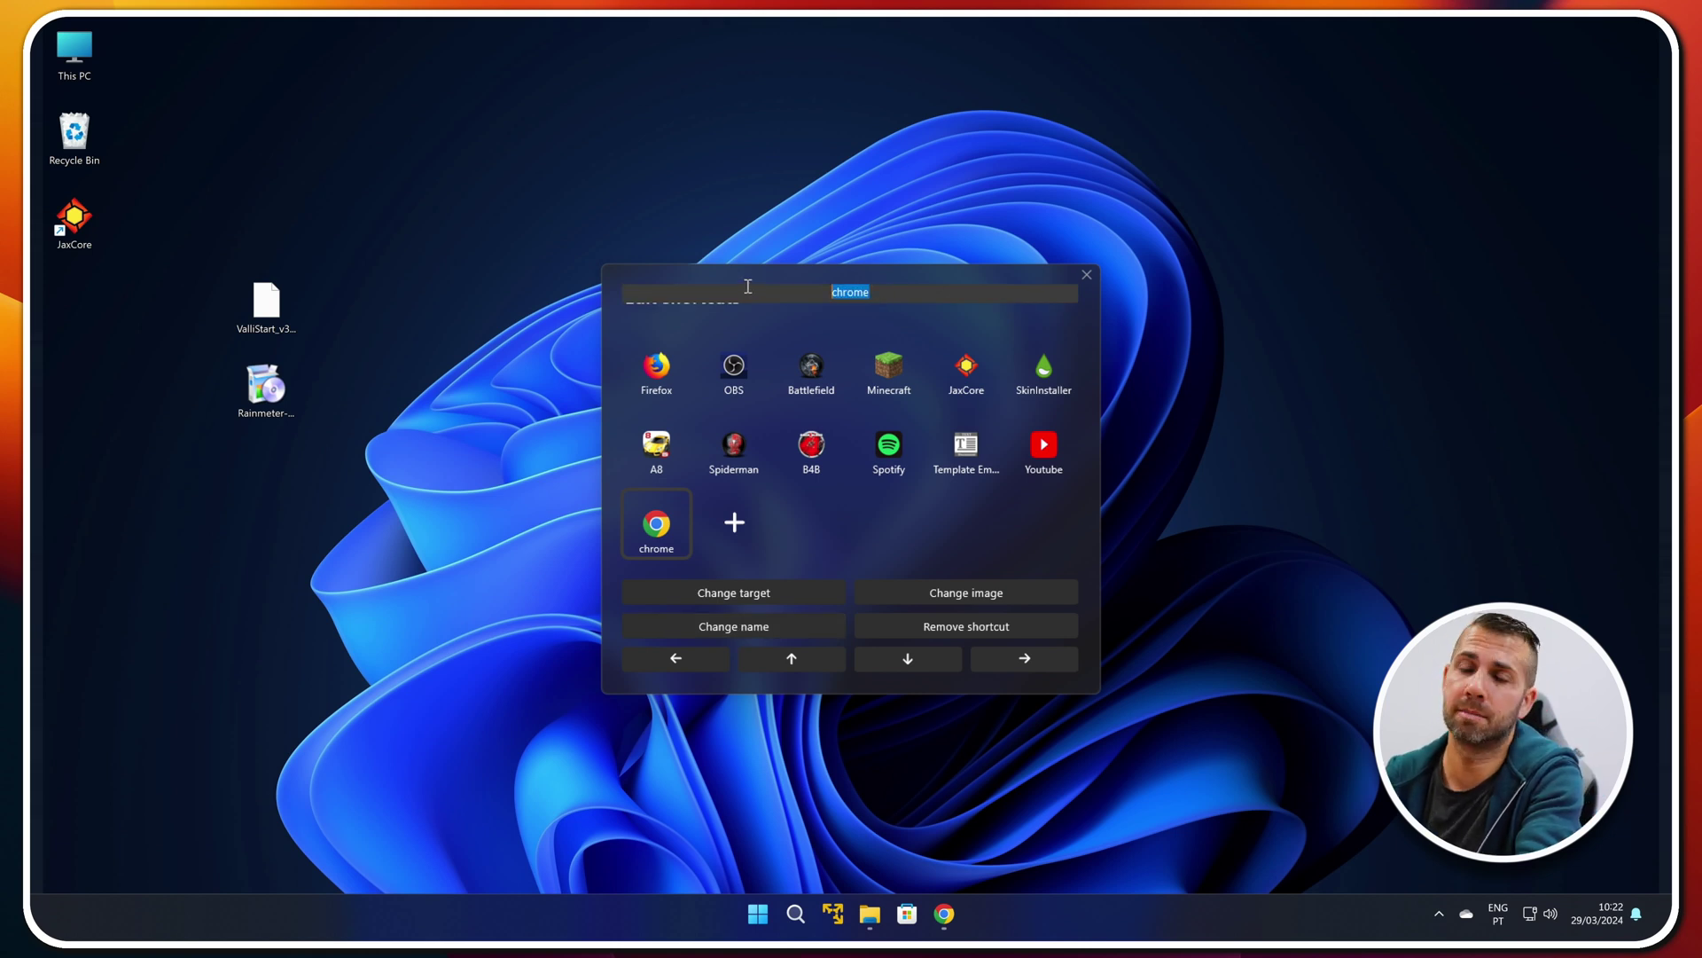
{"action": "type", "text": "Bro"}
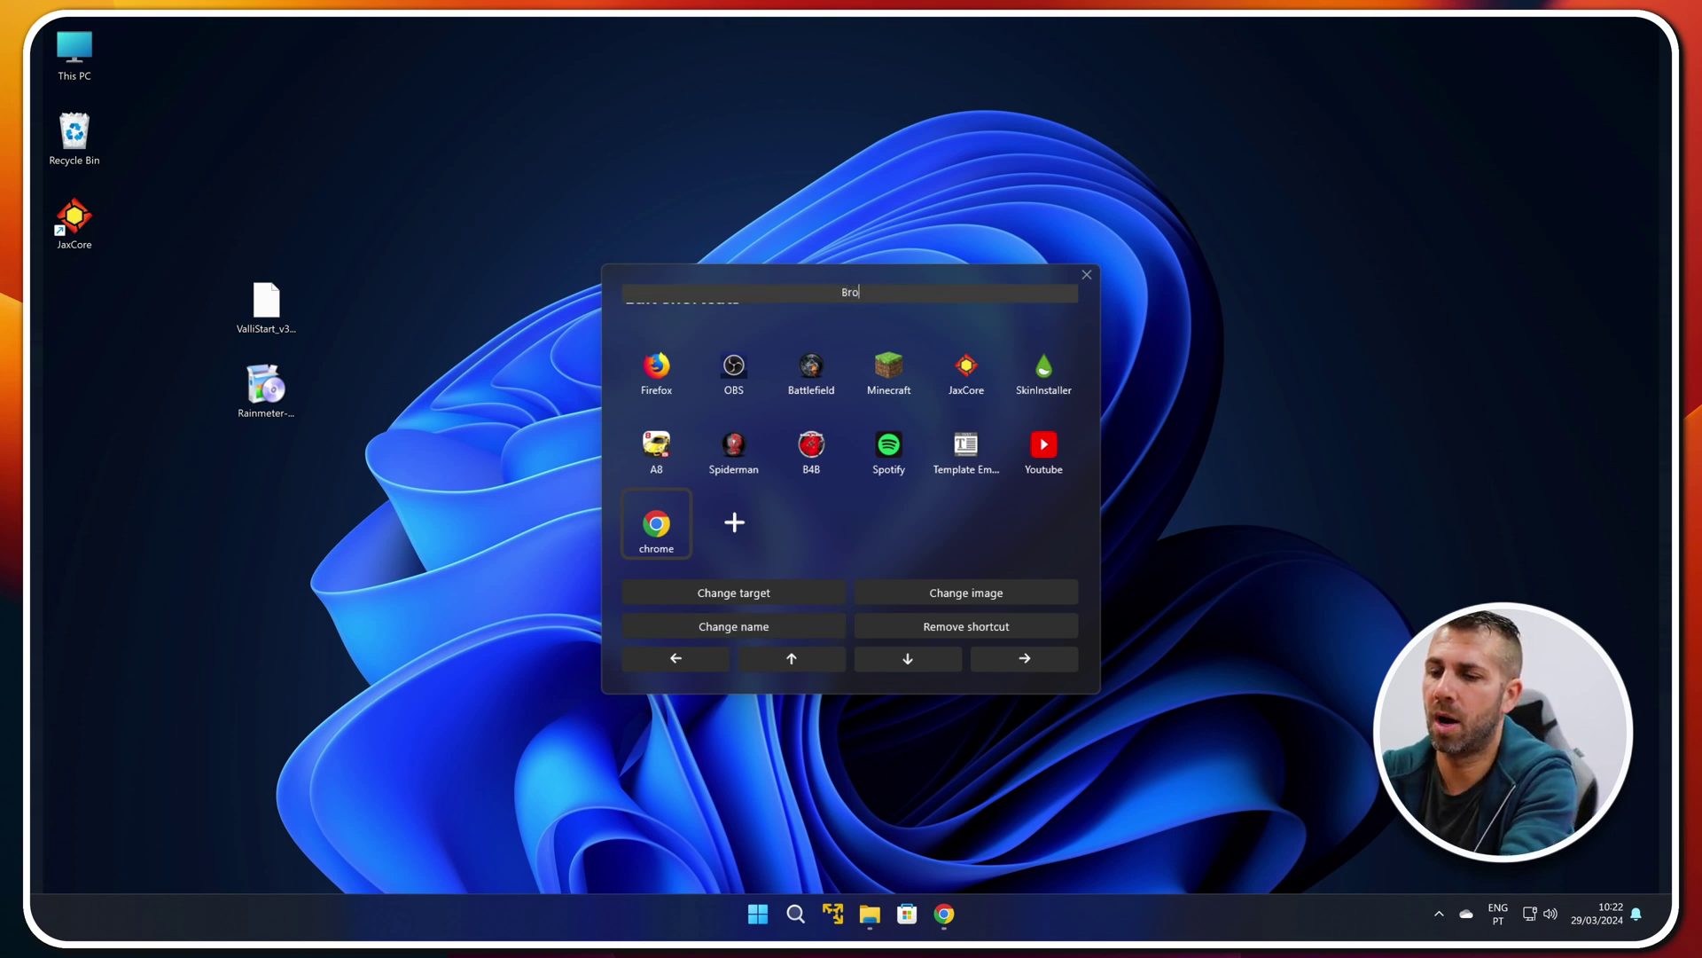
{"action": "type", "text": "wser"}
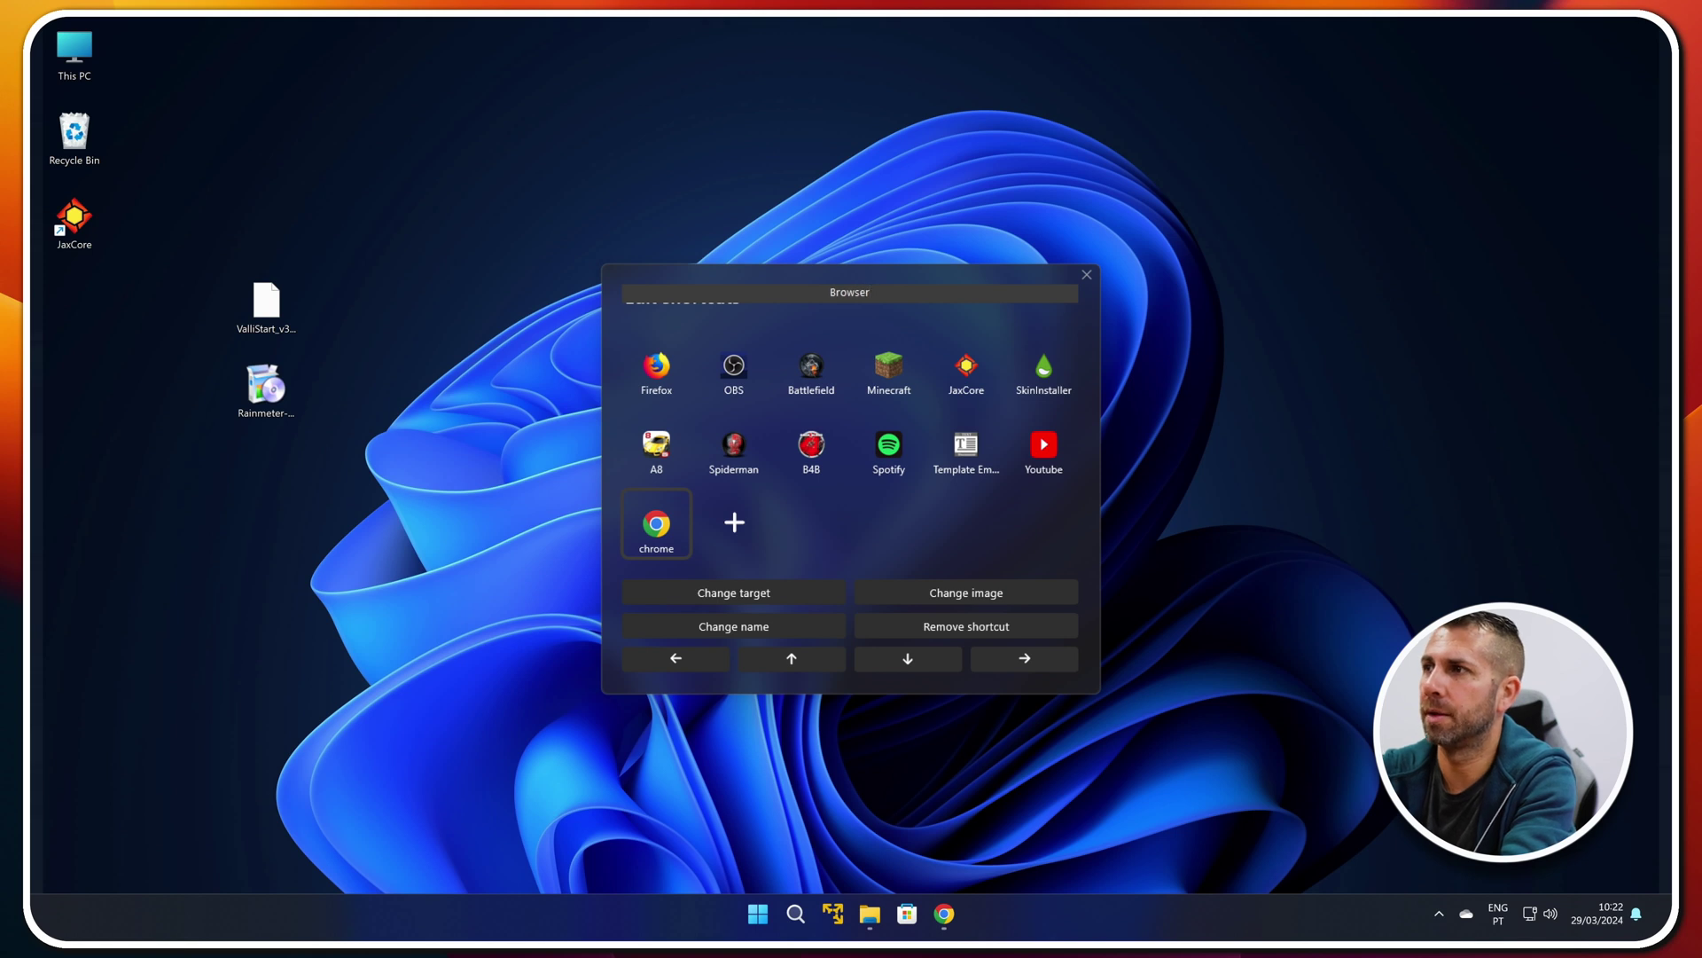
{"action": "key", "text": "Return"}
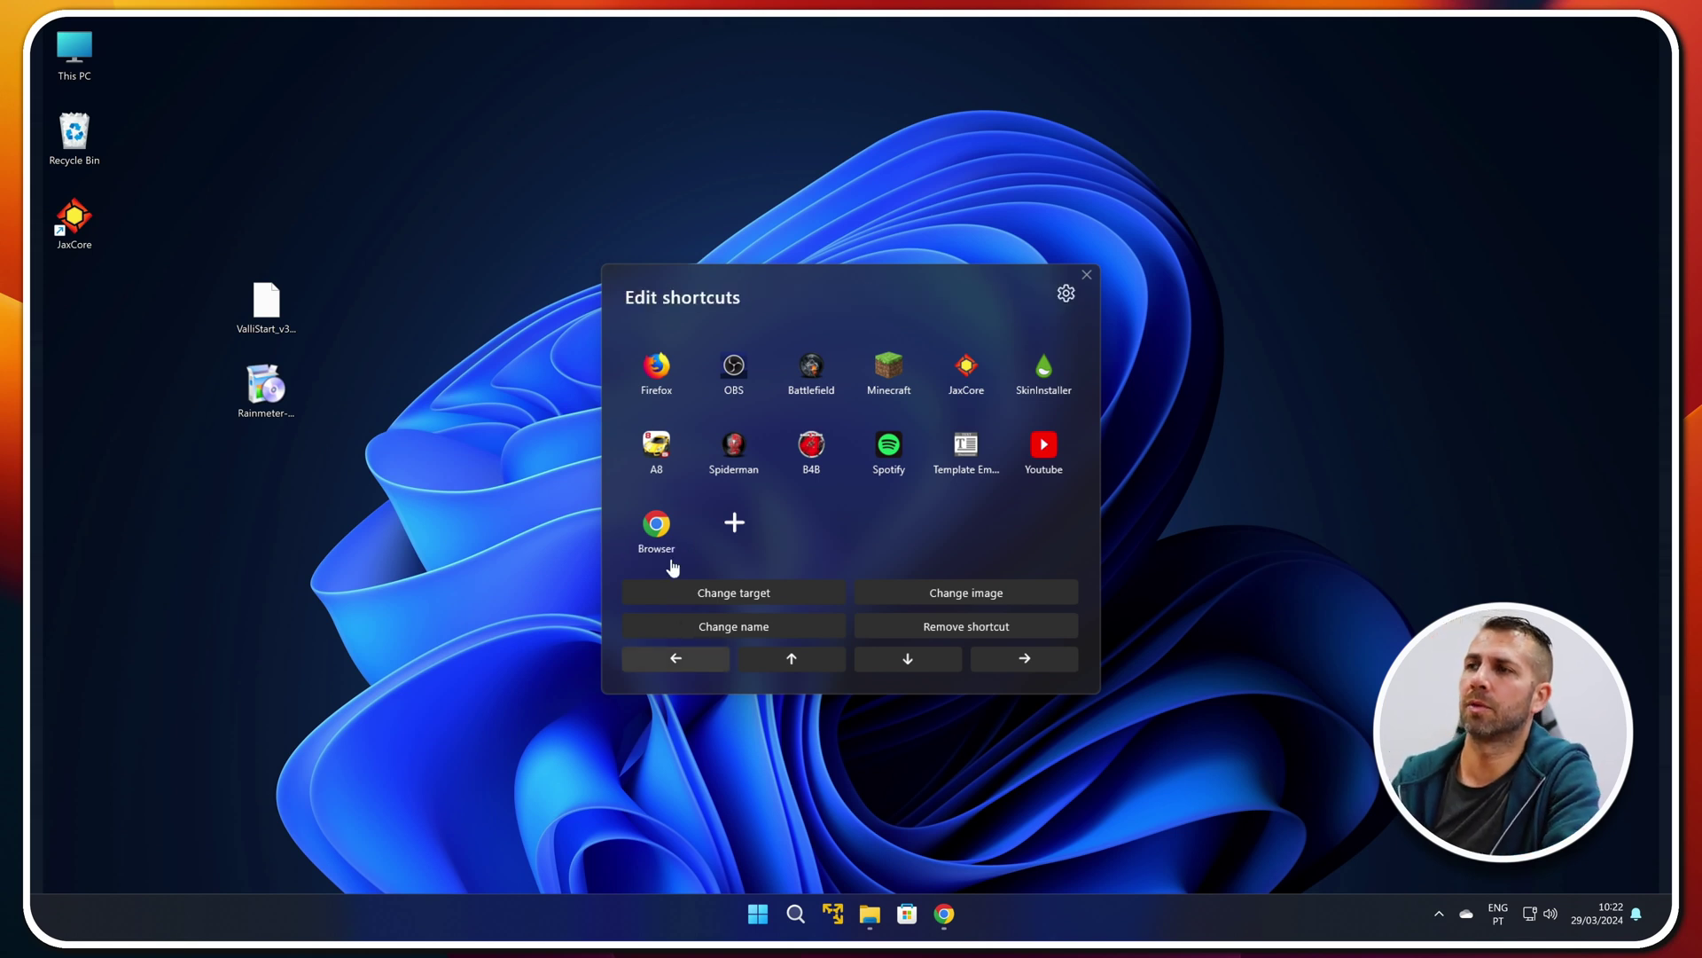
Change the Browser shortcut's image to the Edge PNG file in Downloads\Icons
{"action": "left_click", "coordinate": [985, 592]}
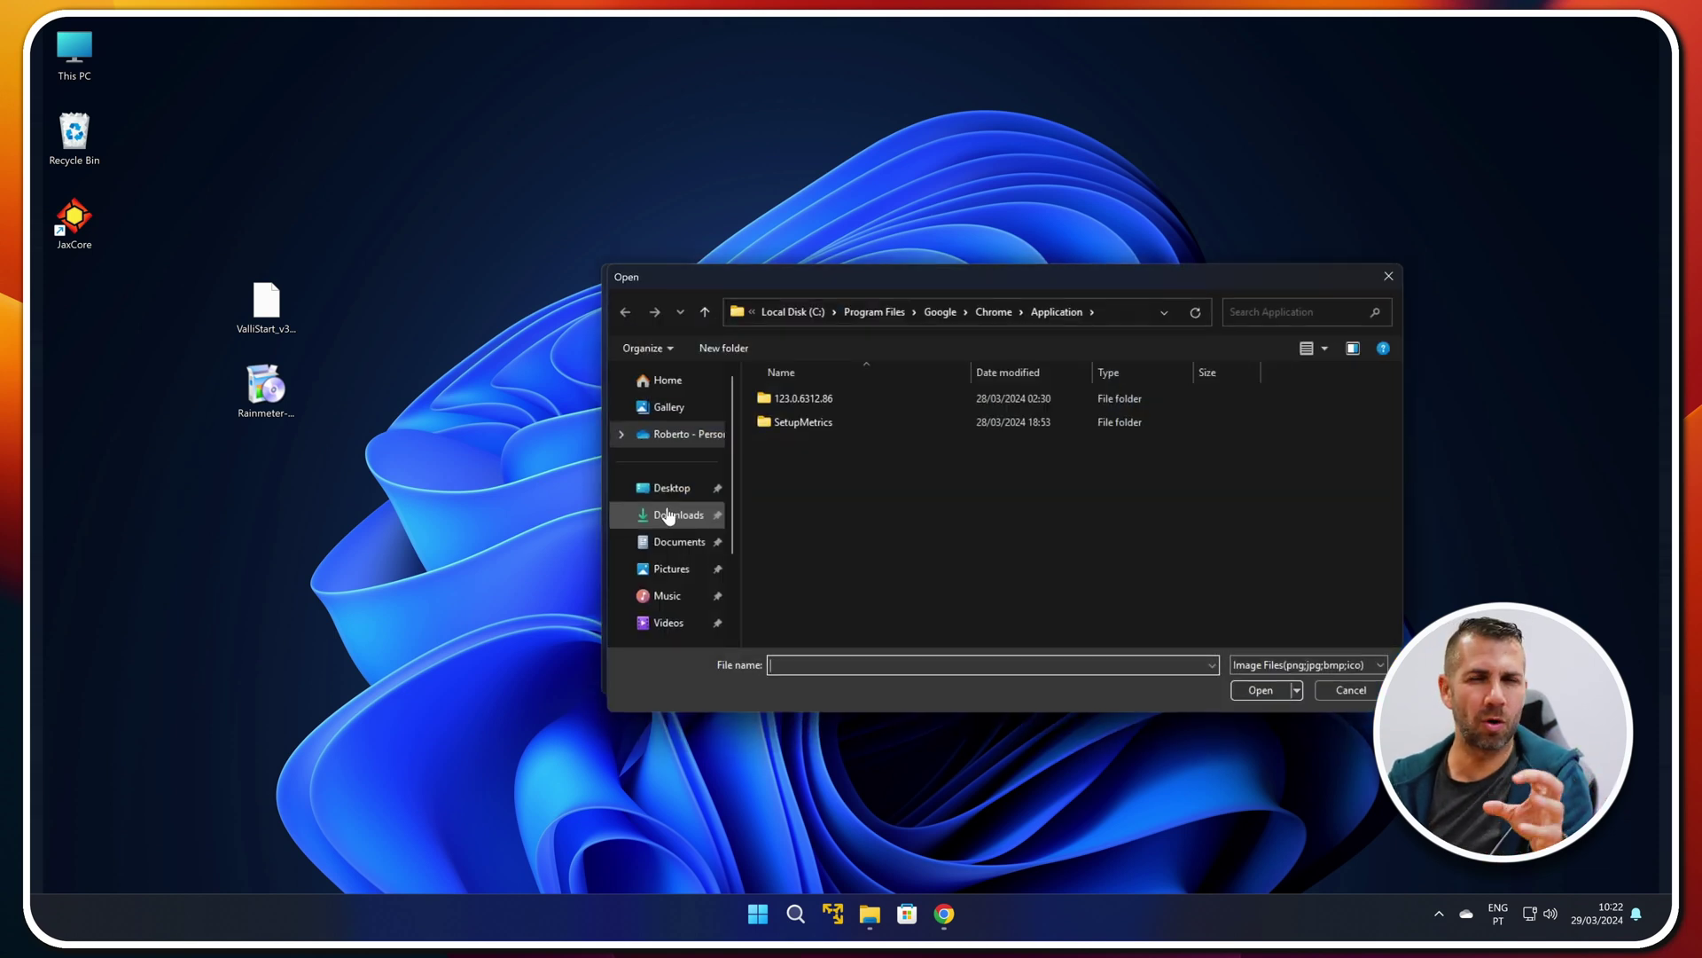
{"action": "left_click", "coordinate": [679, 515]}
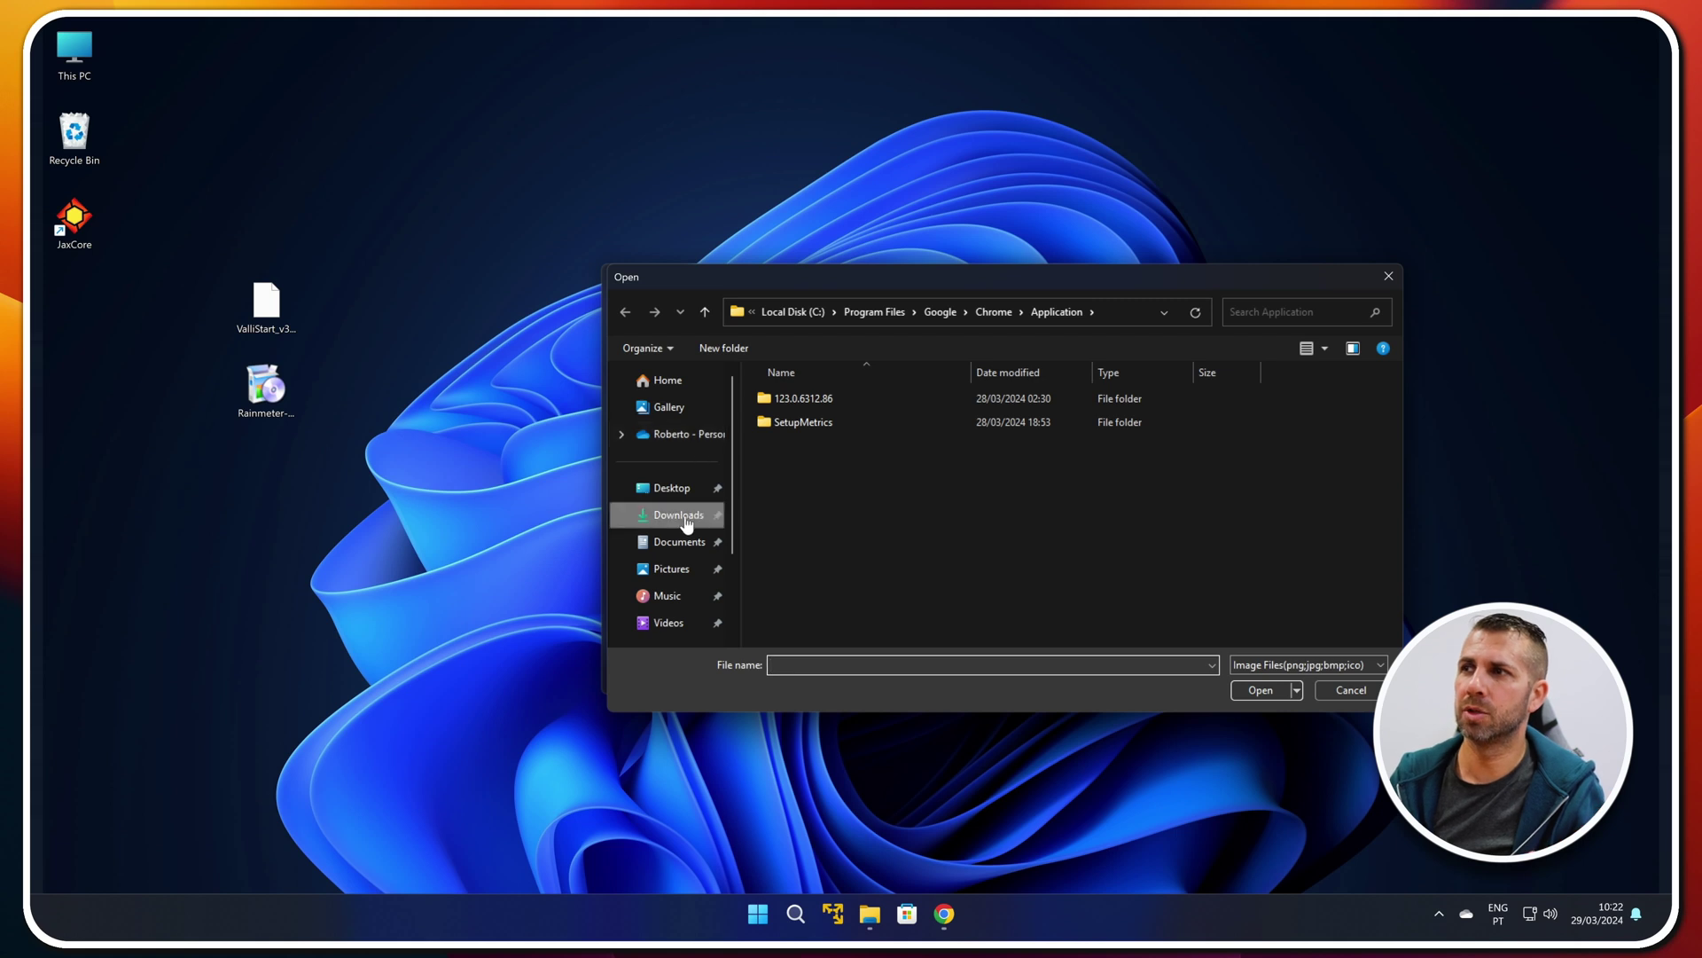
{"action": "double_click", "coordinate": [770, 420]}
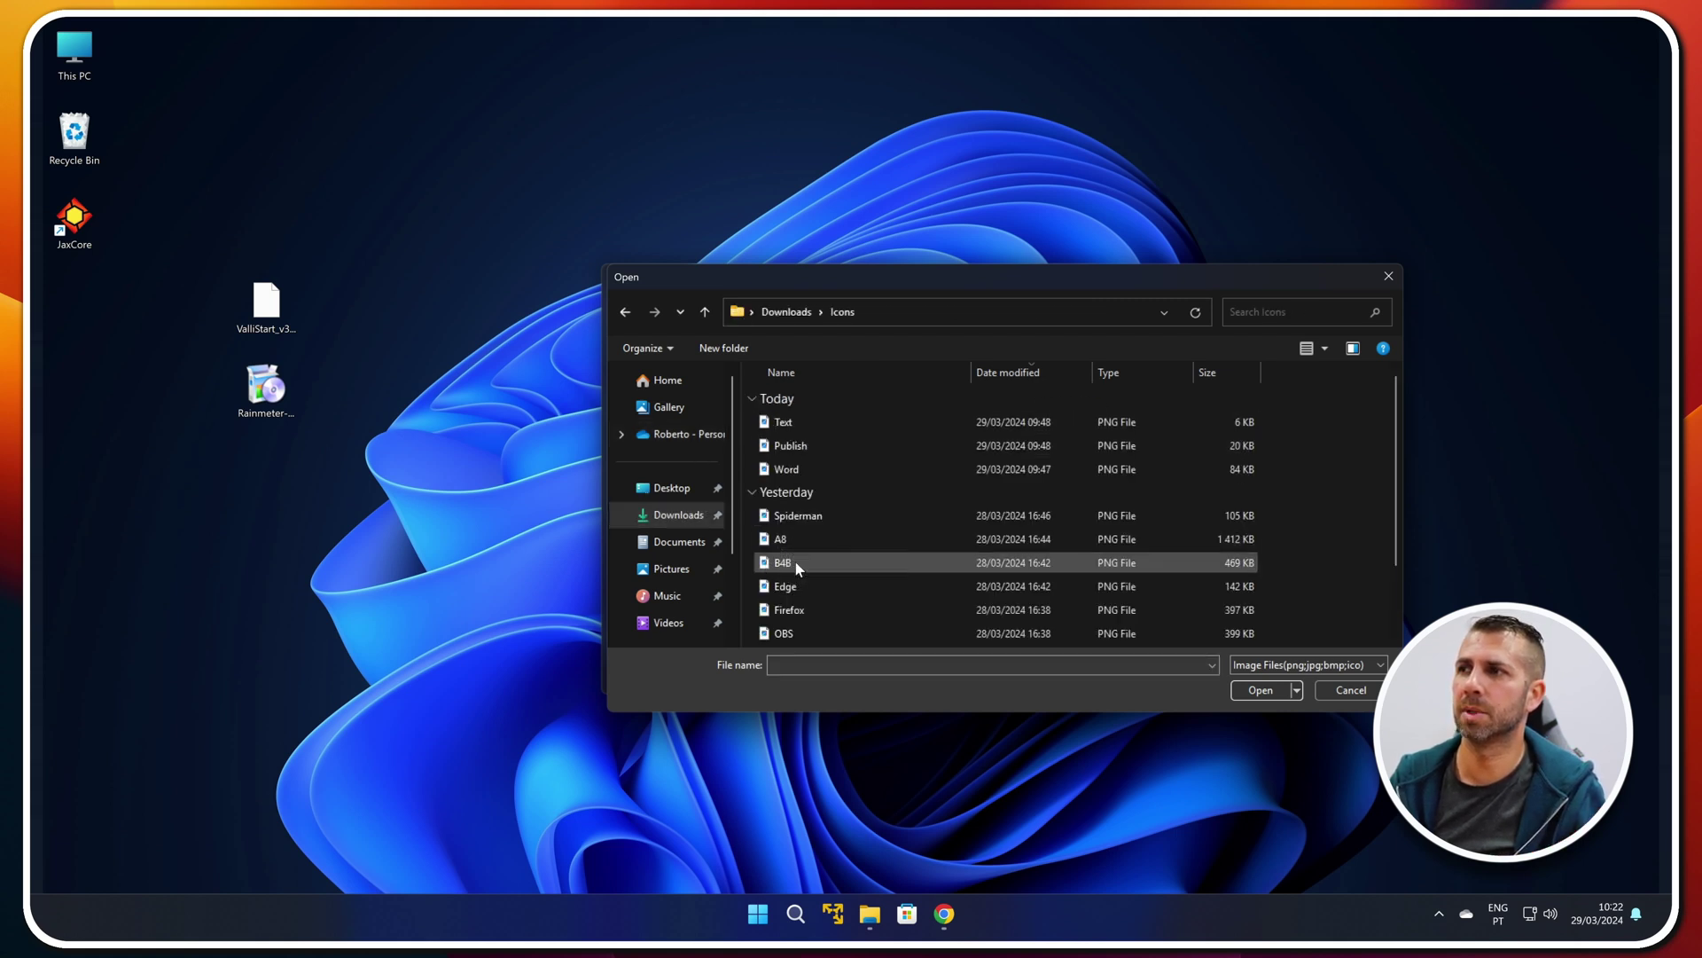
{"action": "left_click", "coordinate": [799, 611]}
{"action": "left_click", "coordinate": [785, 586]}
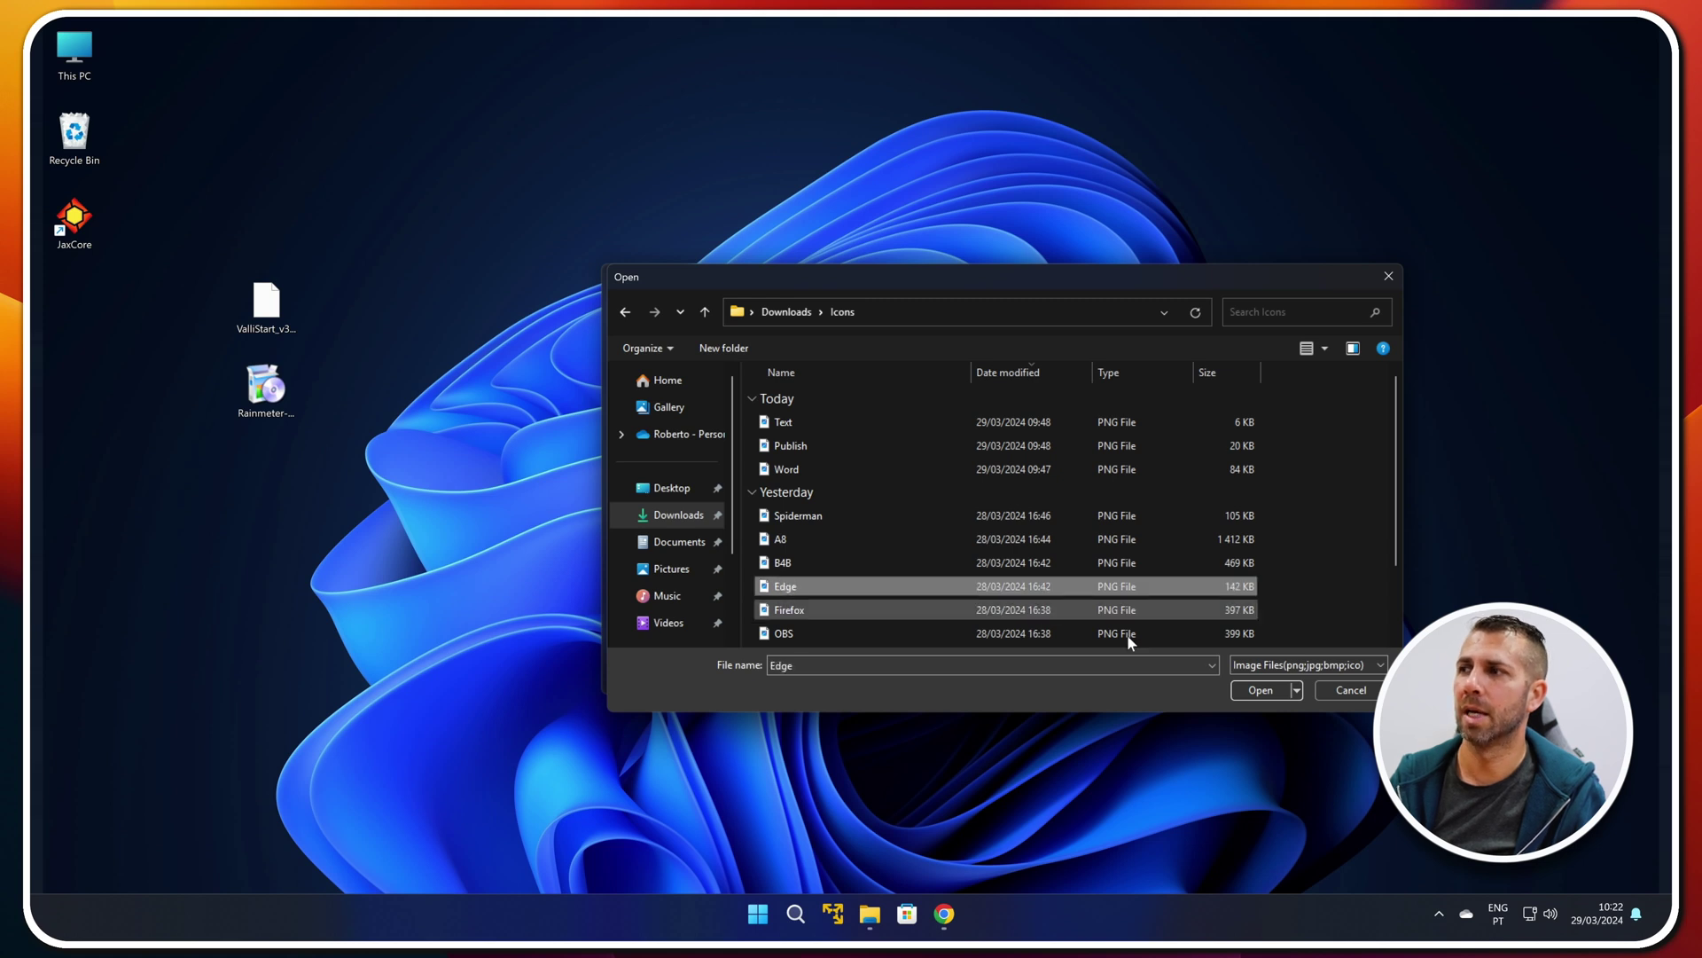
{"action": "left_click", "coordinate": [1261, 691]}
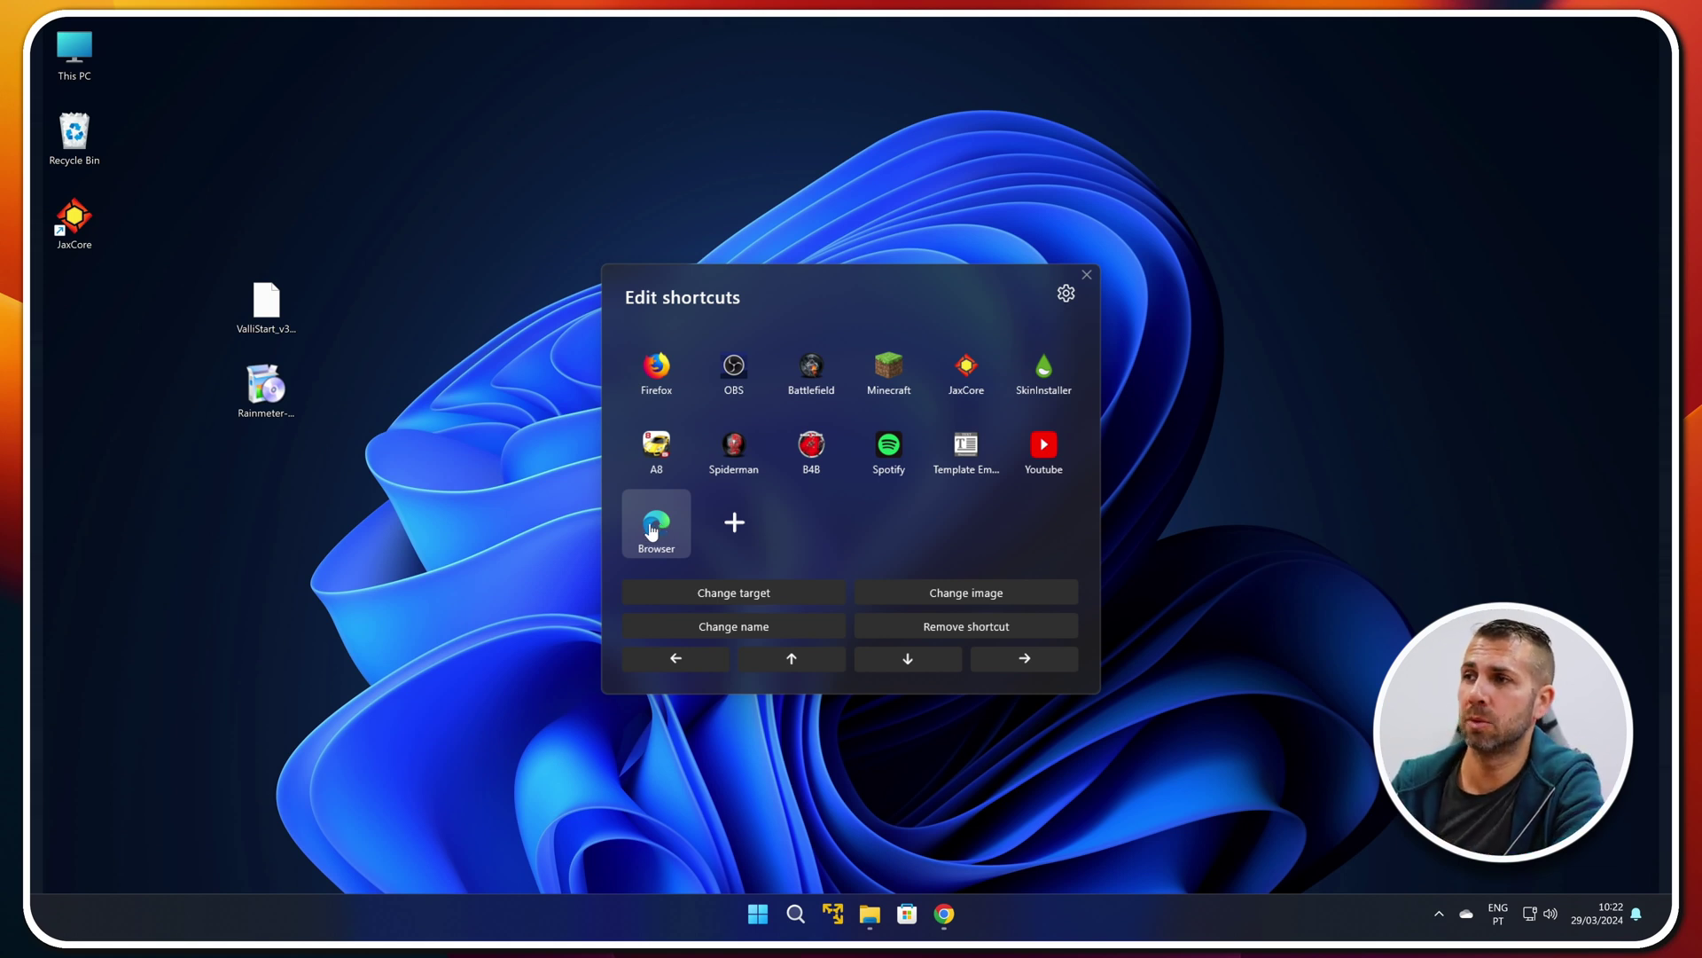
Move the Browser shortcut up two rows to the first row and remove the email template shortcut
{"action": "left_click", "coordinate": [788, 663]}
{"action": "left_click", "coordinate": [793, 663]}
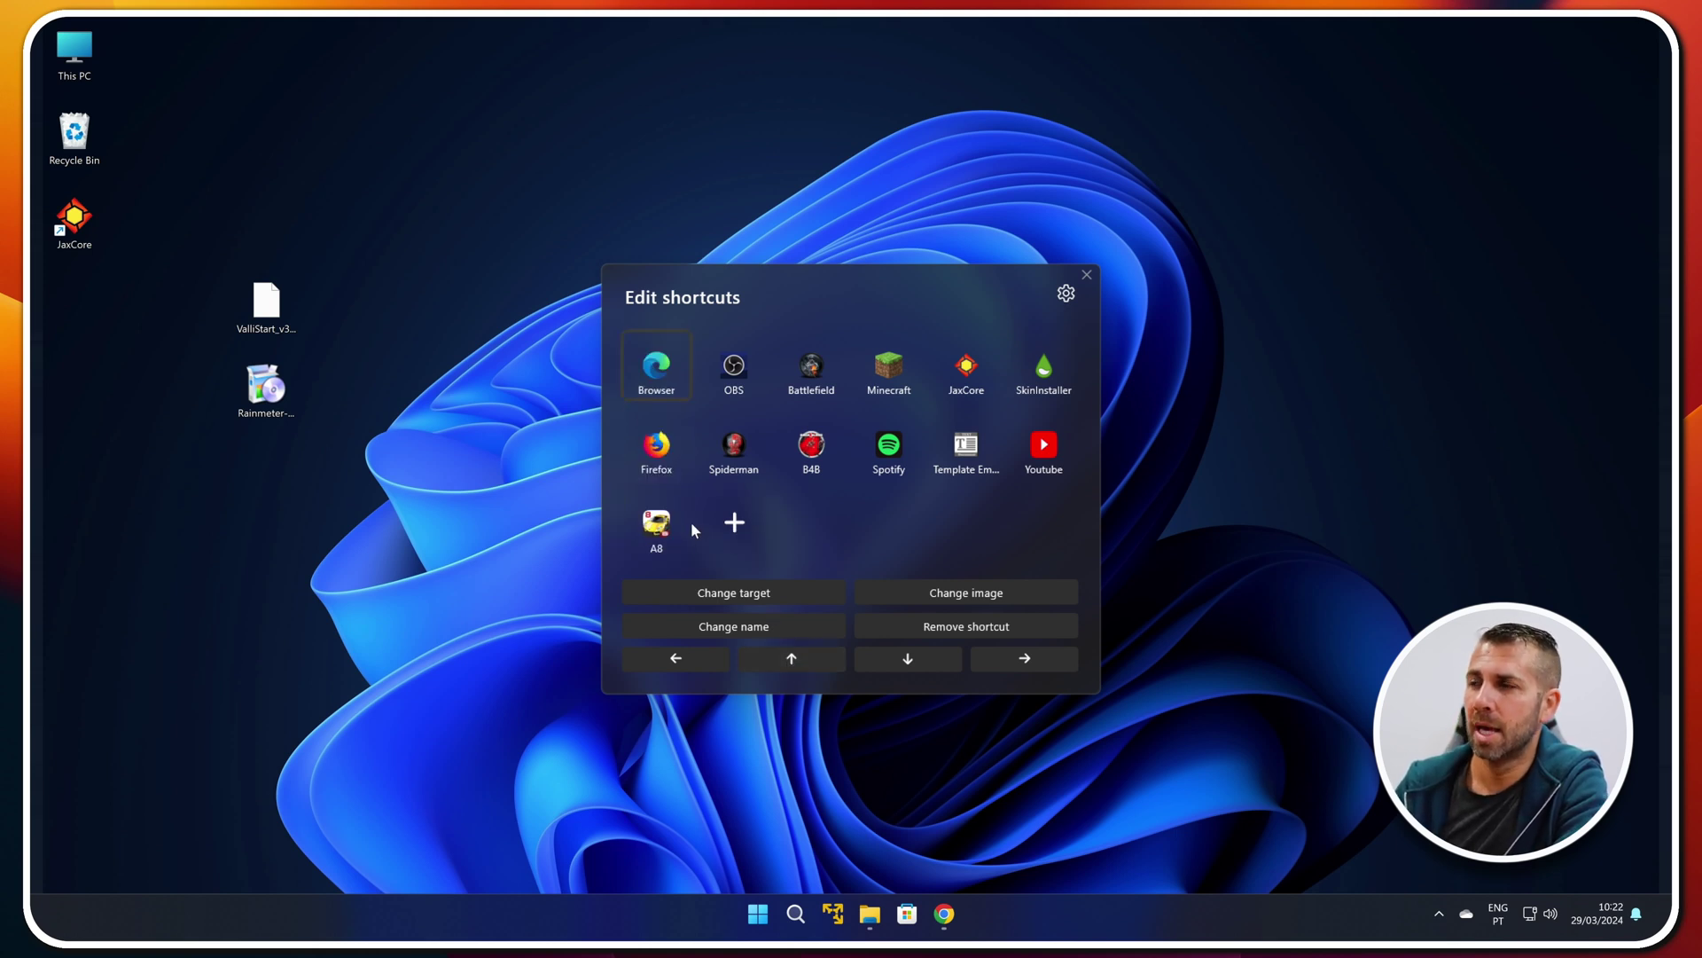
{"action": "left_click", "coordinate": [964, 451]}
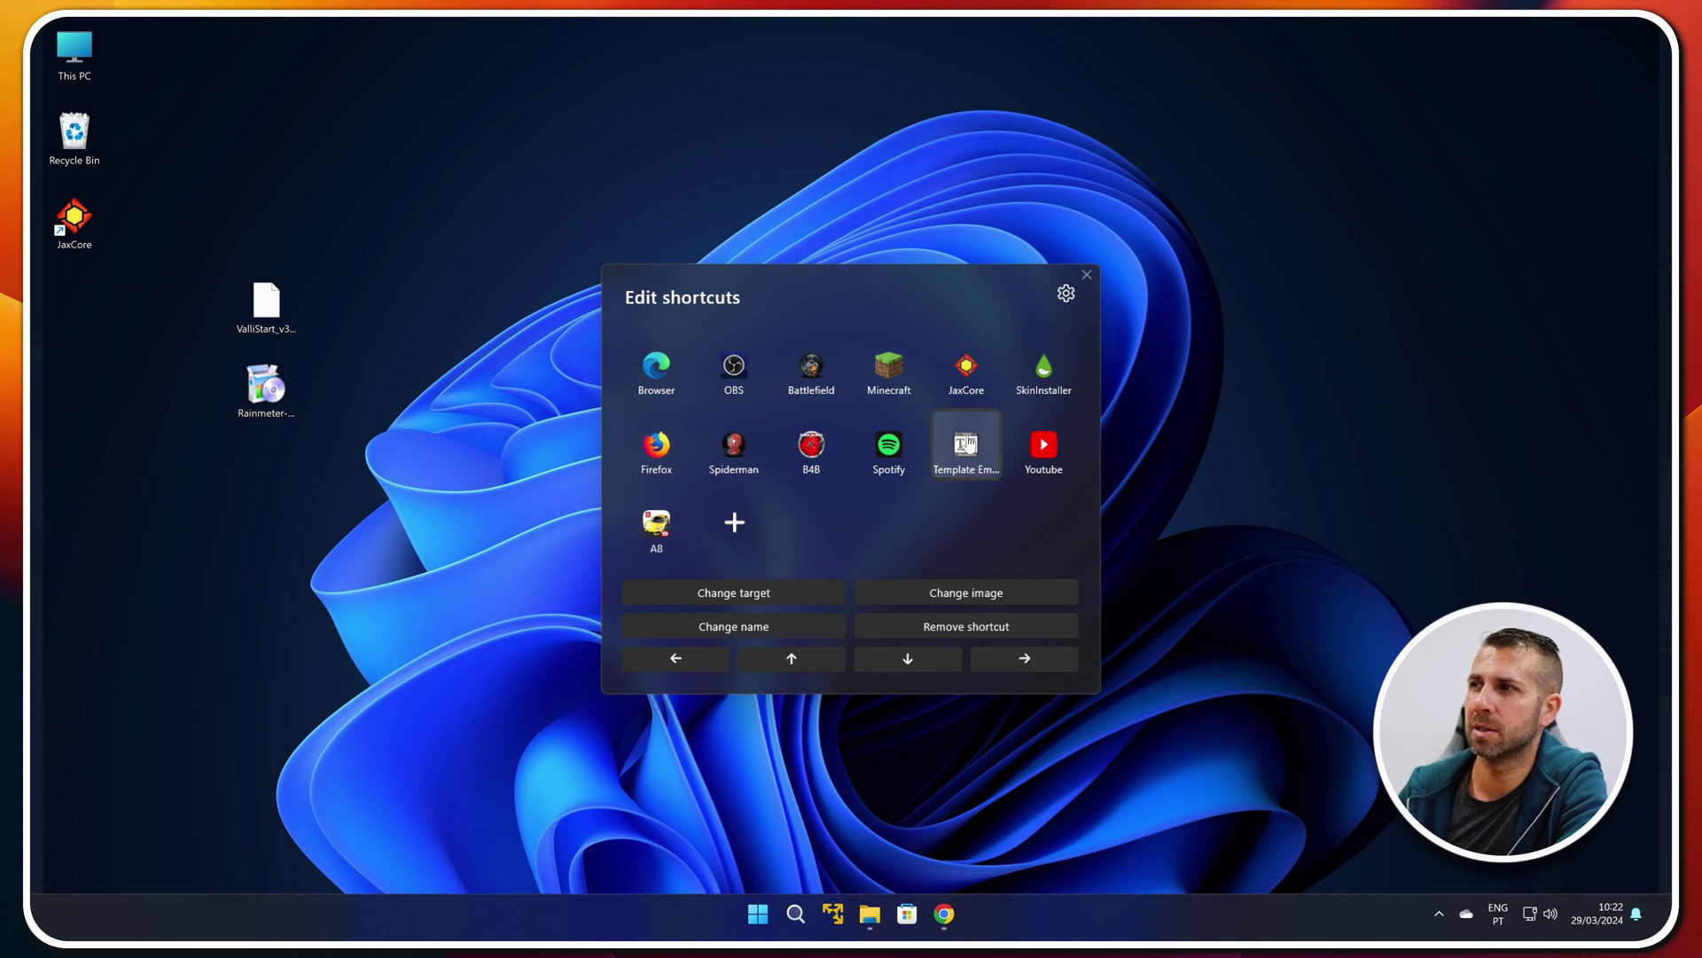
{"action": "left_click", "coordinate": [992, 626]}
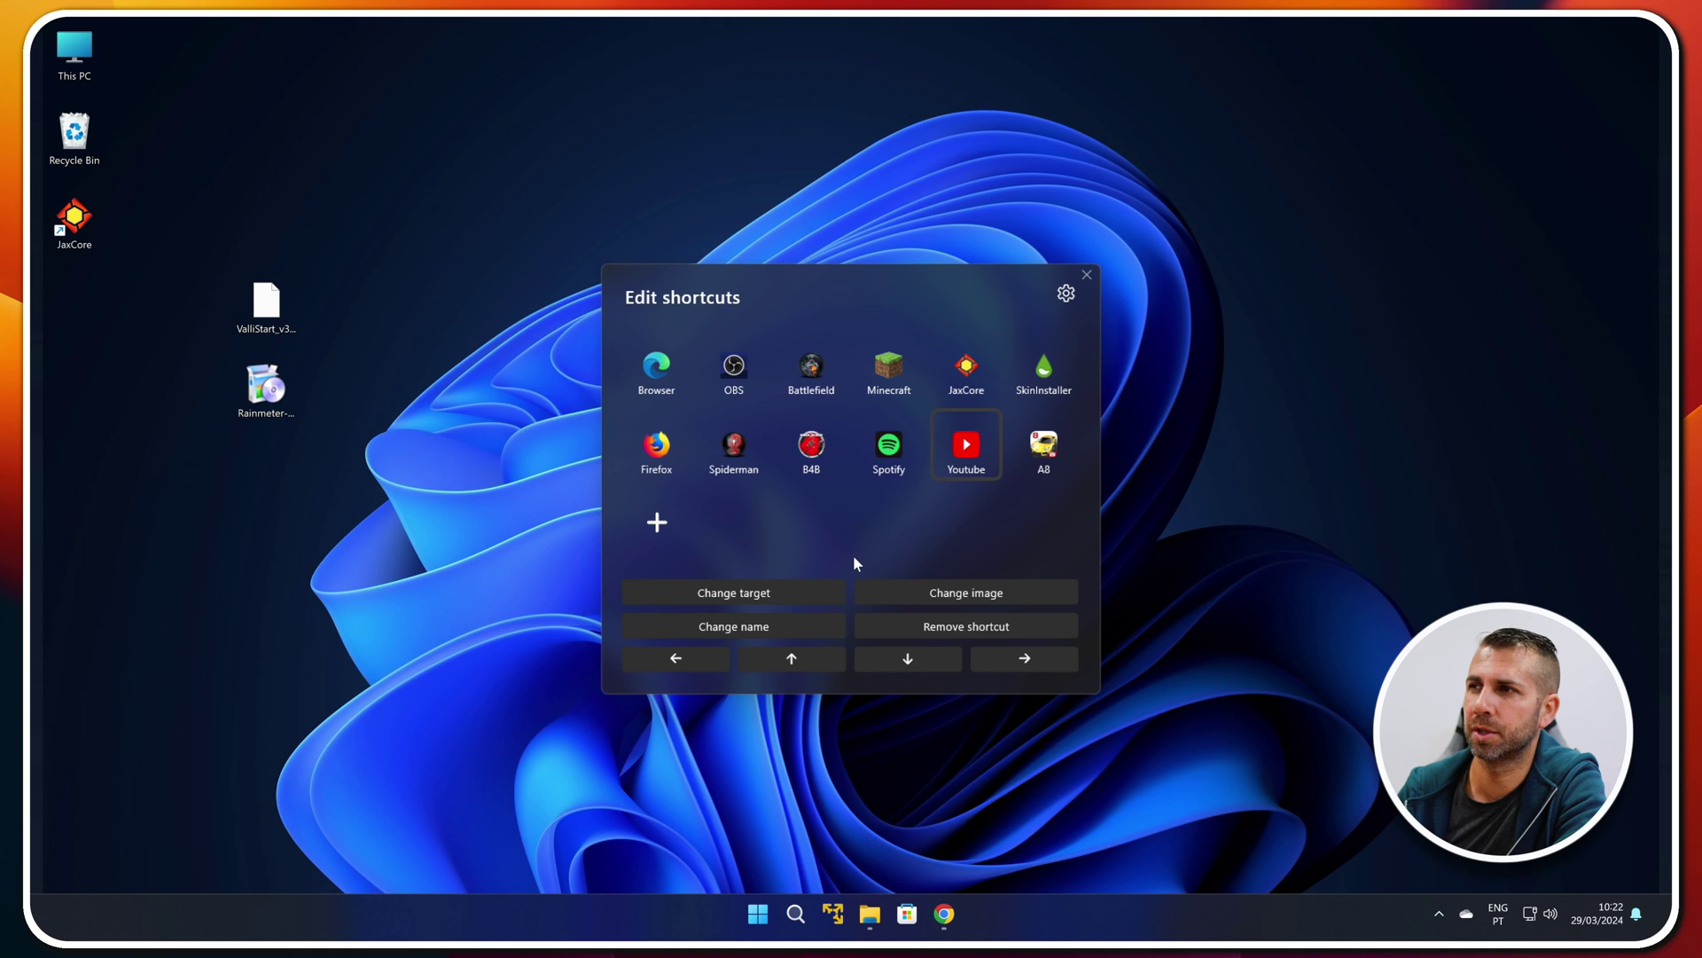
Add a new pinned shortcut targeting the Word PNG file in Downloads\Icons
{"action": "left_click", "coordinate": [653, 521]}
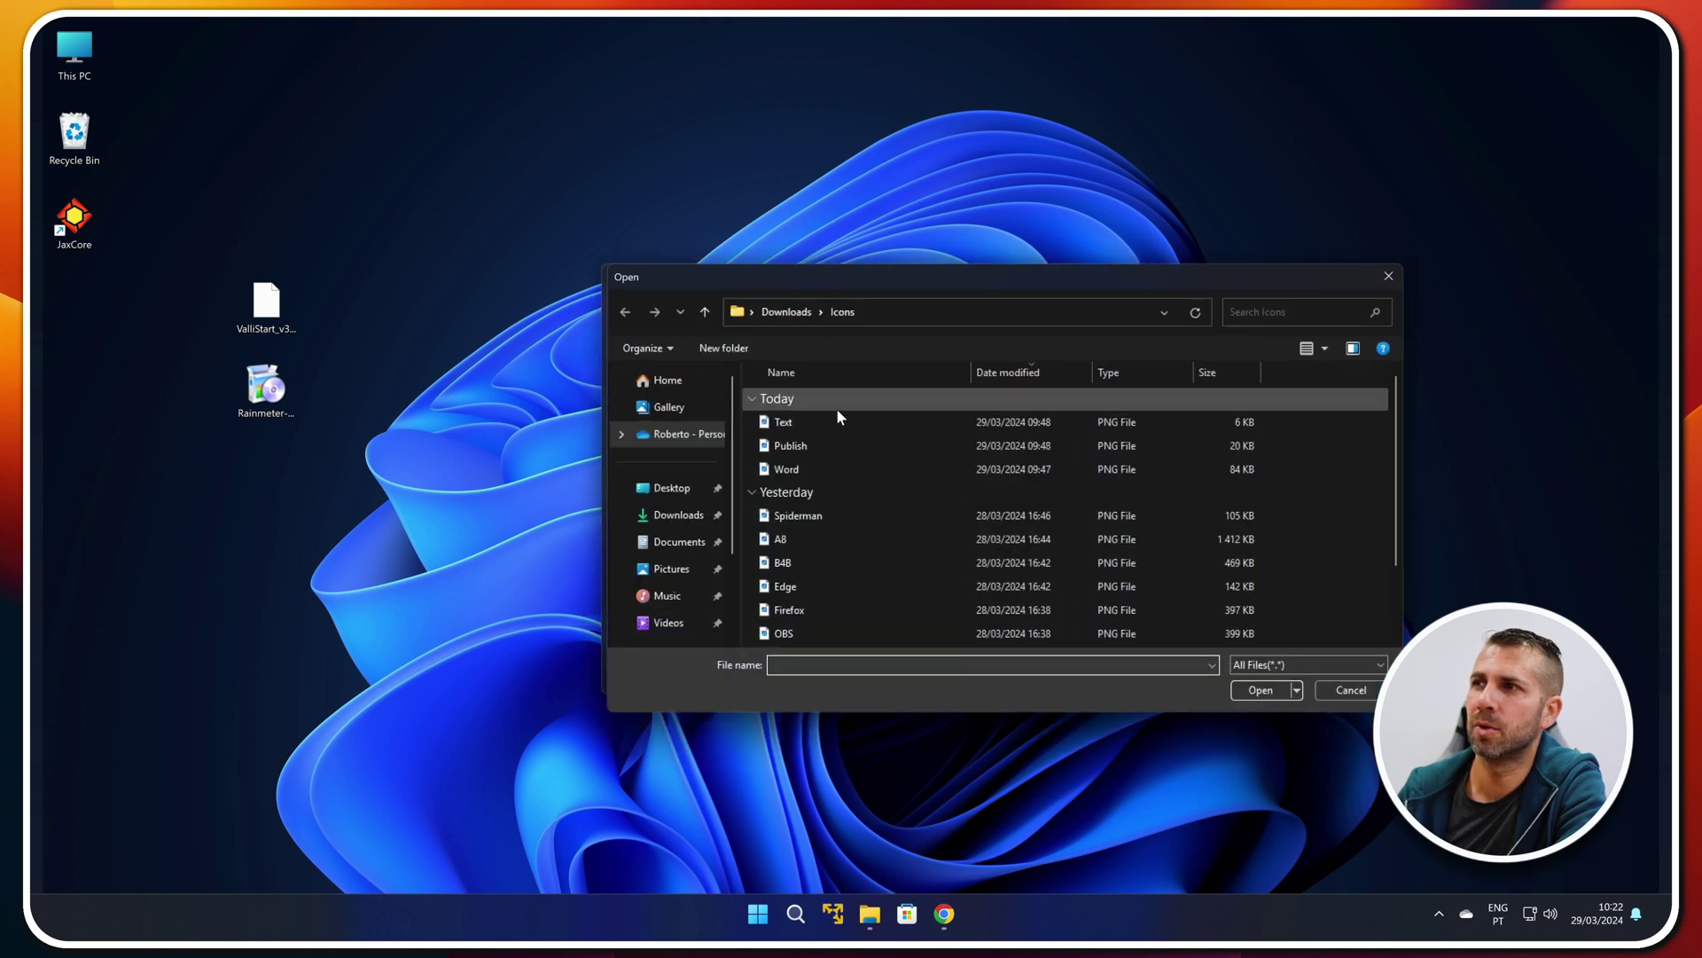
{"action": "left_click", "coordinate": [802, 463]}
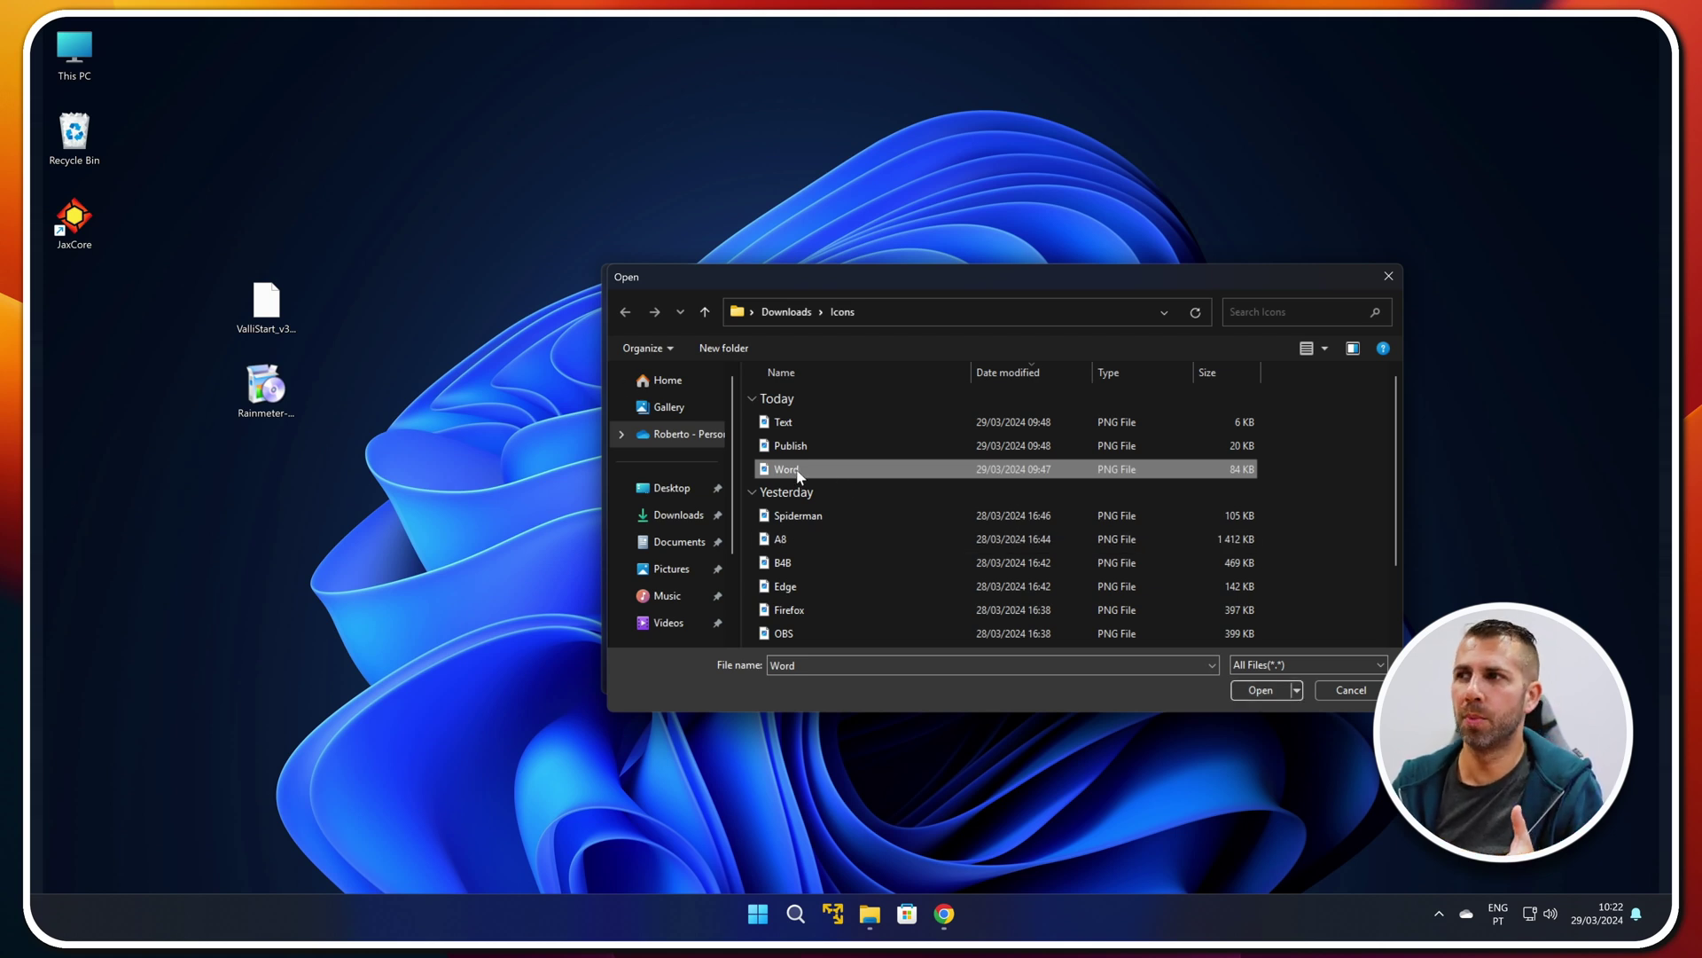
{"action": "left_click", "coordinate": [1261, 690]}
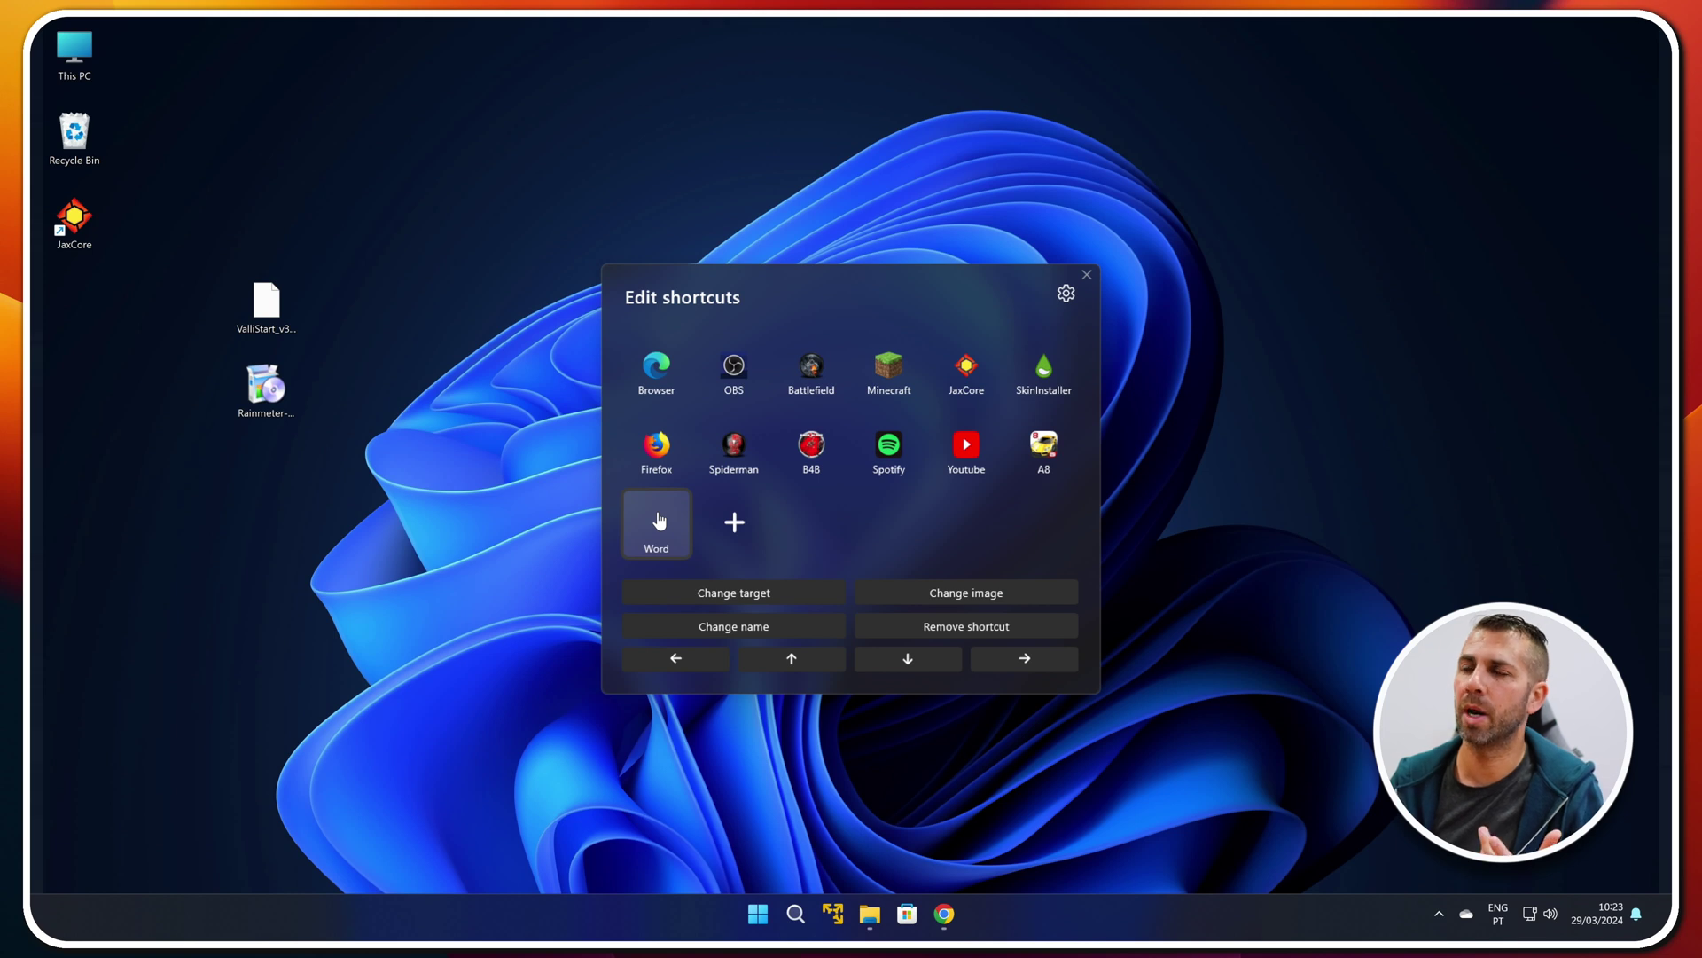
Set the new Word shortcut's image to the Word PNG file in Downloads\Icons
{"action": "left_click", "coordinate": [963, 592]}
{"action": "left_click", "coordinate": [782, 469]}
{"action": "left_click", "coordinate": [789, 445]}
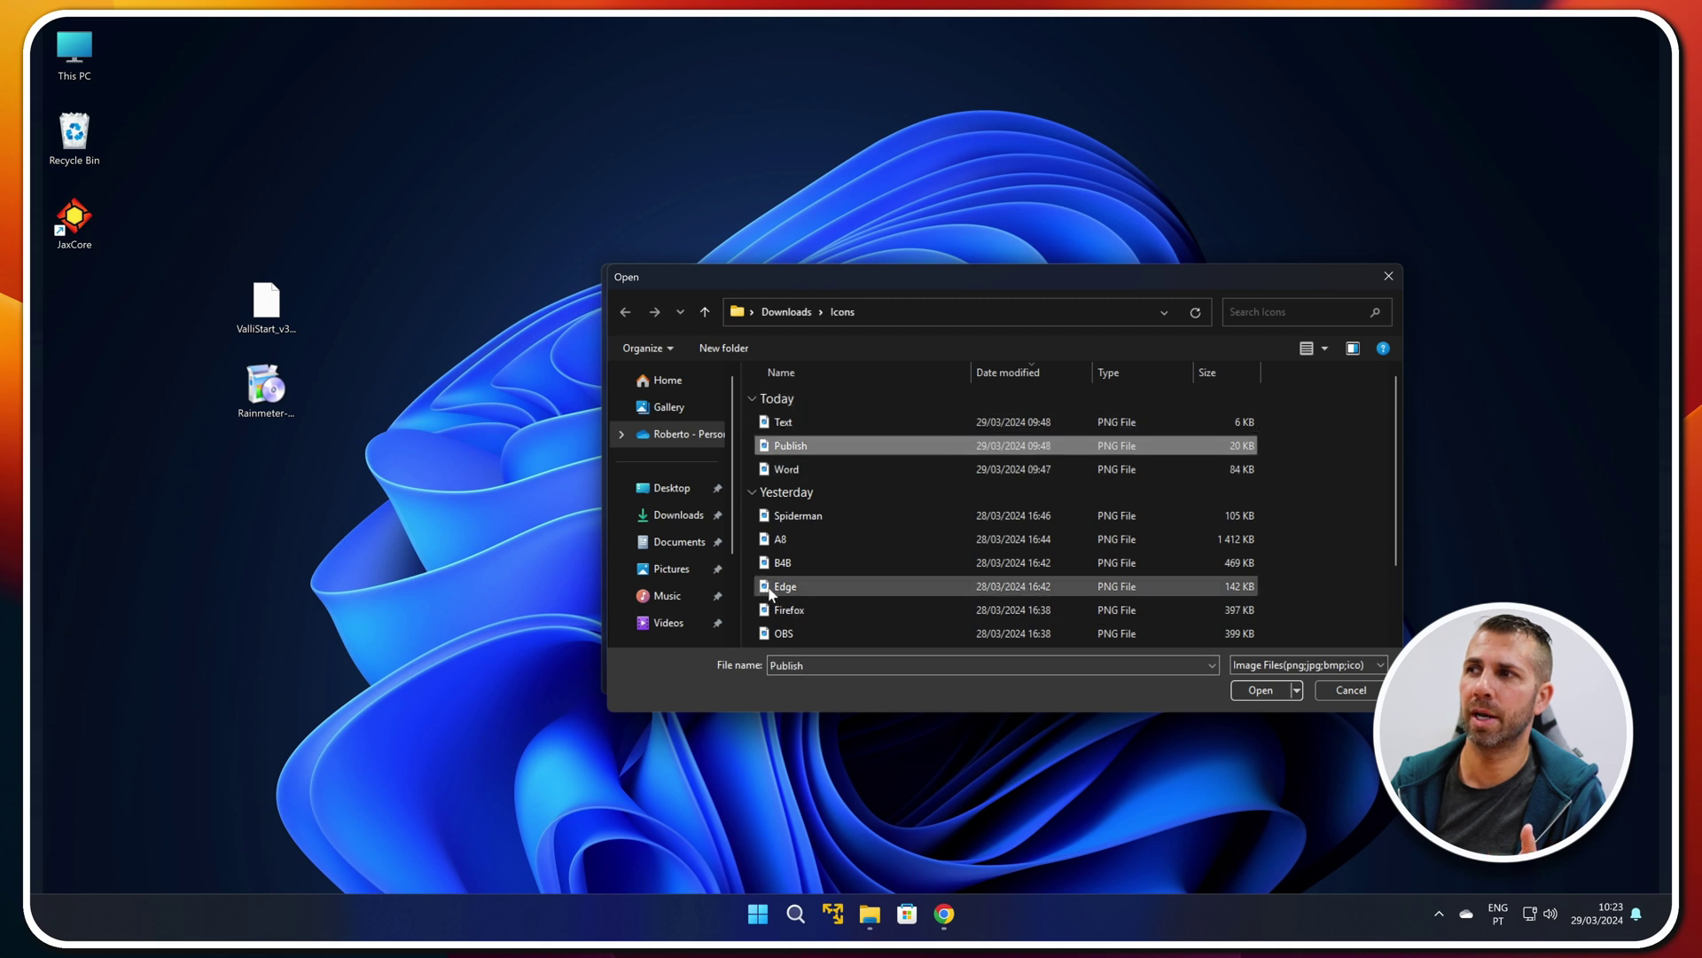
{"action": "left_click", "coordinate": [789, 470]}
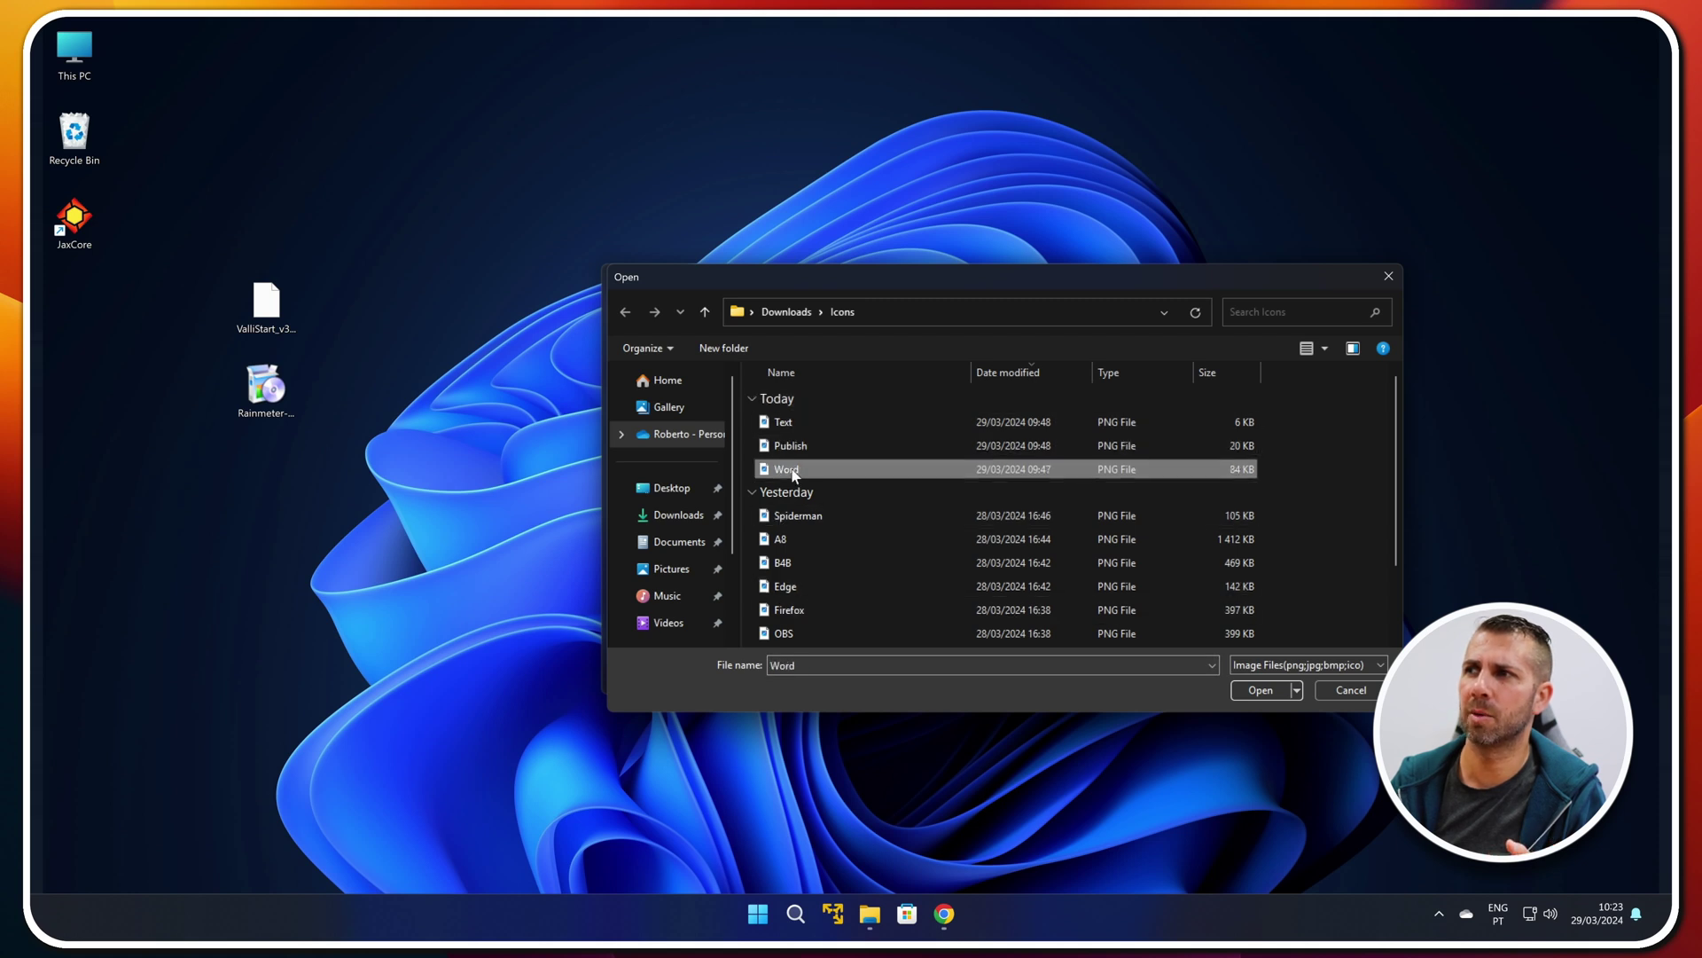
{"action": "left_click", "coordinate": [1261, 689]}
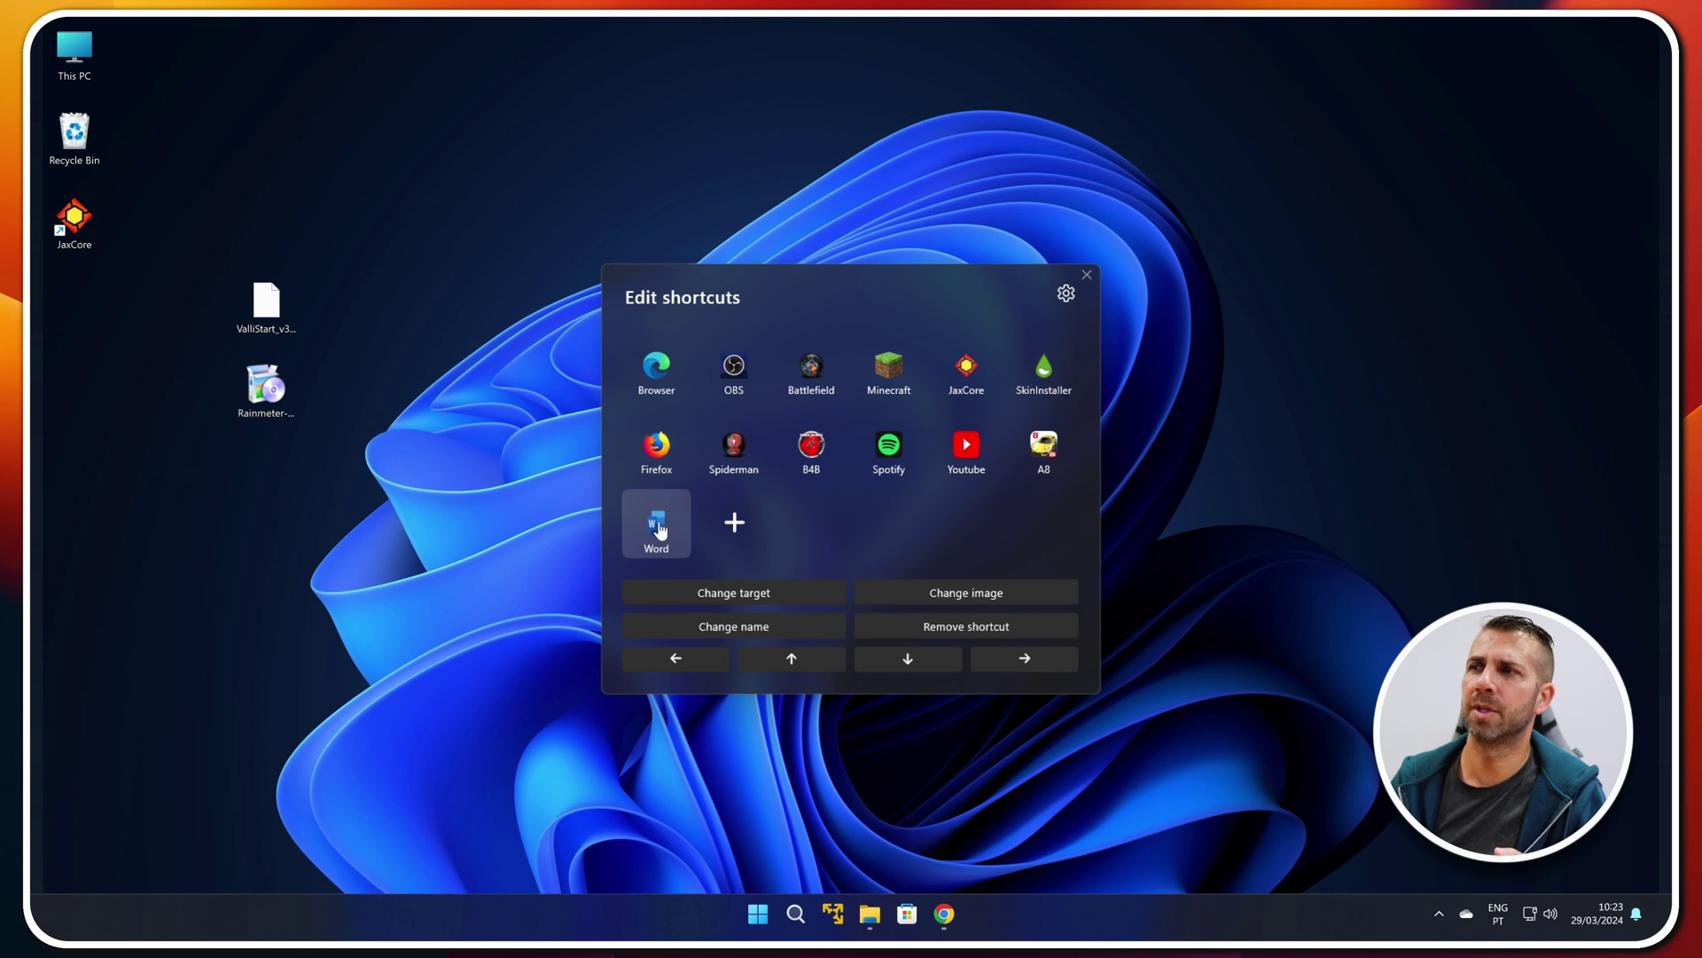
Rename the Word shortcut as Email Temp 1
{"action": "left_click", "coordinate": [773, 627]}
{"action": "type", "text": "Email Tem"}
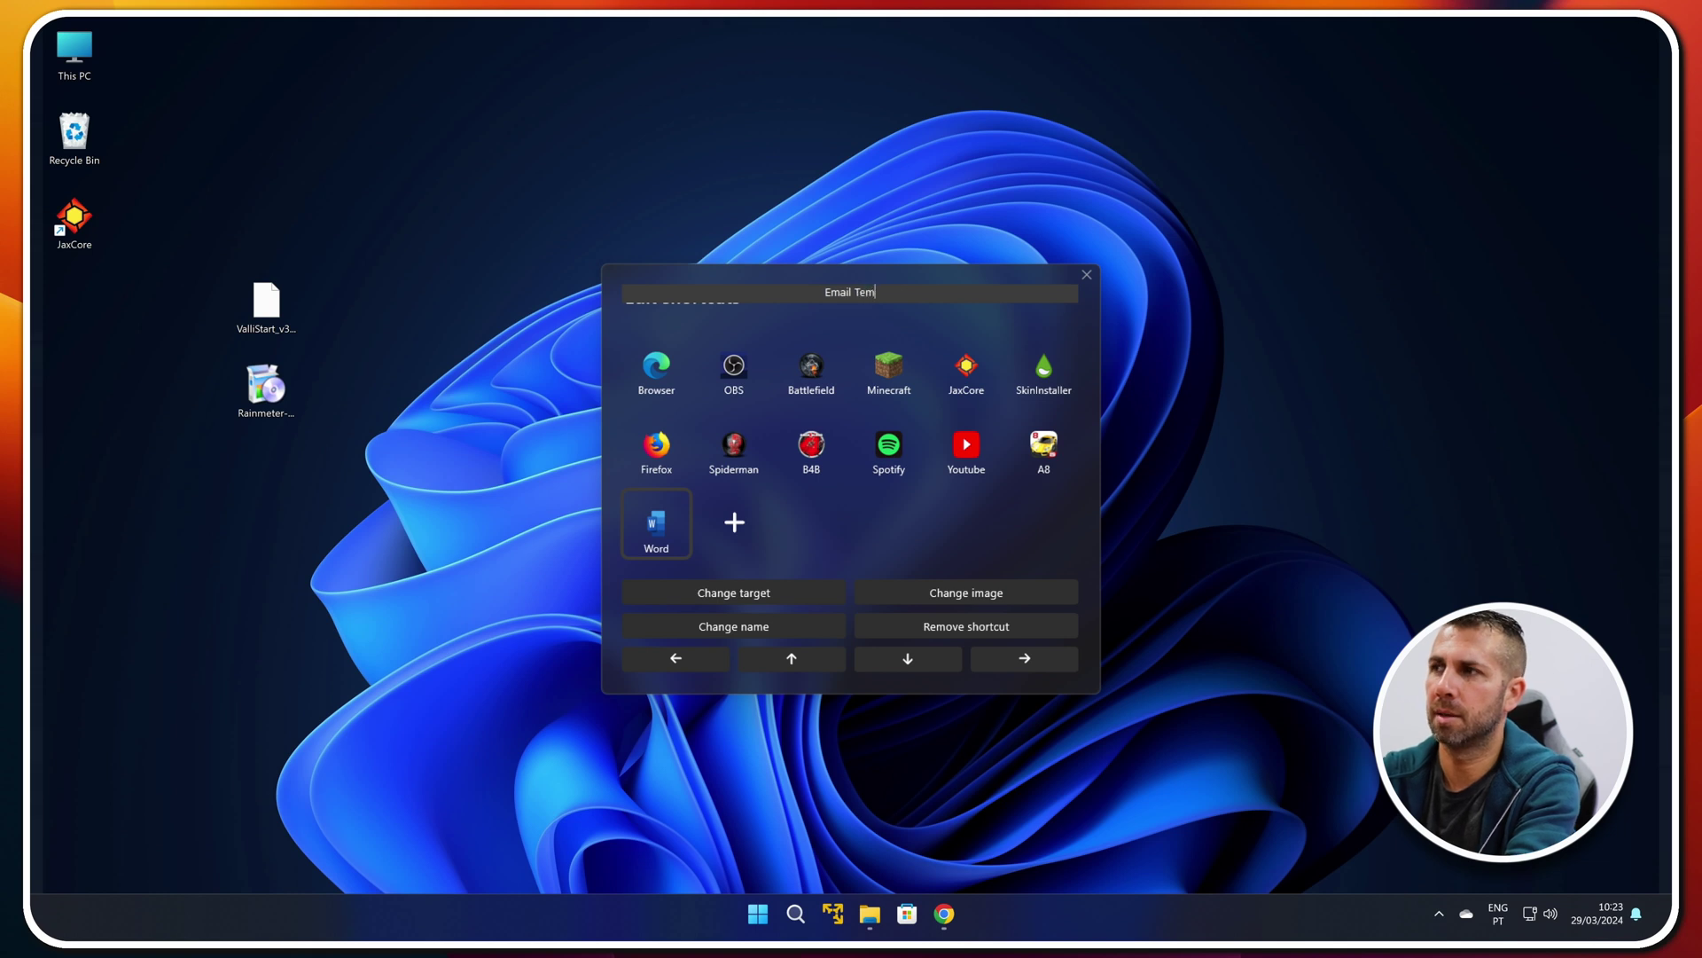
{"action": "type", "text": "p 1"}
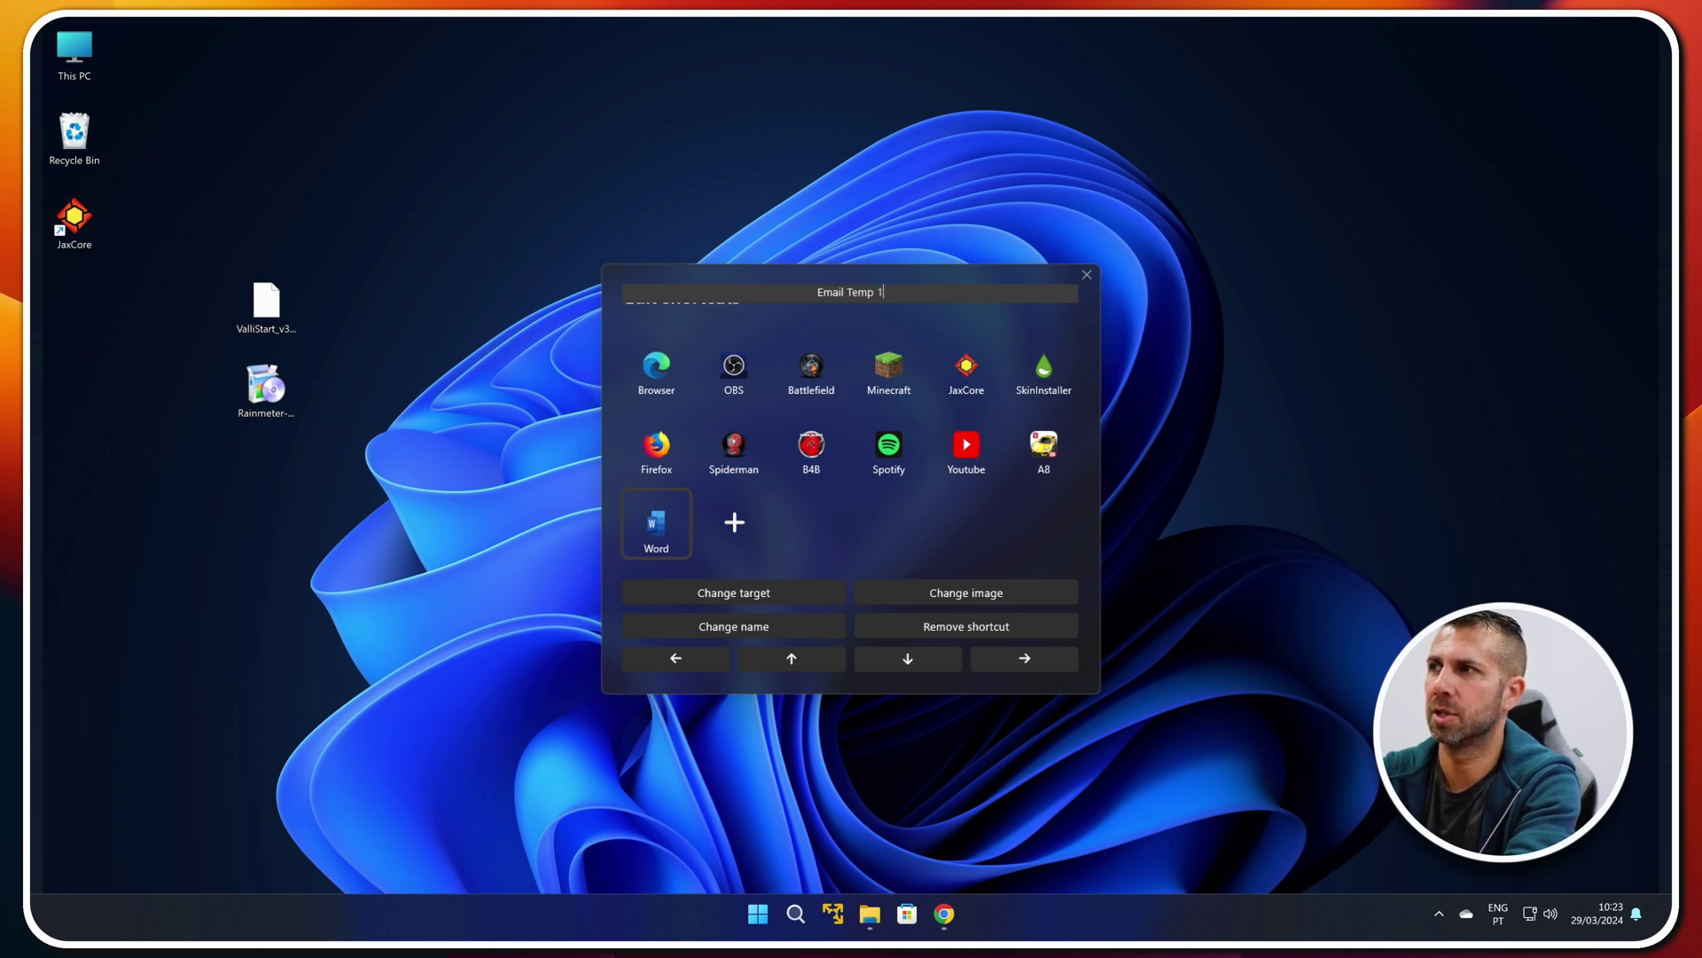
{"action": "key", "text": "Return"}
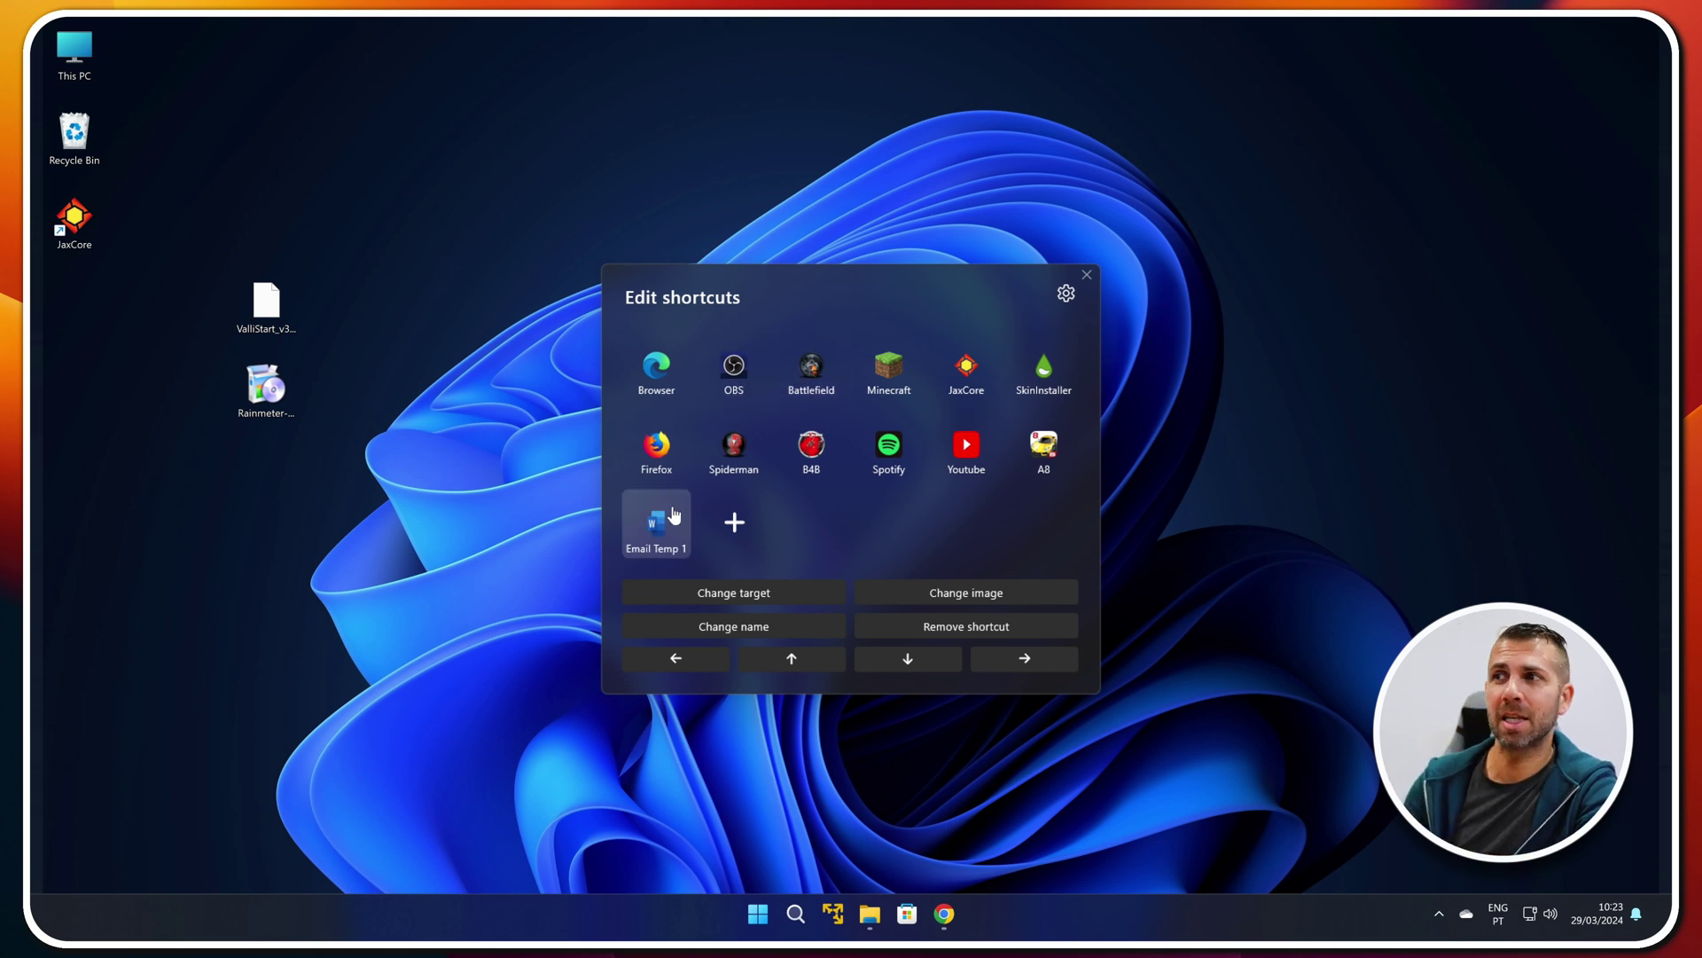
Change the Email Temp 1 shortcut's image to the Text PNG file in Downloads\Icons
{"action": "left_click", "coordinate": [971, 593]}
{"action": "left_click", "coordinate": [796, 428]}
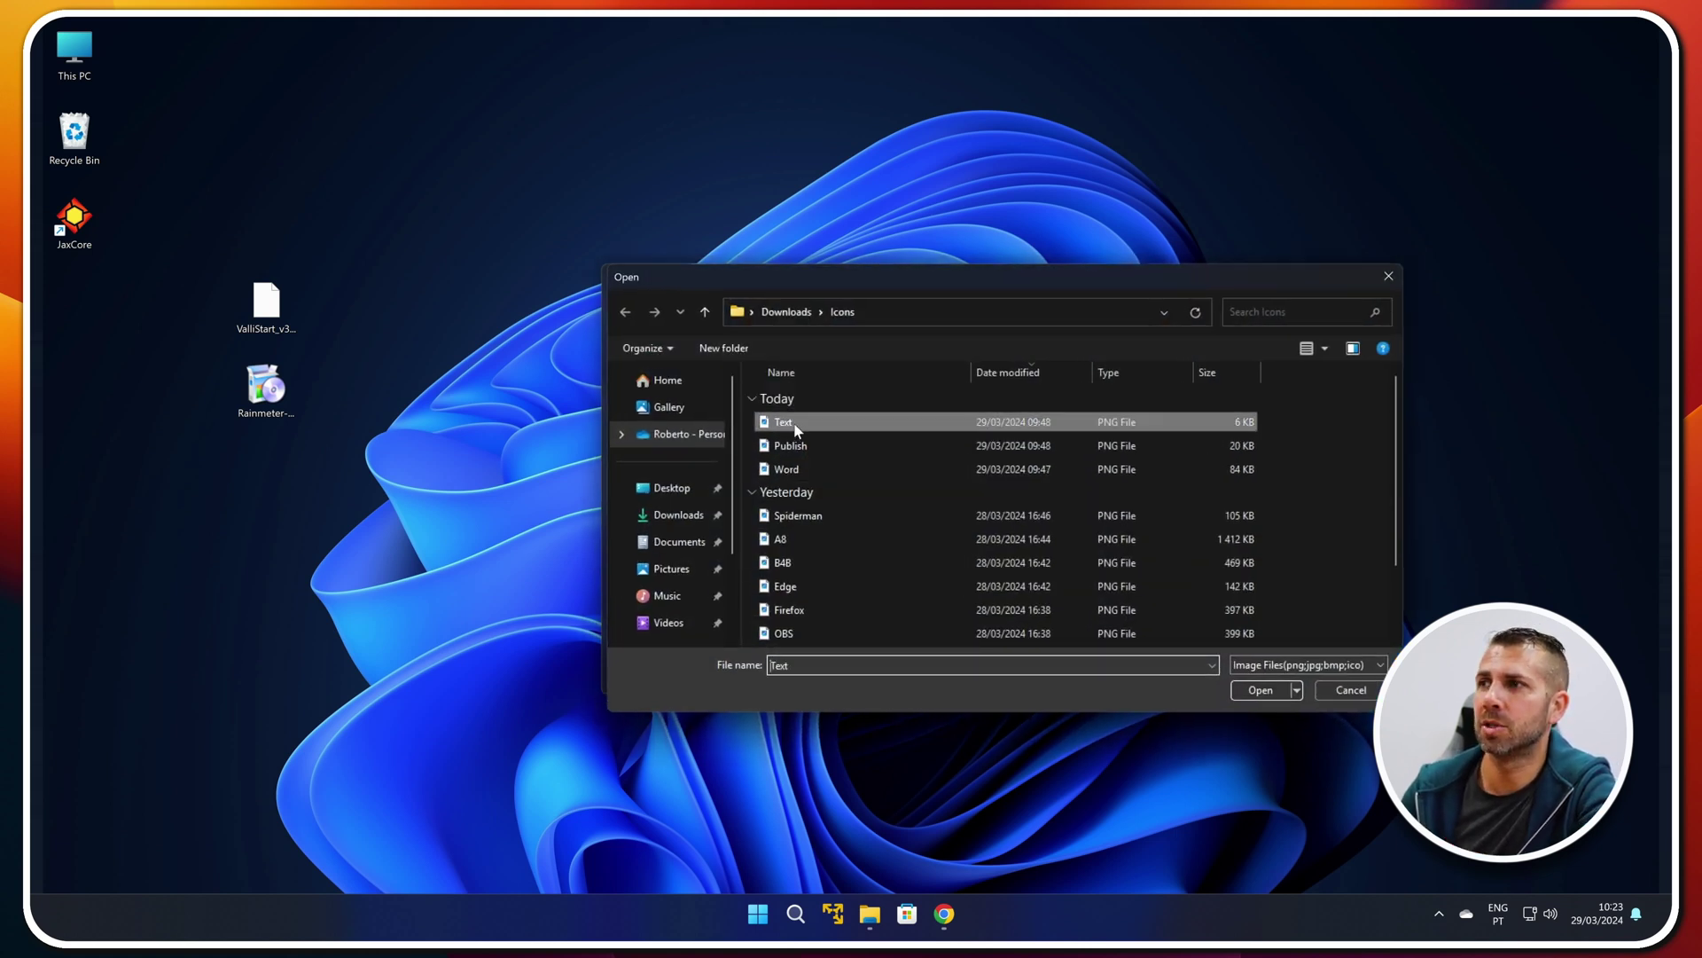
{"action": "left_click", "coordinate": [1263, 691]}
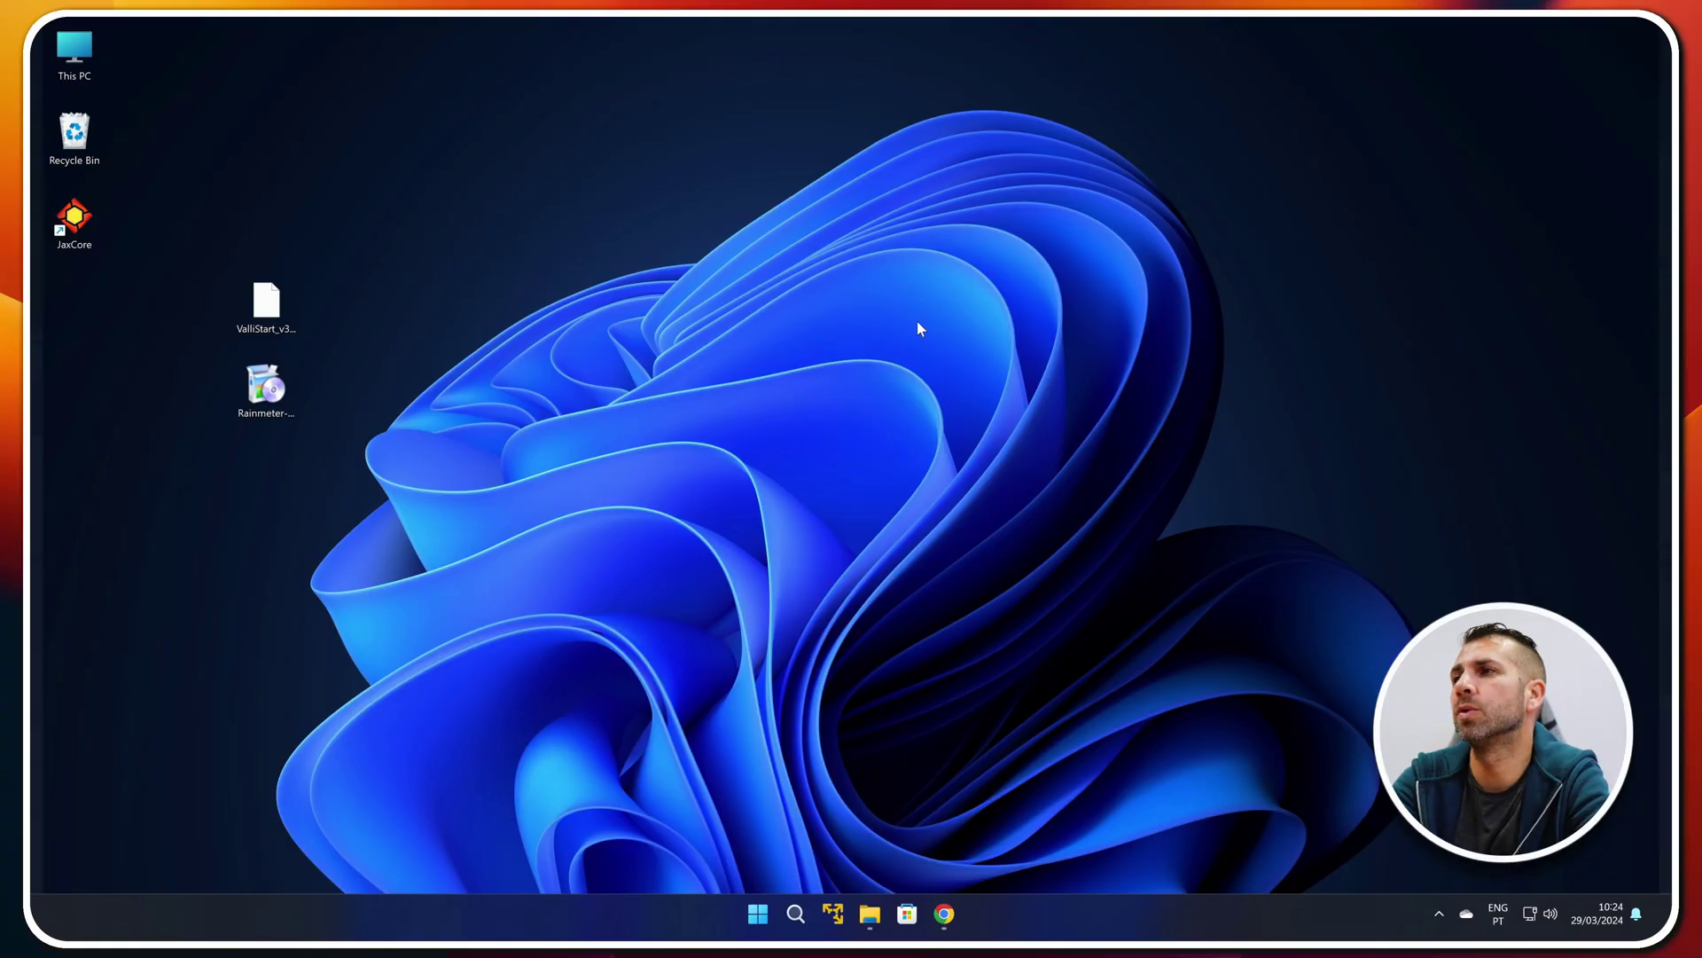
Test the pinned Email Temp 1 shortcut from the start menu and close the image viewer it launches
{"action": "key", "text": "super"}
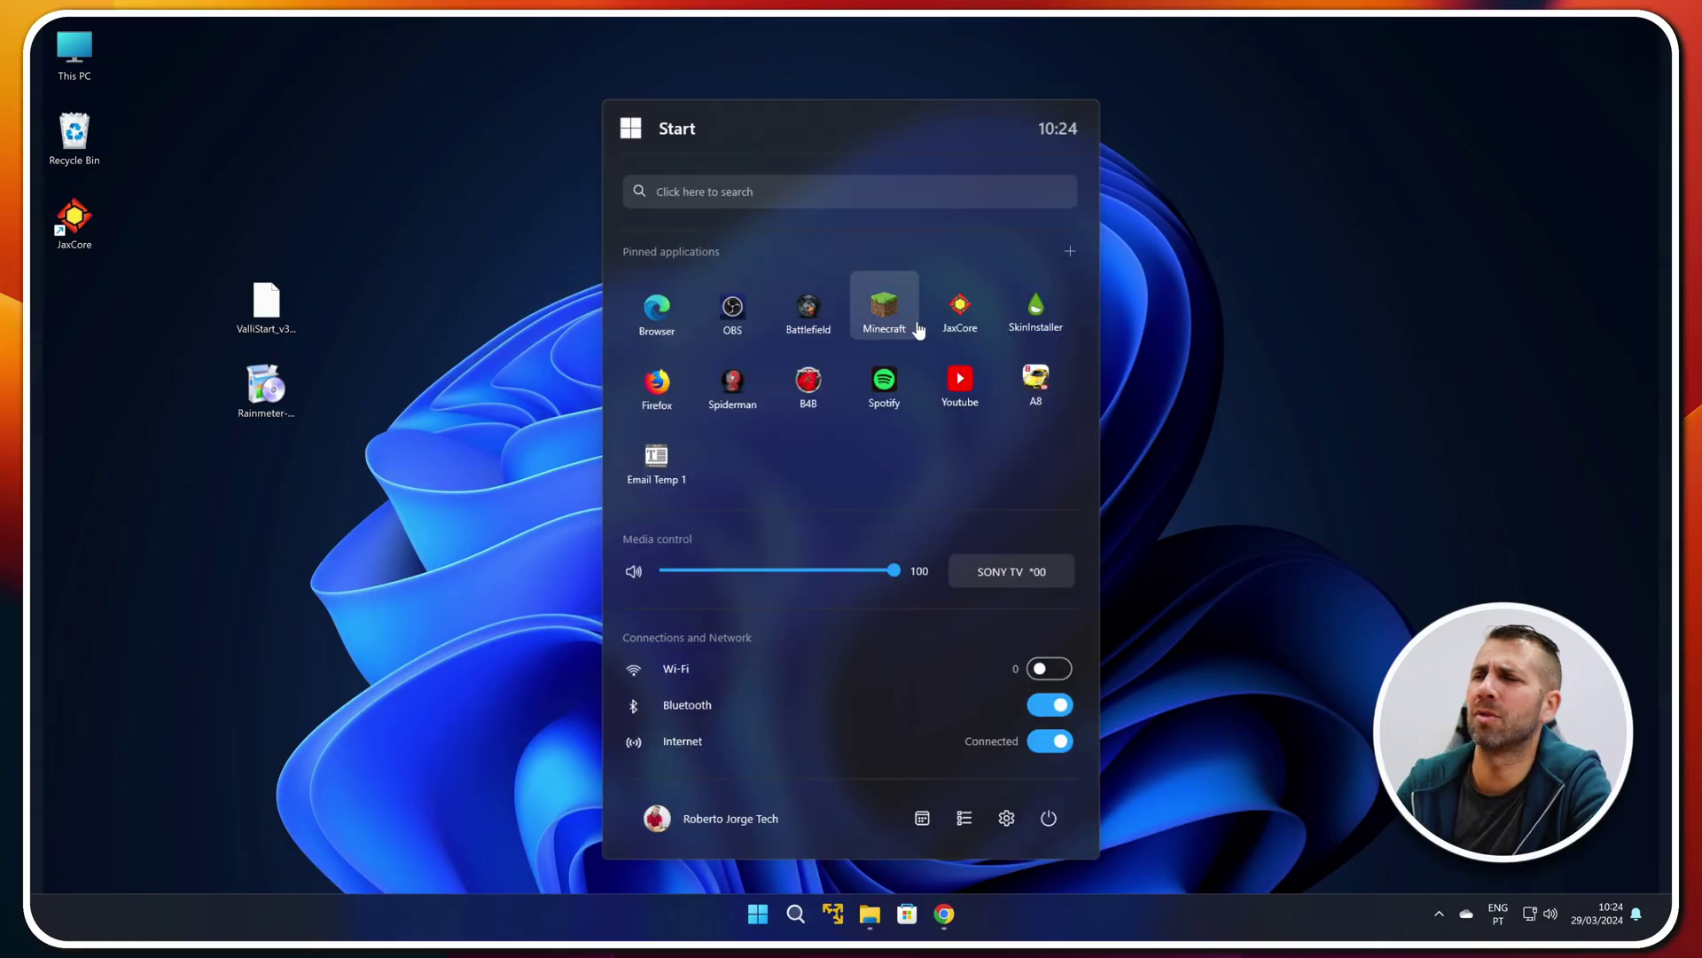
{"action": "left_click", "coordinate": [655, 457]}
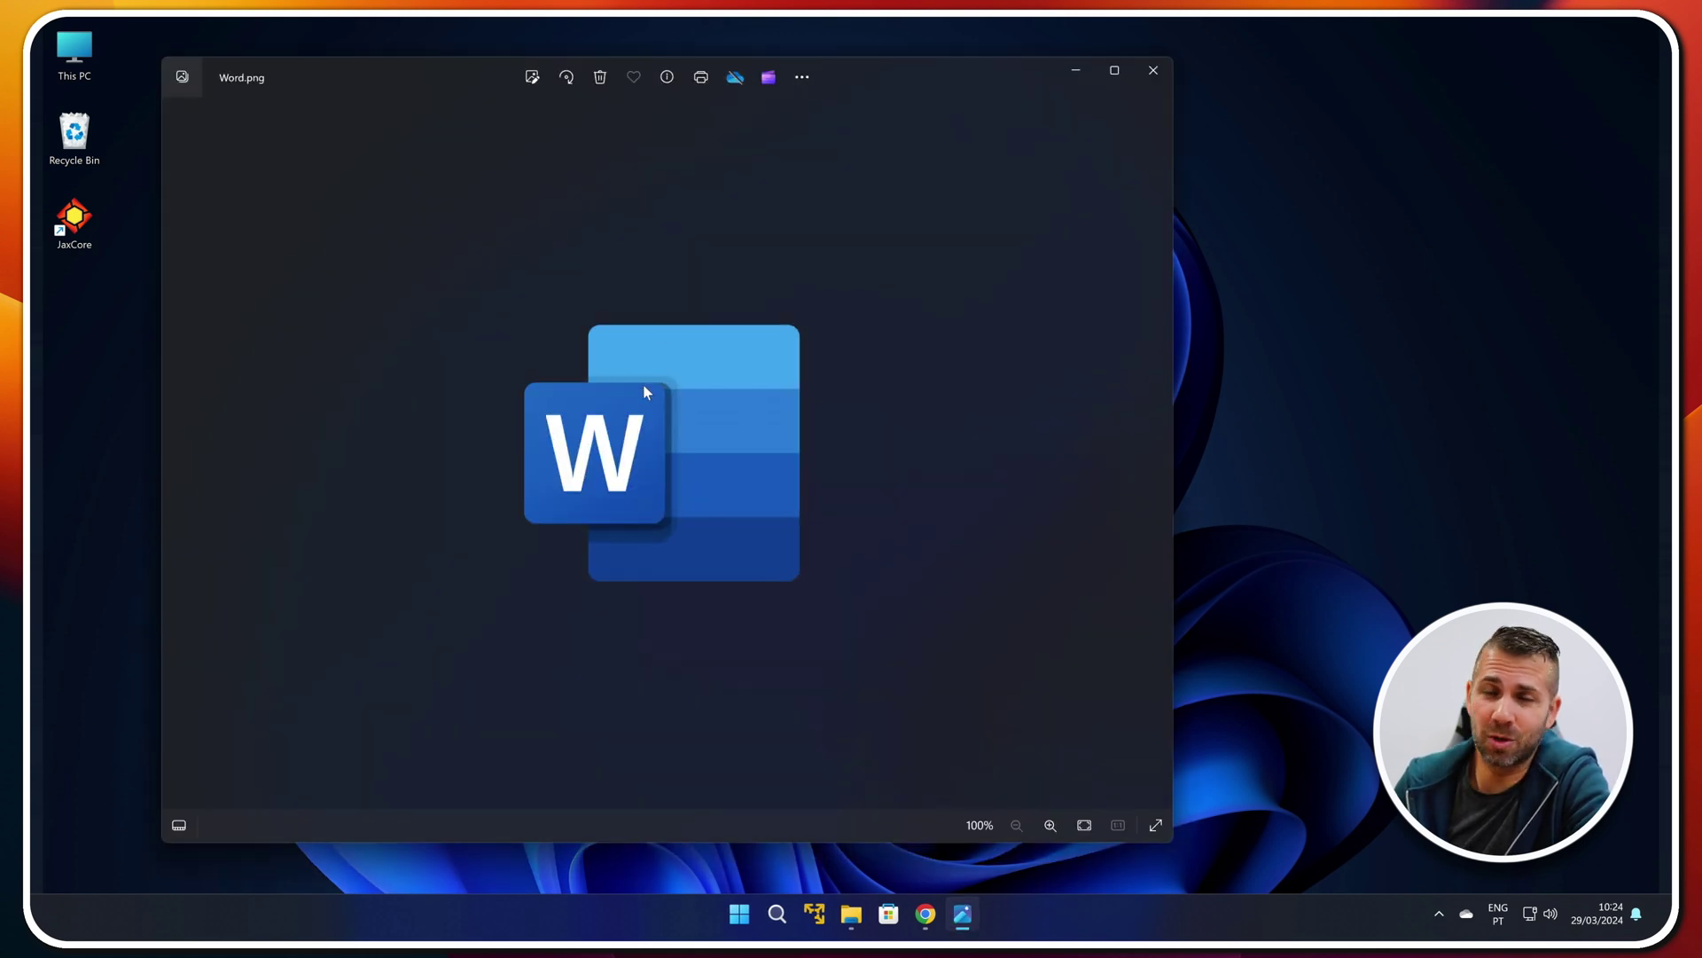
{"action": "left_click", "coordinate": [1150, 71]}
Test the pinned Browser shortcut from the start menu, closing the Chrome window it launches and returning to the start menu
{"action": "key", "text": "super"}
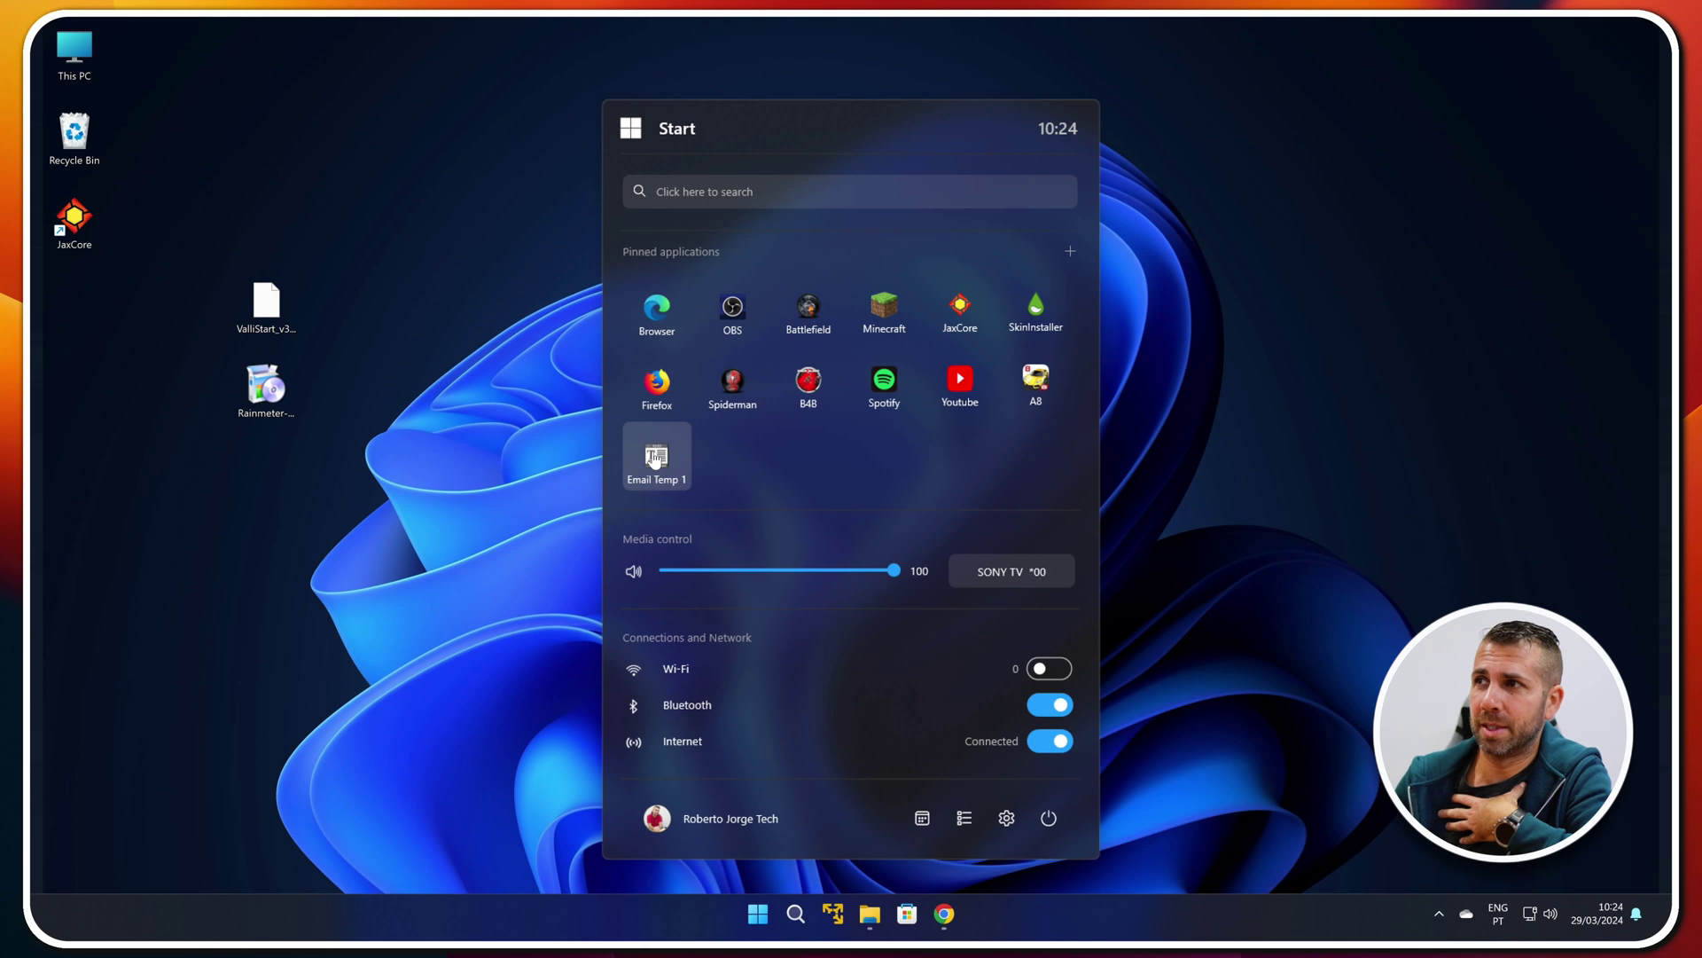
{"action": "left_click", "coordinate": [657, 309]}
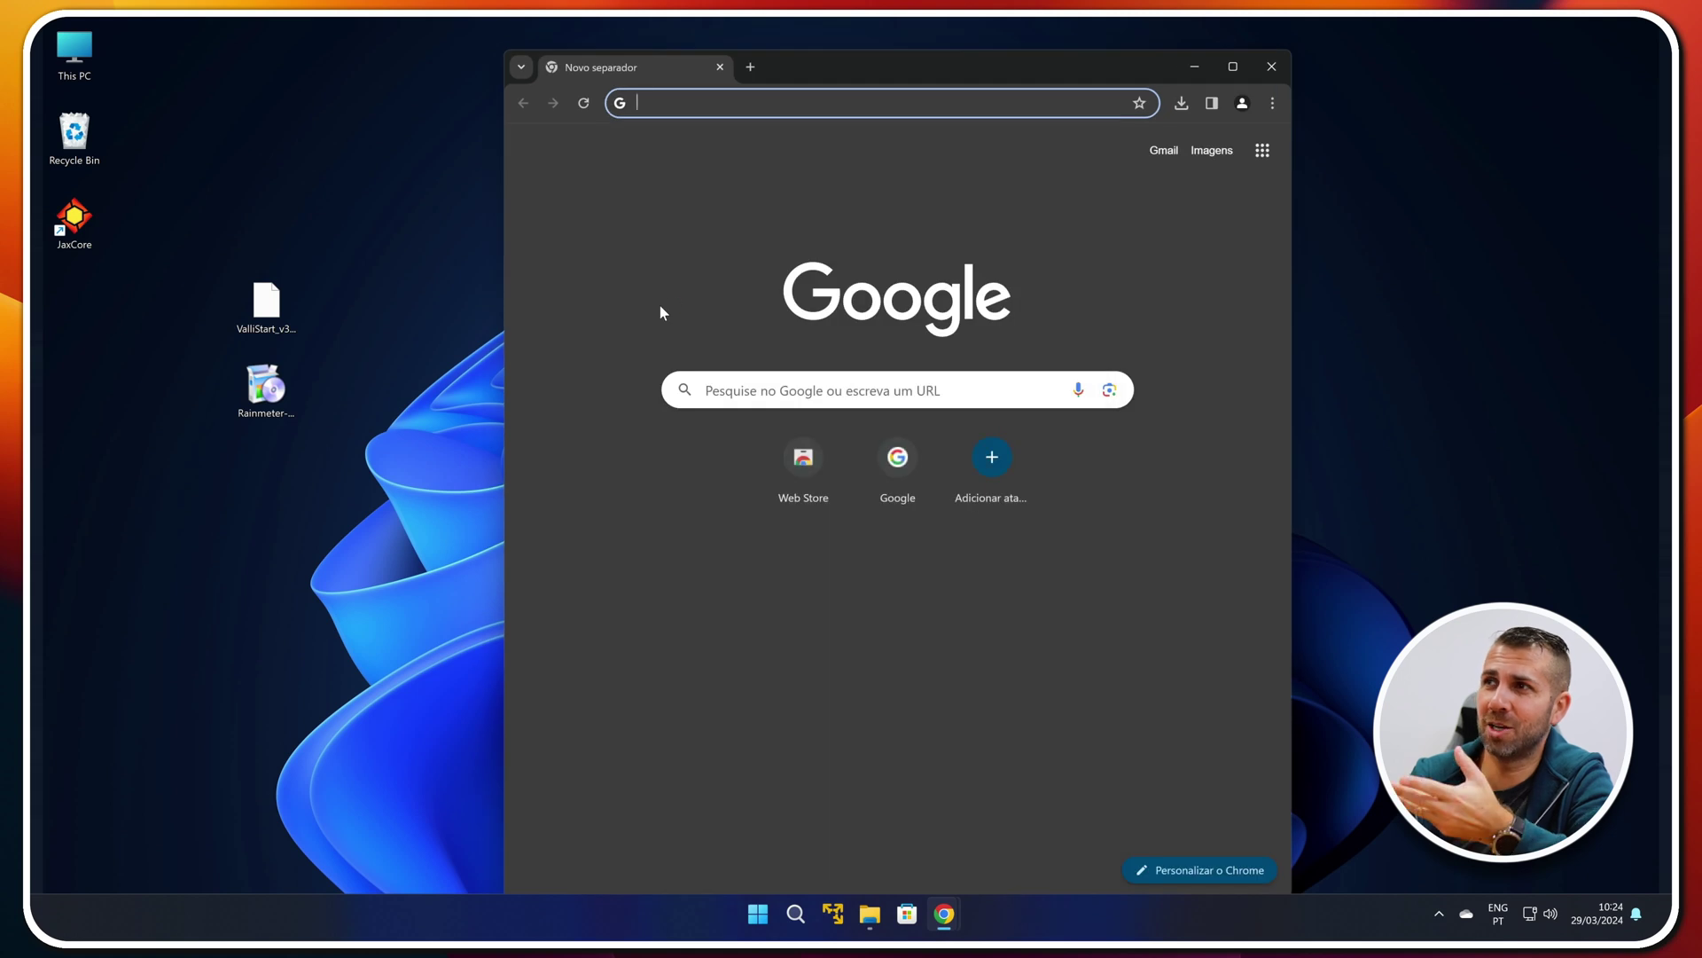
{"action": "left_click", "coordinate": [1263, 68]}
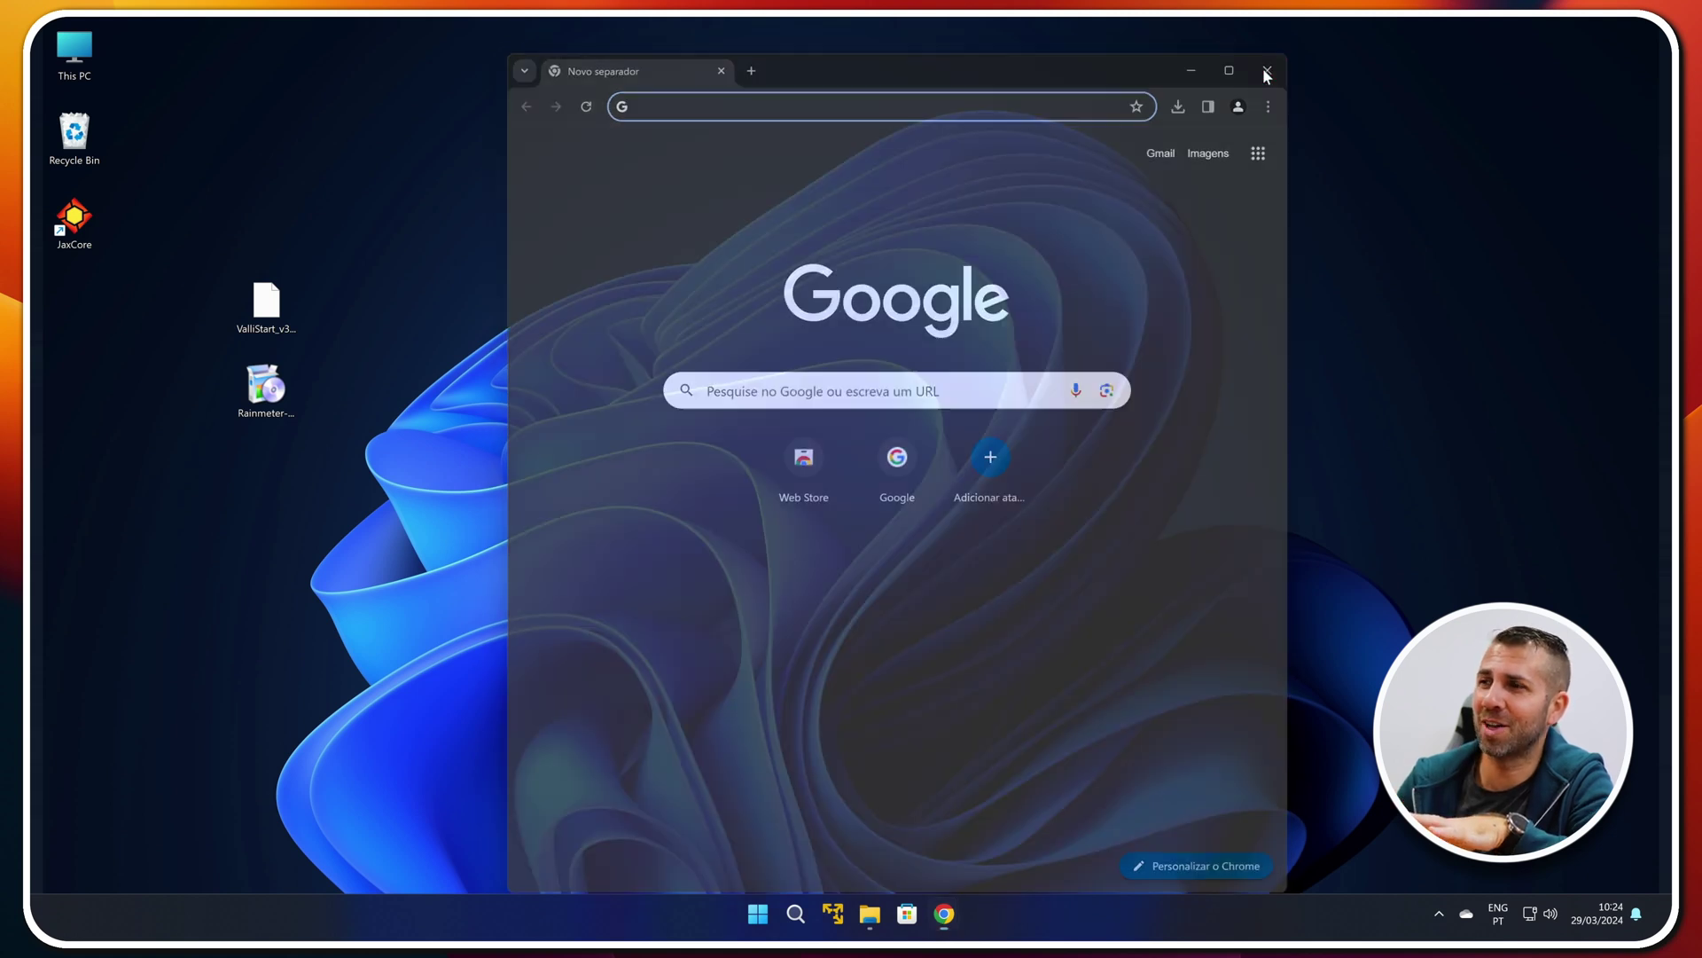
{"action": "key", "text": "super"}
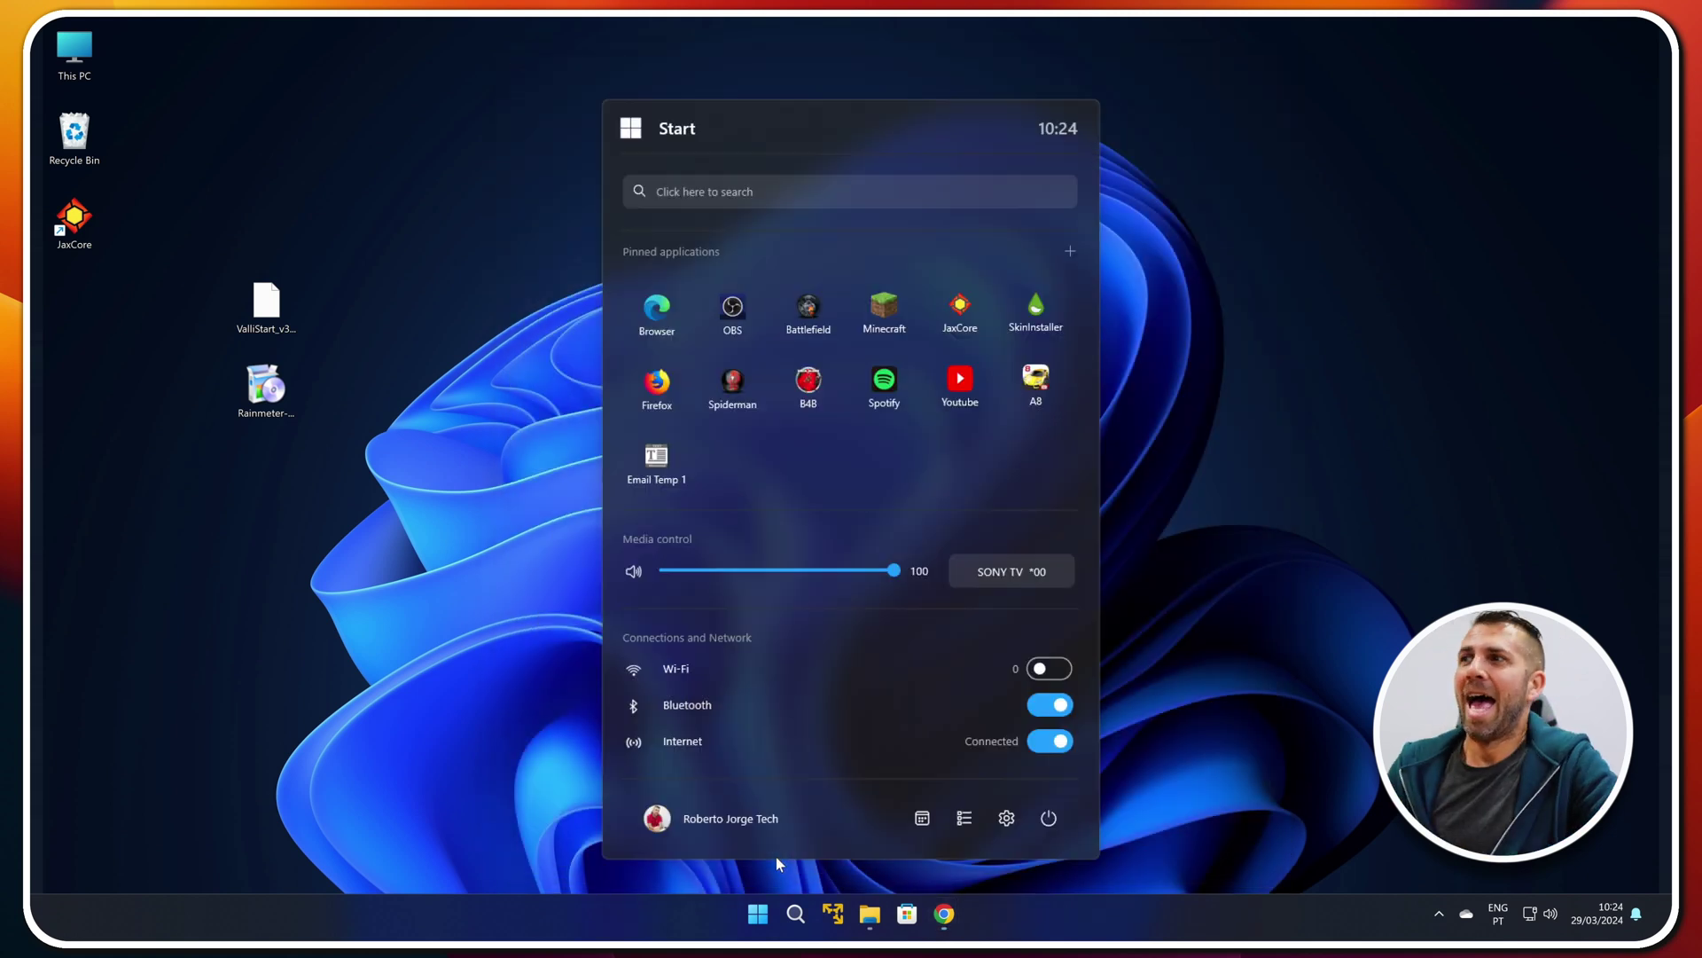